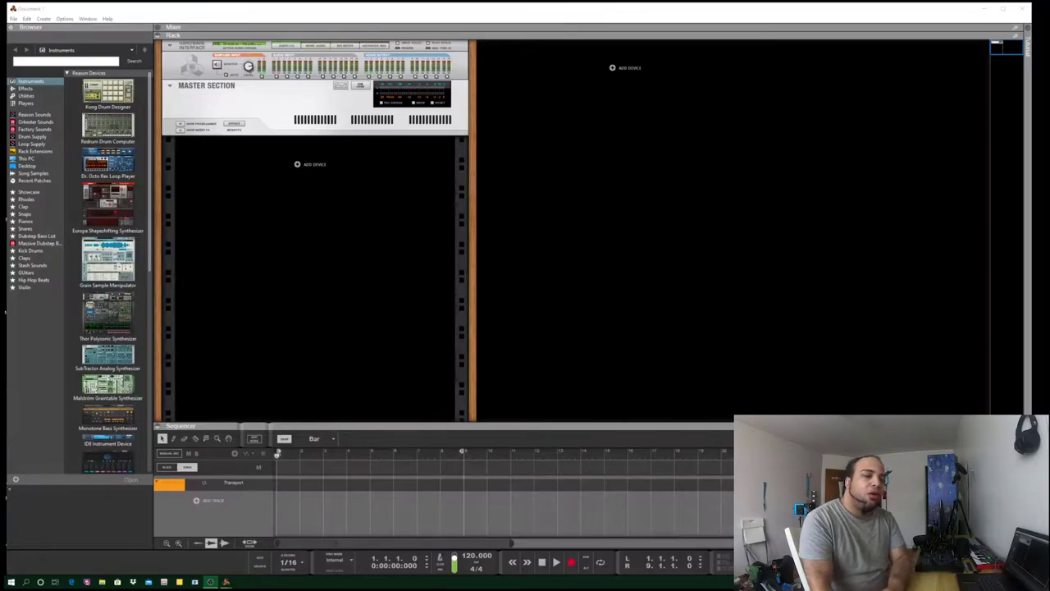
left_click(305, 247)
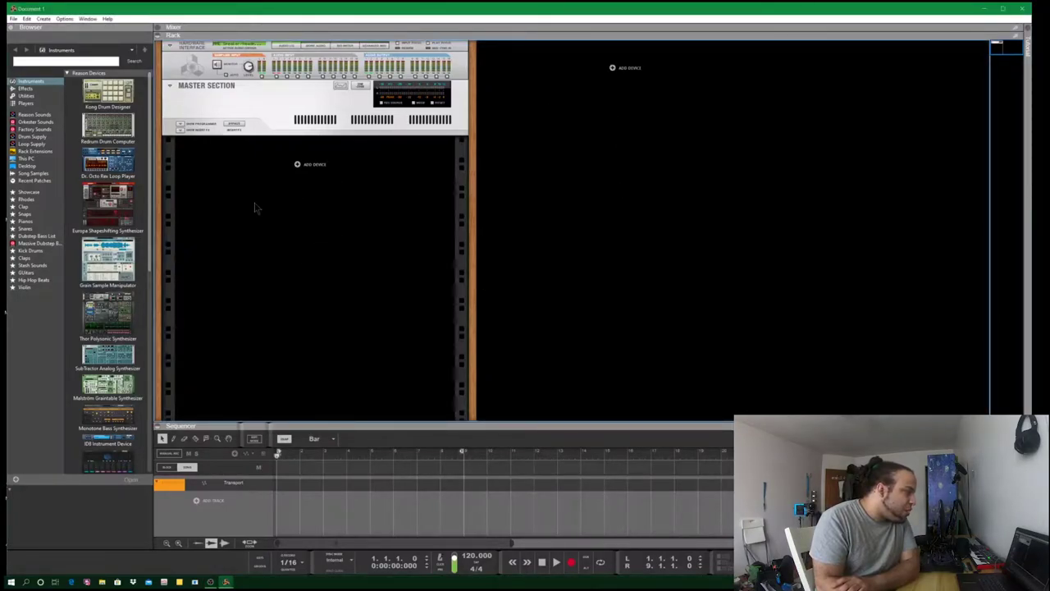
key("alt+Tab")
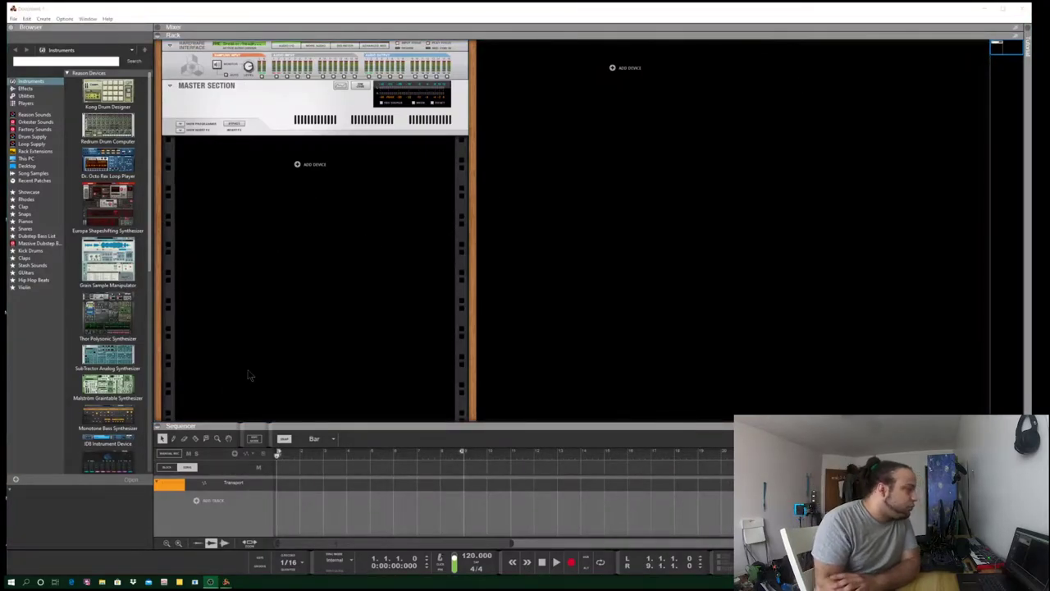
left_click(356, 232)
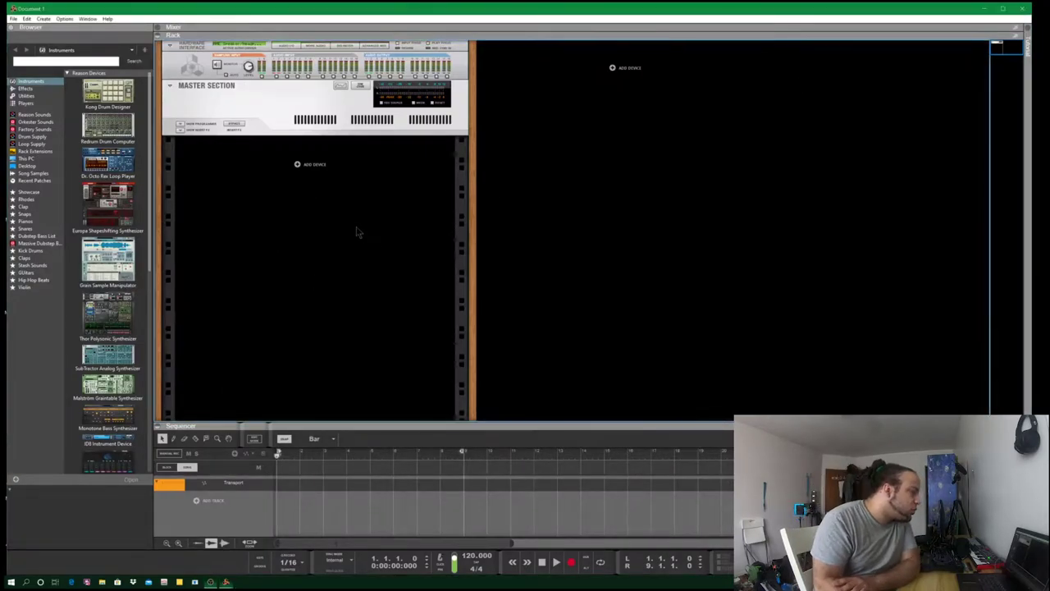
- Add a Mix Channel in a second rack column and place a Mixer 14:2 directly beneath it
left_click(39, 95)
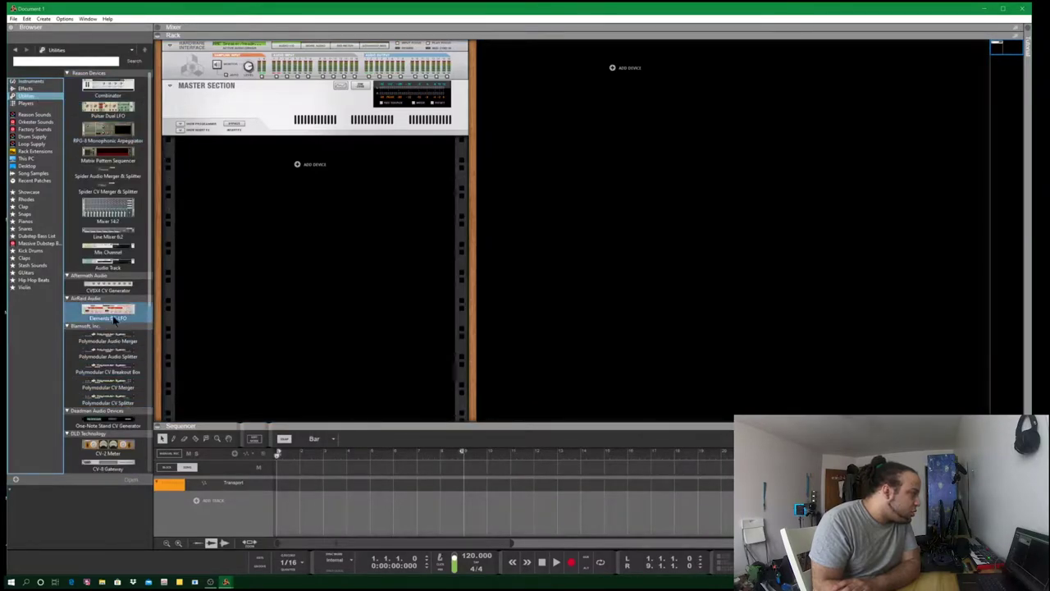
left_click(100, 250)
left_click_drag(100, 250, 626, 88)
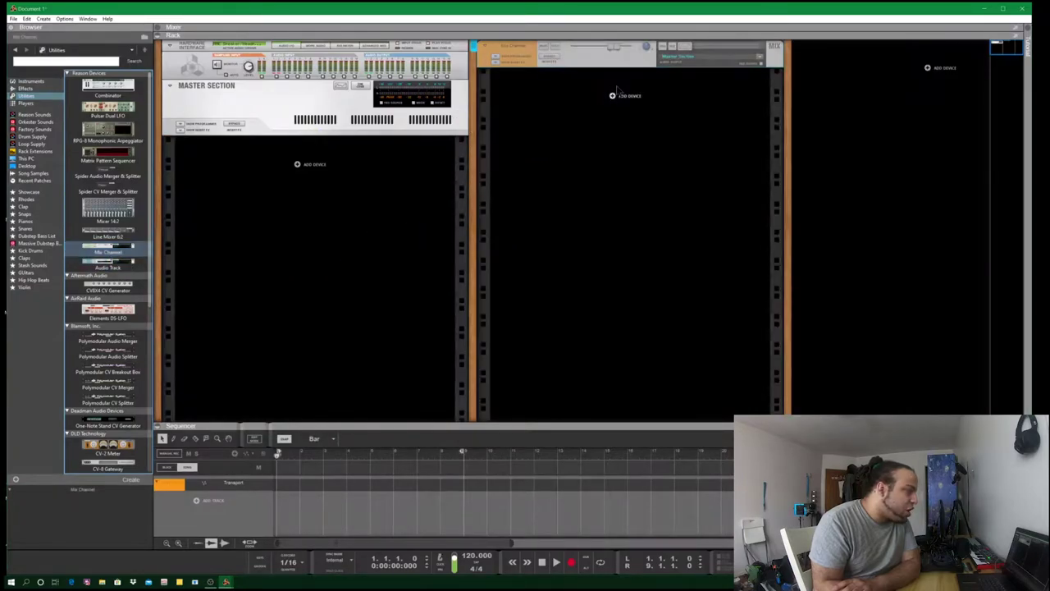
left_click(90, 209)
left_click_drag(91, 210, 607, 136)
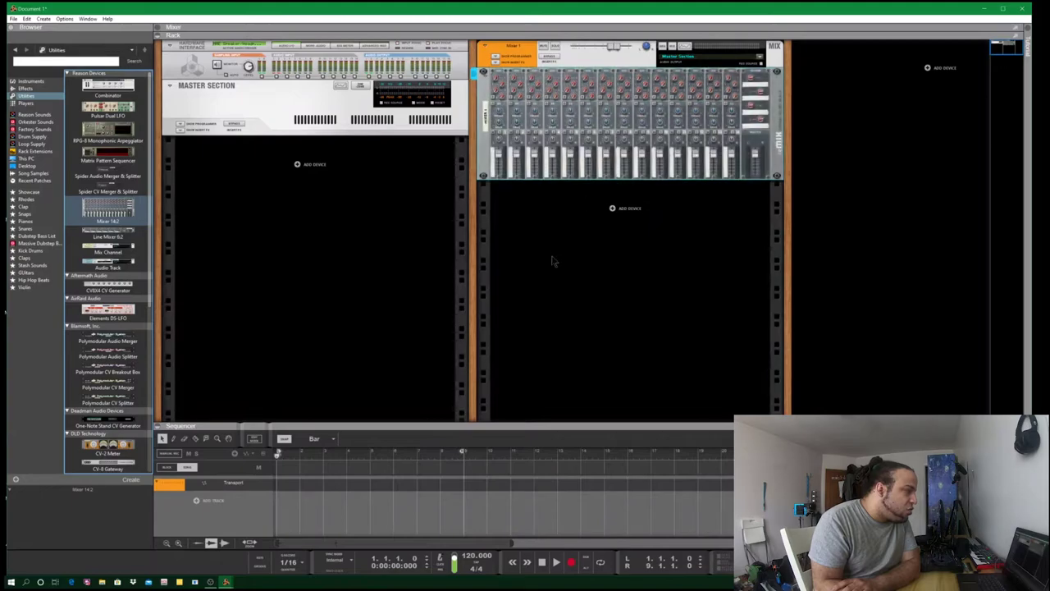
- Rename the Mixer 14:2 device as Main Drums
double_click(487, 123)
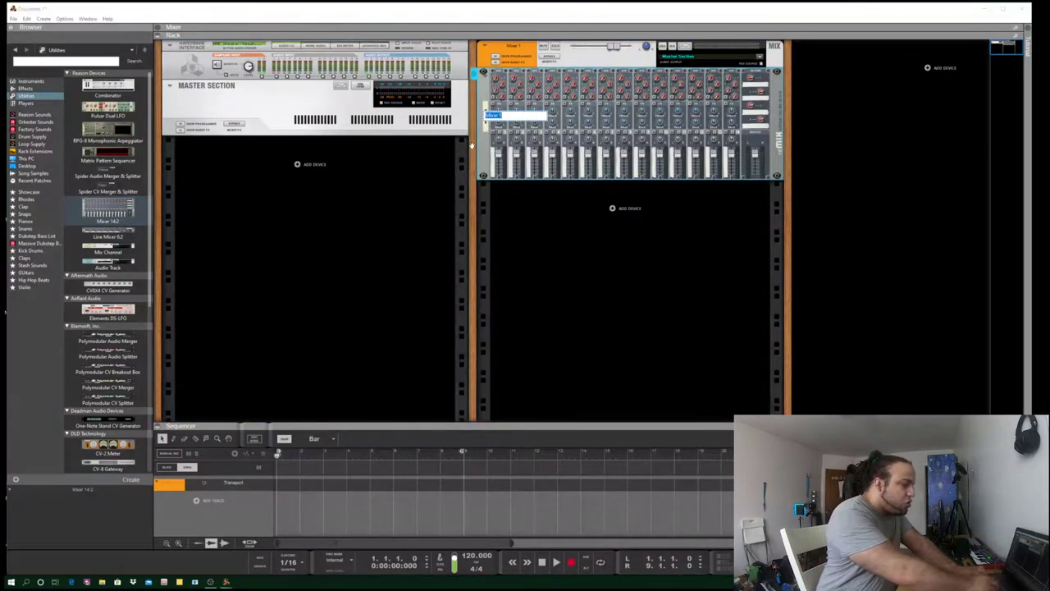
type("Drums")
key("BackSpace")
key("BackSpace")
key("BackSpace")
key("BackSpace")
key("BackSpace")
type("Main Drums")
key("Return")
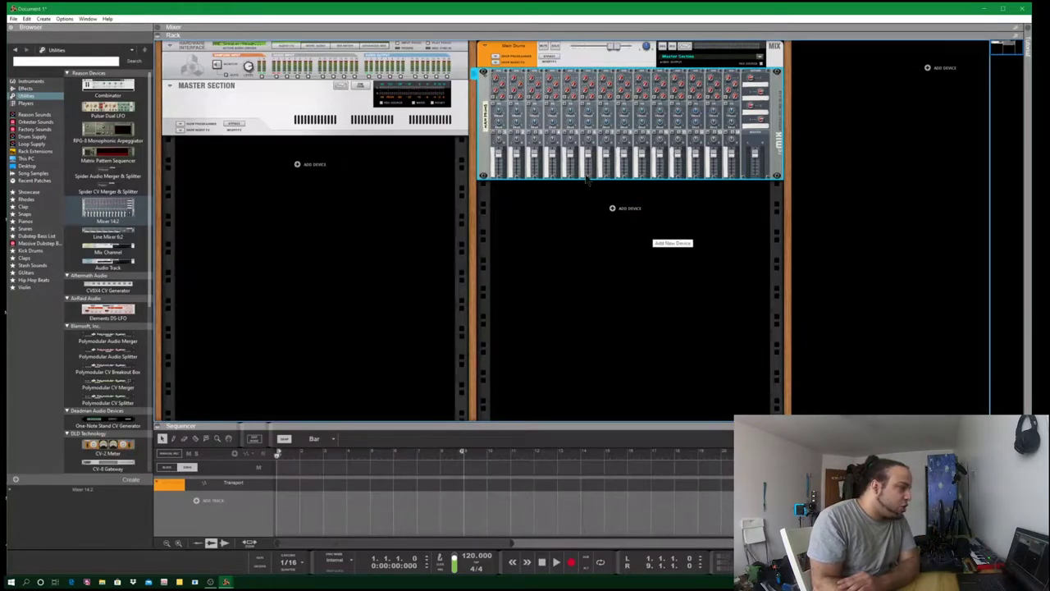
left_click(687, 328)
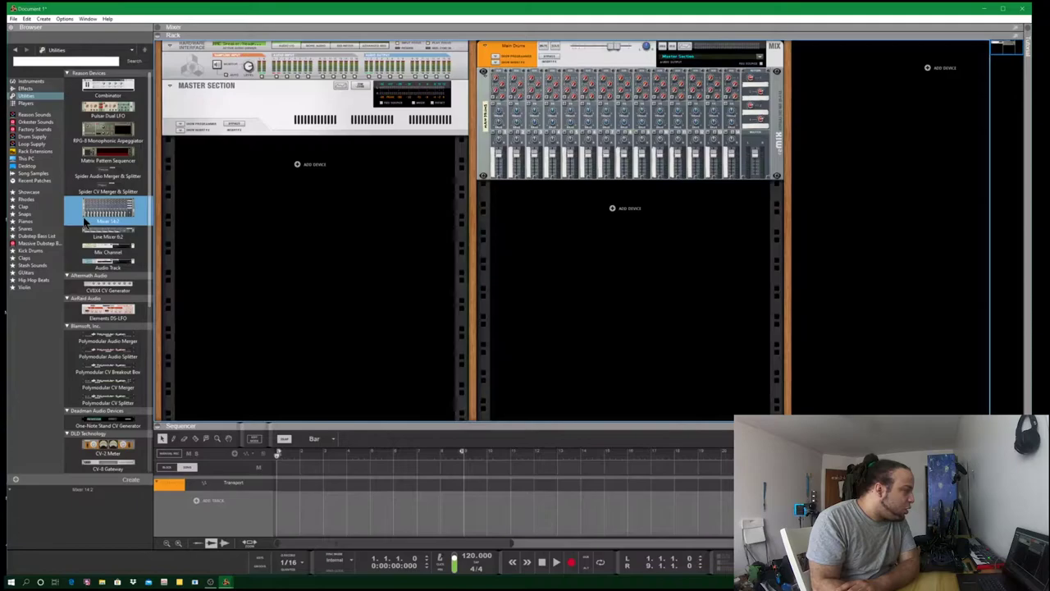
- Add a Redrum Drum Computer between the mix channel and the Main Drums mixer
left_click(24, 82)
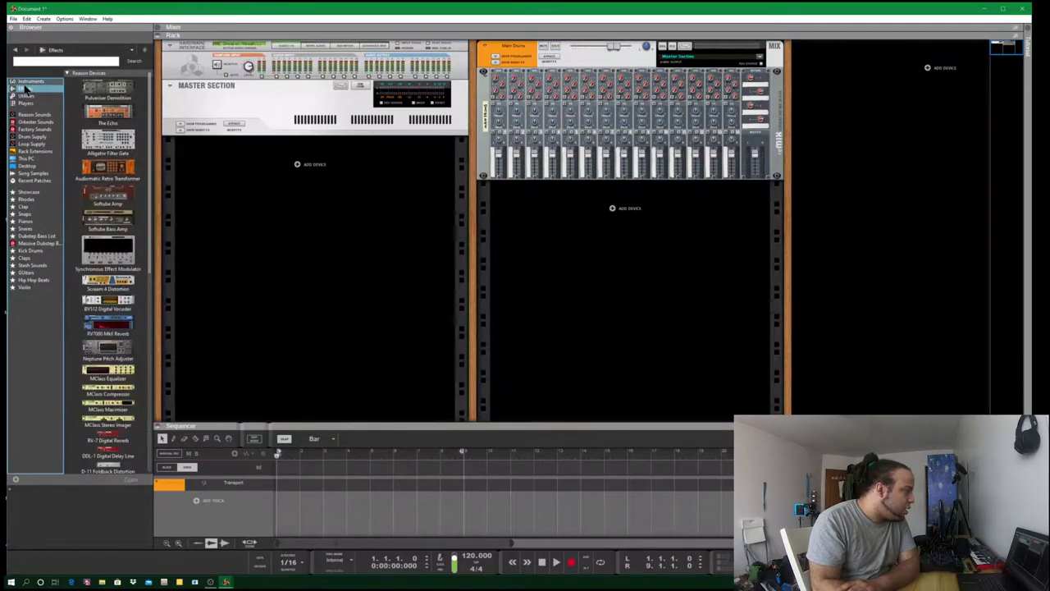
left_click_drag(107, 125, 570, 74)
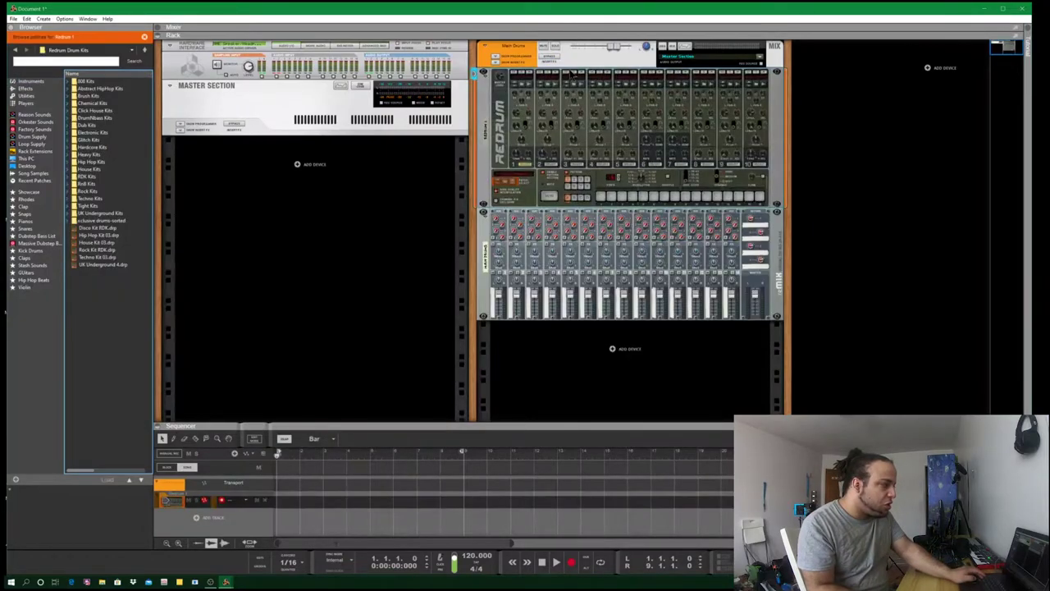
left_click(499, 196)
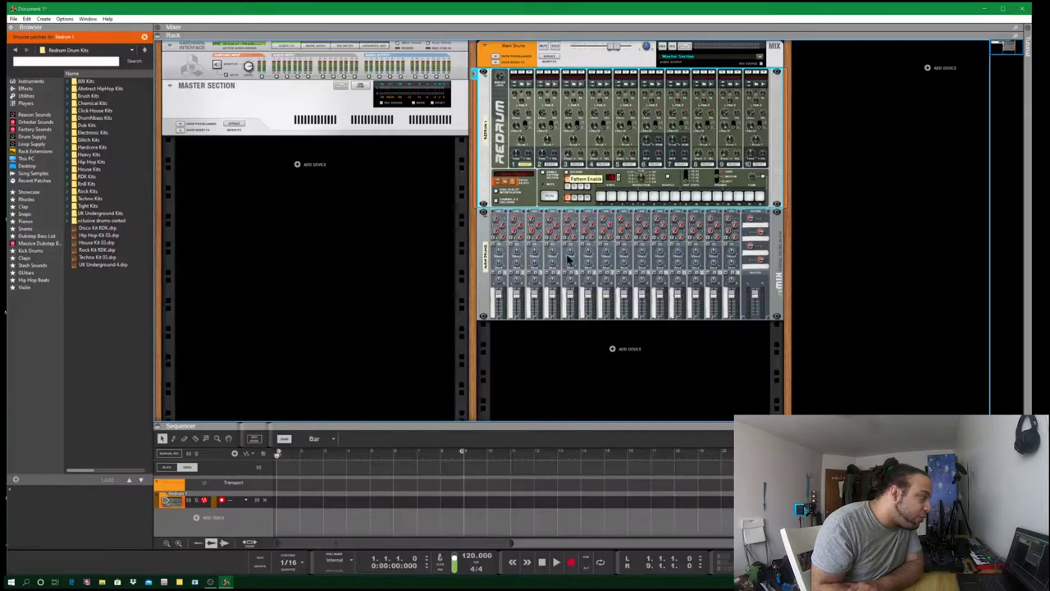
- Rename the Redrum above the Main Drums mixer as Mute
left_click(487, 138)
type("Mute")
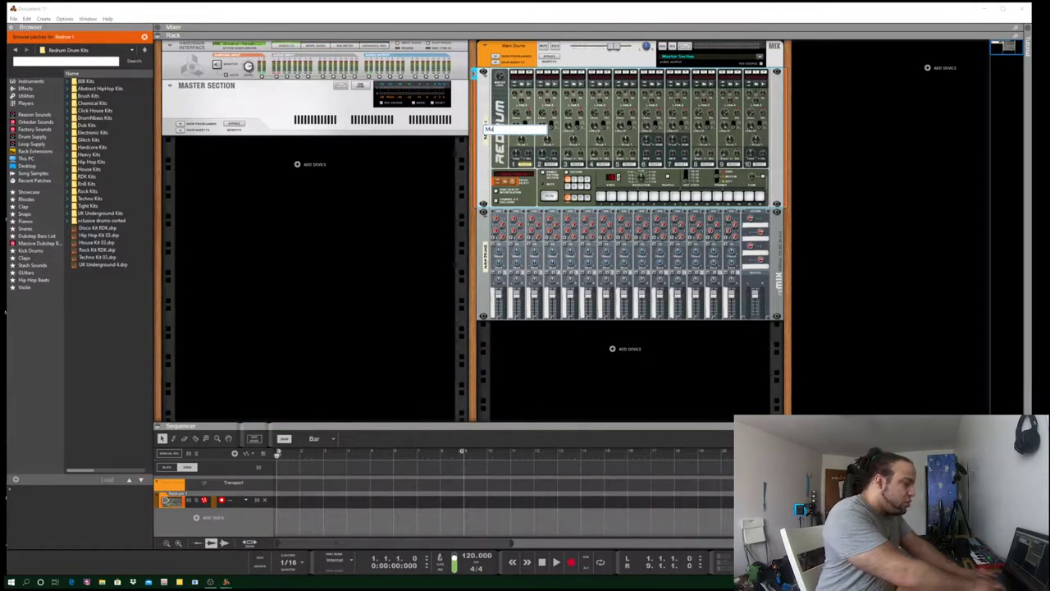
key("Return")
left_click(356, 287)
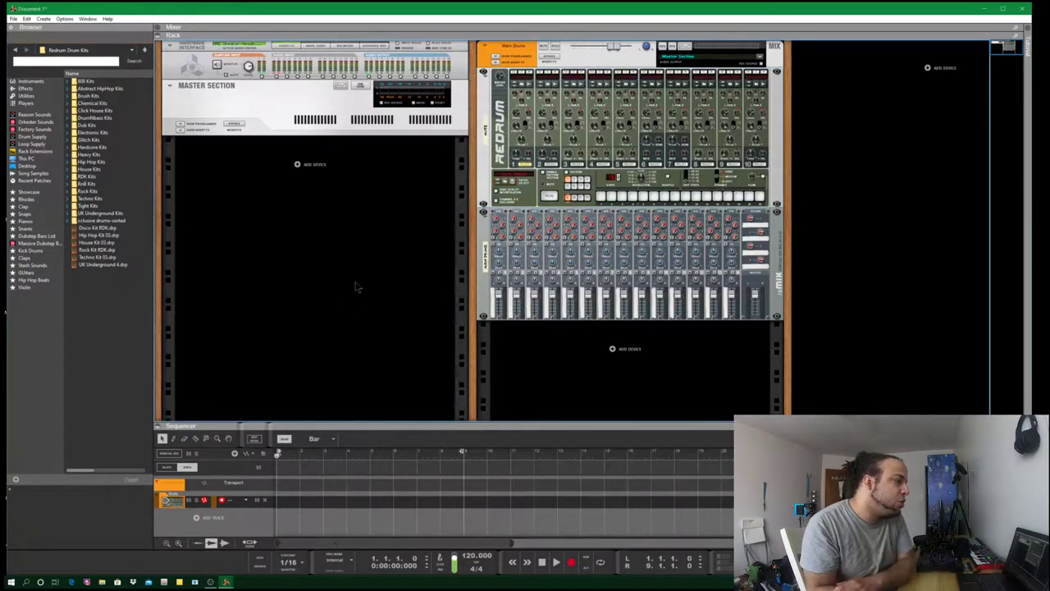
- Find the Directre Audio Router among the utility devices and insert it between the Mute Redrum and the Main Drums mixer
left_click(26, 89)
scroll(103, 251, "down", 10)
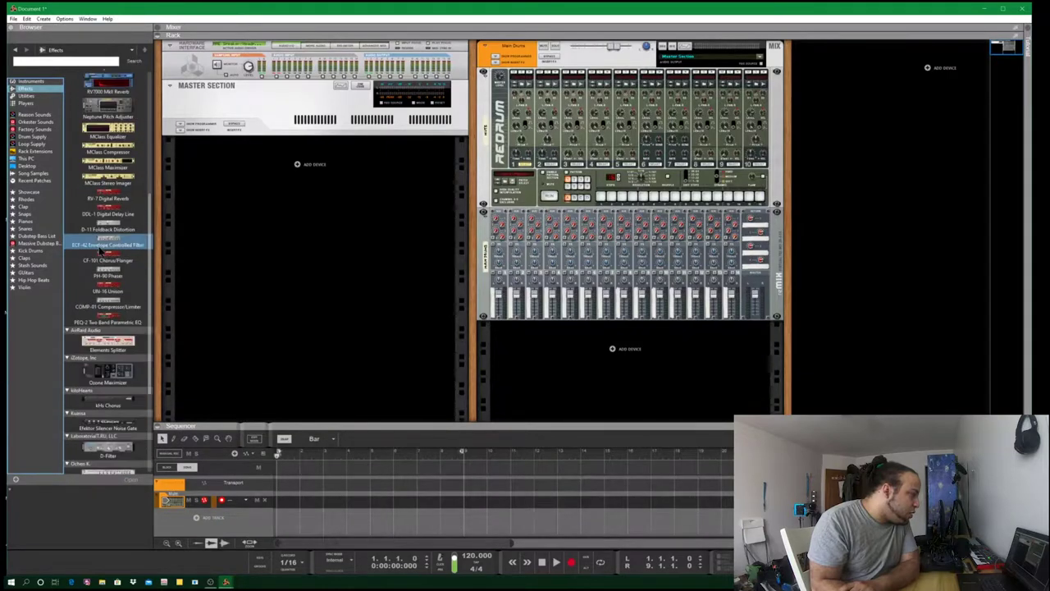
scroll(100, 250, "up", 10)
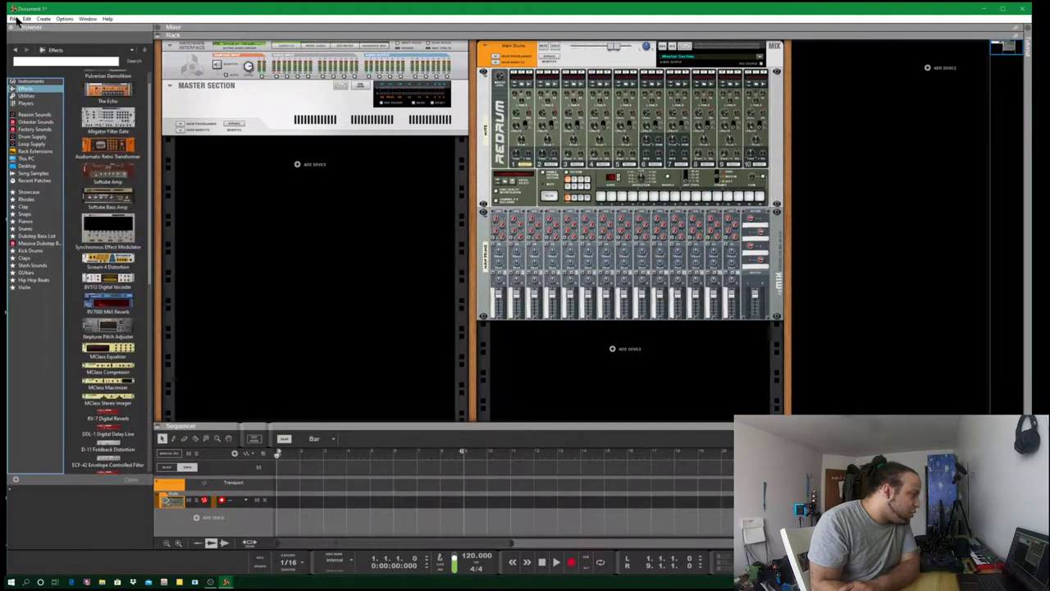
left_click(27, 96)
scroll(107, 246, "down", 5)
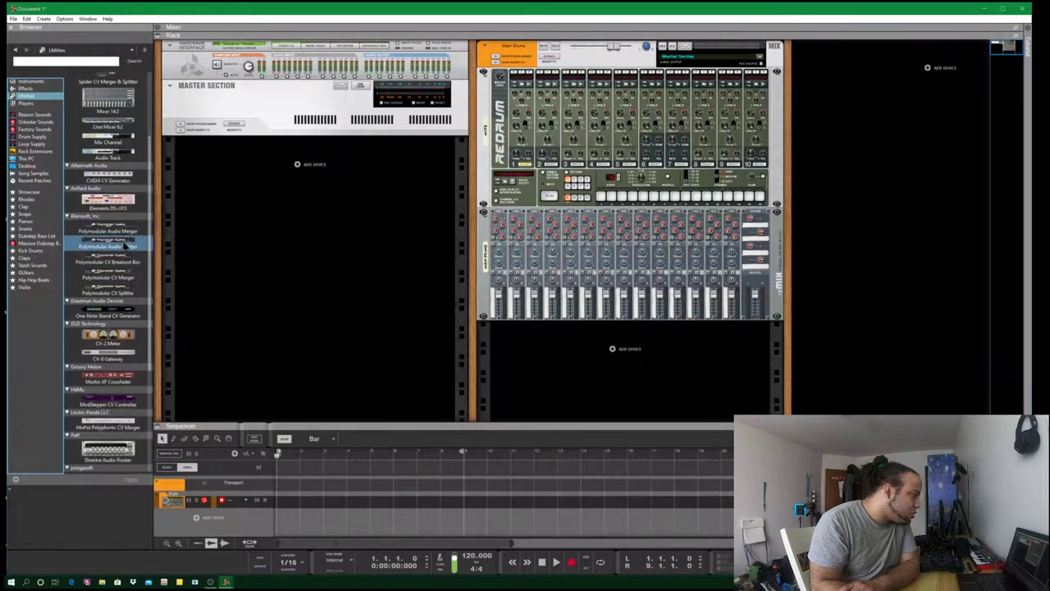
left_click(125, 248)
mouse_move(107, 360)
left_mouse_down()
mouse_move(472, 332)
mouse_move(671, 197)
left_mouse_up()
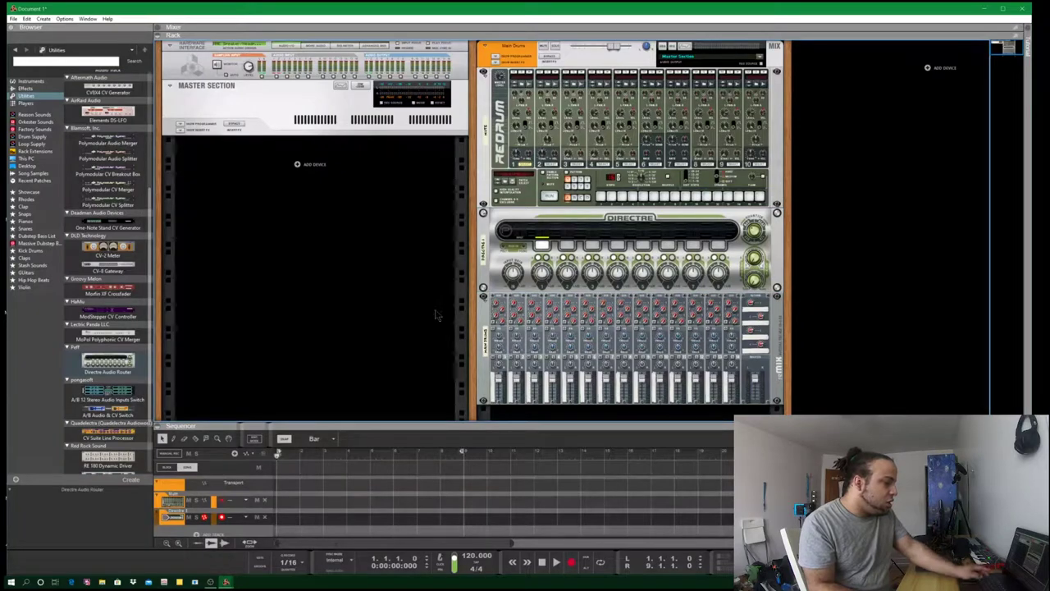
- Flip the rack to its back, rename the Directre device as Router, and return to the front view
key("Tab")
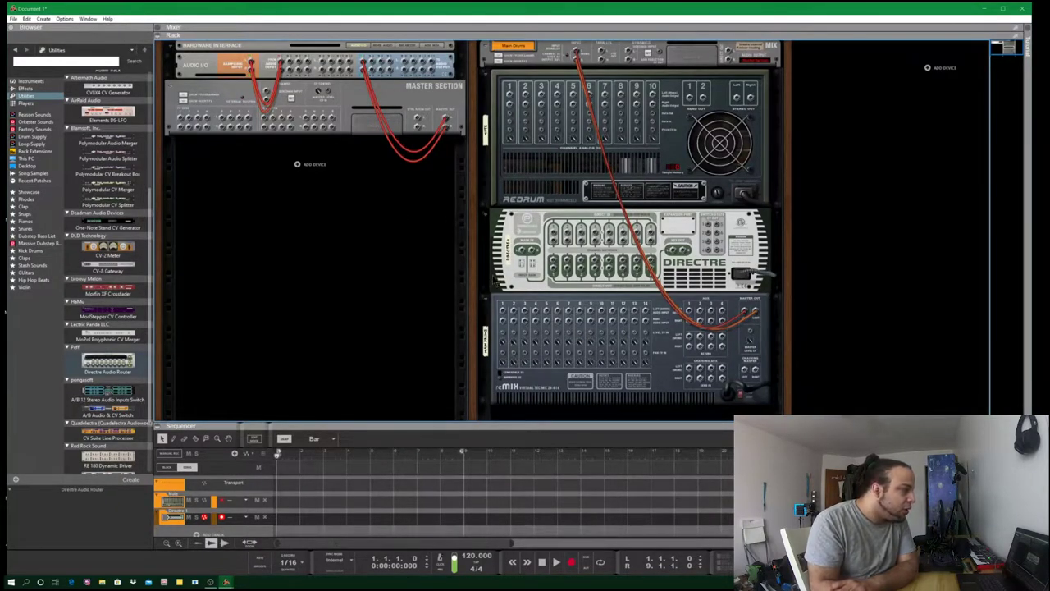
double_click(508, 249)
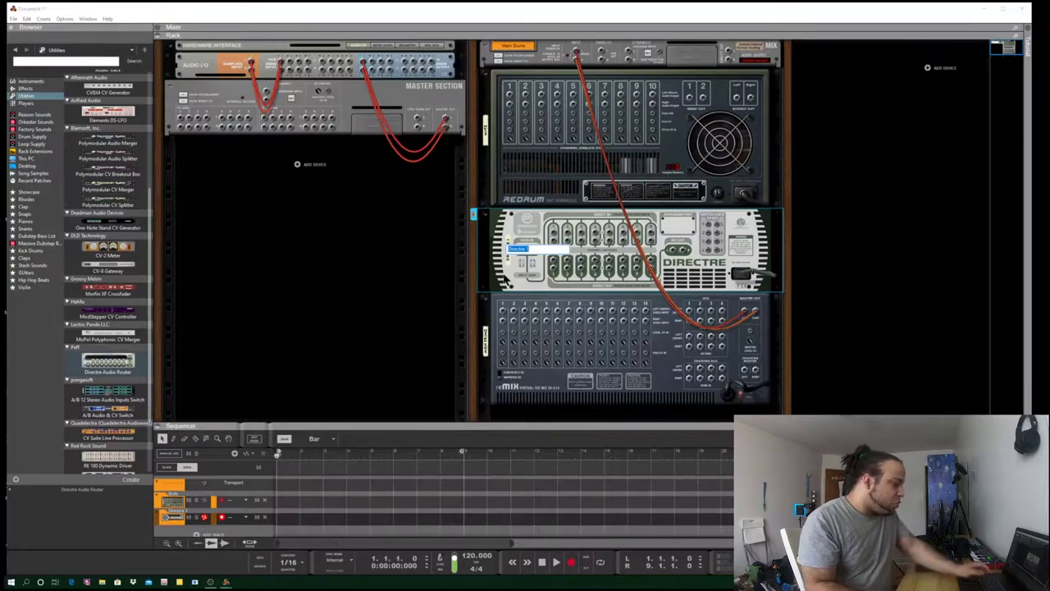
type("Router")
key("Return")
scroll(590, 390, "down", 2)
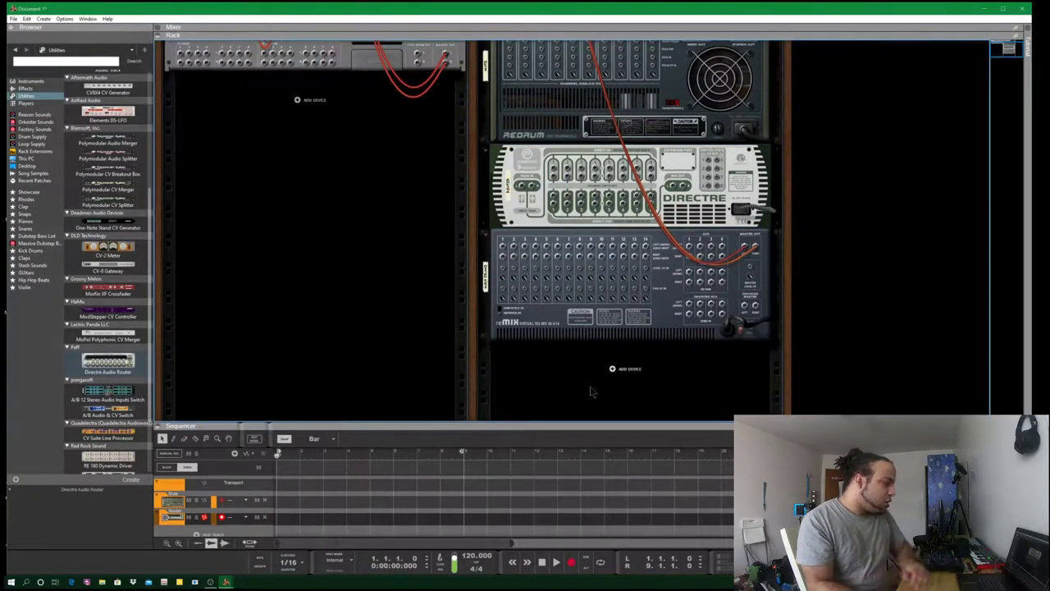
key("Tab")
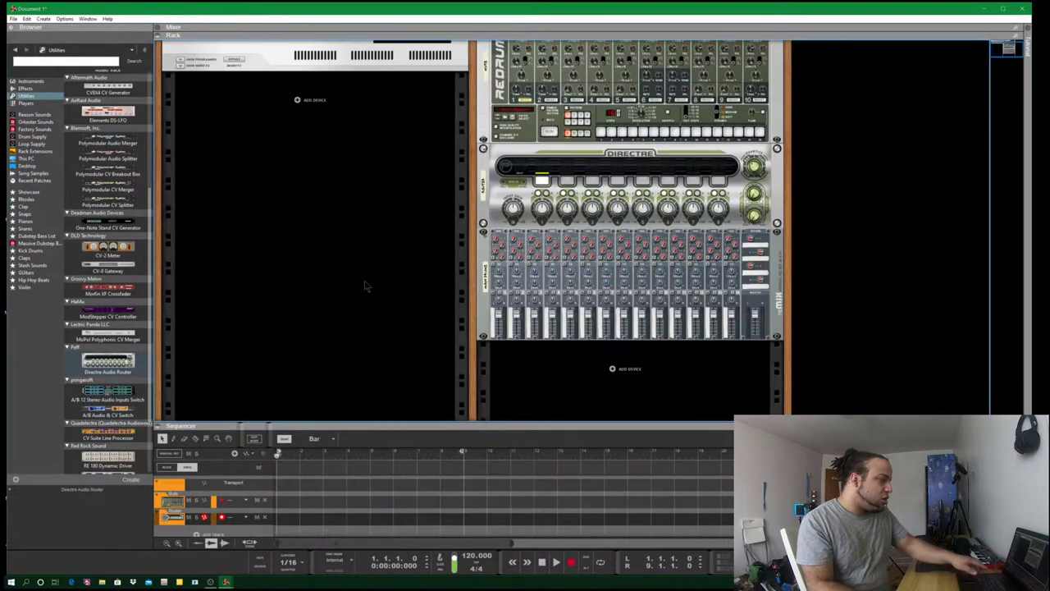
- Add a second Redrum Drum Computer below the Main Drums mixer and a Kong Drum Designer beneath it
left_click(33, 80)
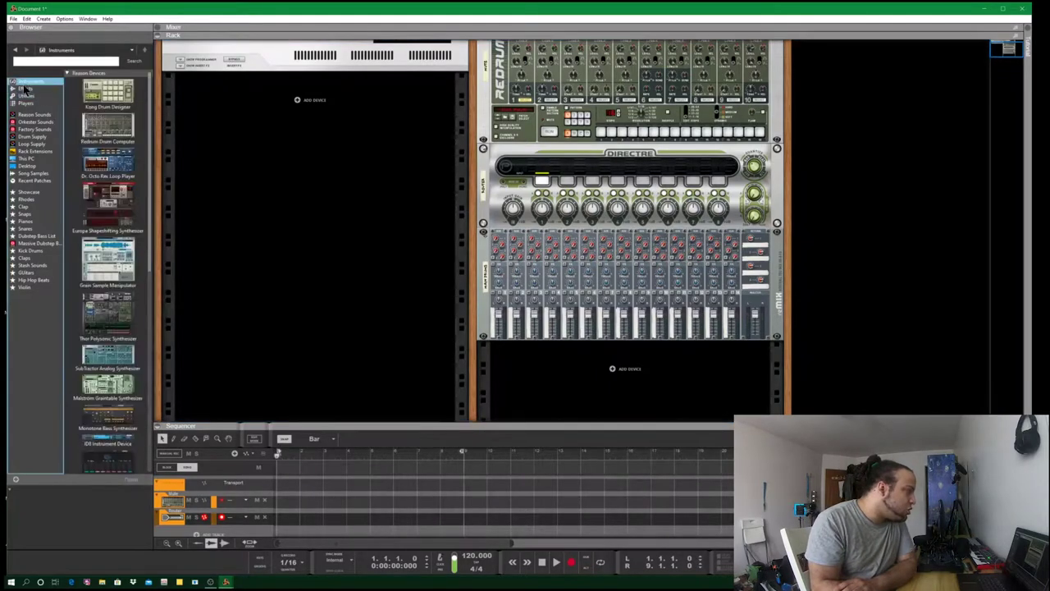
left_click_drag(118, 141, 504, 393)
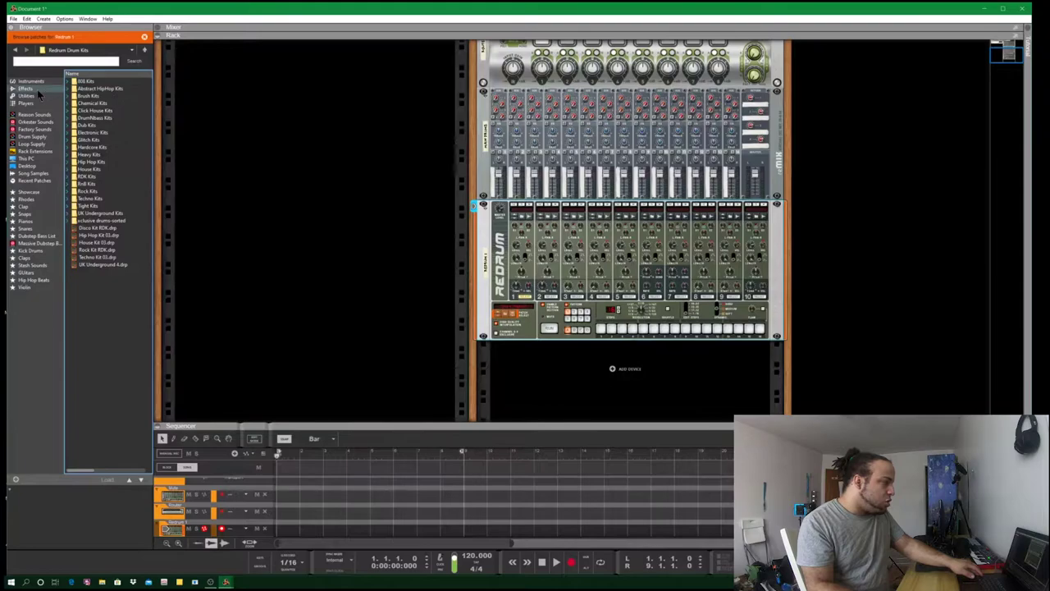
left_click(37, 89)
left_click(33, 80)
left_click_drag(107, 90, 621, 370)
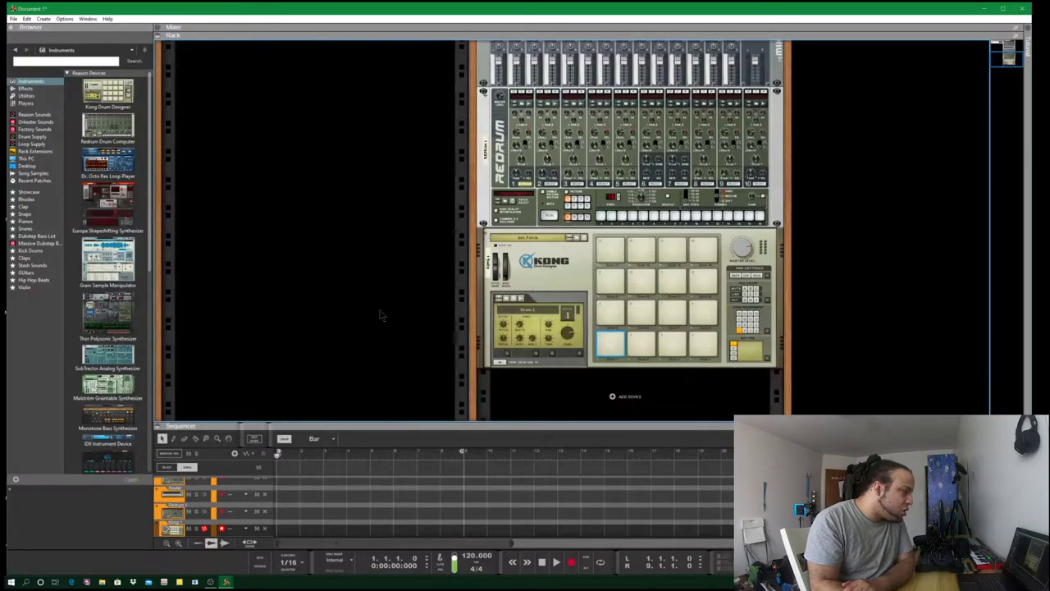
- Review the drum devices in the second rack column, from the Mute Redrum and router down to the Kong
scroll(457, 242, "up", 1)
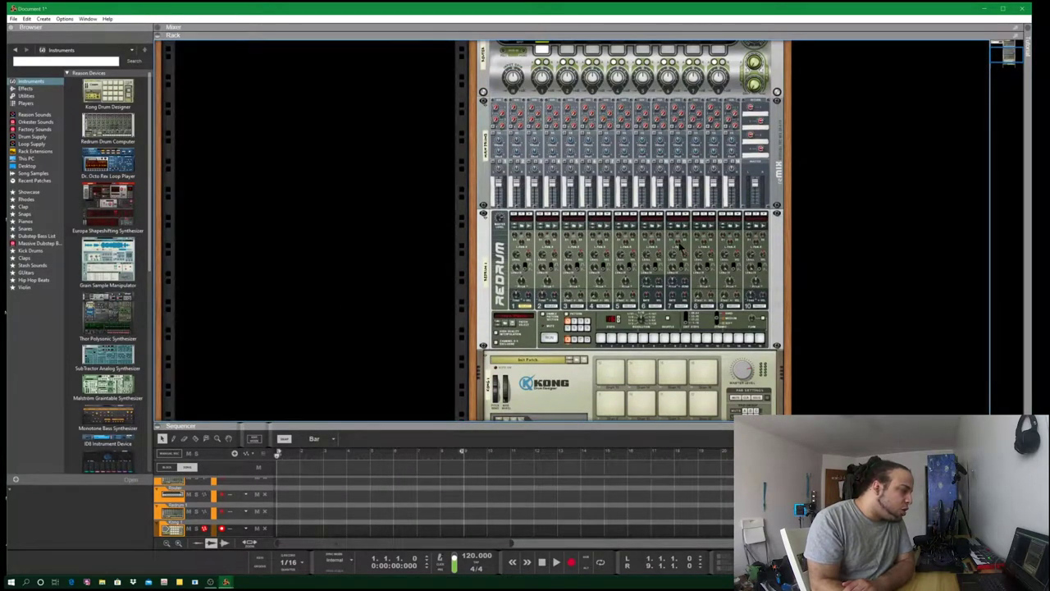
scroll(526, 91, "up", 3)
scroll(400, 239, "down", 4)
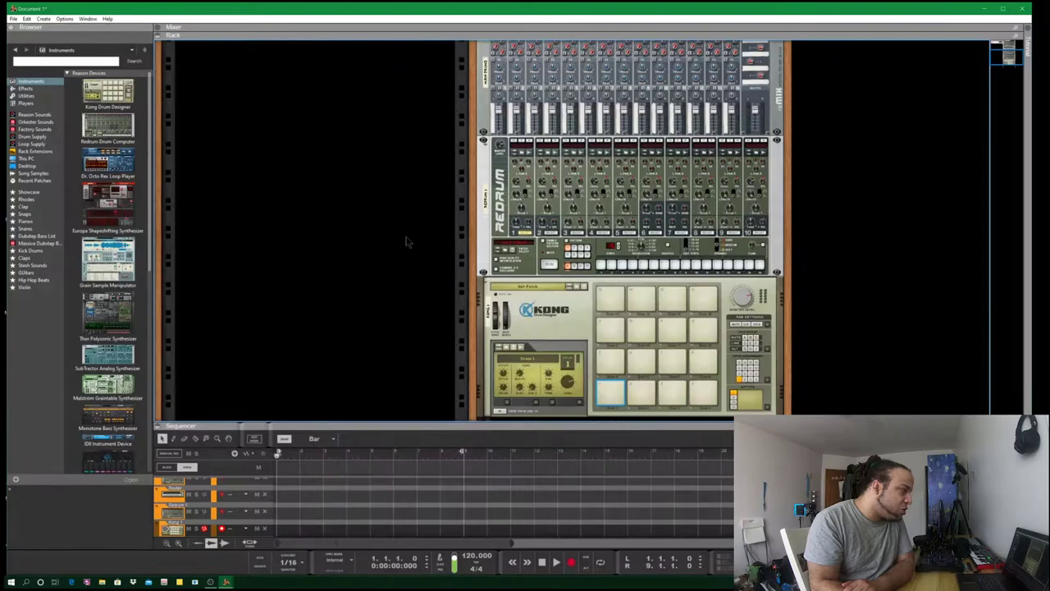
left_click(479, 214)
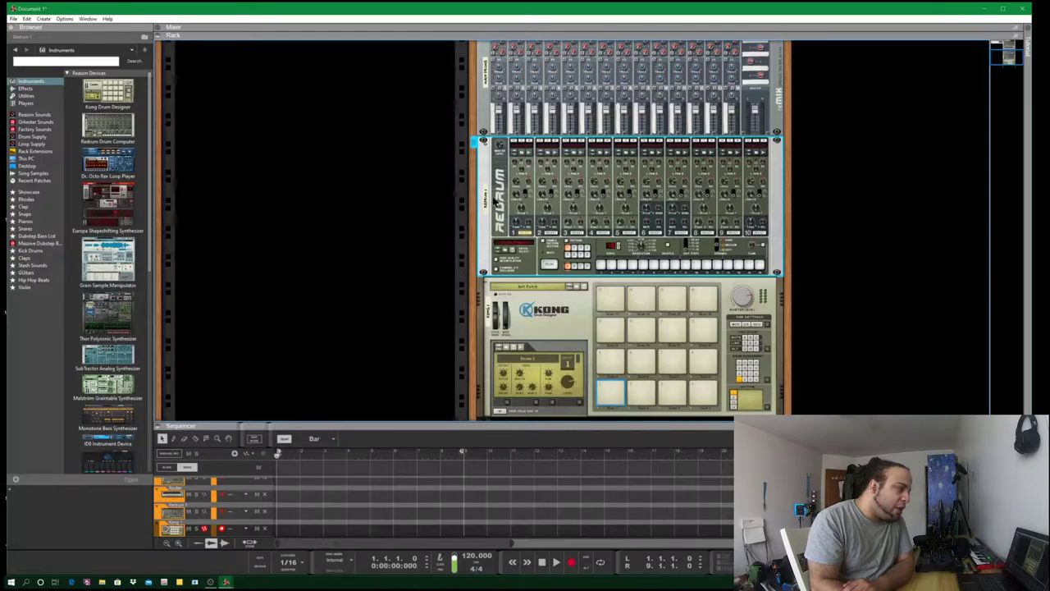
left_click(546, 316)
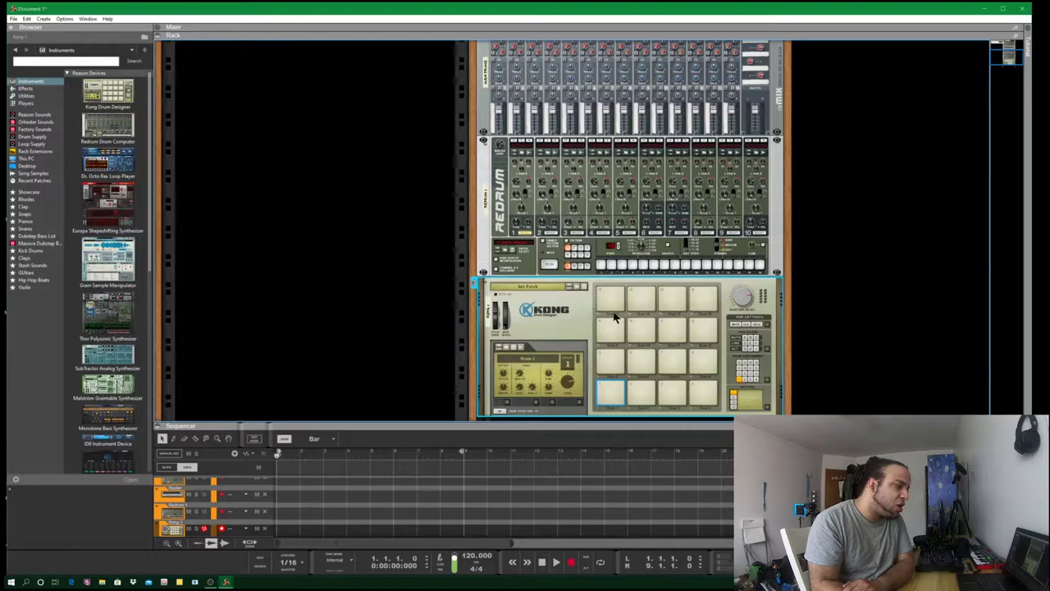
scroll(478, 123, "up", 5)
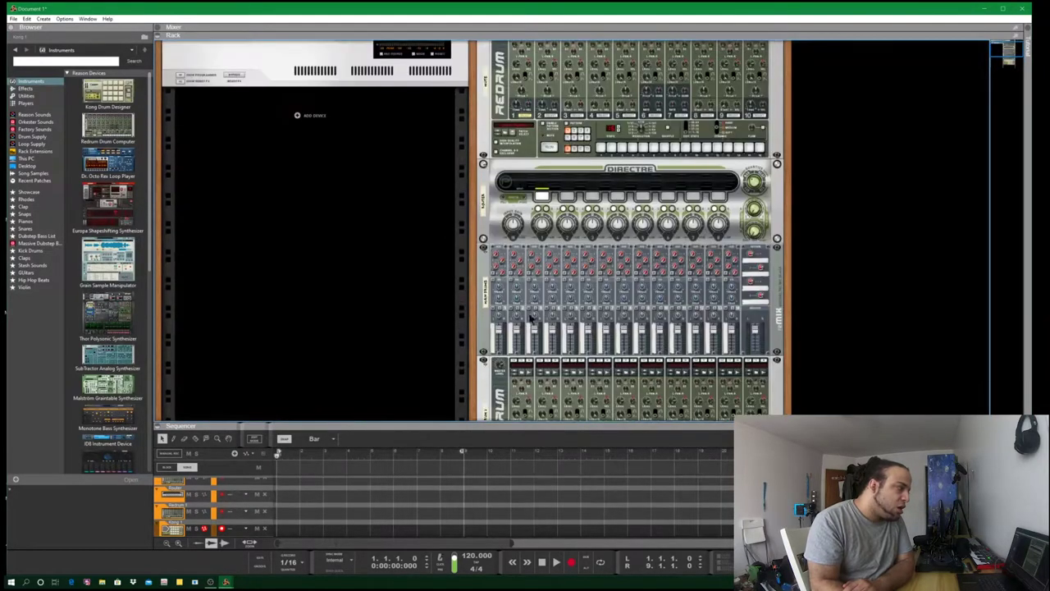
left_click(506, 146)
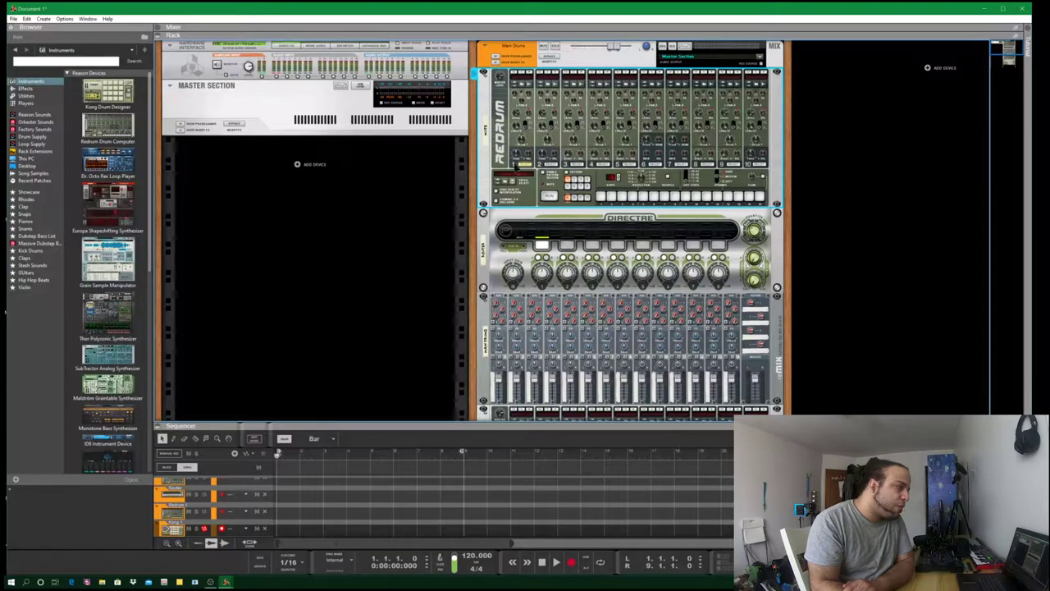
left_click(439, 204)
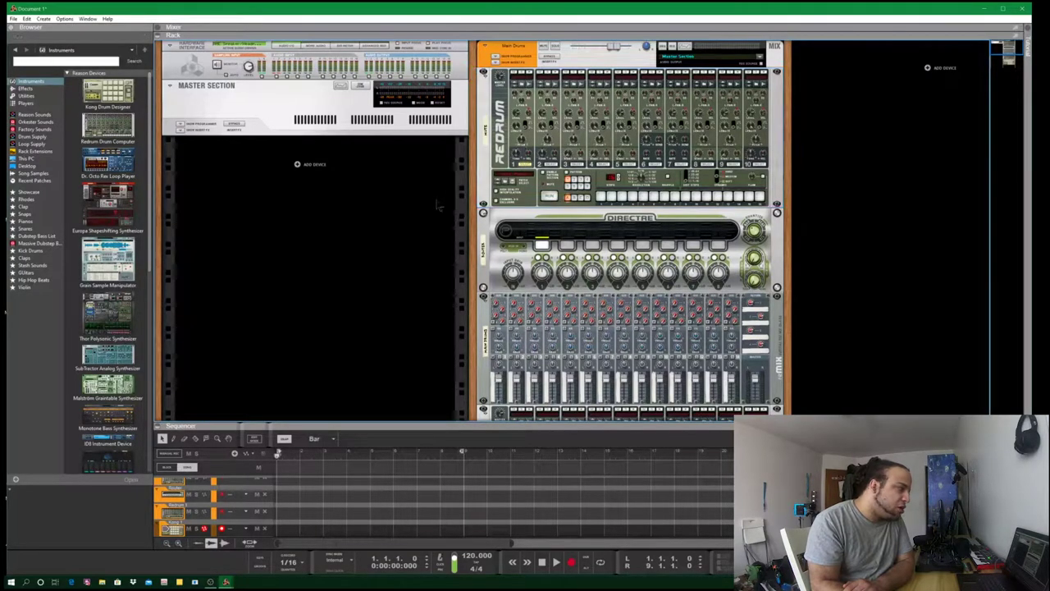
scroll(440, 204, "down", 3)
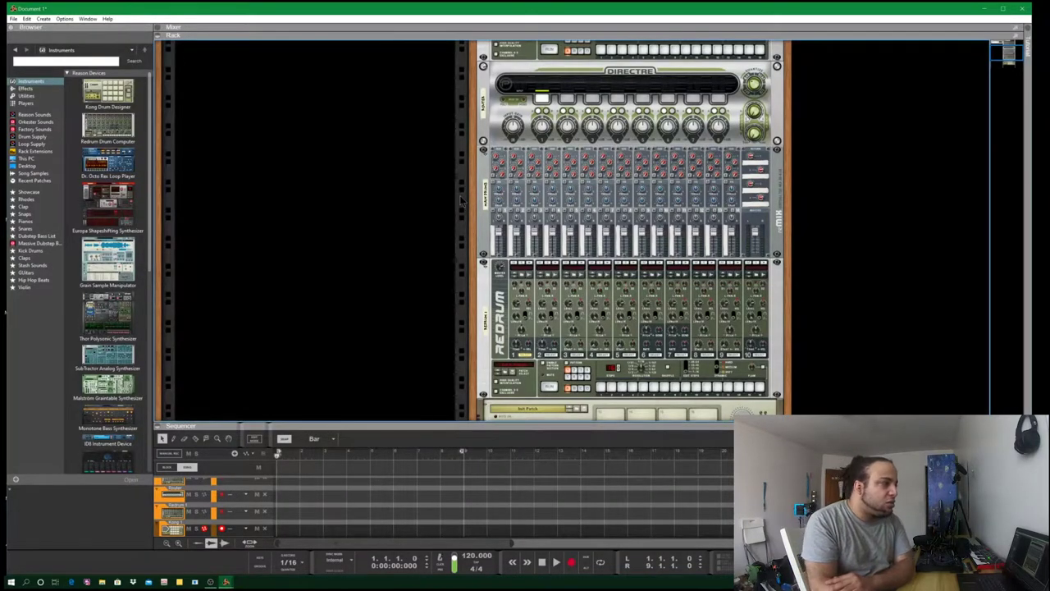
- Browse the effect devices and select the MClass Compressor in the list
left_click(26, 88)
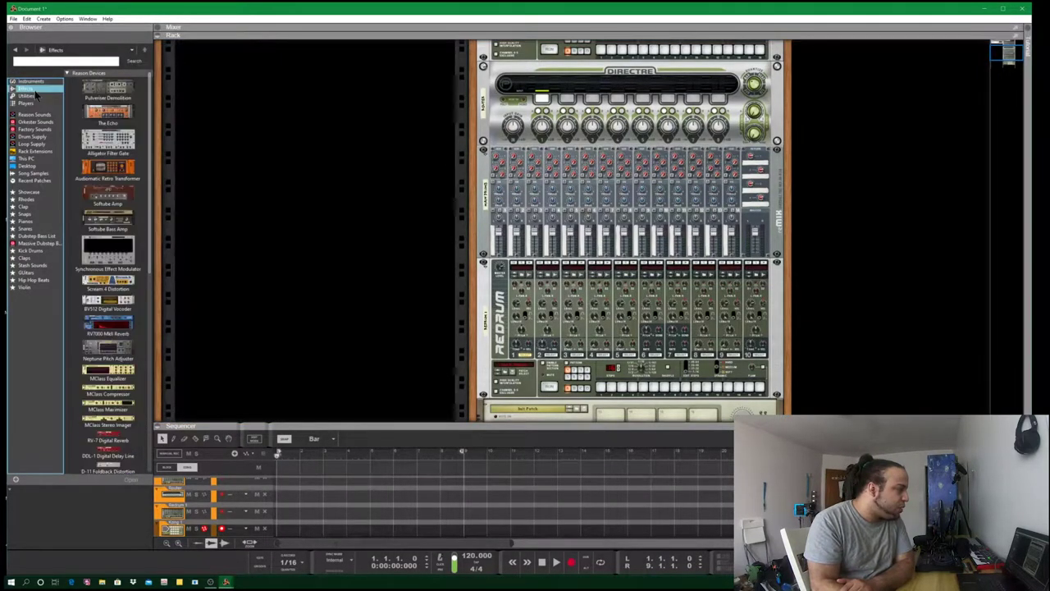
scroll(107, 287, "down", 2)
left_click(125, 375)
left_click(108, 327)
left_click(136, 329)
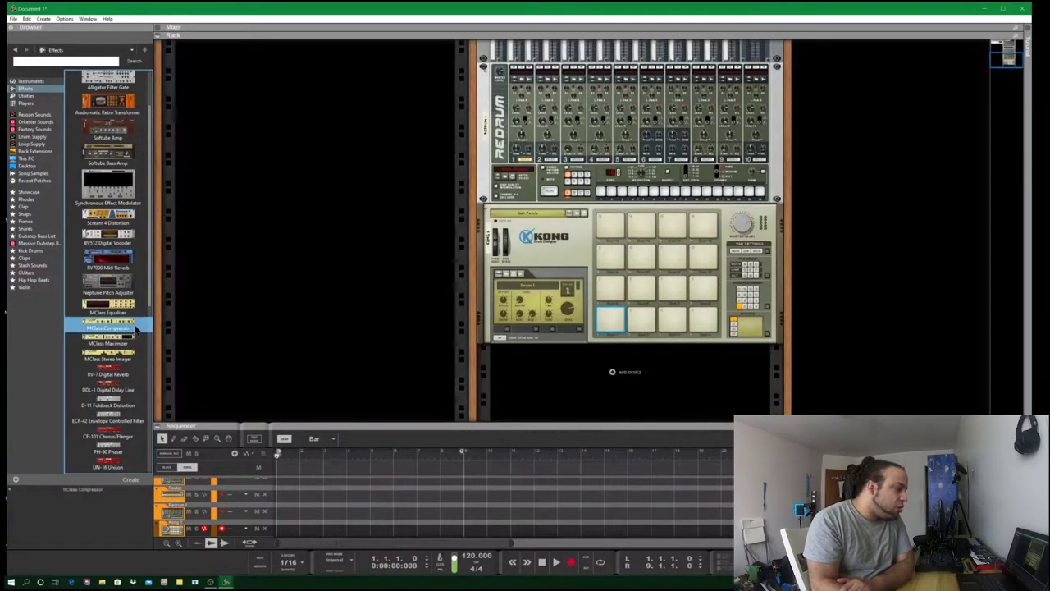
- Review the Mute Redrum, the Router and the Main Drums mixer in the second rack column
scroll(399, 344, "up", 5)
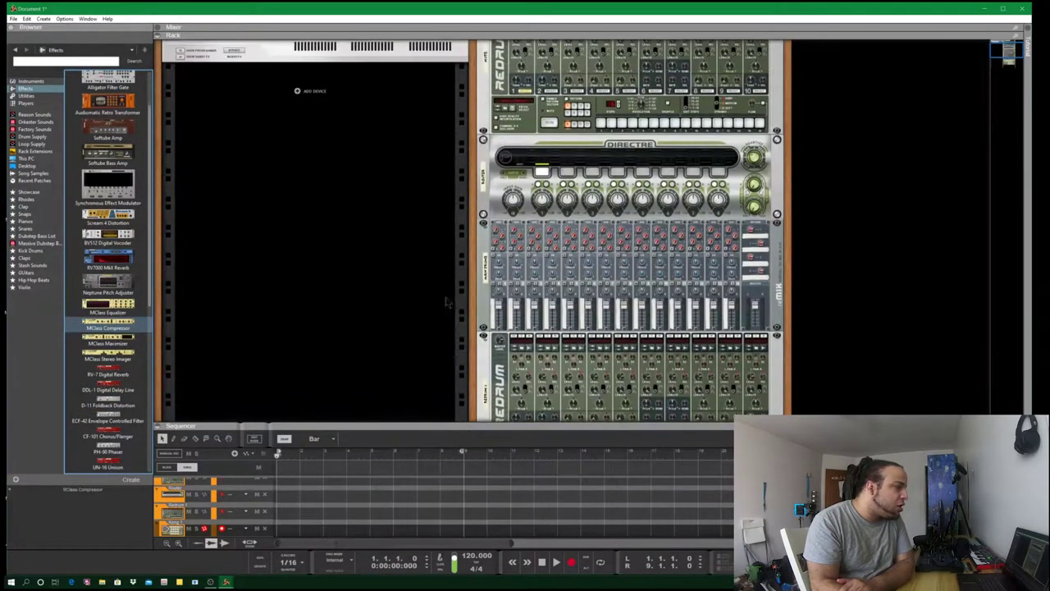
scroll(710, 199, "up", 3)
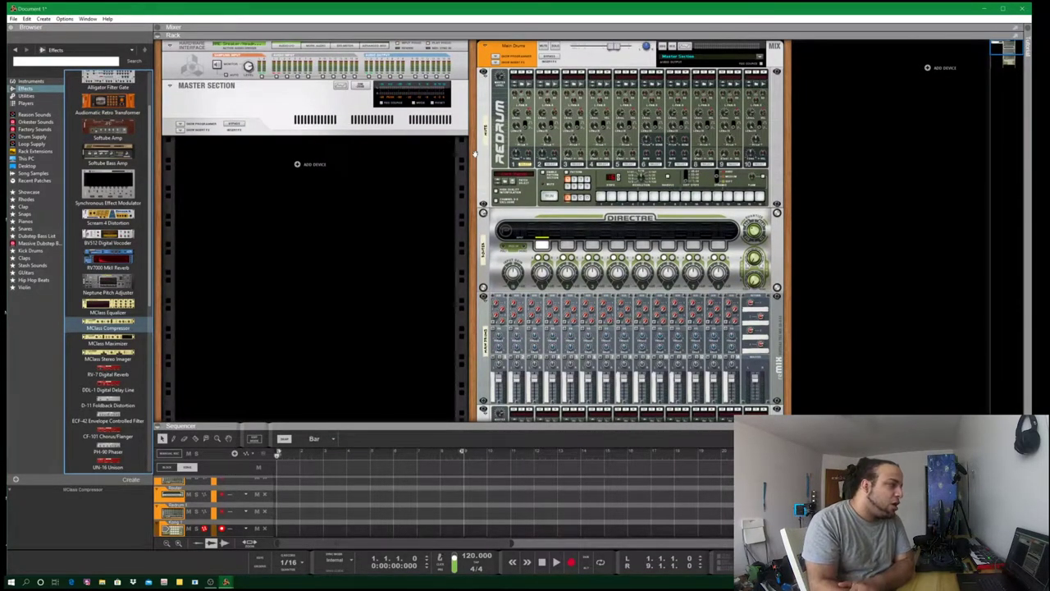
left_click(405, 220)
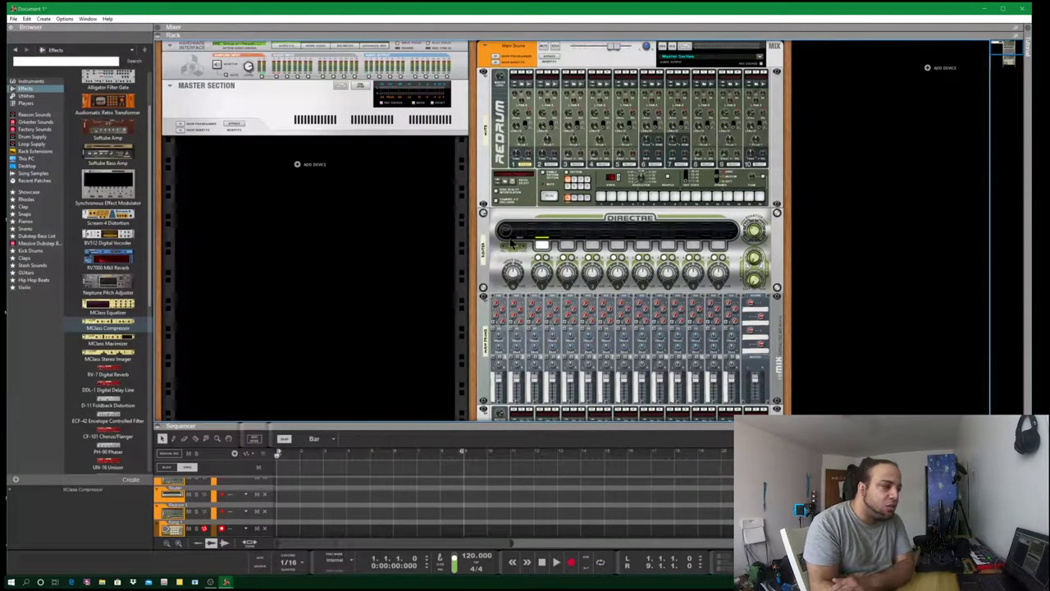
scroll(459, 220, "down", 2)
scroll(459, 219, "up", 2)
left_click(497, 162)
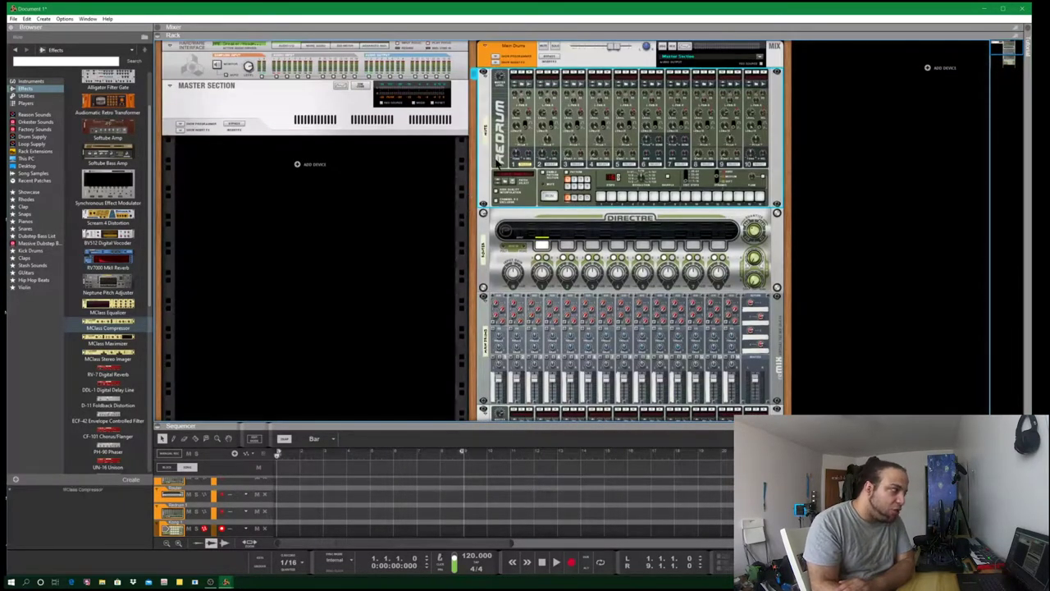
scroll(392, 212, "down", 5)
scroll(443, 192, "up", 4)
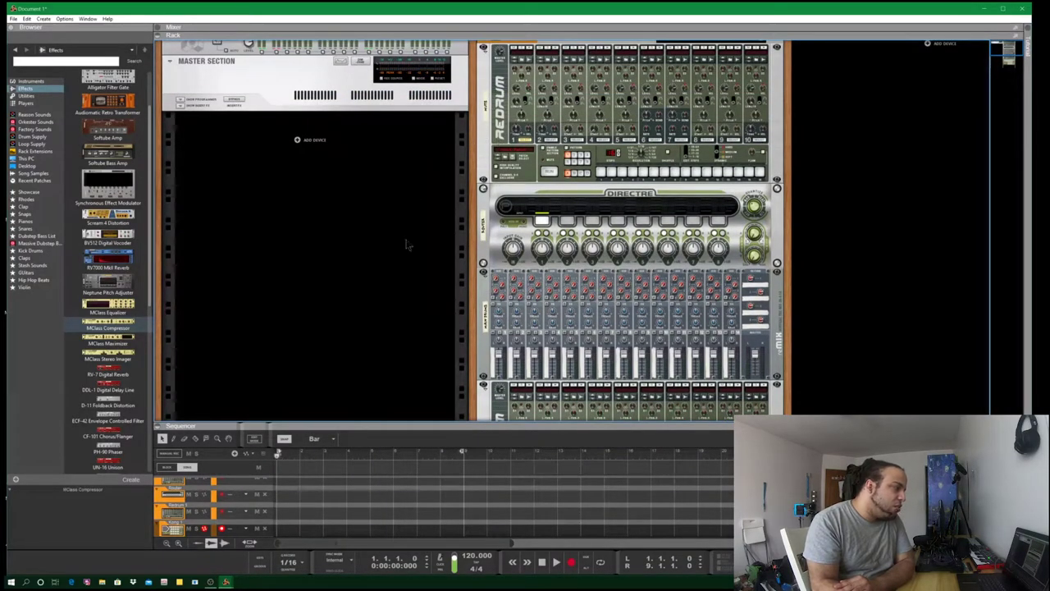
scroll(405, 238, "down", 3)
scroll(405, 238, "up", 3)
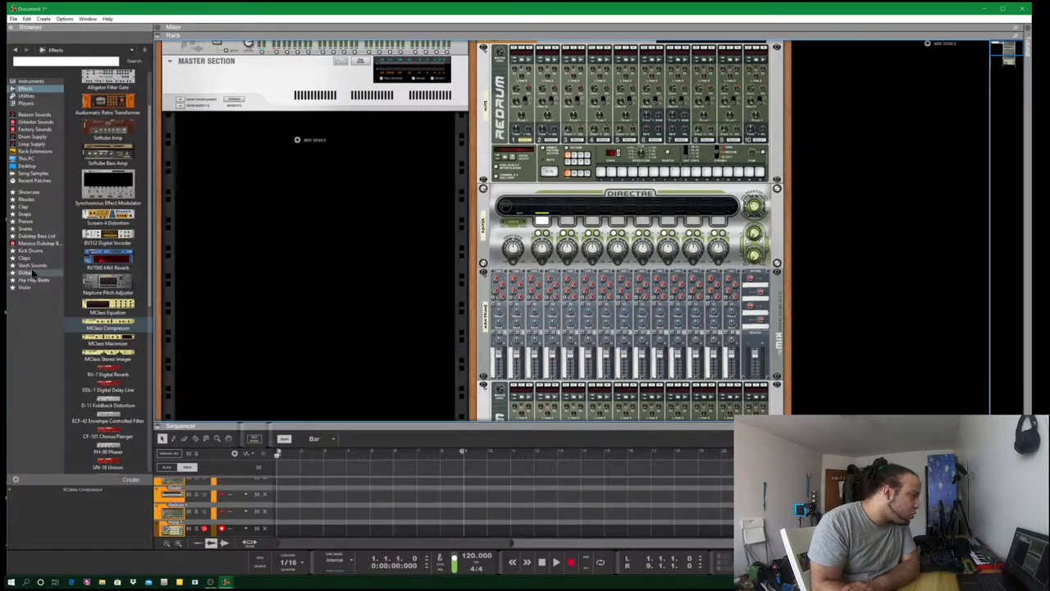
- Open the 01_BassDrums folder of xclusive drums-sorted within the Redrum Drum Kits of the factory sounds
left_click(31, 129)
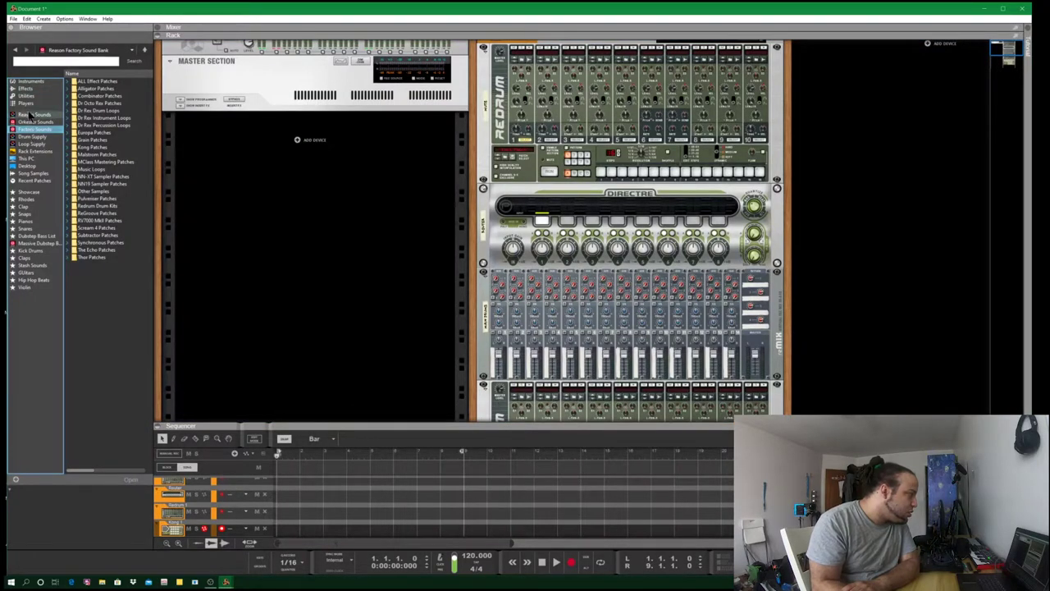
left_click(29, 114)
left_click(32, 128)
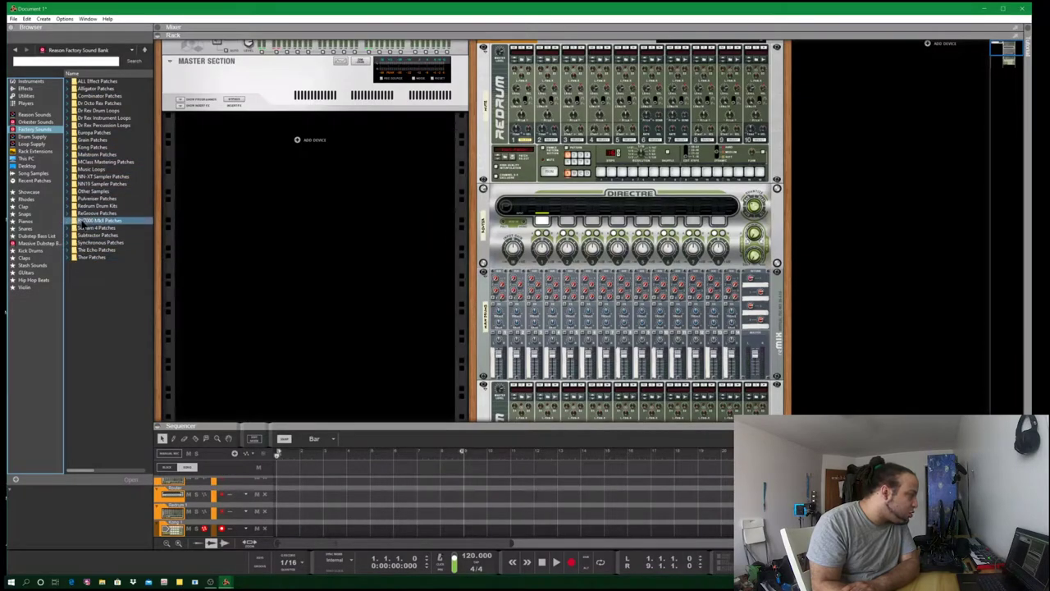
double_click(90, 206)
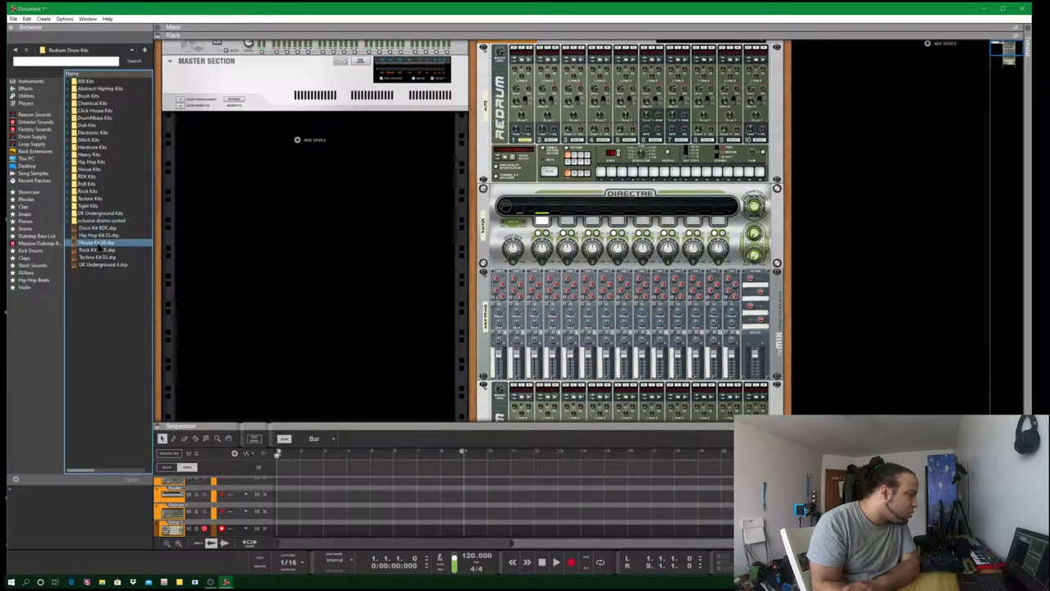
double_click(90, 220)
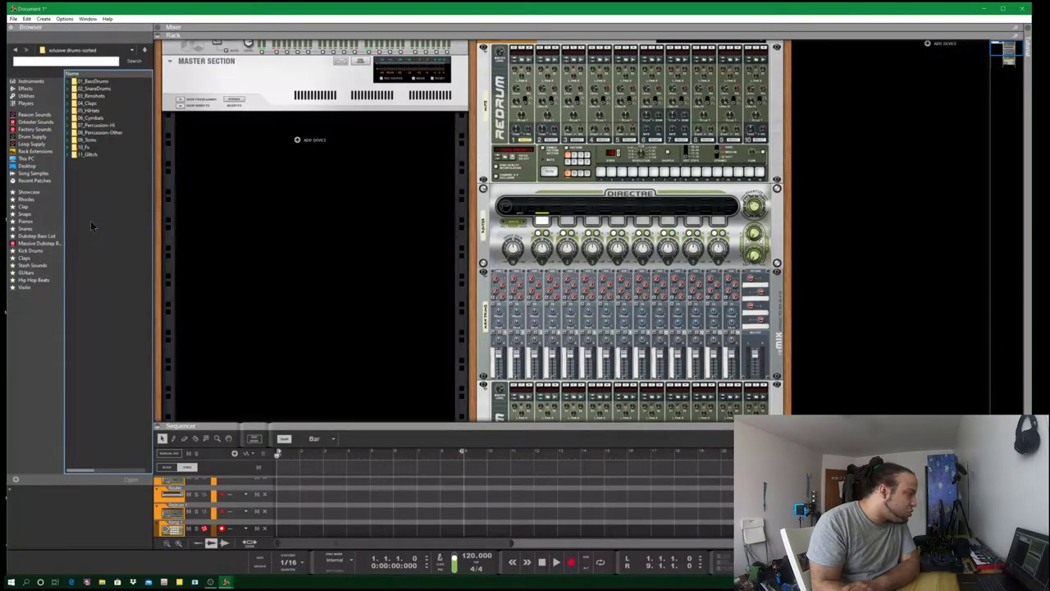
double_click(93, 81)
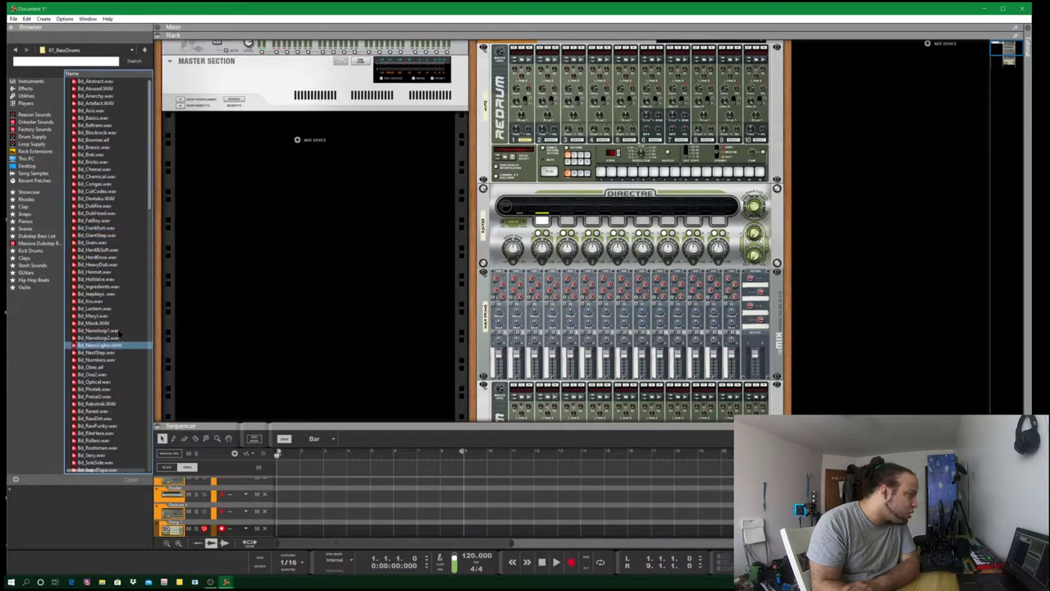
- Load the Bd_Cheese.wav bass drum sample into the drum channels of the Mute Redrum
left_click(97, 177)
left_click_drag(93, 170, 523, 125)
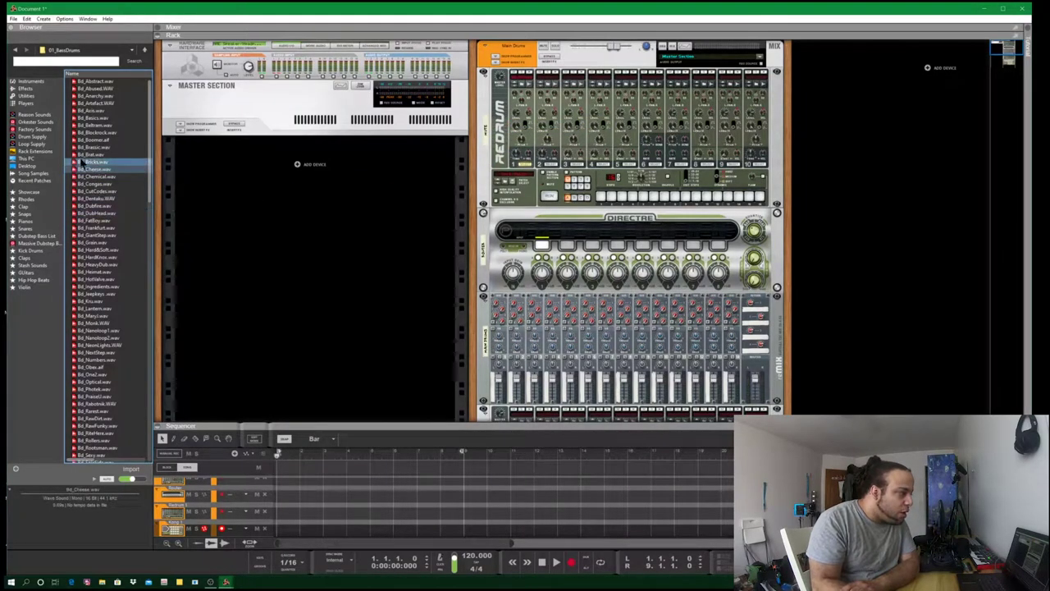
left_click_drag(102, 170, 573, 117)
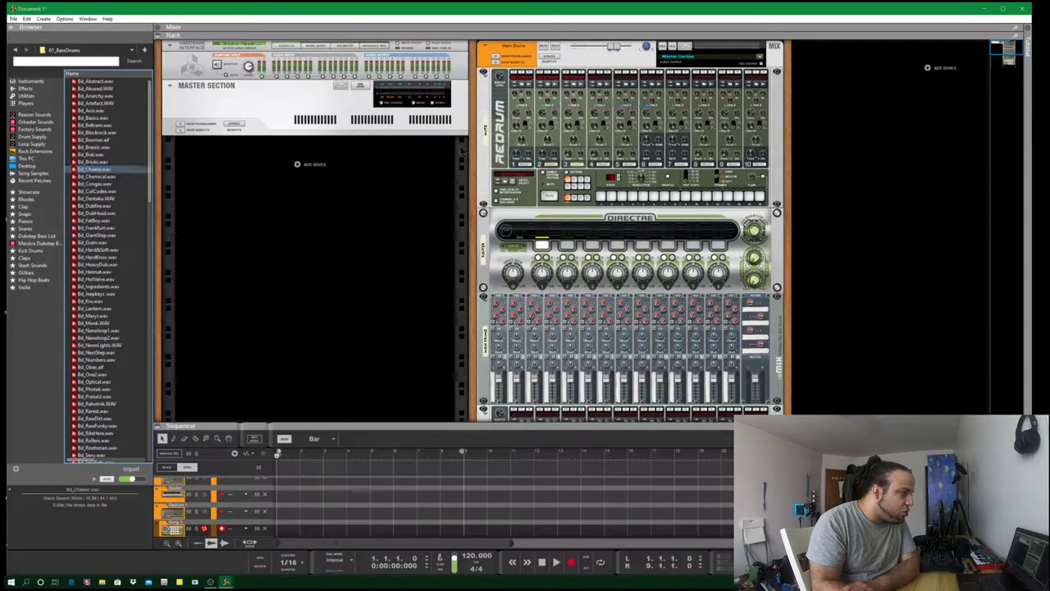
left_click_drag(97, 170, 600, 117)
- Enlarge the sequencer and delete the Mute and Router tracks while keeping their devices in the rack
scroll(448, 415, "down", 2)
left_click_drag(433, 424, 432, 143)
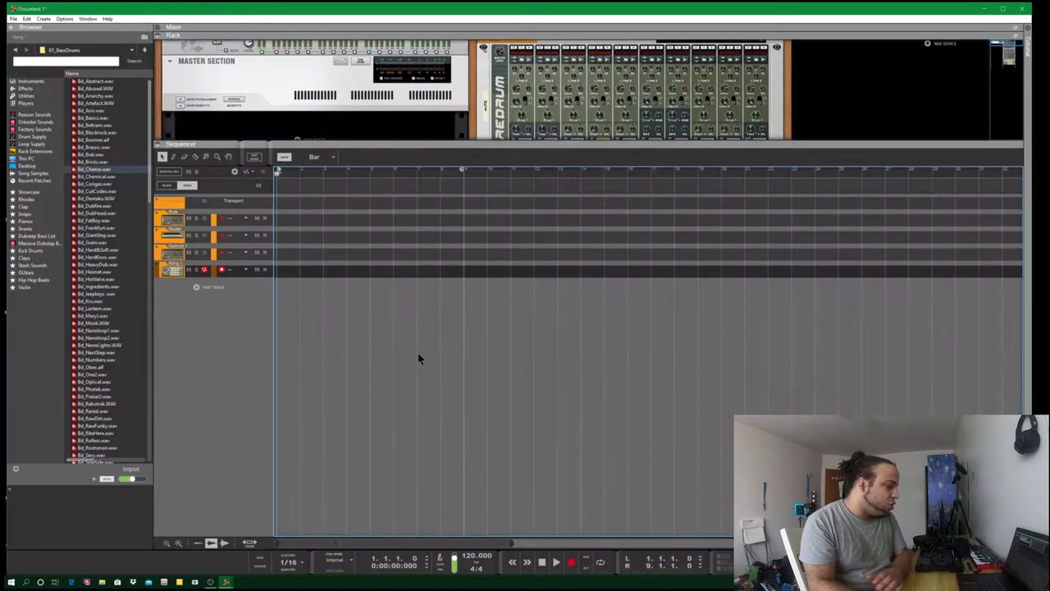
scroll(471, 297, "up", 2)
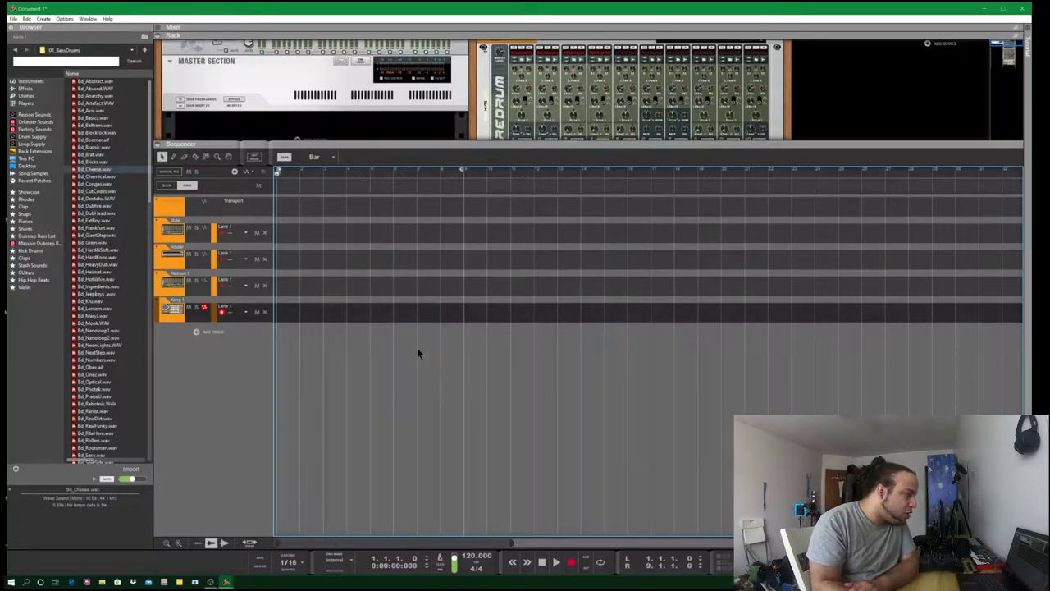
right_click(158, 228)
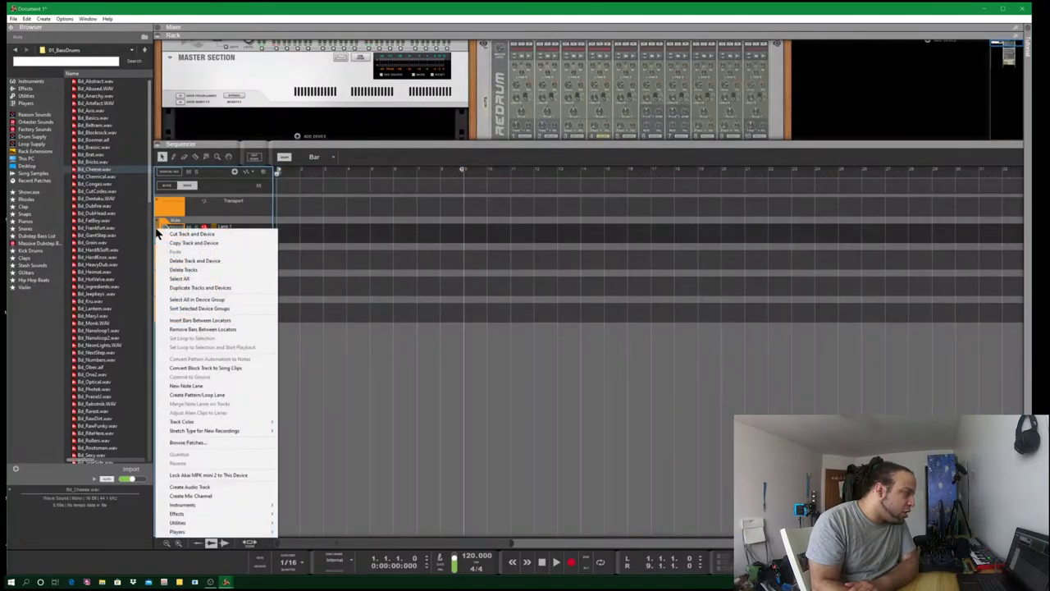
left_click(213, 271)
left_click(168, 235)
right_click(168, 237)
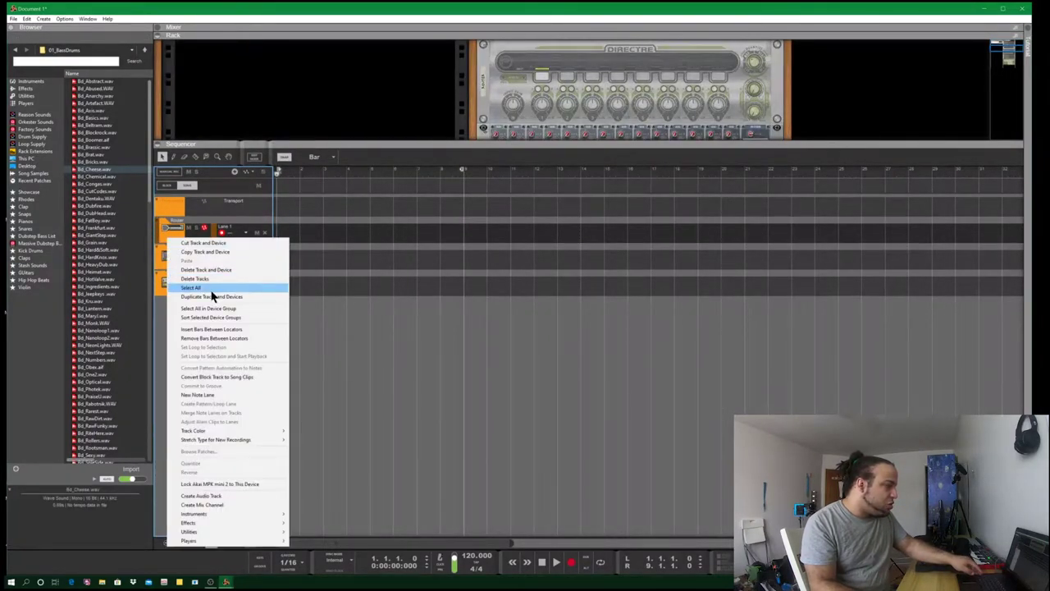
left_click(201, 278)
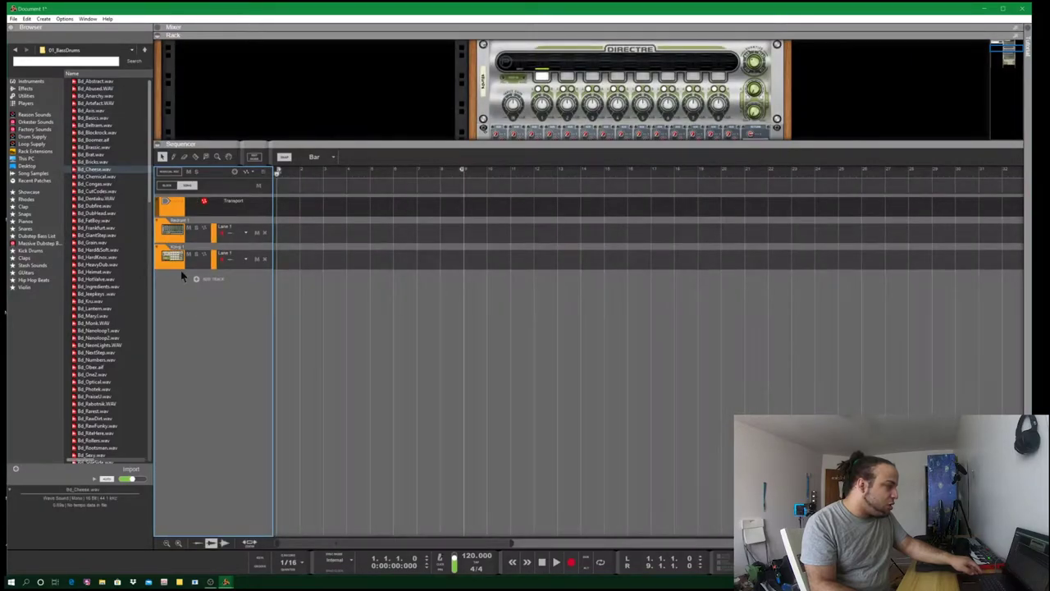
- Shrink the sequencer area to give the rack more height and select the Kong Drum Designer
left_click(181, 263)
left_click(367, 310)
left_click_drag(348, 146, 328, 290)
scroll(599, 183, "up", 5)
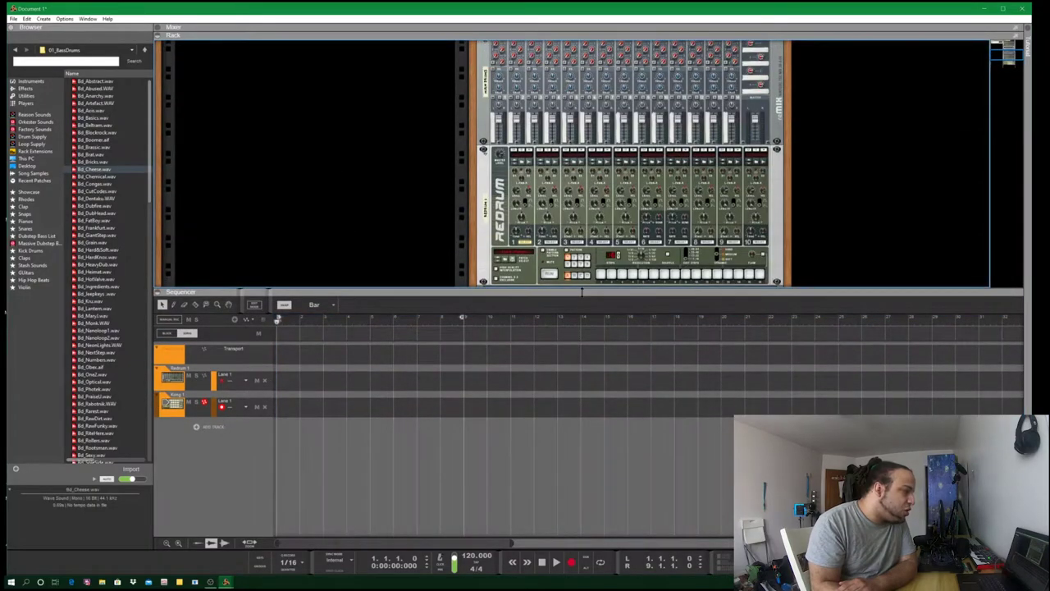
left_click_drag(582, 291, 574, 466)
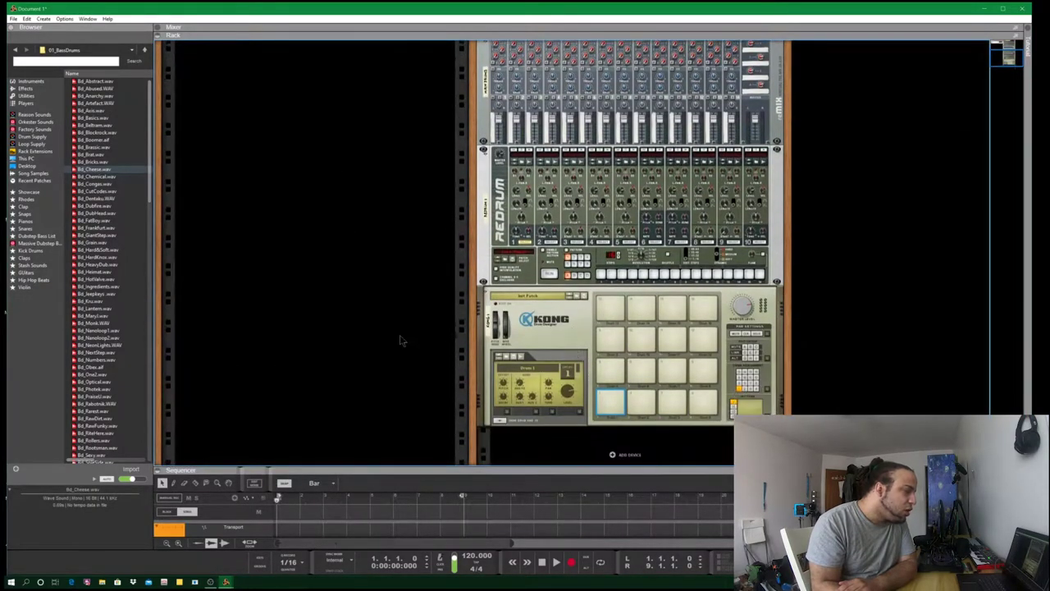
left_click(584, 342)
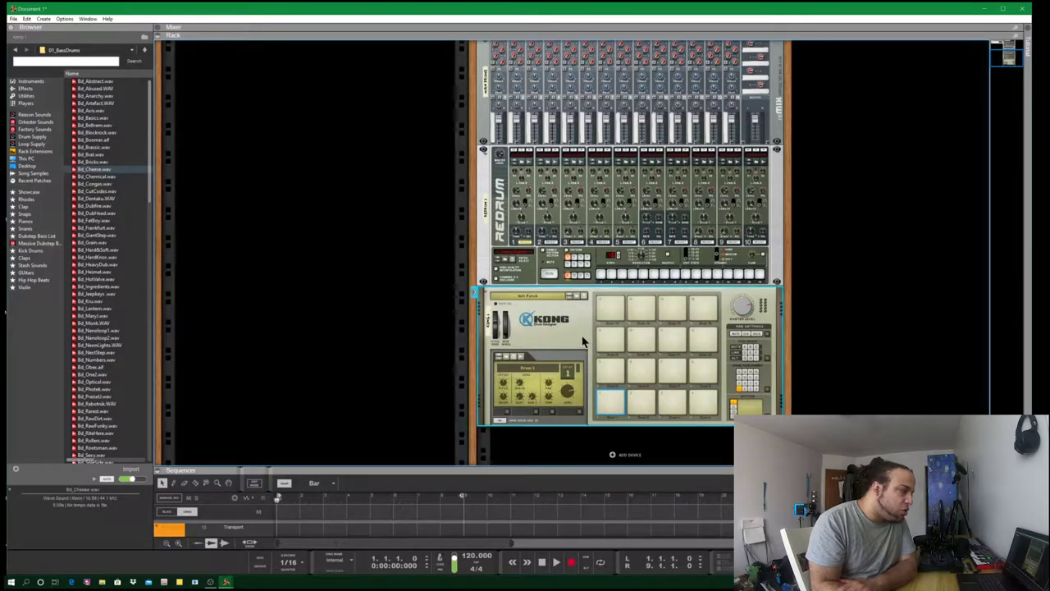
- Rename the Redrum below the Main Drums mixer as Main Drums
right_click(488, 212)
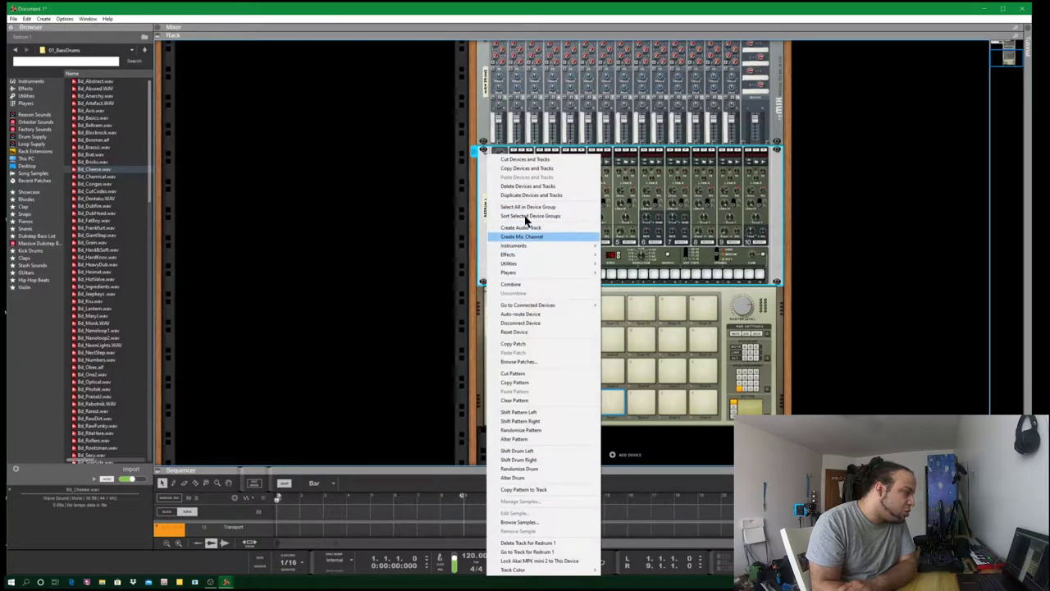
left_click(417, 265)
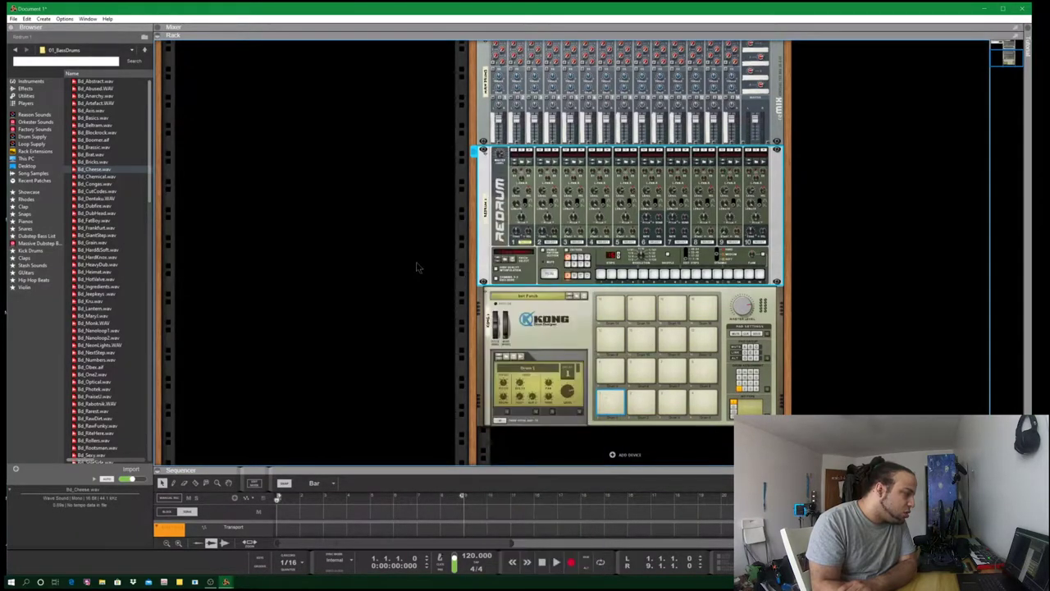
left_click(485, 209)
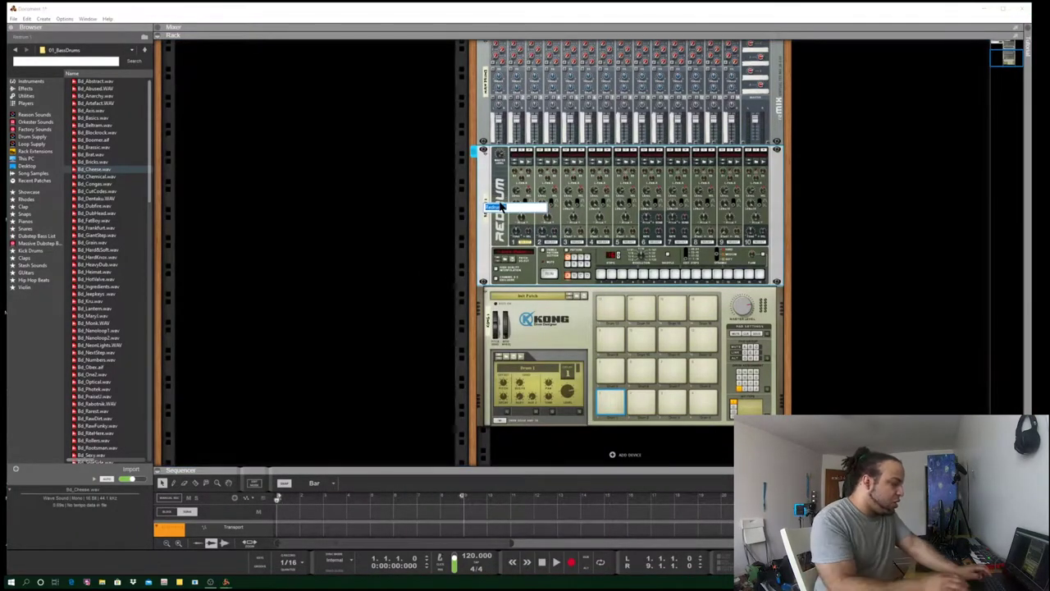
type("Main Drums")
left_click(501, 207)
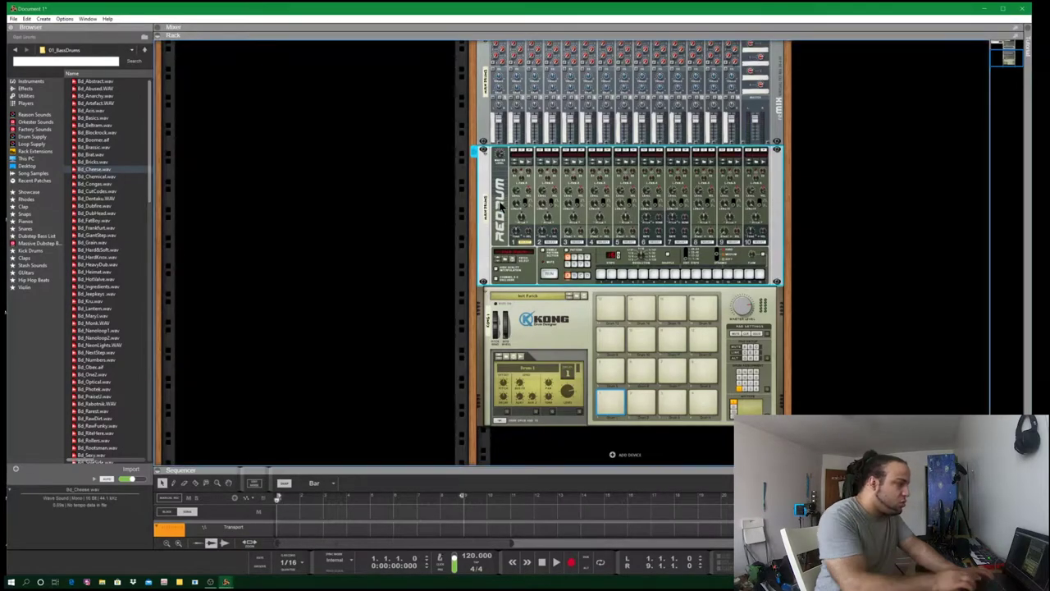
left_click(175, 370)
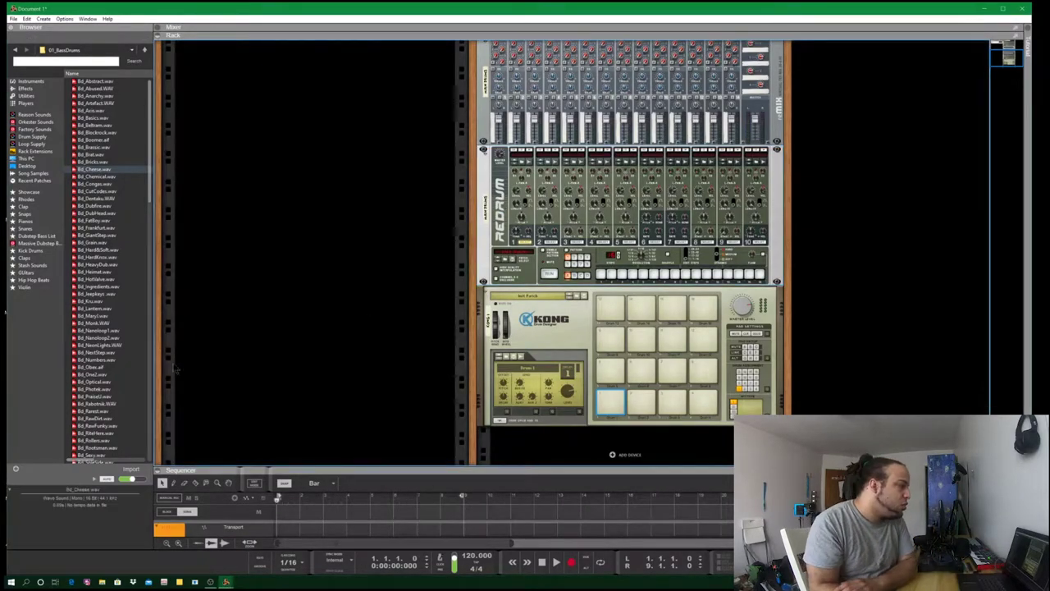
- Audition the samples in the Kick Drums favorites and load Bd_Dubfire.wav into channel 1 of the Main Drums Redrum
left_click(34, 251)
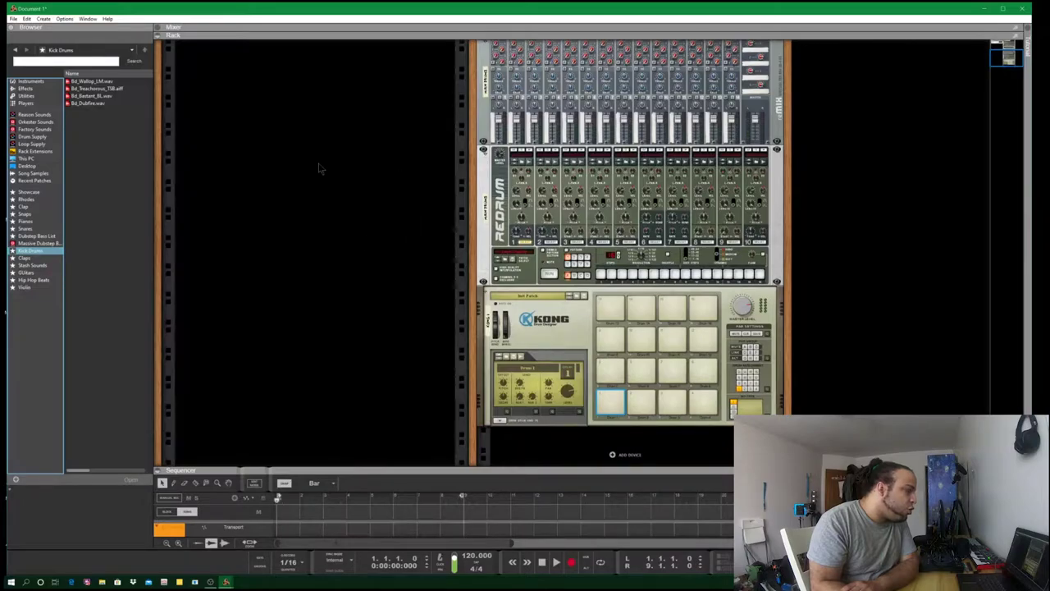
scroll(402, 215, "up", 3)
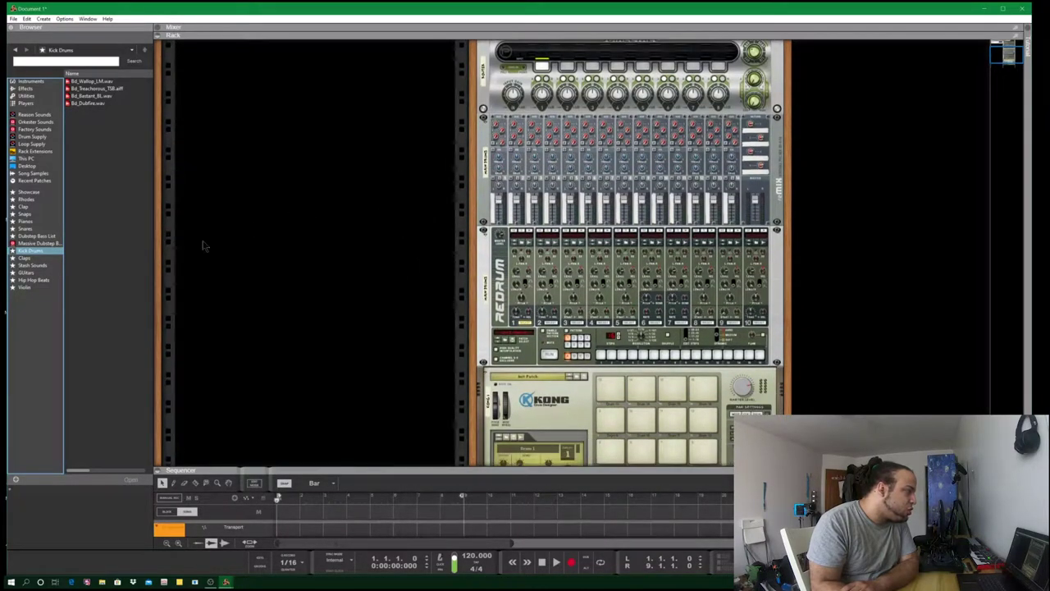
left_click(92, 96)
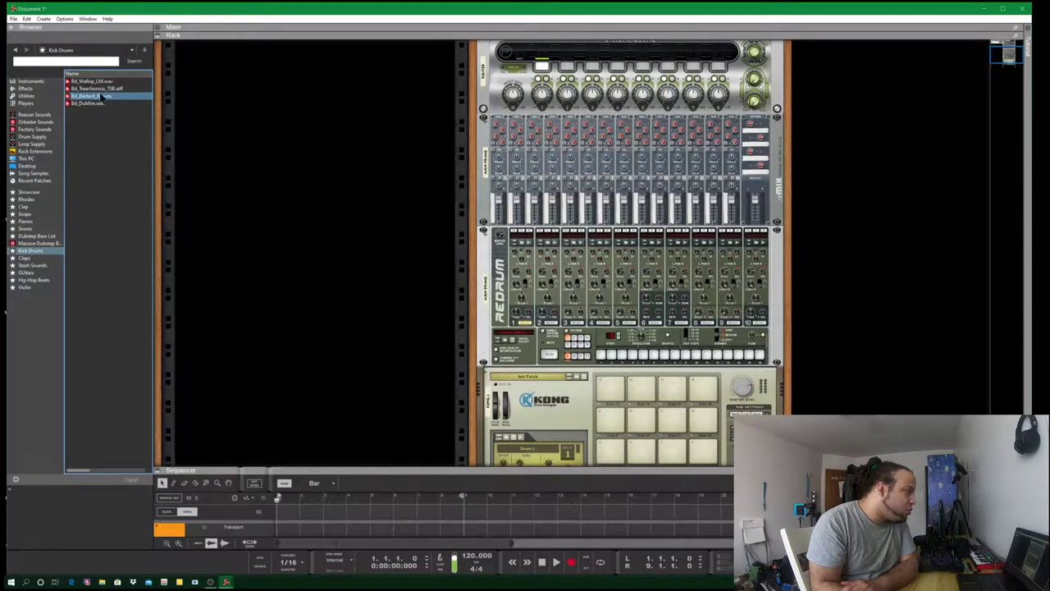
left_click(89, 89)
left_click(95, 96)
left_click(91, 81)
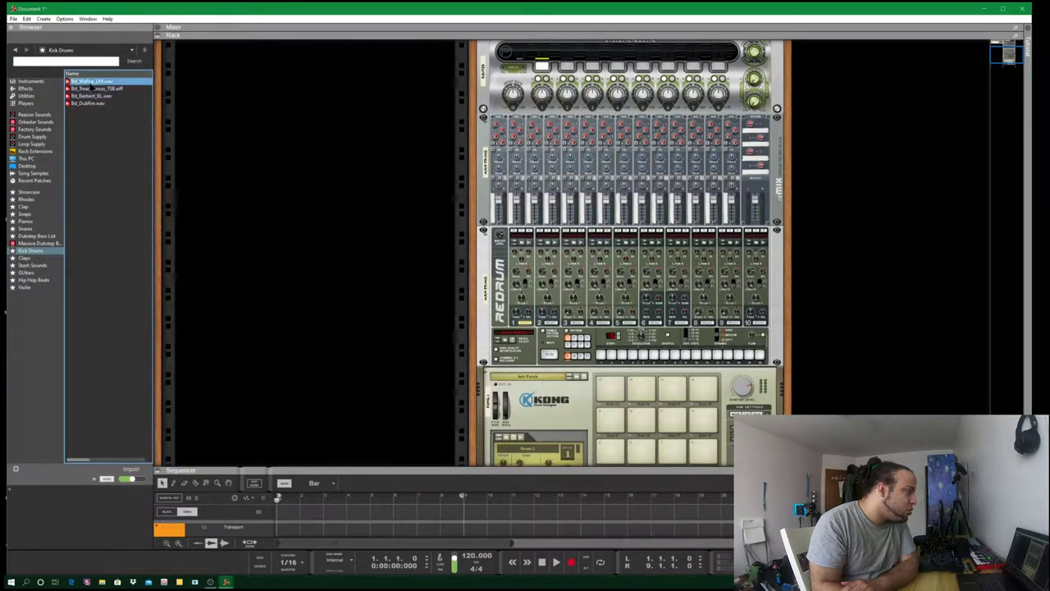
left_click(91, 89)
left_click(93, 104)
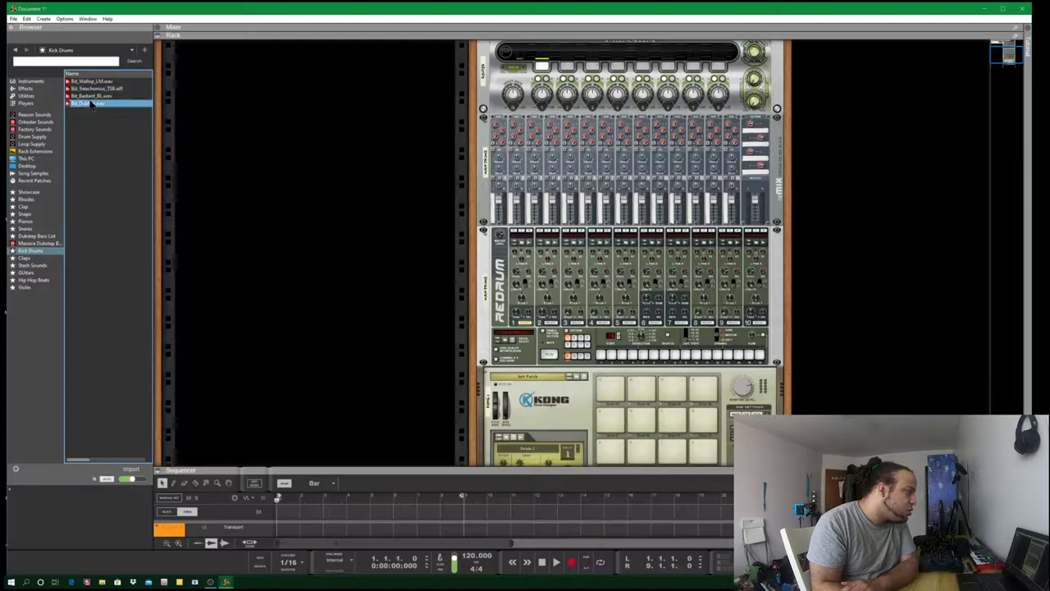
left_click_drag(95, 107, 522, 275)
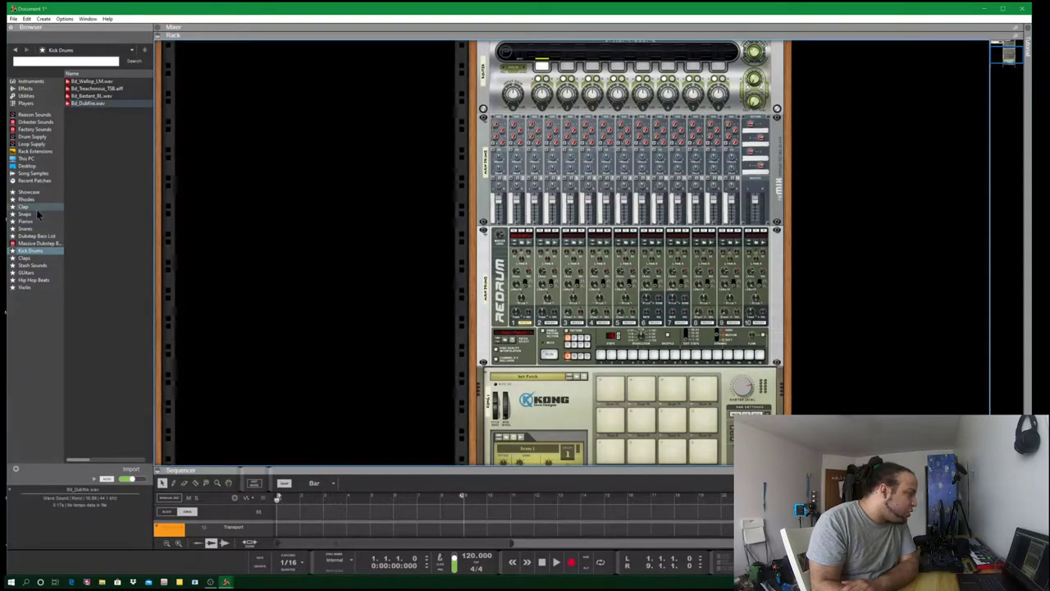
- Audition samples in the Clap favorites and load Clp_Flat_BL.wav into channel 2 of the Main Drums Redrum
left_click(27, 235)
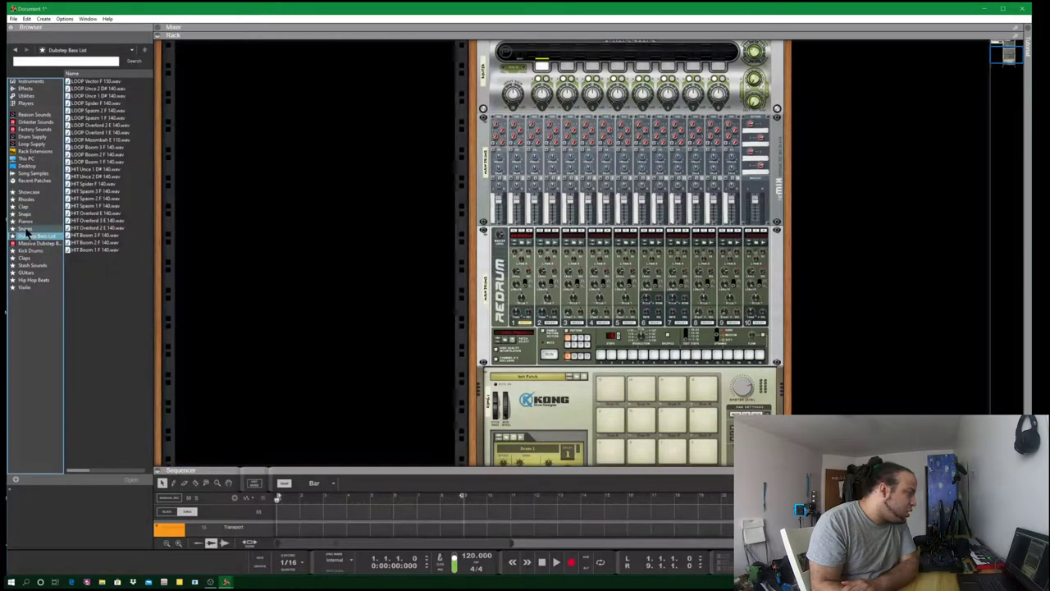
left_click(26, 228)
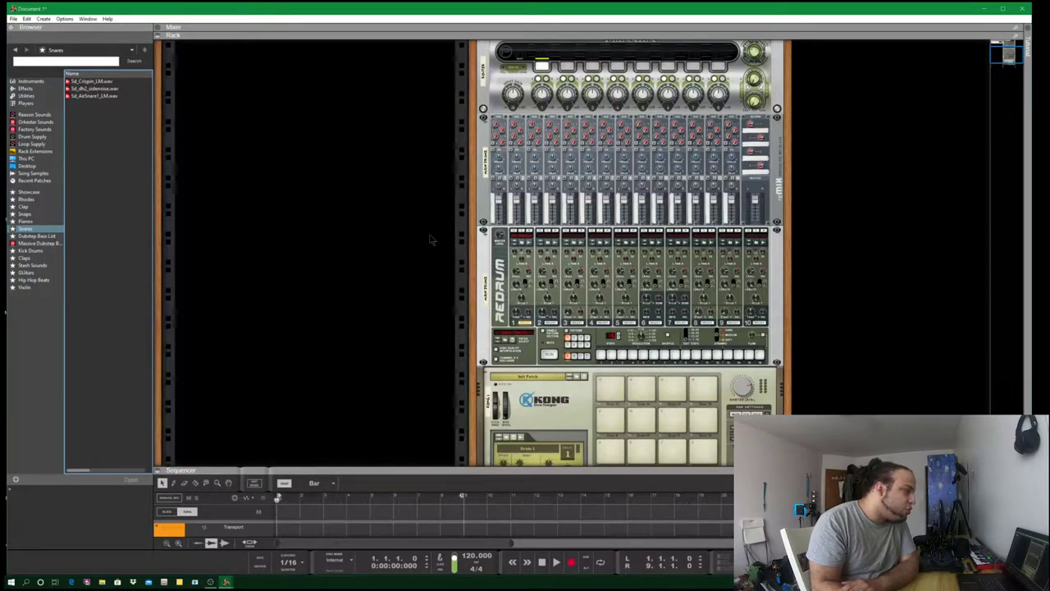
left_click(27, 207)
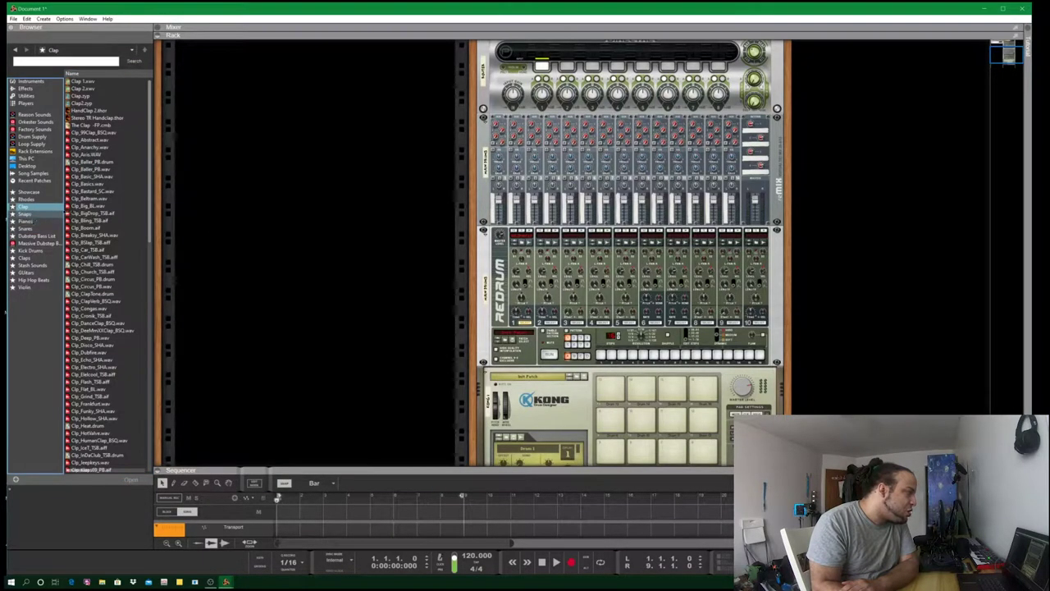
left_click(98, 205)
left_click(105, 221)
left_click(94, 272)
left_click(94, 322)
left_click(94, 330)
left_click(95, 337)
left_click(104, 361)
left_click(105, 361)
left_click(86, 389)
left_click(93, 376)
left_click(94, 396)
left_click(96, 426)
left_click(96, 418)
left_click(95, 411)
left_click(93, 403)
left_click(92, 396)
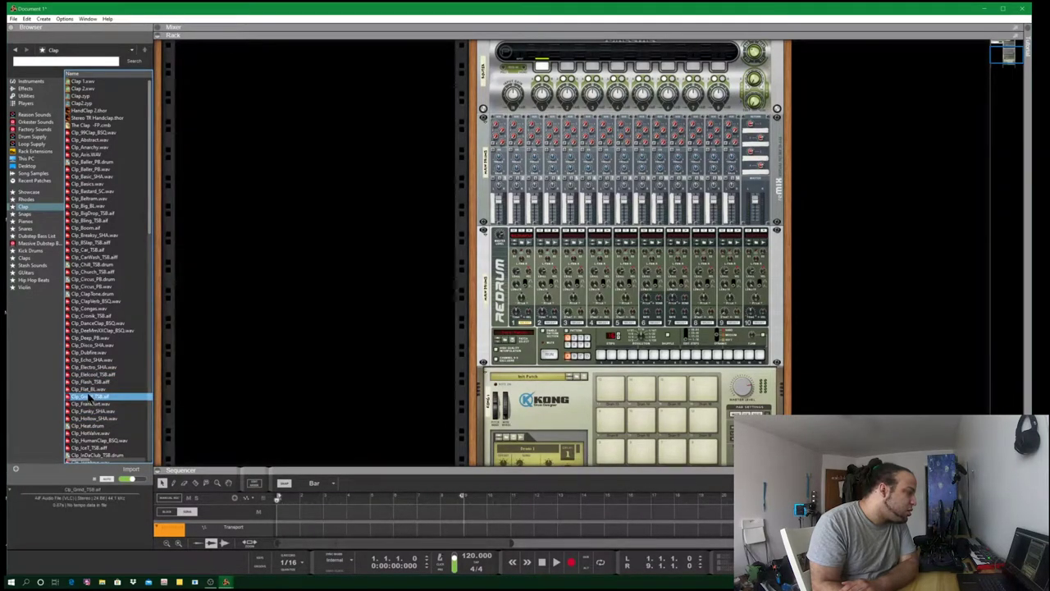
left_click(88, 389)
left_click(88, 381)
left_click(82, 395)
left_click(82, 389)
left_click_drag(83, 389, 547, 278)
- Trigger drum 1 of the Main Drums Redrum to test its sound
scroll(381, 338, "up", 5)
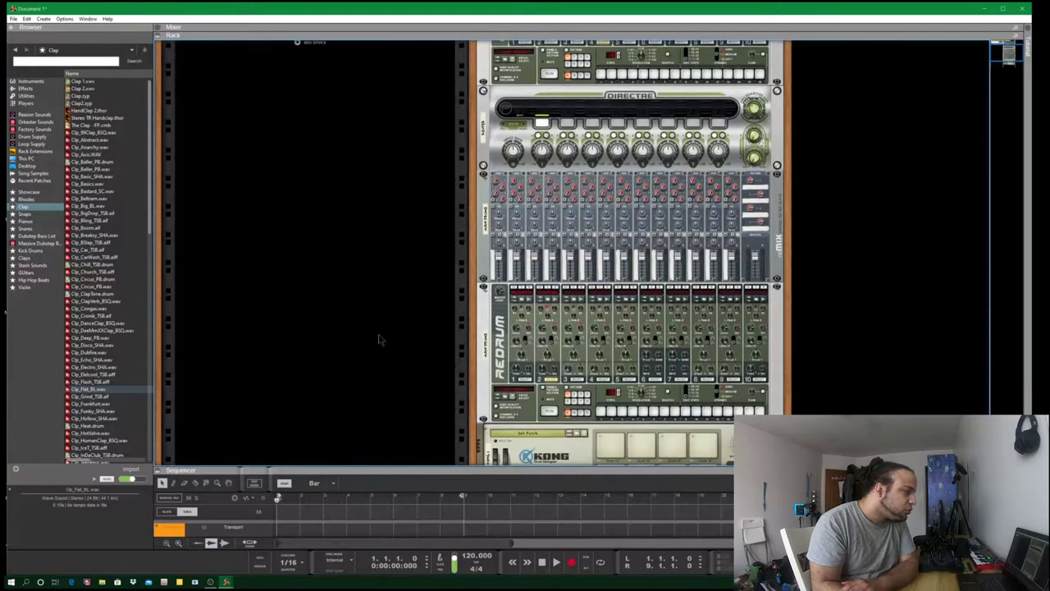
scroll(366, 334, "down", 3)
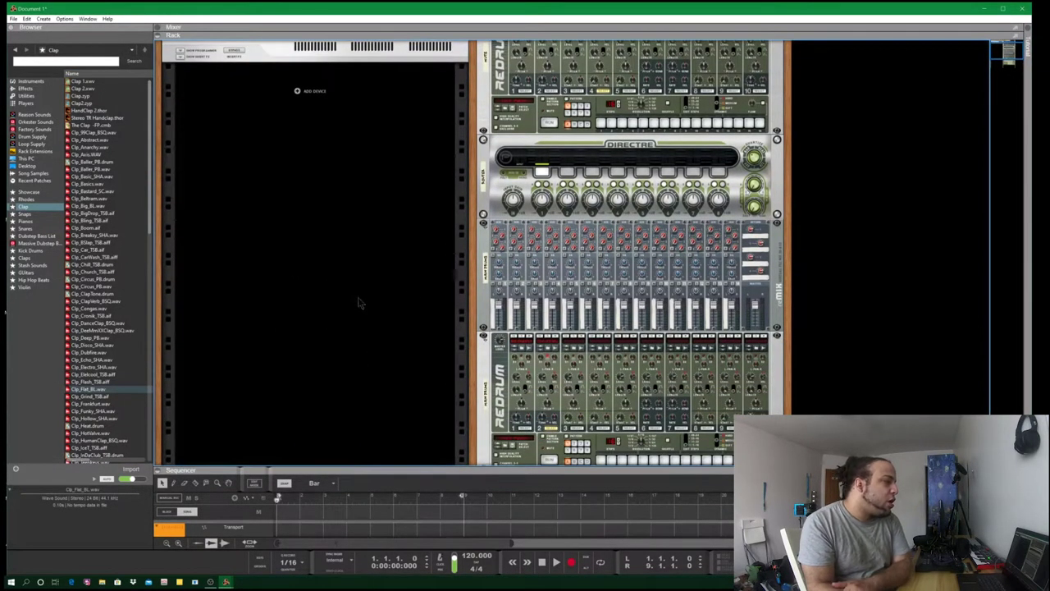
scroll(359, 303, "down", 1)
left_click(533, 312)
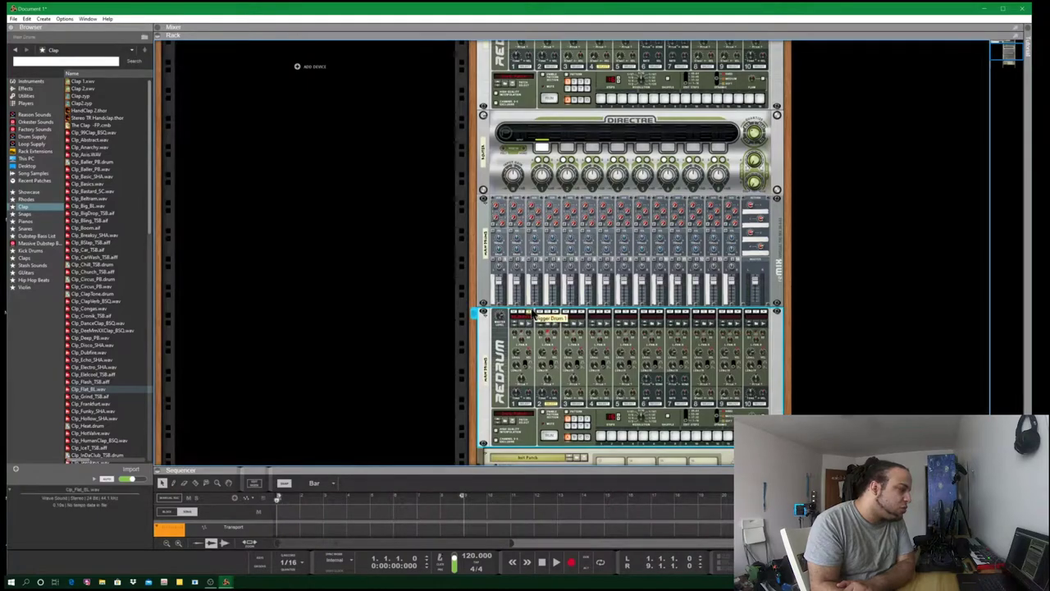
left_click(403, 344)
scroll(410, 339, "down", 6)
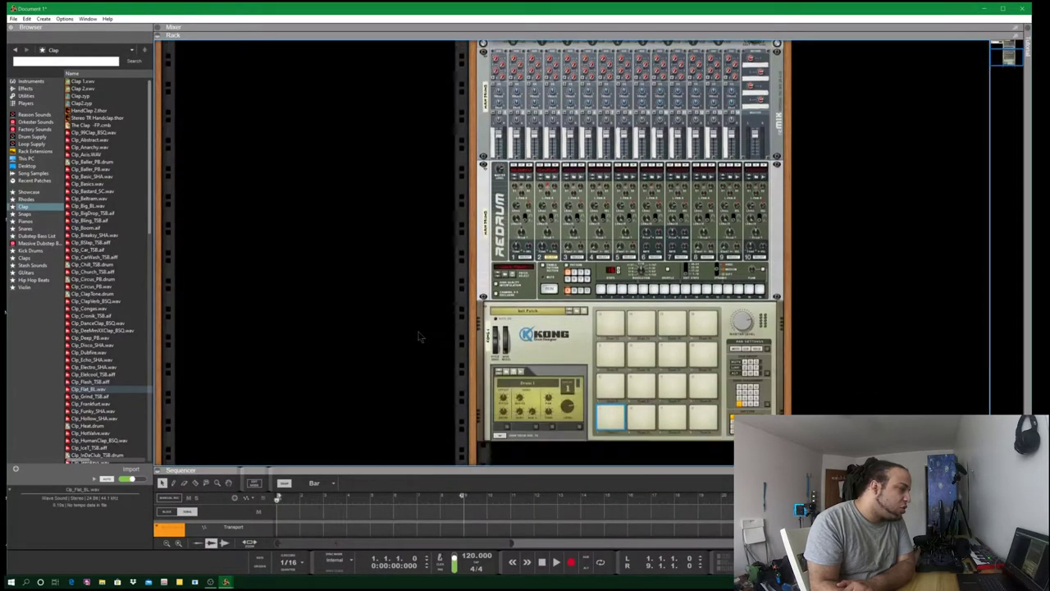
- On the back of the rack, cable the Main Drums Redrum's stereo output to channel 1 of the Main Drums mixer
scroll(426, 333, "up", 5)
key("Tab")
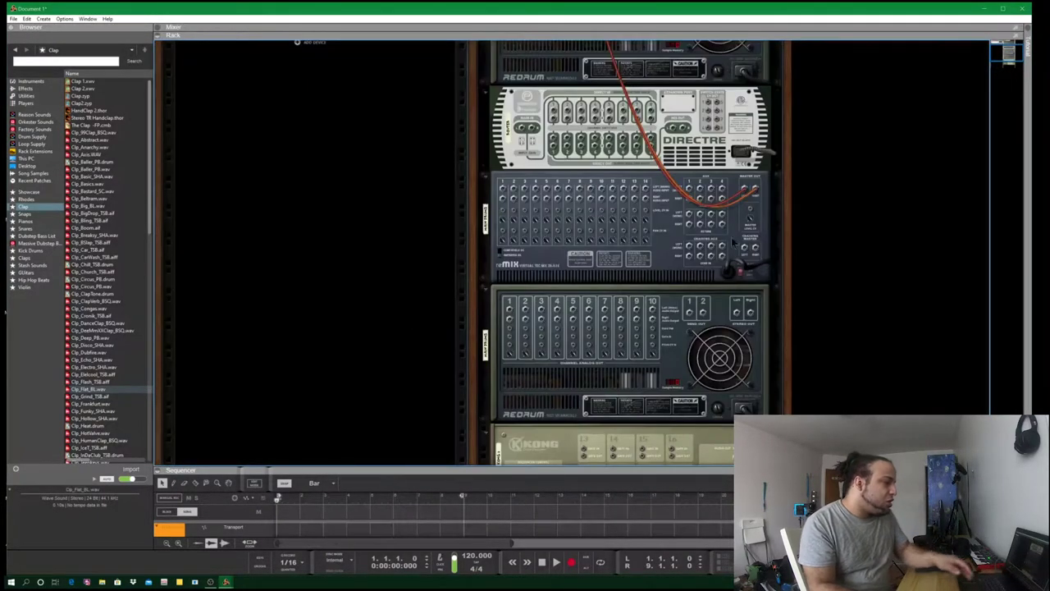
left_click_drag(736, 314, 502, 191)
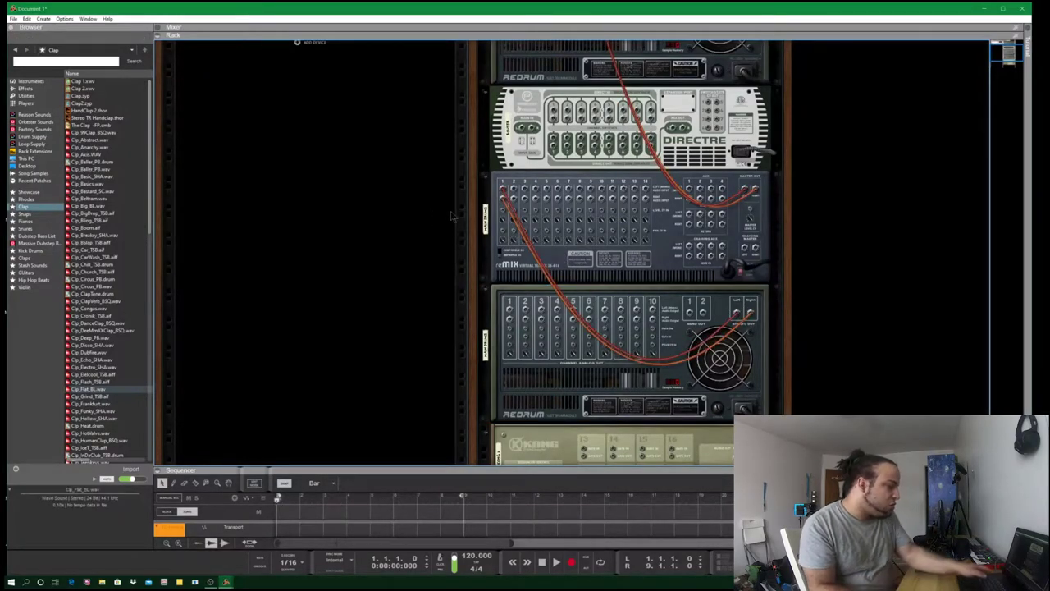
key("Tab")
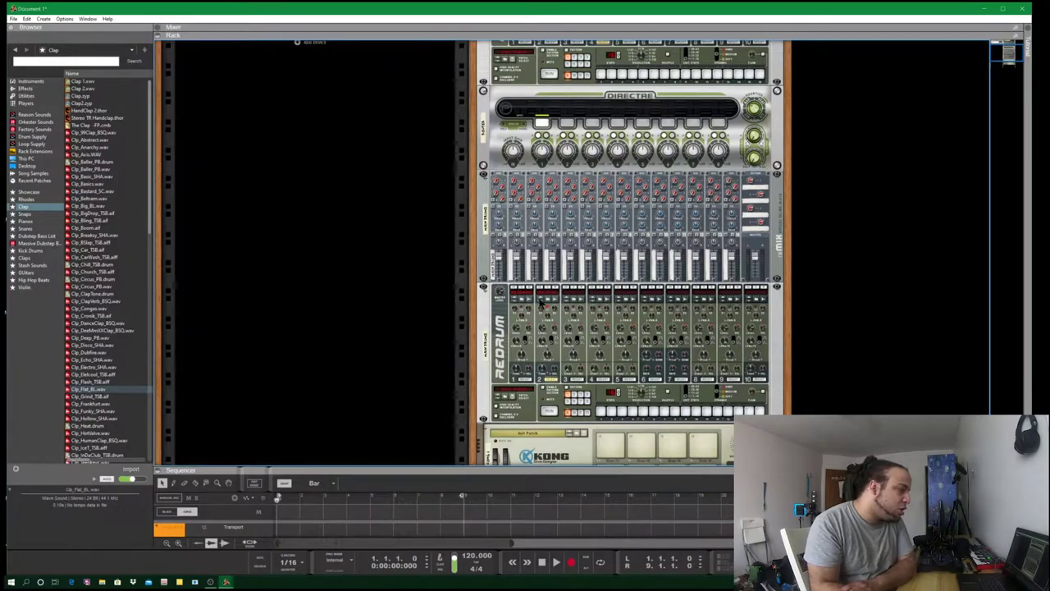
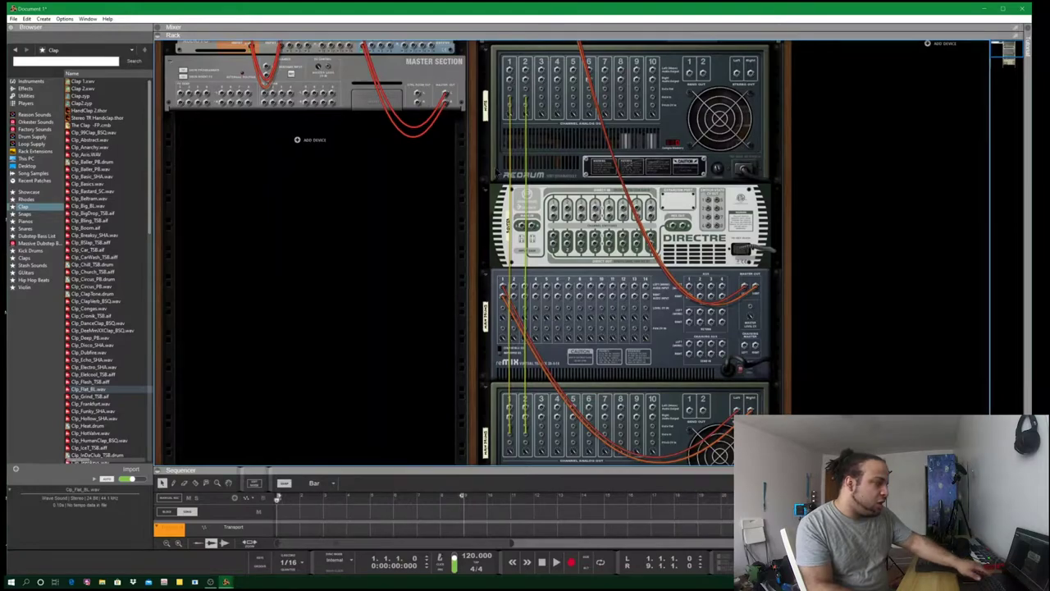
- Return to the front of the rack and trigger the Main Drums Redrum's first two drums to test the signal
scroll(604, 428, "down", 3)
scroll(439, 391, "up", 4)
key("Tab")
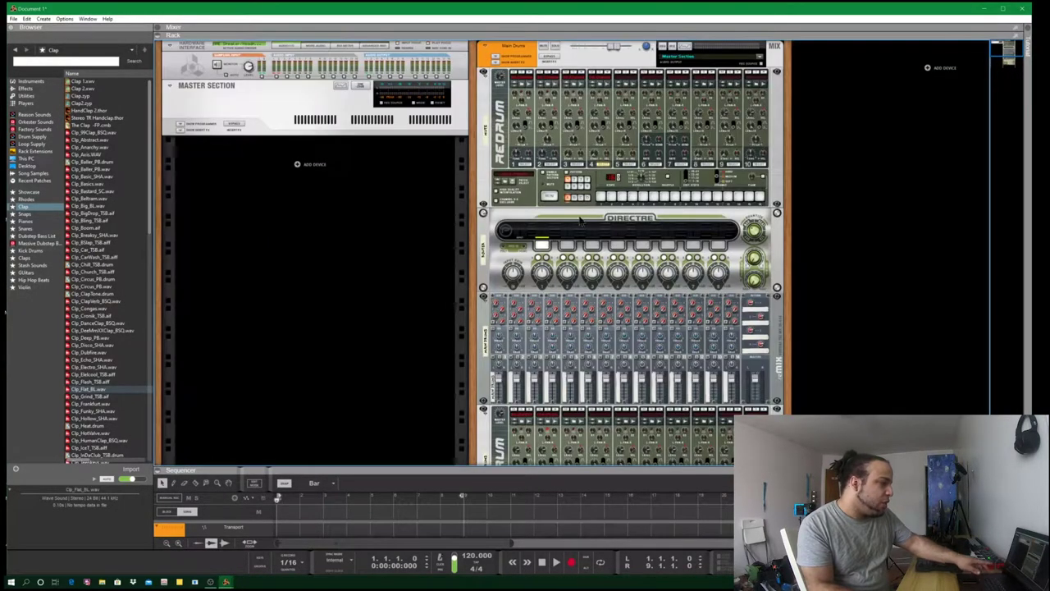
scroll(533, 410, "up", 1)
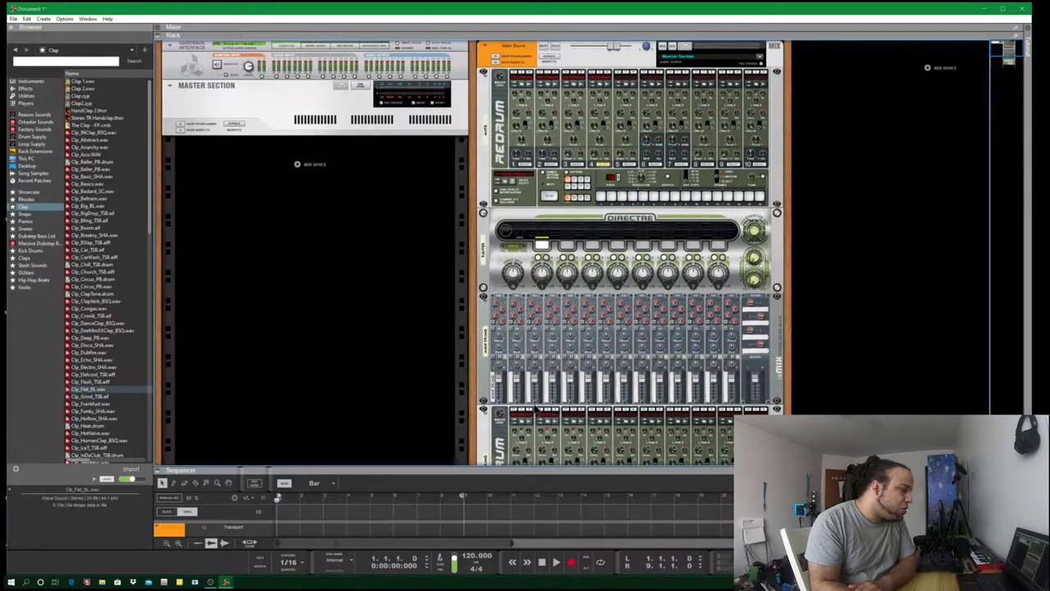
left_click(534, 414)
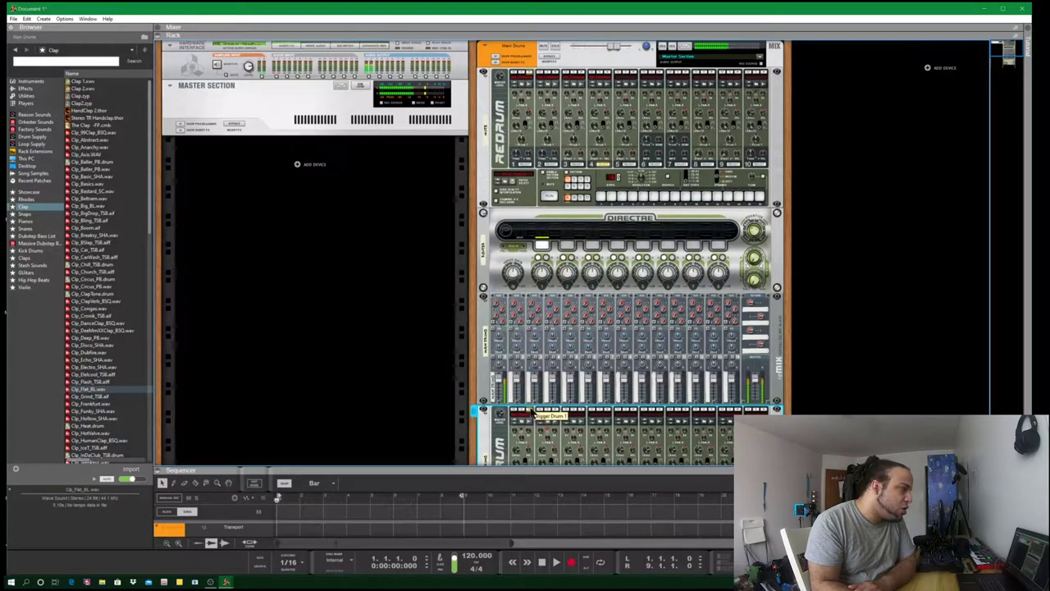
left_click(526, 413)
left_click(560, 414)
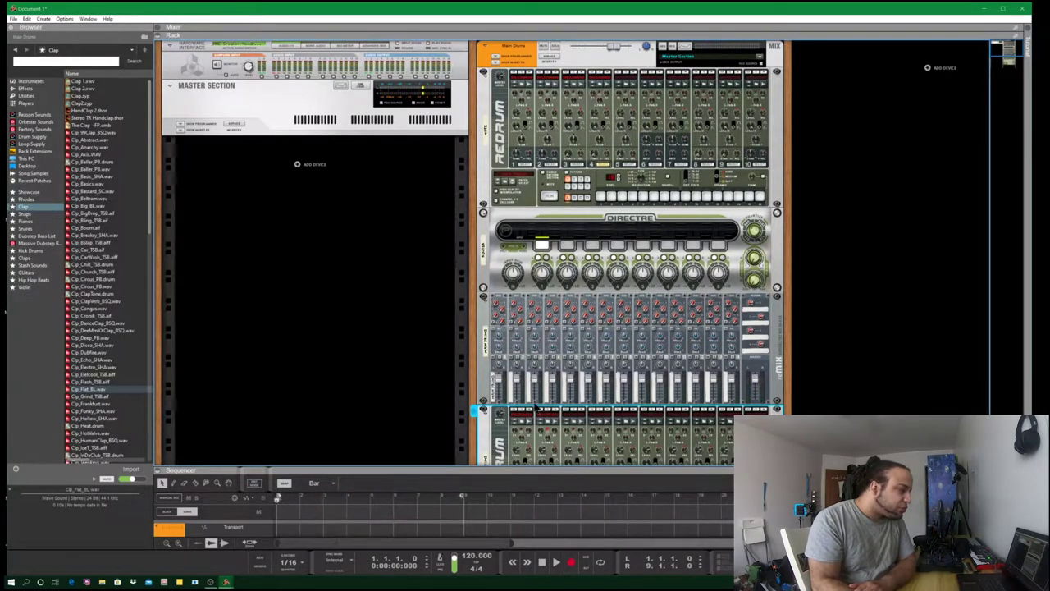
left_click(529, 414)
left_click(437, 344)
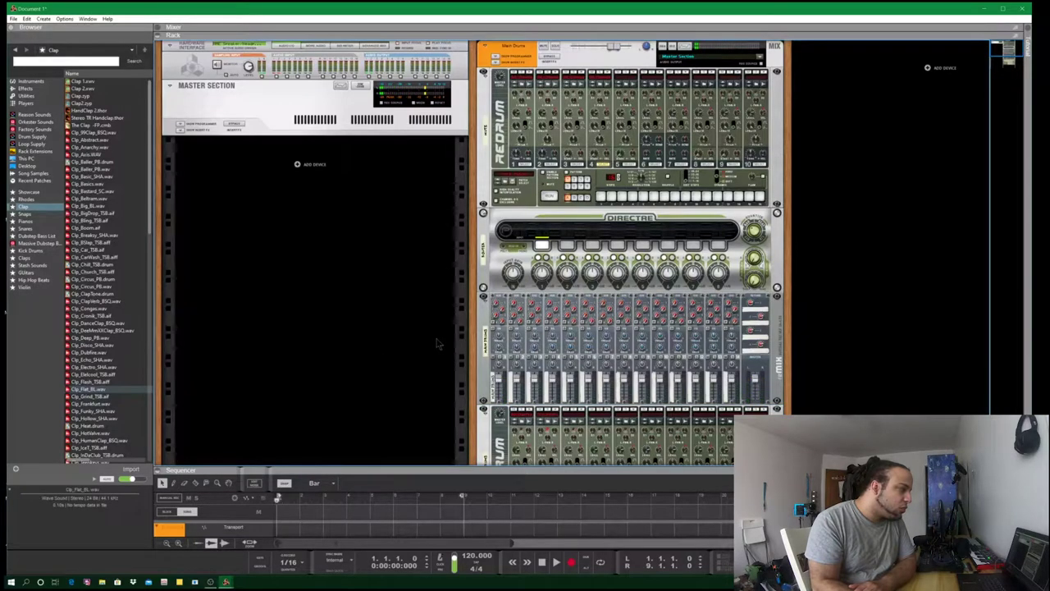
- On the back of the rack, cable the Mute Redrum's stereo output to the router's main stereo input
key("Tab")
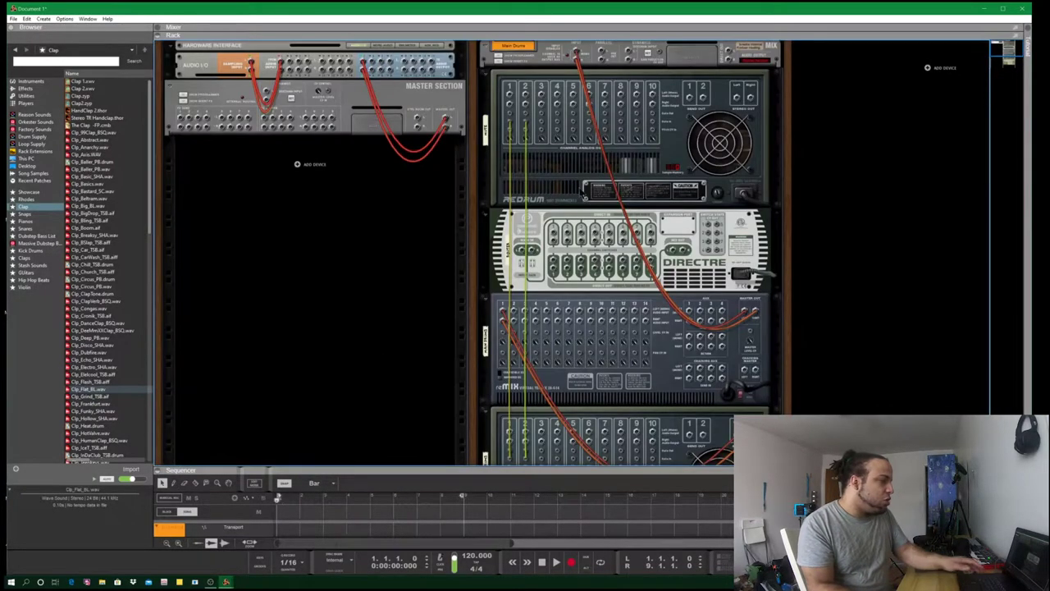
left_click(738, 102)
key("l")
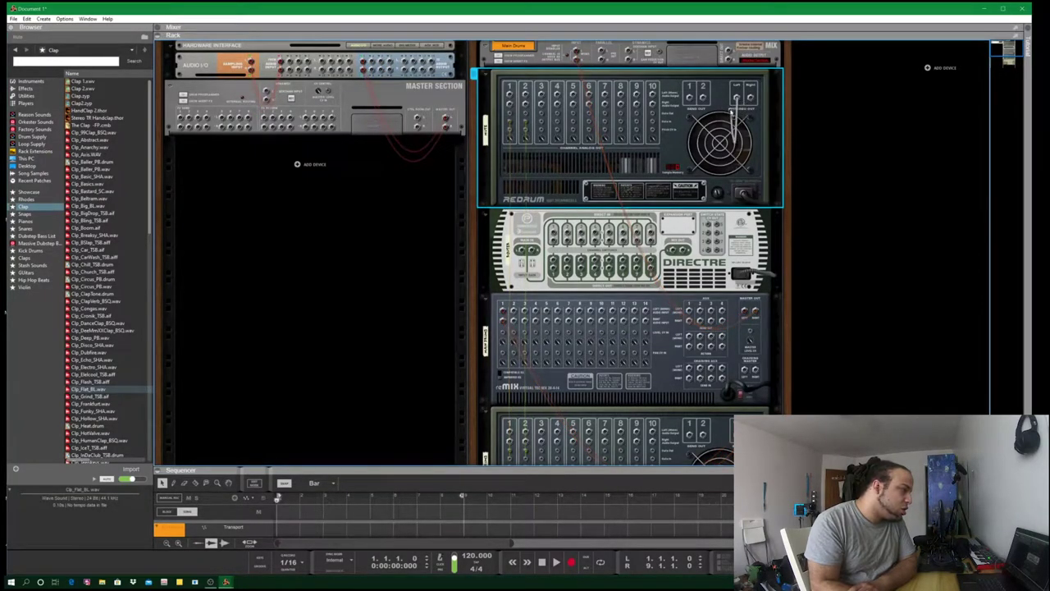
left_click_drag(575, 191, 518, 250)
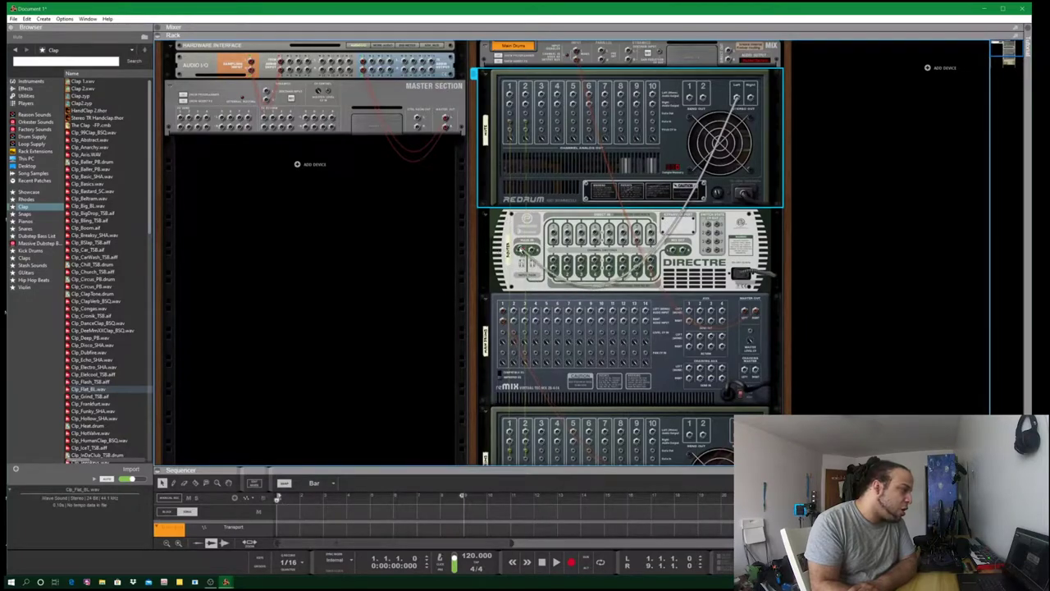
key("l")
left_click(525, 227)
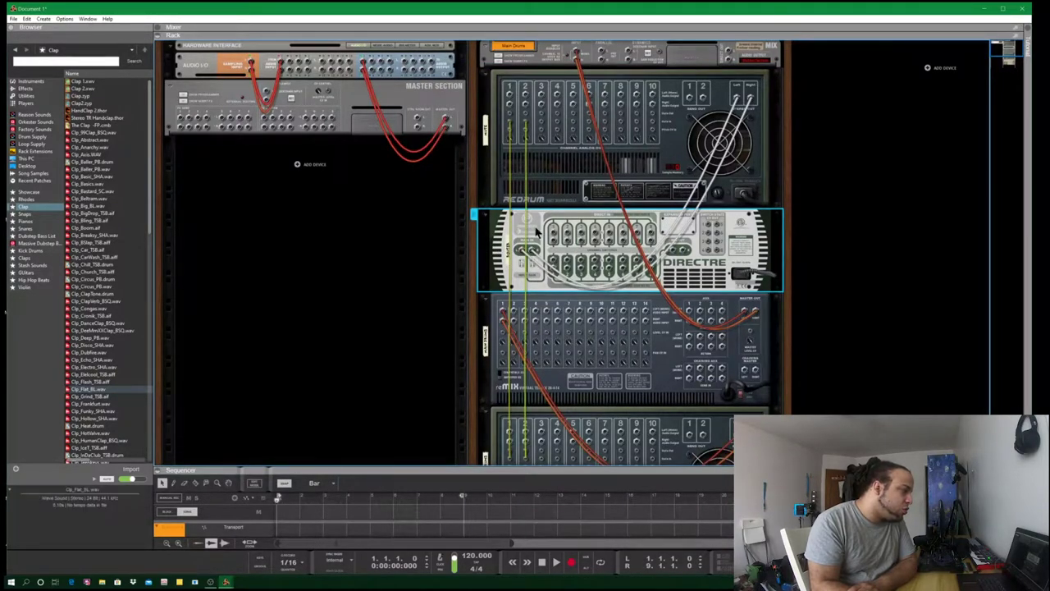
left_click(405, 300)
scroll(468, 244, "down", 1)
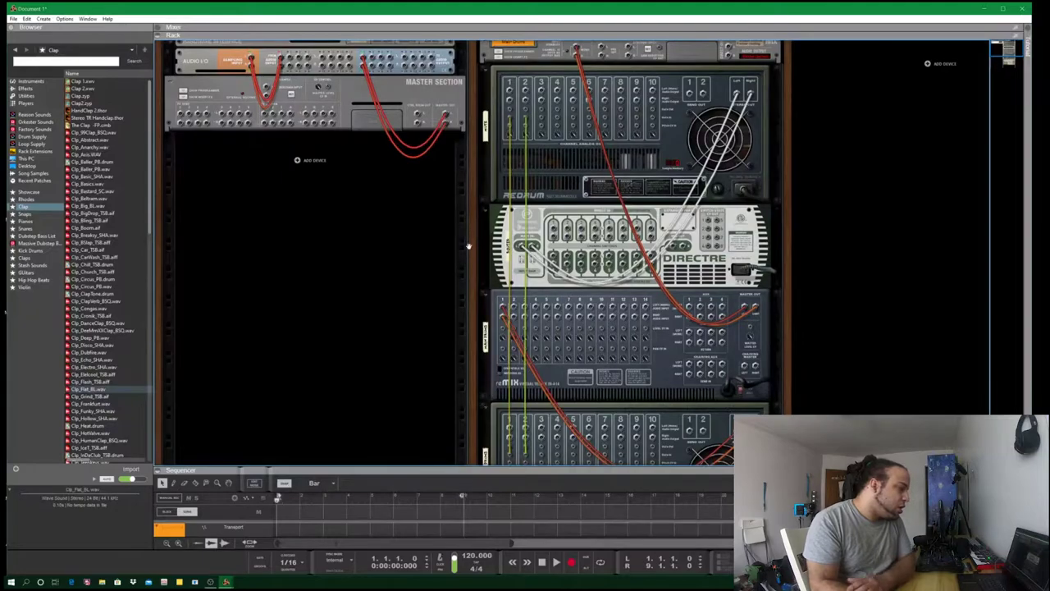
- Flip the rack to its front and trigger drum 1 of the Main Drums Redrum repeatedly to check the router's input
key("Tab")
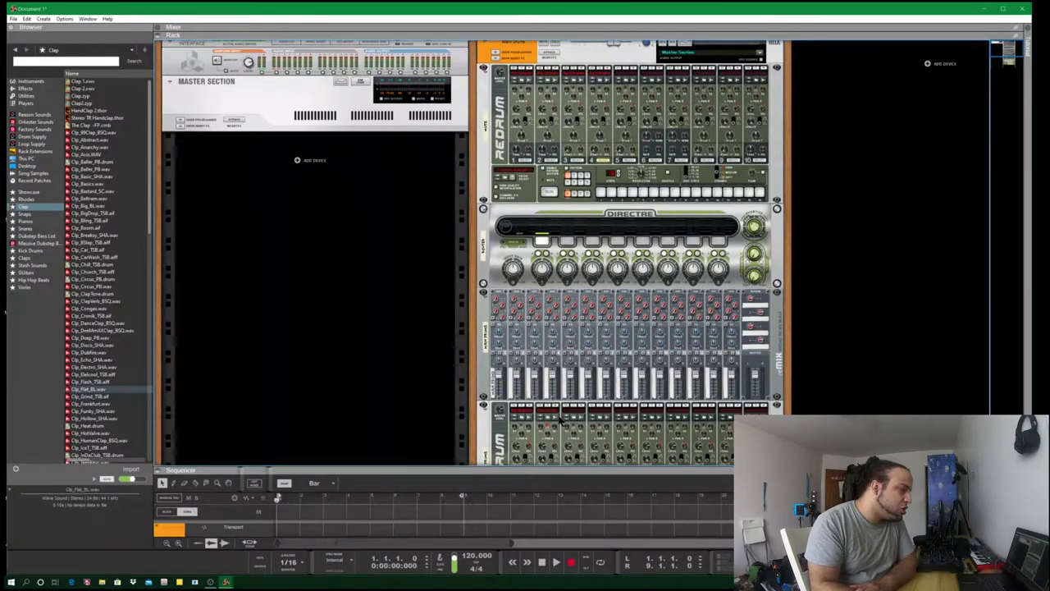
left_click(533, 399)
left_click(533, 407)
left_click(530, 406)
left_click(529, 410)
left_click(529, 407)
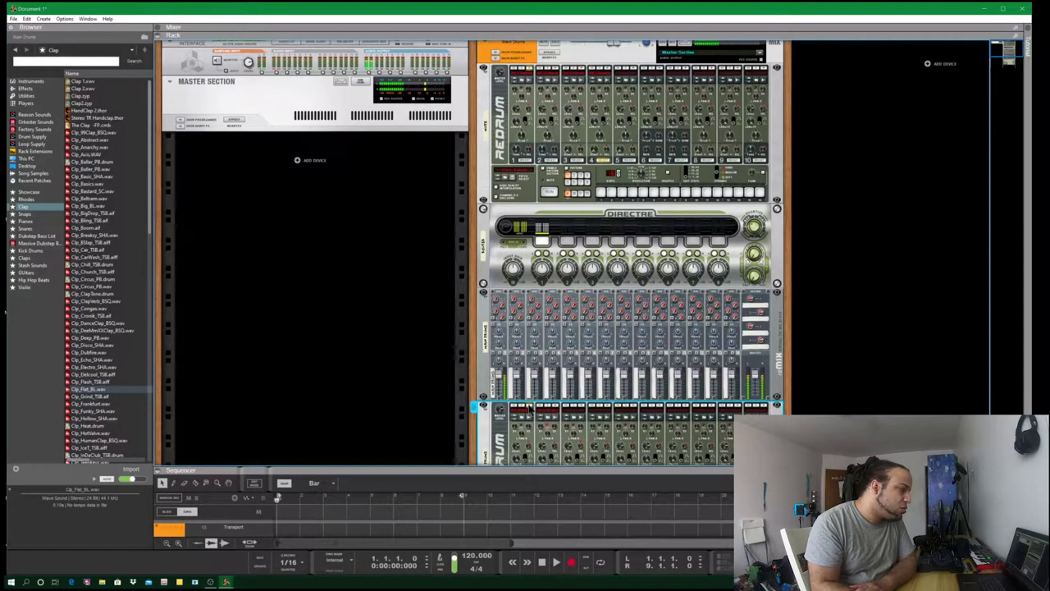
- Enable channels 2 to 6 on the Directre router in addition to channel 1
left_click(601, 240)
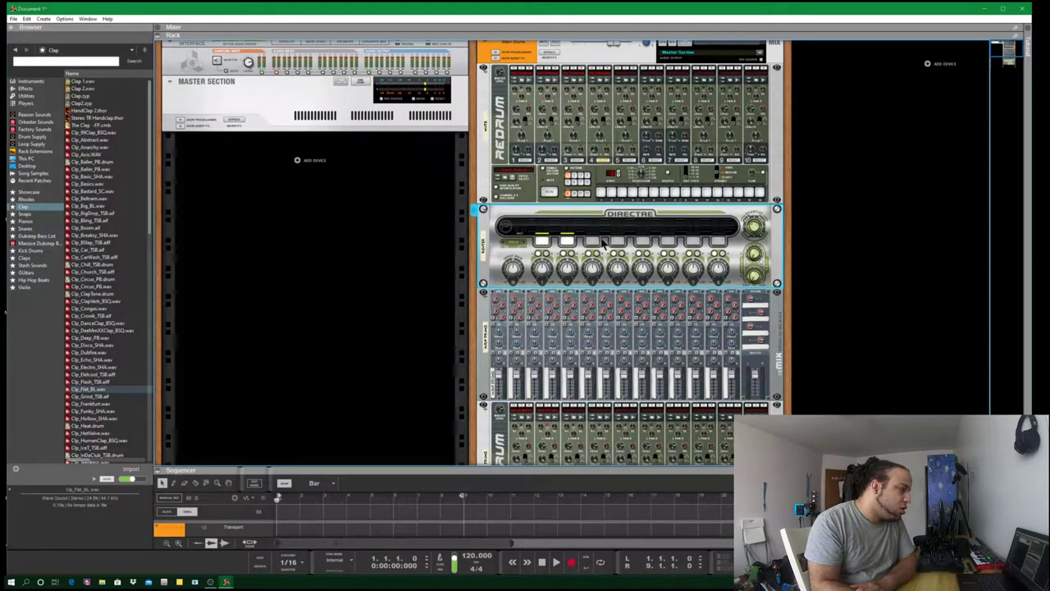
left_click(593, 242)
left_click(617, 242)
left_click(642, 242)
left_click(667, 241)
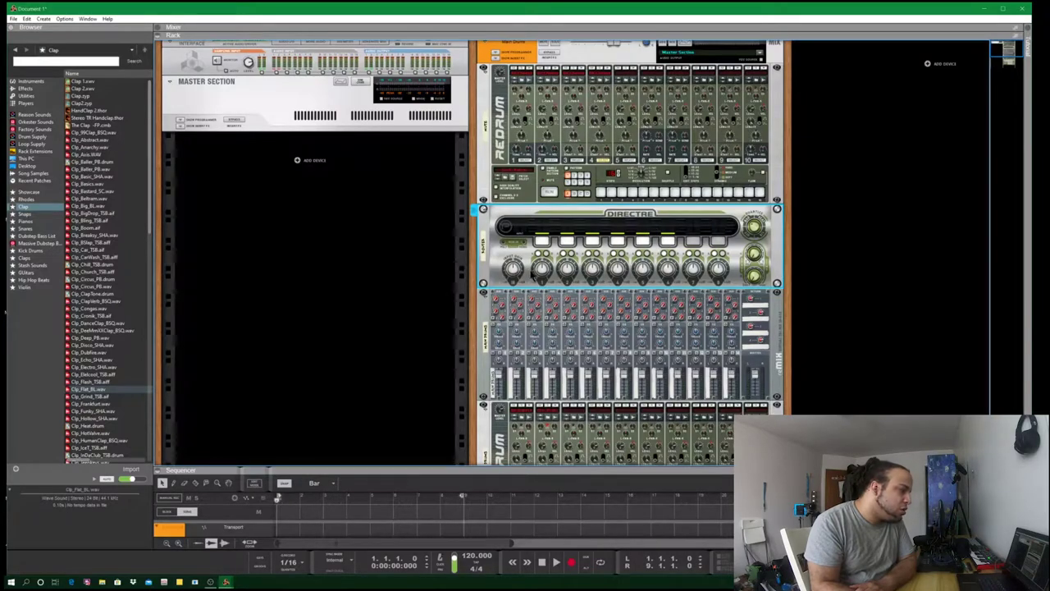
left_click_drag(545, 277, 548, 289)
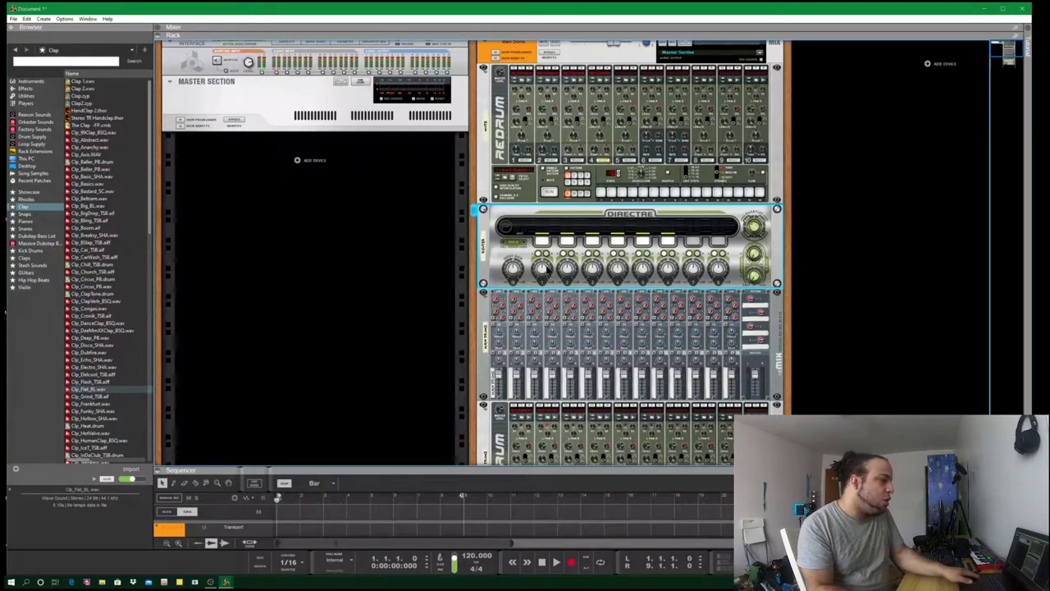
- Review the rack, selecting the router, the Main Drums mixer, its Redrum and the Kong in turn
scroll(447, 295, "down", 5)
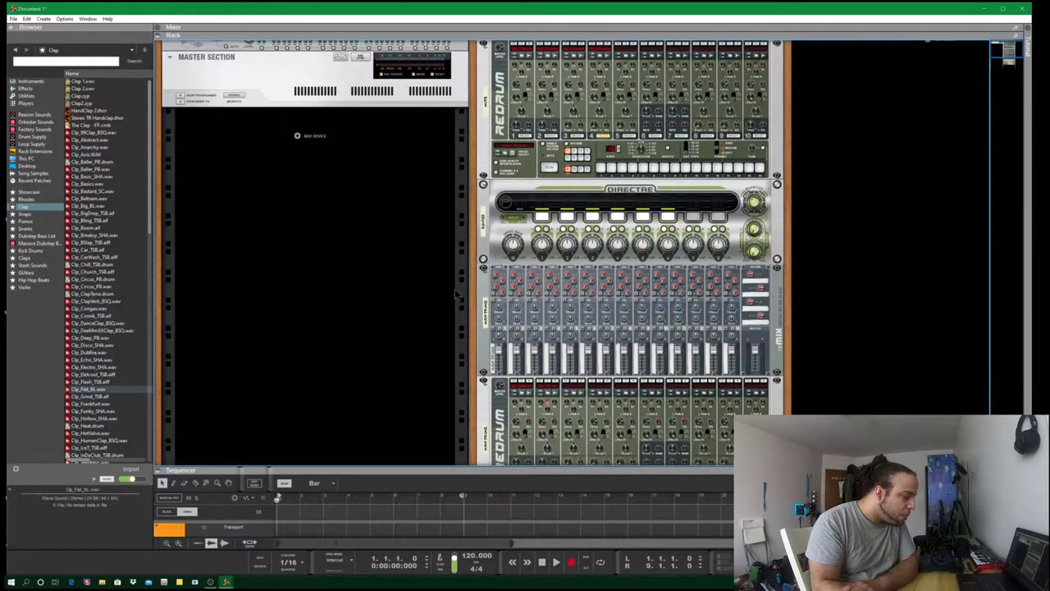
scroll(513, 246, "up", 5)
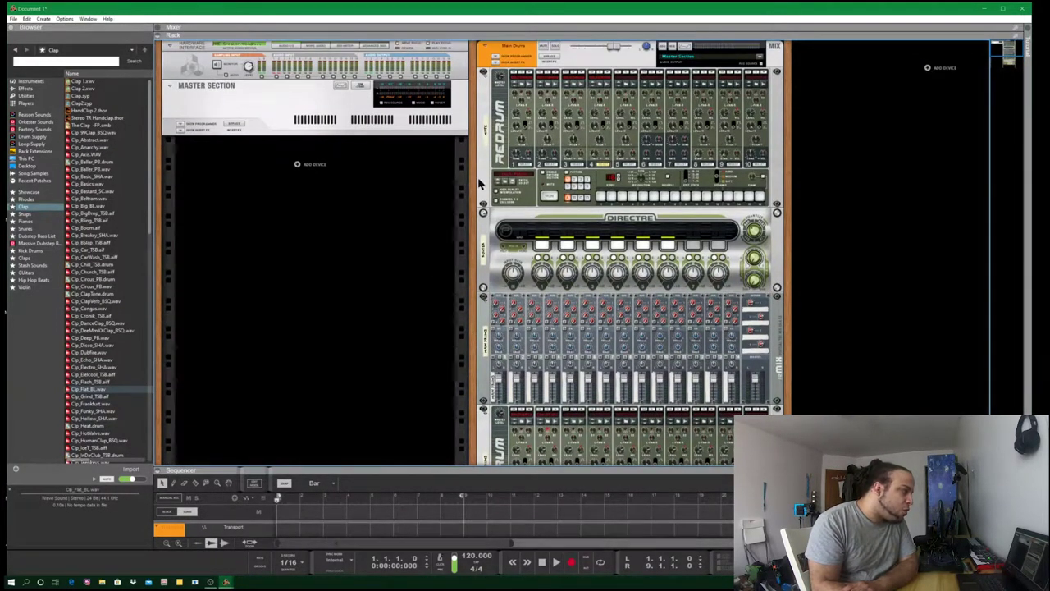
left_click(497, 248)
scroll(496, 256, "down", 3)
left_click(487, 249)
scroll(488, 251, "down", 7)
left_click(493, 256)
scroll(495, 271, "down", 4)
left_click(497, 283)
scroll(497, 283, "up", 12)
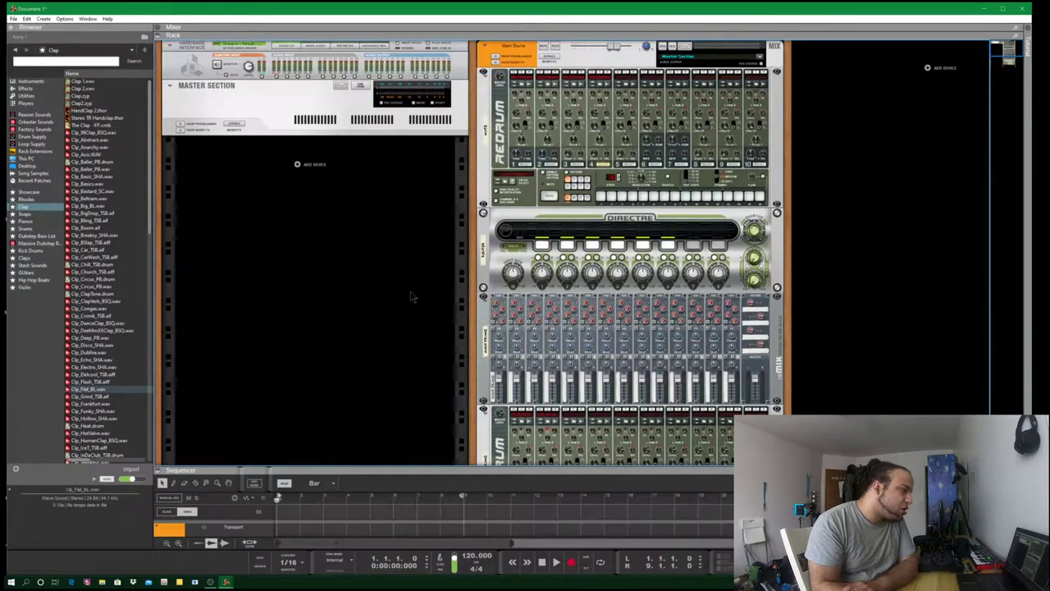
scroll(578, 253, "down", 3)
scroll(578, 253, "up", 3)
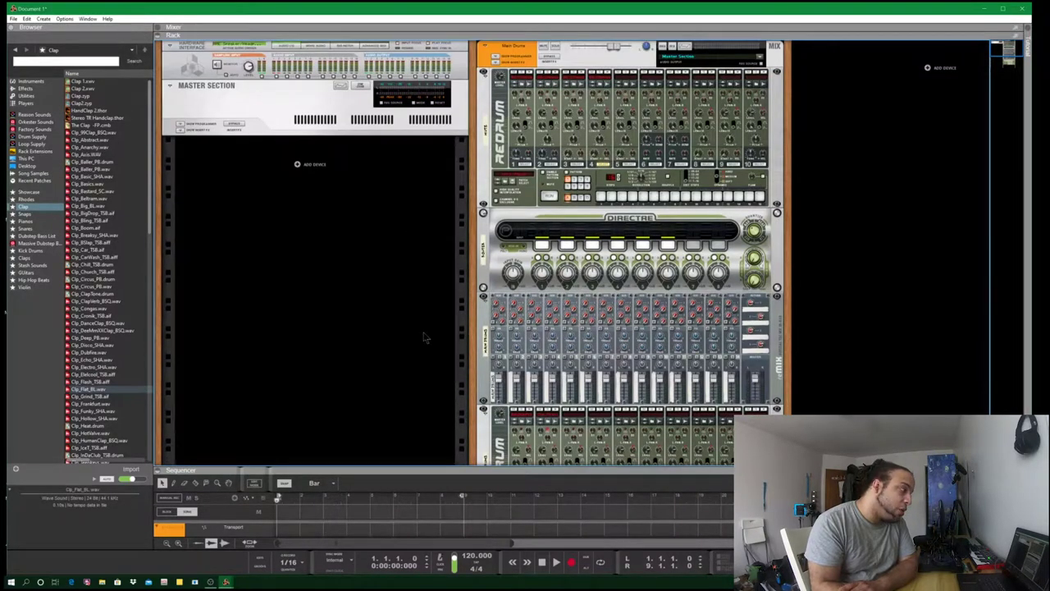
scroll(379, 319, "down", 4)
scroll(824, 165, "up", 2)
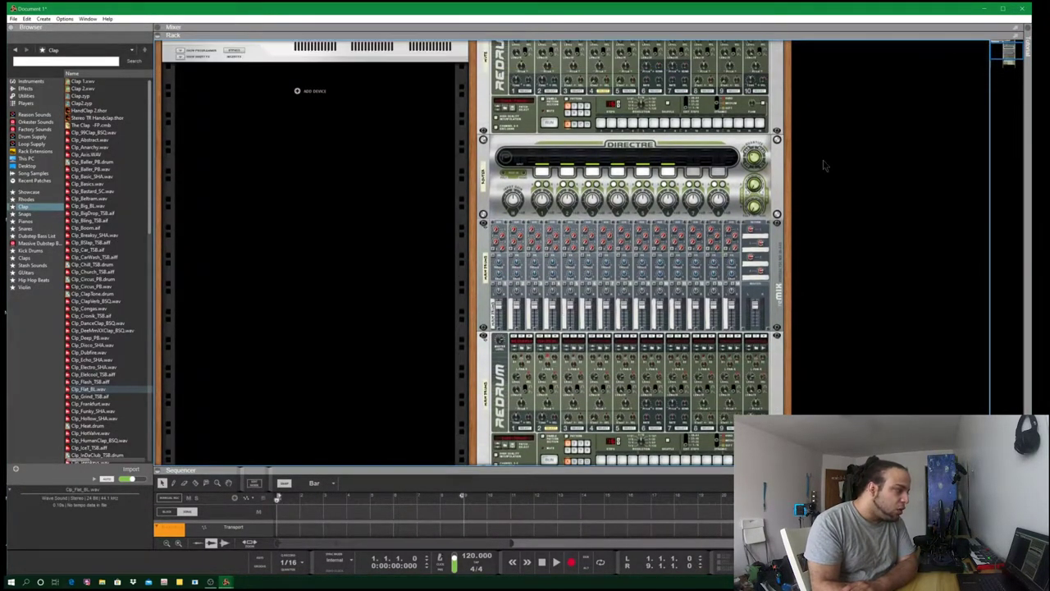
- Add a Mix Channel from the utilities in a new rack column beside the Main Drums column
scroll(784, 109, "up", 3)
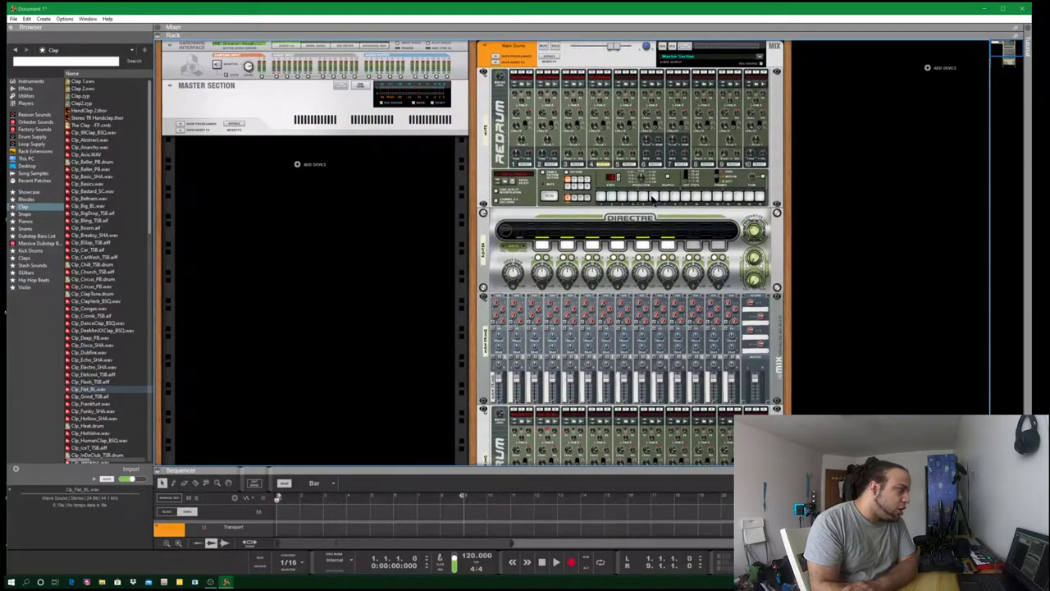
left_click(25, 95)
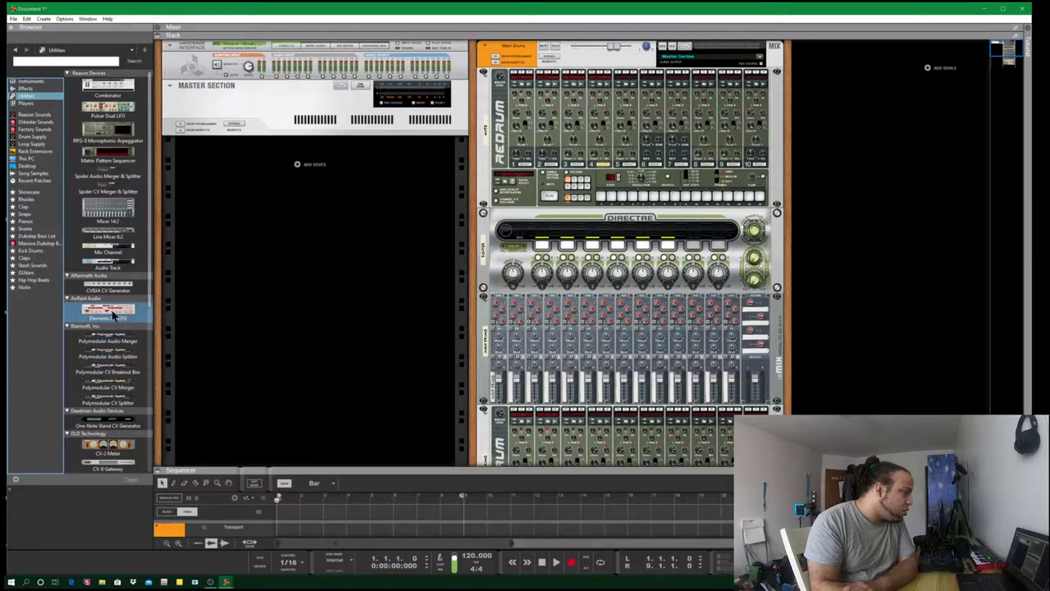
left_click_drag(88, 251, 861, 103)
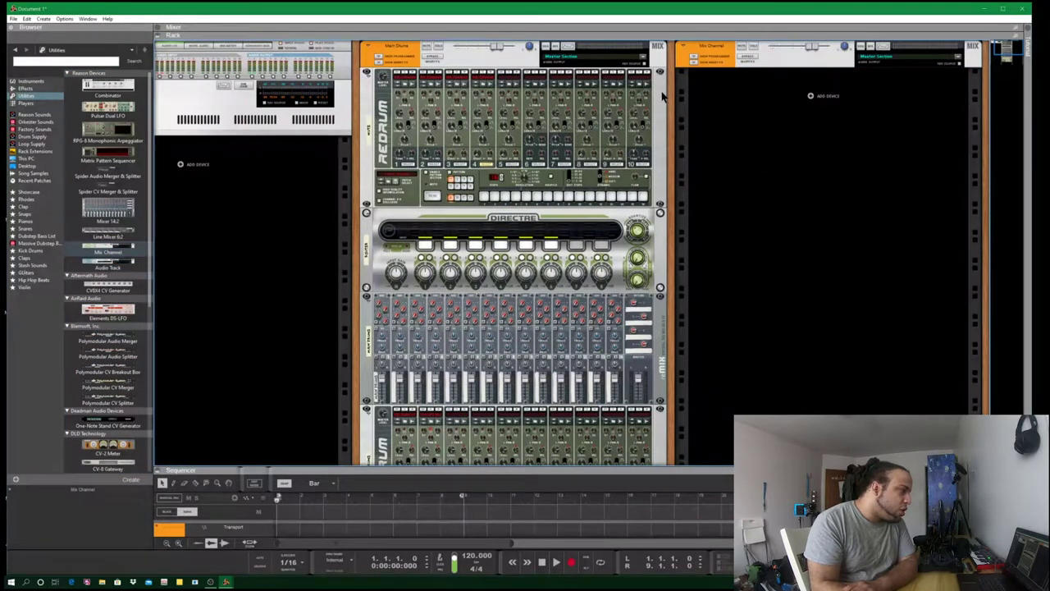
- Add a Line Mixer 6:2 under the new mix channel and name it "Bass Line"
left_click_drag(115, 235, 756, 101)
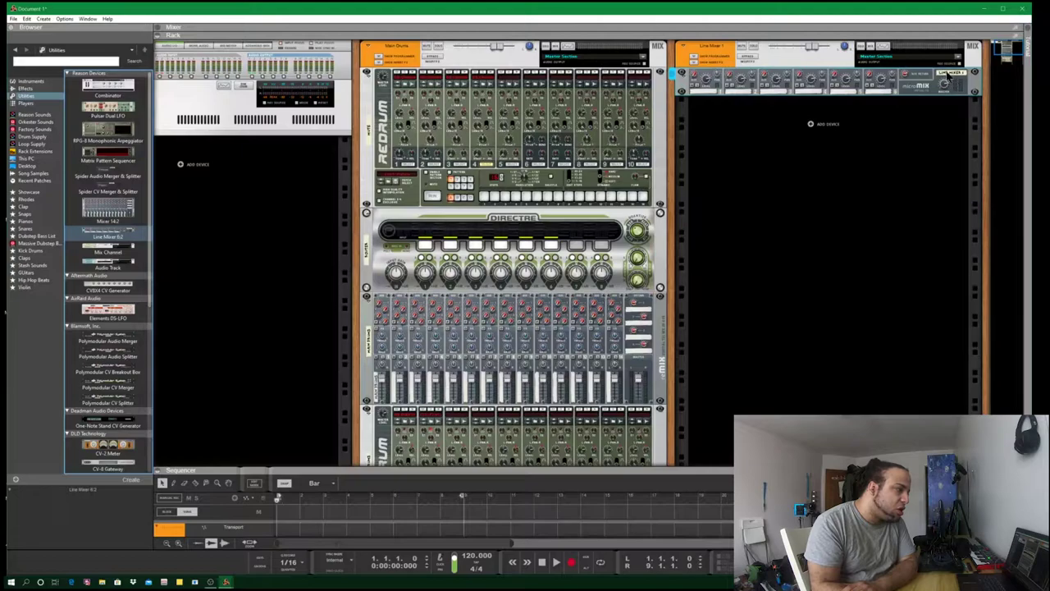
left_click(949, 74)
type("Bass Line")
key("Return")
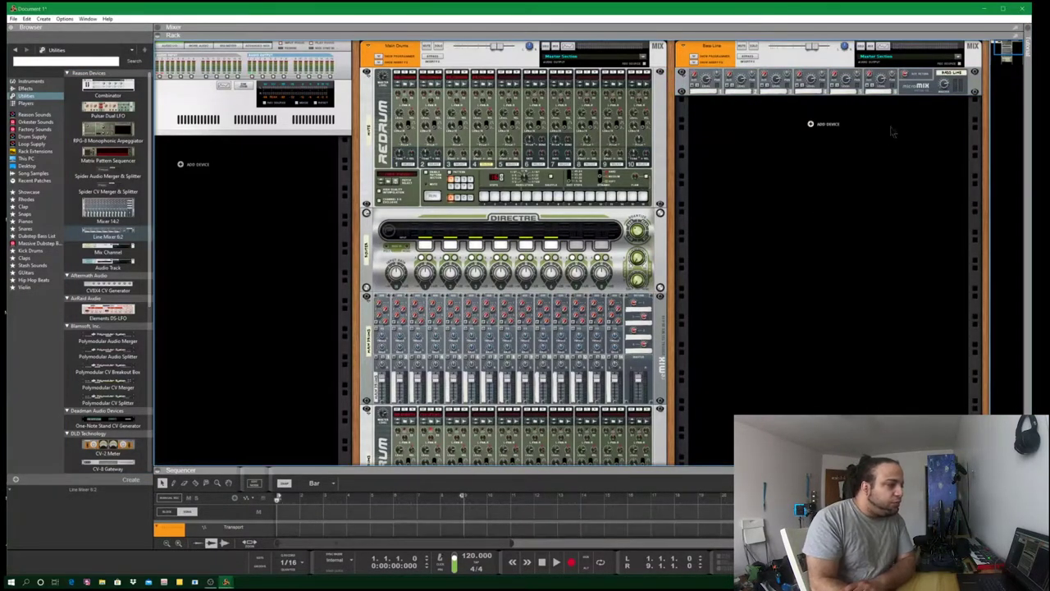
- Add a Thor Polysonic Synthesizer below the Bass Line mixer and reset it to its initial patch
left_click(30, 80)
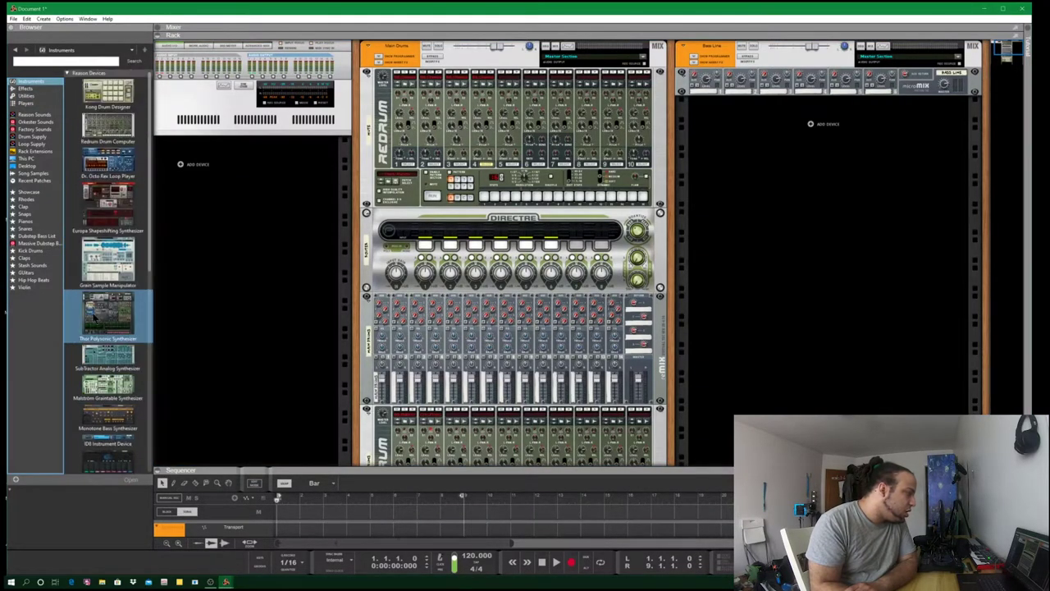
scroll(107, 222, "down", 1)
left_click_drag(101, 295, 845, 212)
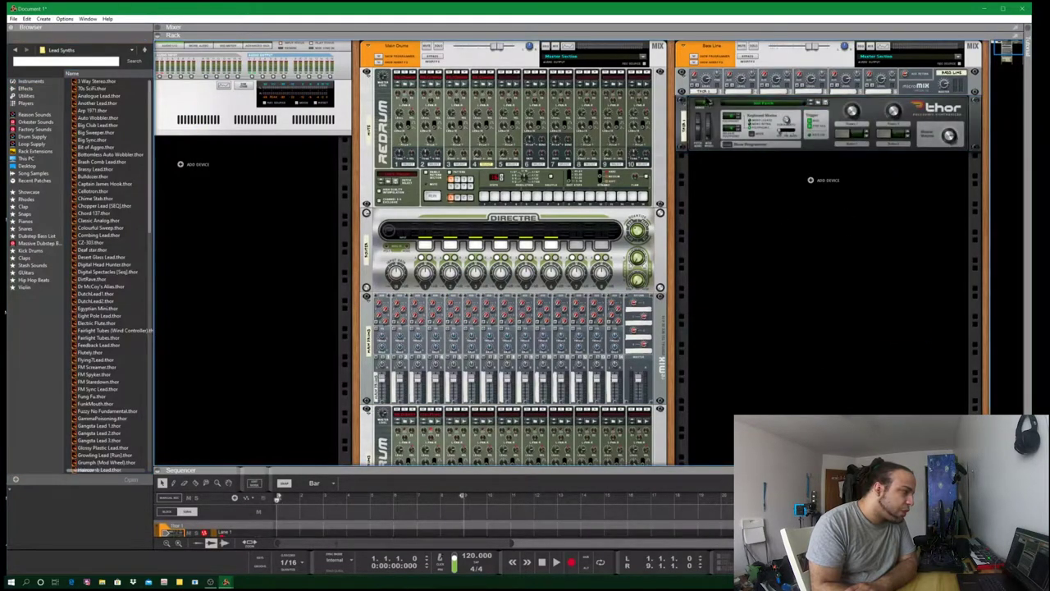
left_click(712, 104)
left_click(719, 187)
left_click(727, 145)
left_click(727, 145)
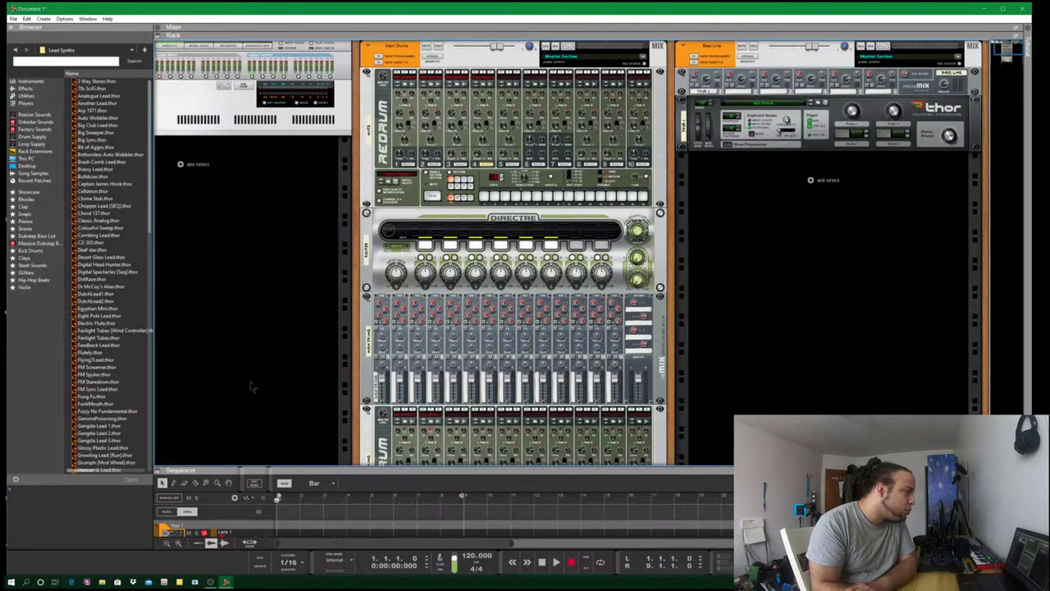
- Lower the level fader of the Bass Line mix channel slightly
scroll(365, 242, "down", 5)
scroll(354, 247, "up", 5)
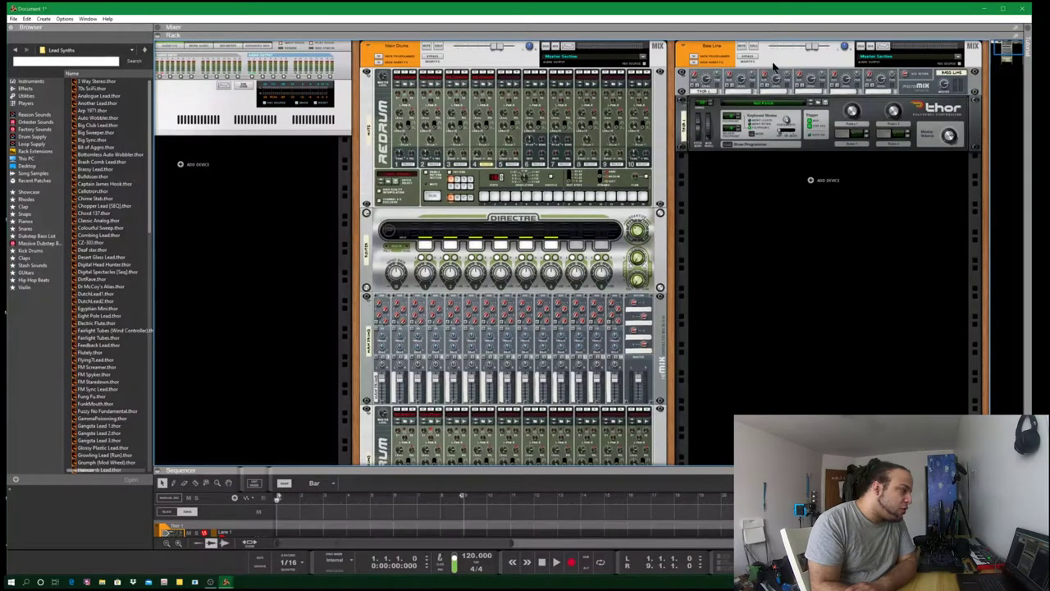
left_click(794, 48)
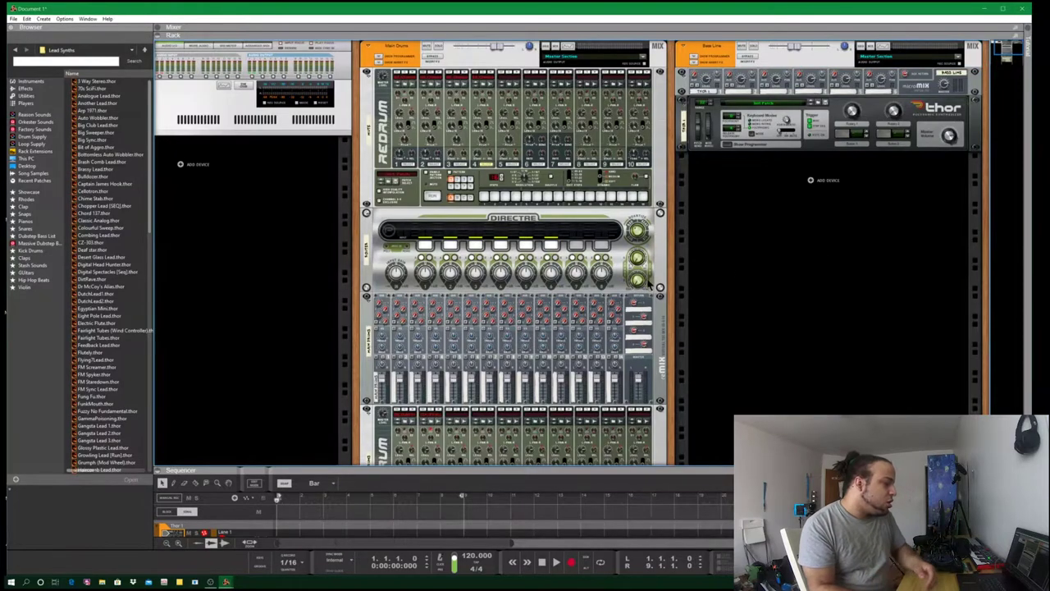
- Cable the Directre router's second direct output pair to the Bass Line mix channel's dynamics sidechain input, and return the rack to its front
scroll(658, 285, "down", 5)
scroll(658, 285, "up", 4)
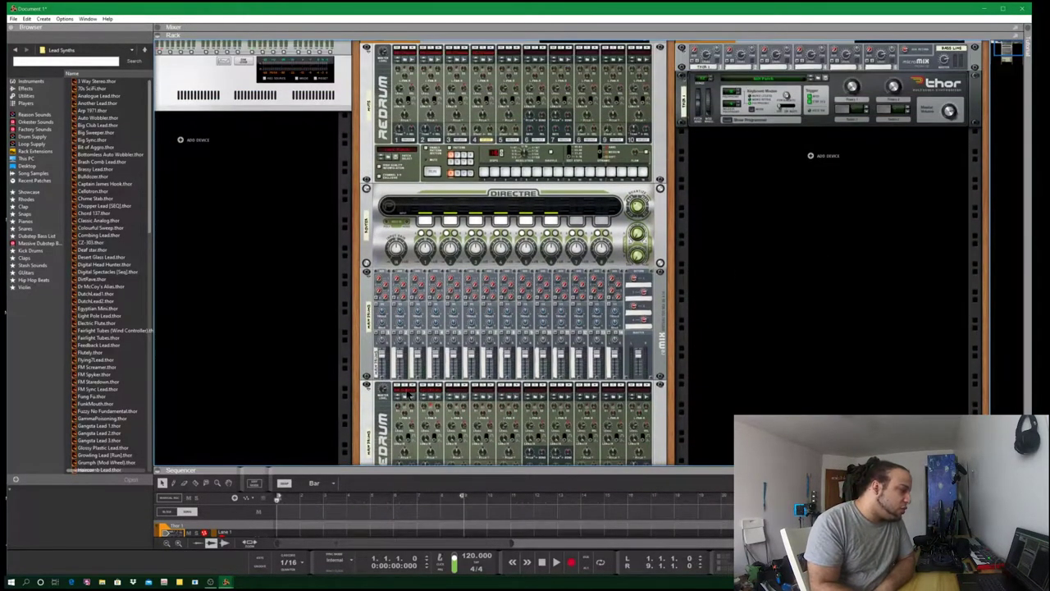
scroll(417, 392, "down", 3)
scroll(416, 392, "up", 4)
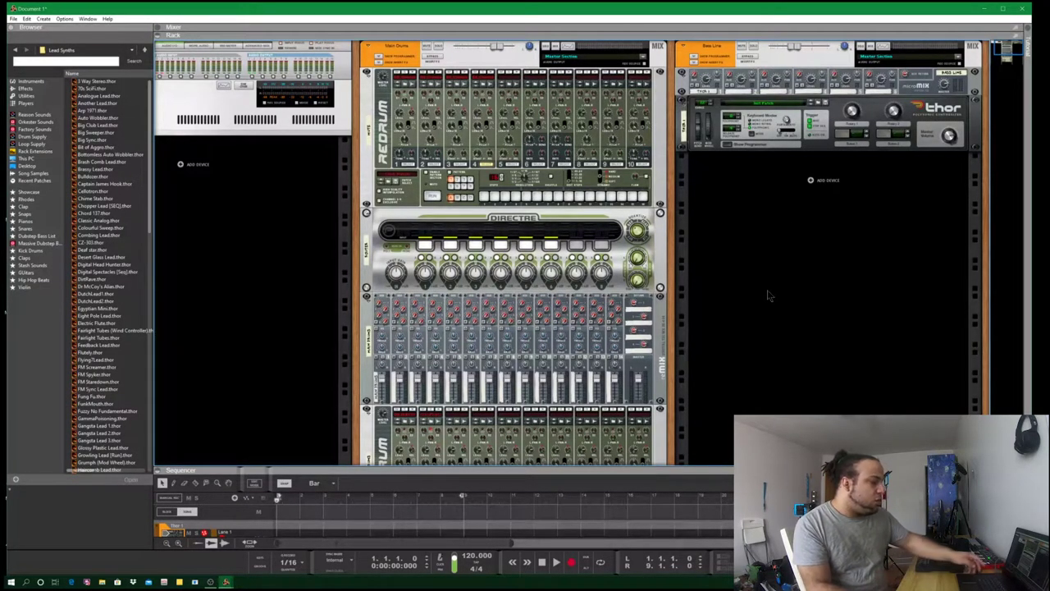
key("Tab")
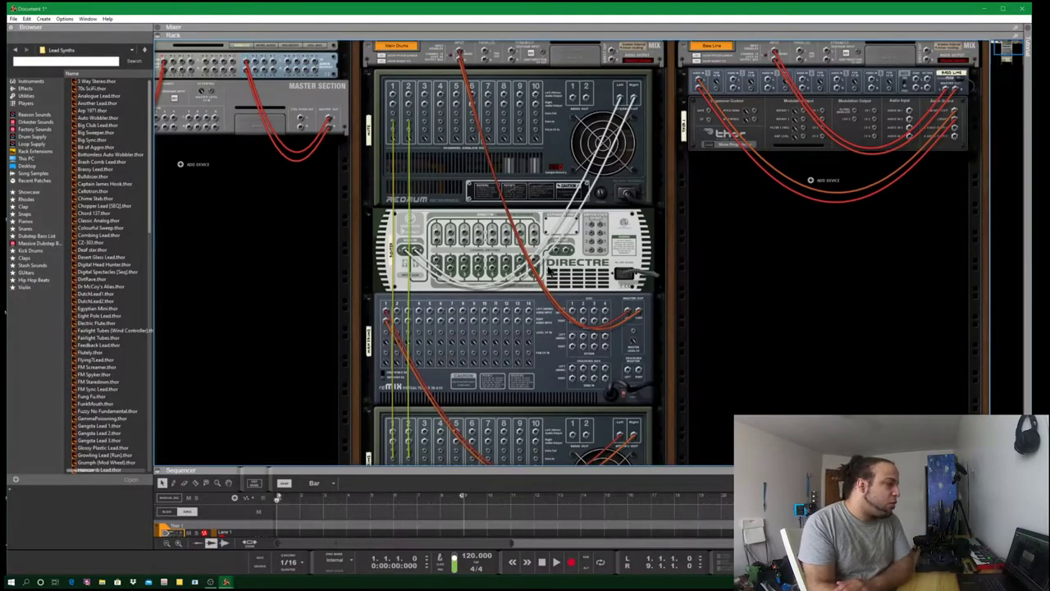
left_click(451, 264)
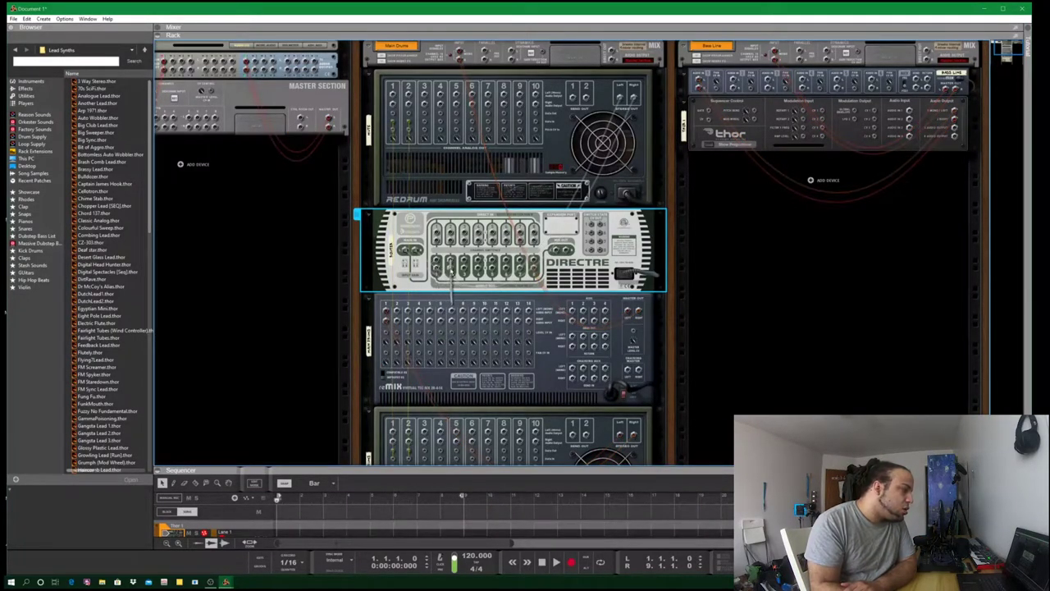
left_click_drag(452, 269, 829, 52)
left_click(823, 278)
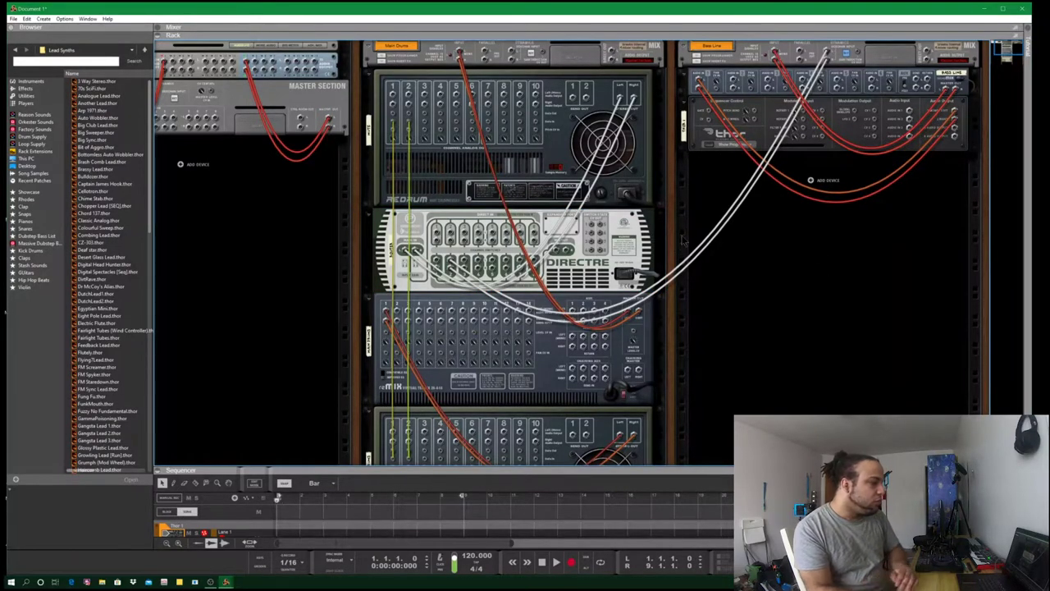
key("Tab")
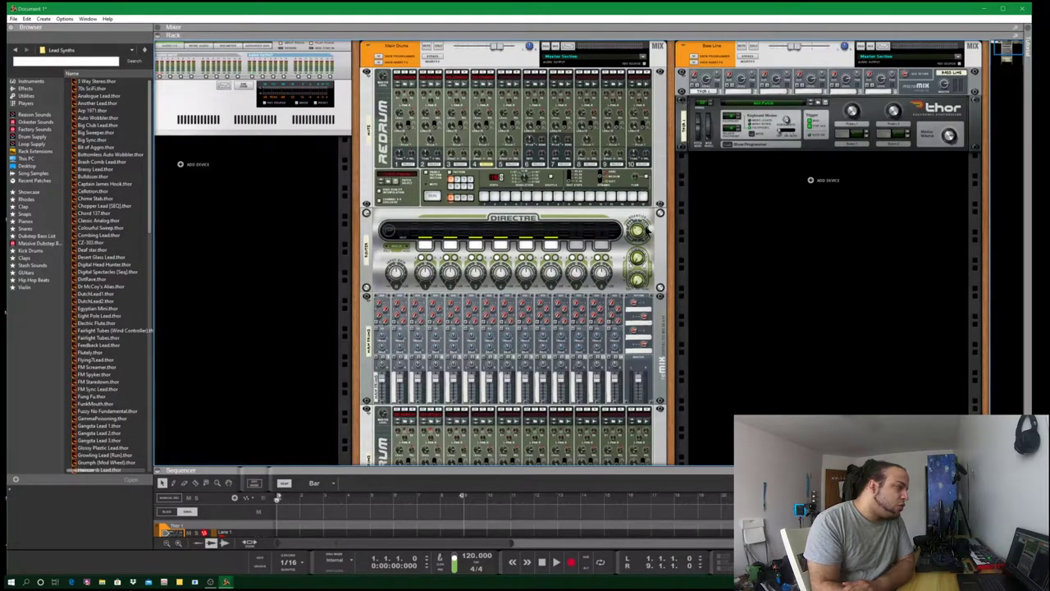
- Enlarge the mixer and look over the Main Drums and Bass Line channel strips and the master section
left_click_drag(777, 31, 776, 420)
scroll(853, 236, "up", 10)
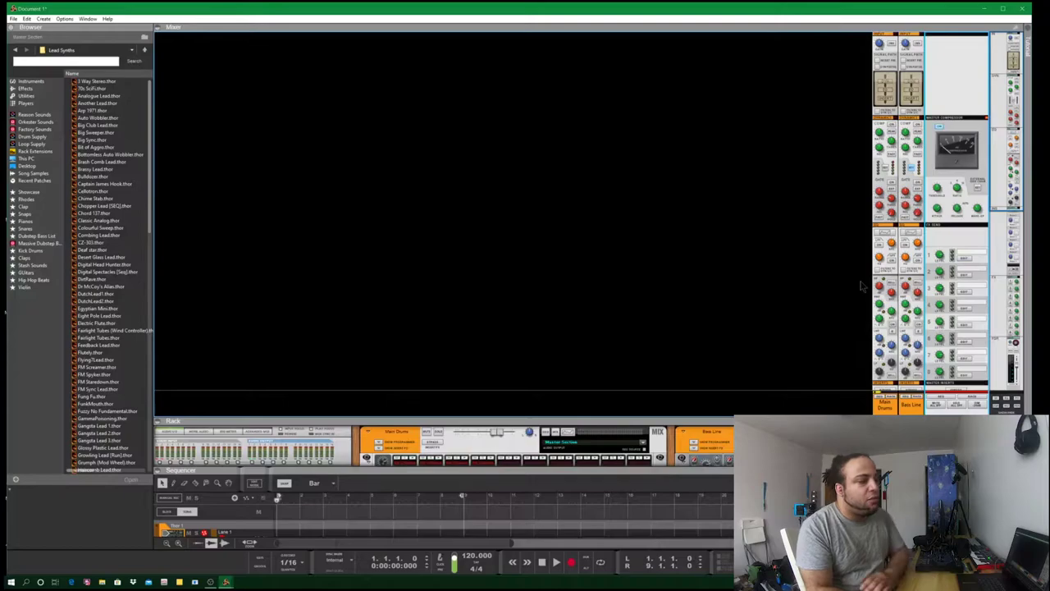
scroll(901, 185, "down", 3)
scroll(901, 185, "down", 2)
scroll(840, 217, "up", 5)
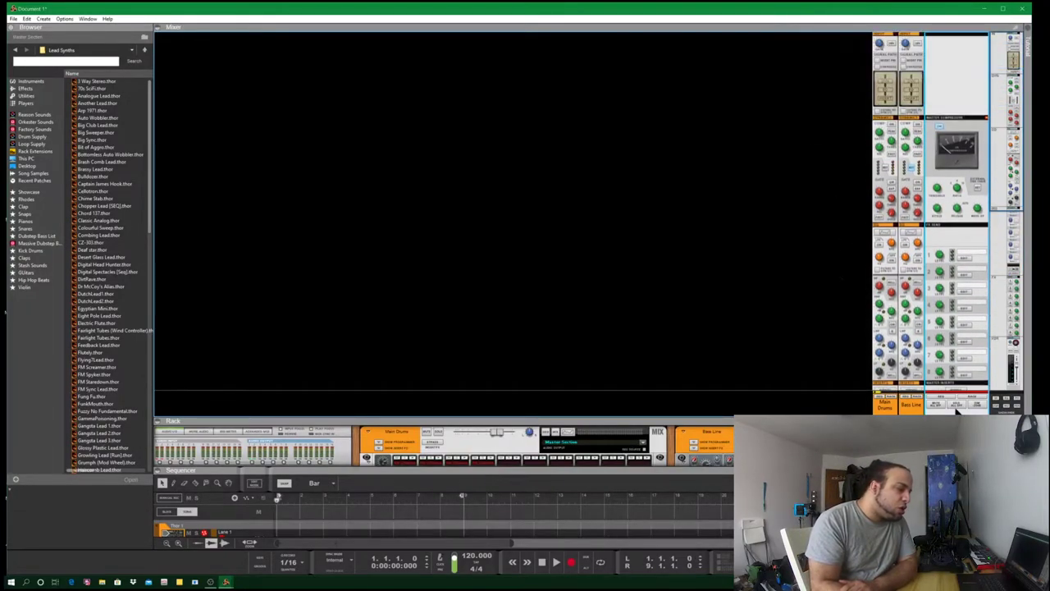
scroll(891, 119, "down", 5)
scroll(888, 113, "up", 5)
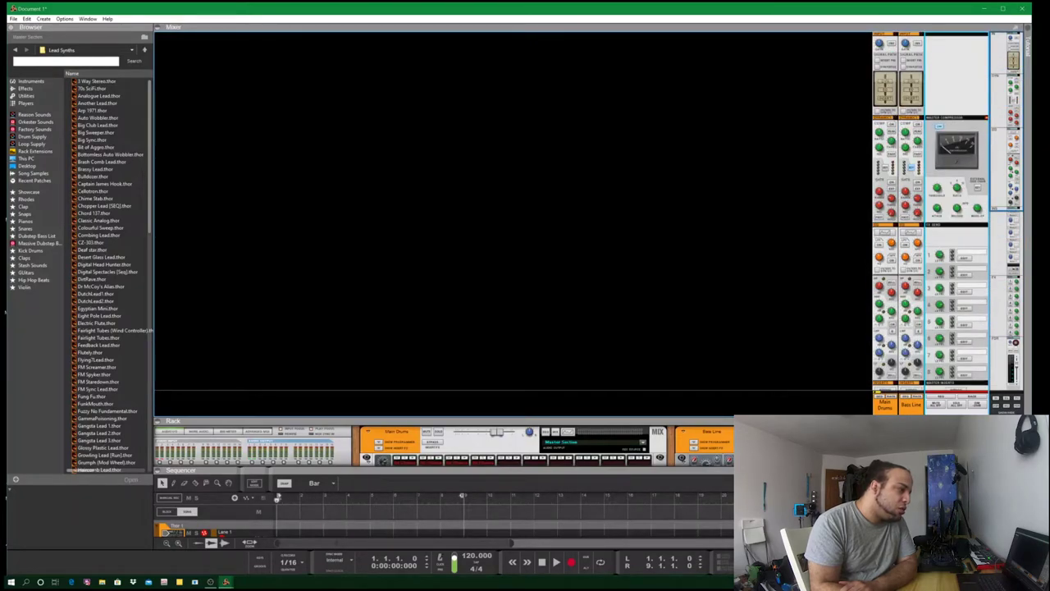
- Show only the dynamics section of the mixer strips and shrink the mixer to reveal the rack below
scroll(1007, 402, "down", 4)
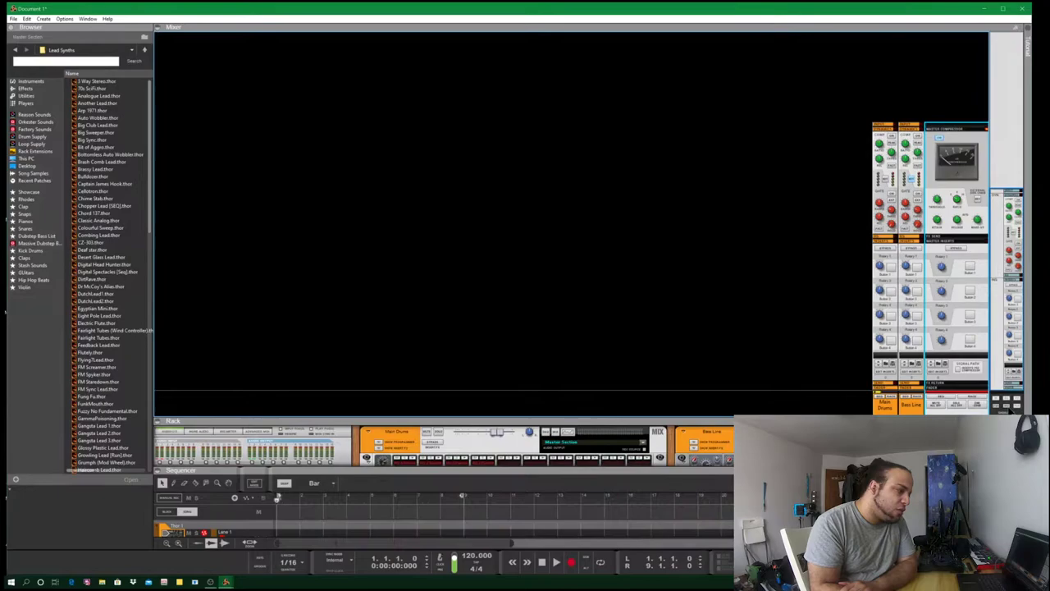
left_click(995, 405)
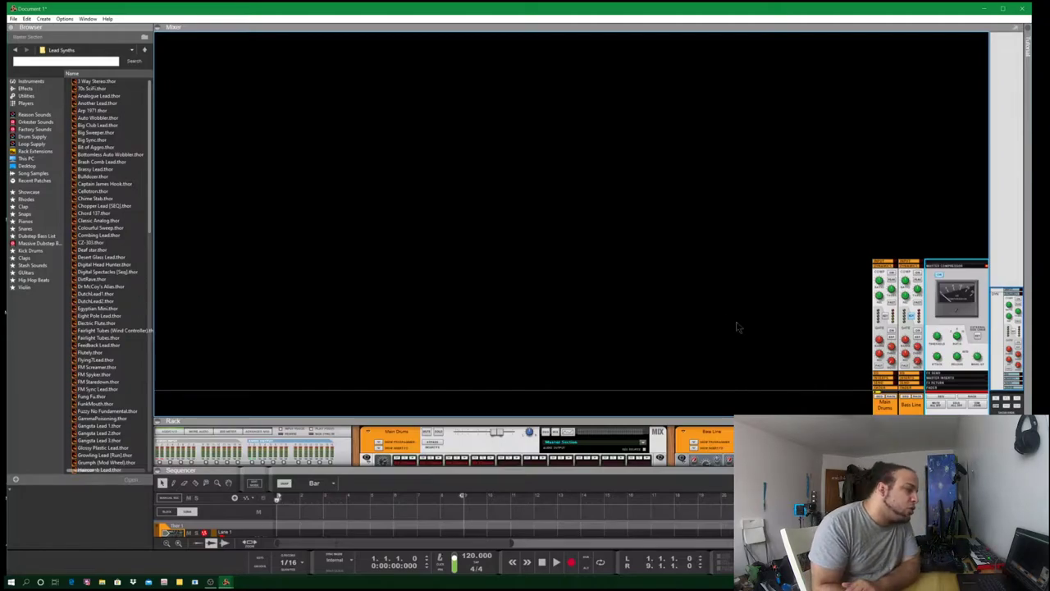
left_click(718, 417)
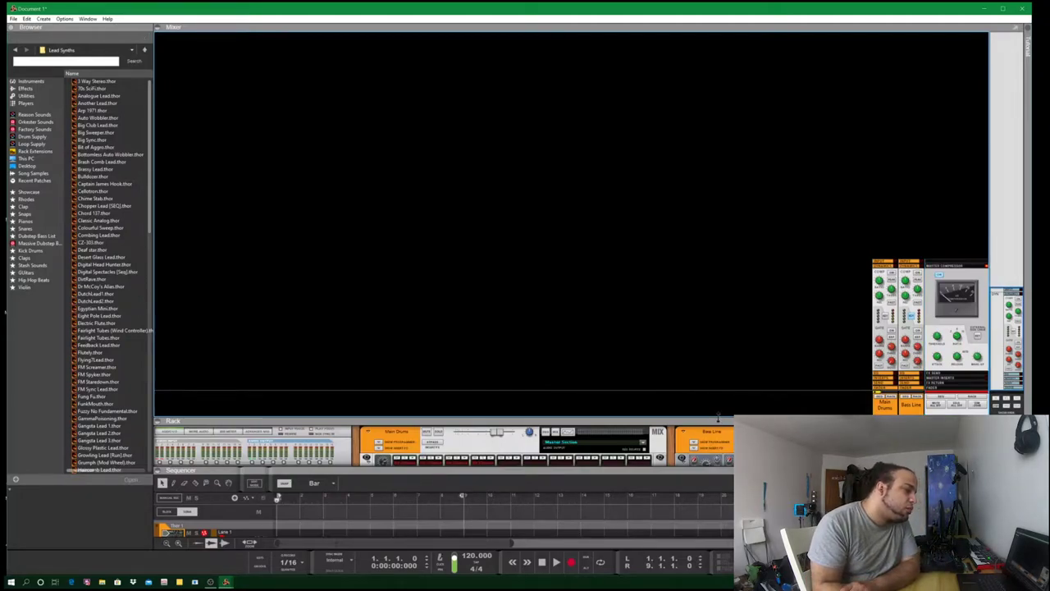
left_click_drag(719, 418, 699, 182)
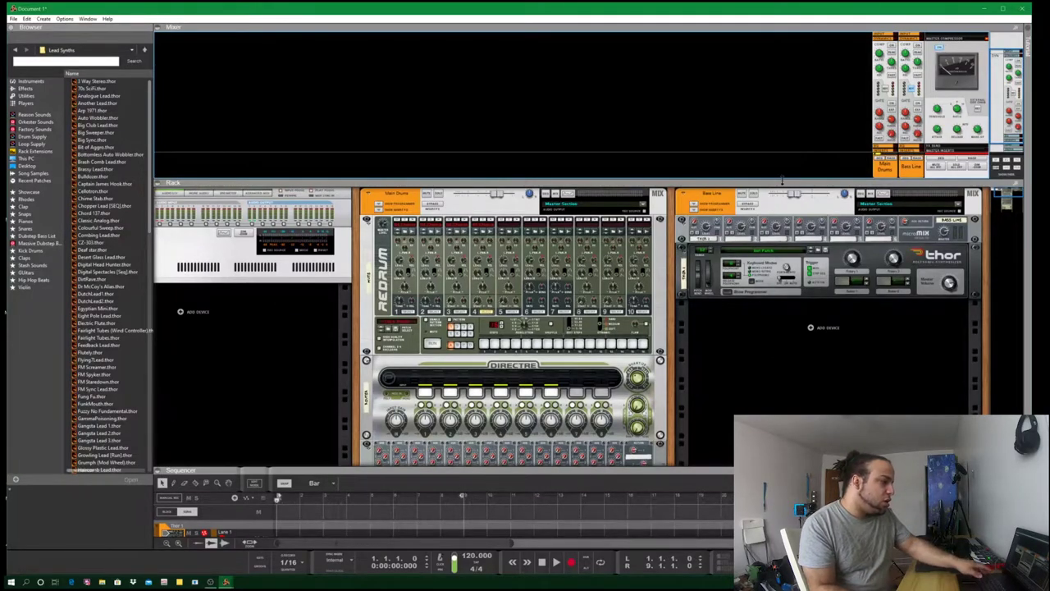
key("Tab")
key("Tab")
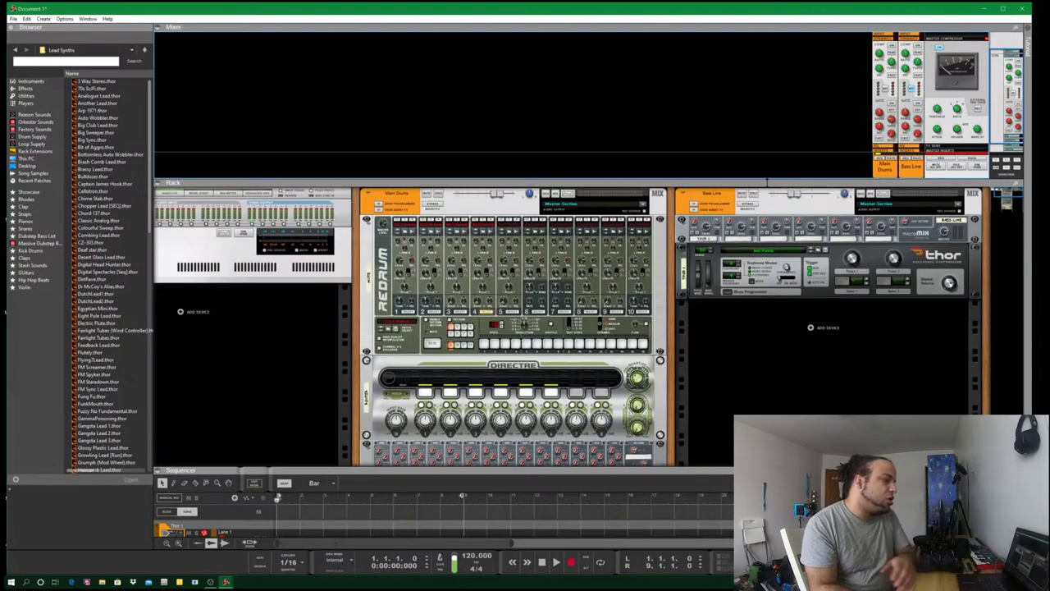
- Set the Bass Line channel's compressor threshold to about -46.72 dB and adjust its release
left_click_drag(763, 184, 859, 215)
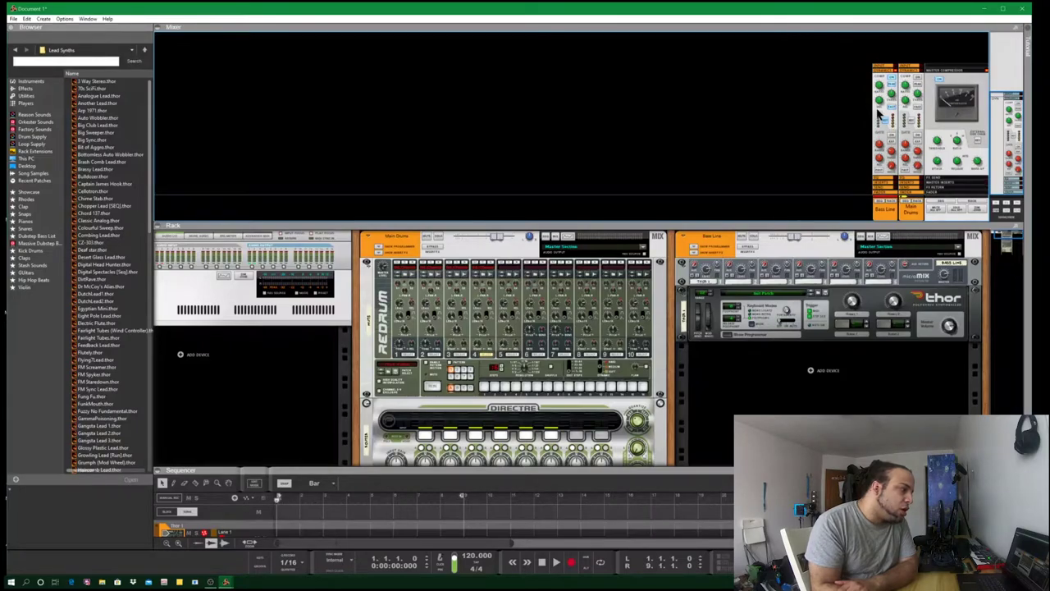
left_click_drag(888, 92, 889, 96)
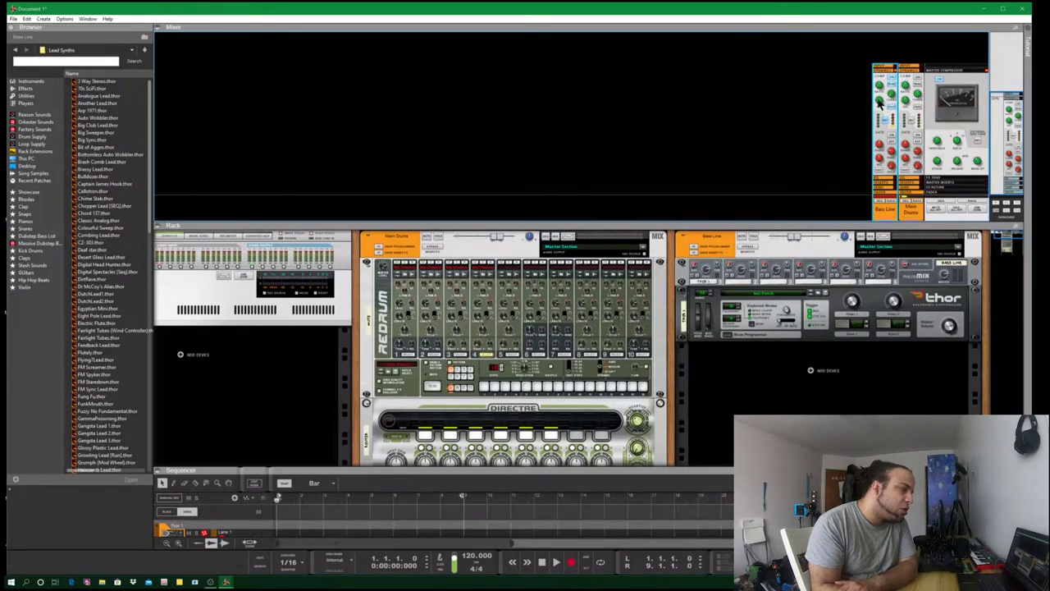
mouse_move(880, 89)
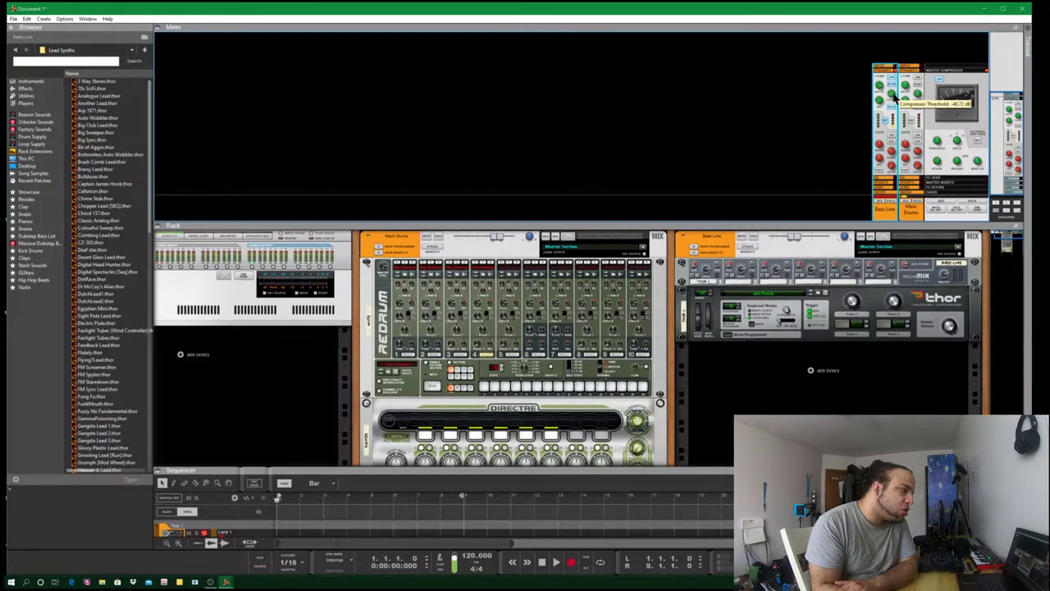
left_click_drag(878, 102, 880, 99)
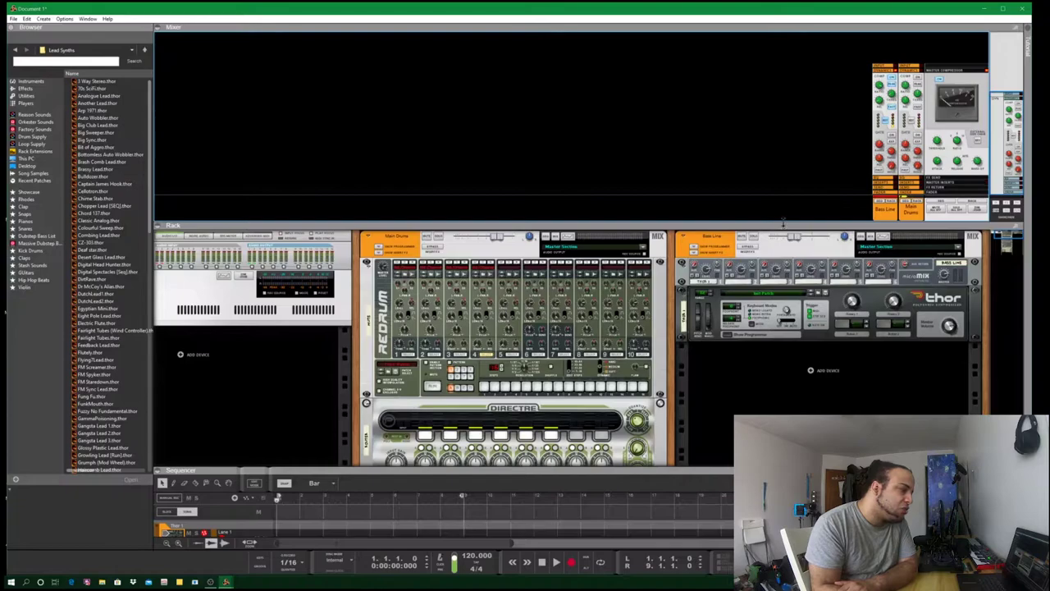
- Collapse the mixer area so that the rack takes up the freed height
left_click_drag(783, 221, 803, 58)
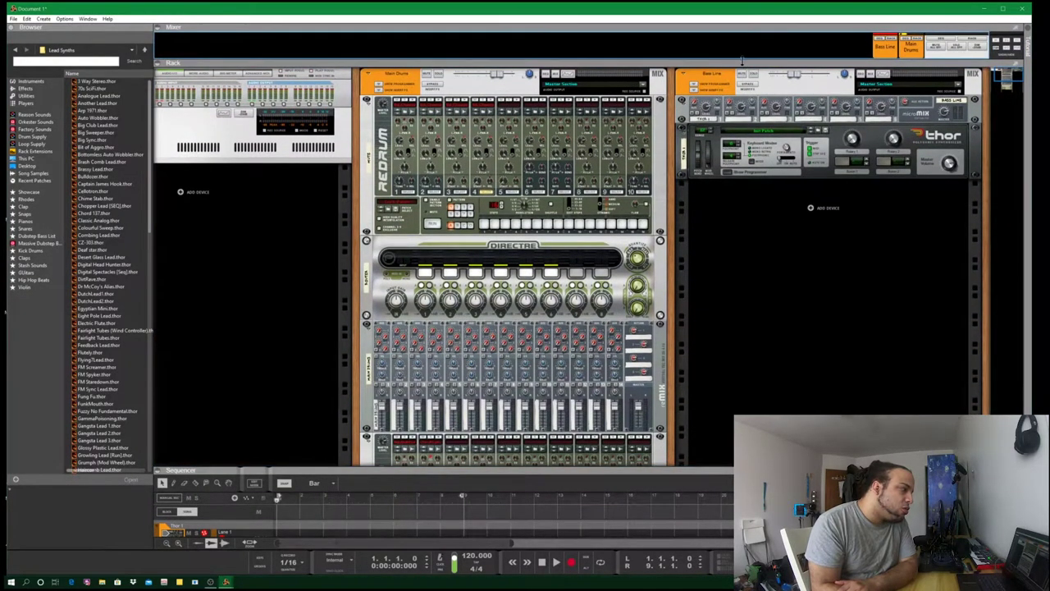
mouse_move(745, 54)
left_mouse_down()
mouse_move(743, 83)
mouse_move(740, 55)
left_mouse_up()
scroll(669, 209, "down", 4)
scroll(565, 250, "up", 4)
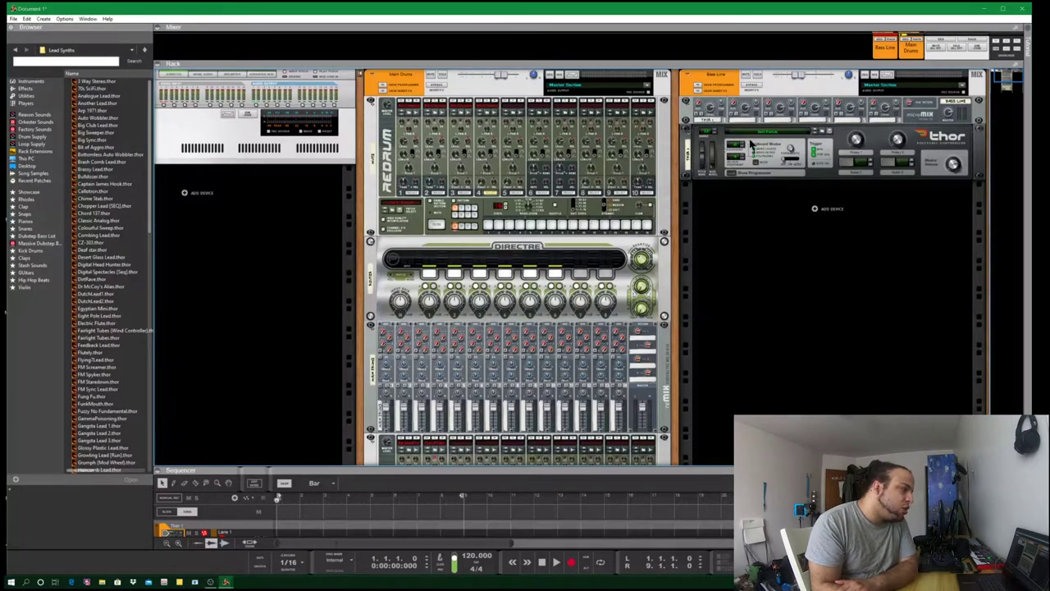
mouse_move(677, 120)
left_mouse_down()
mouse_move(669, 176)
mouse_move(678, 131)
left_mouse_up()
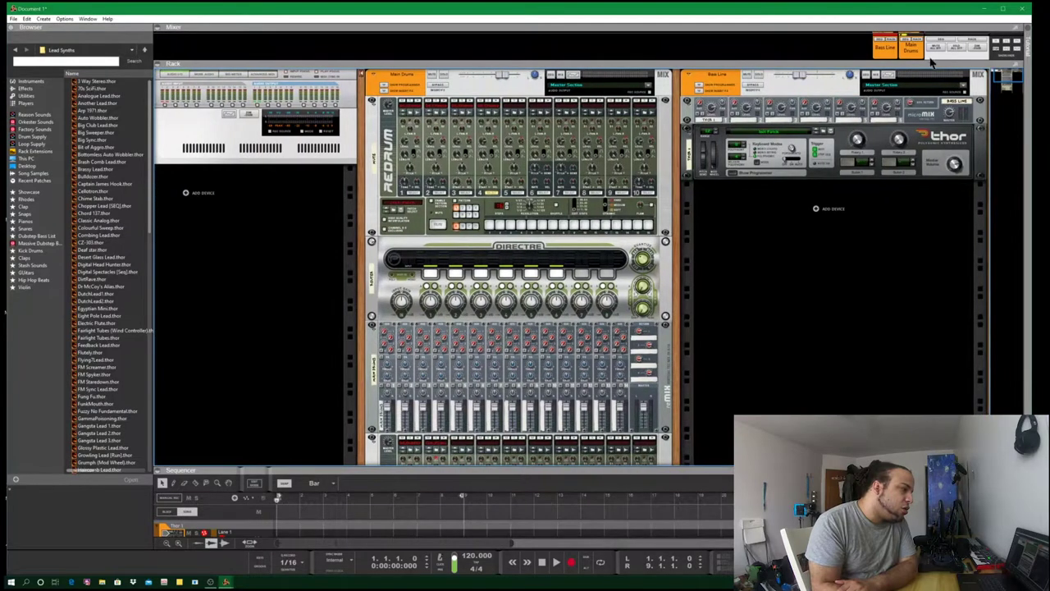
left_click_drag(902, 63, 927, 308)
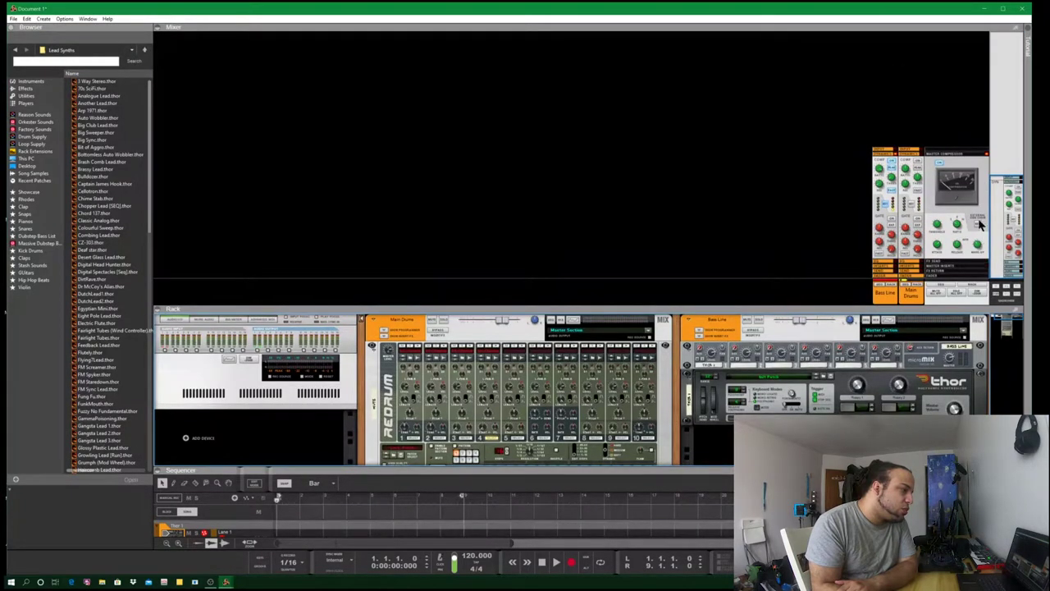
left_click_drag(816, 311, 804, 59)
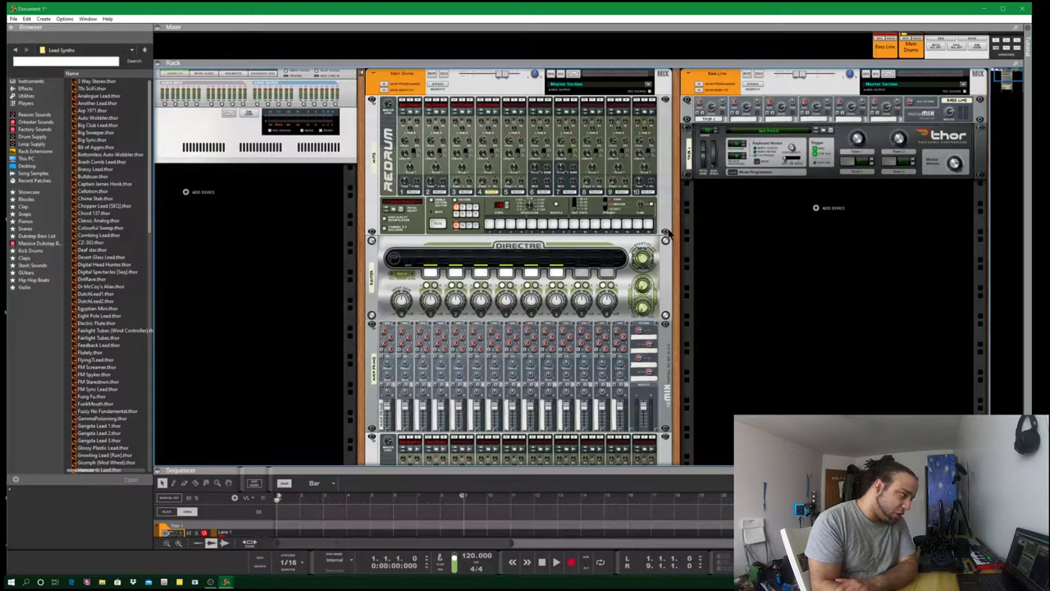
left_click_drag(706, 61, 706, 33)
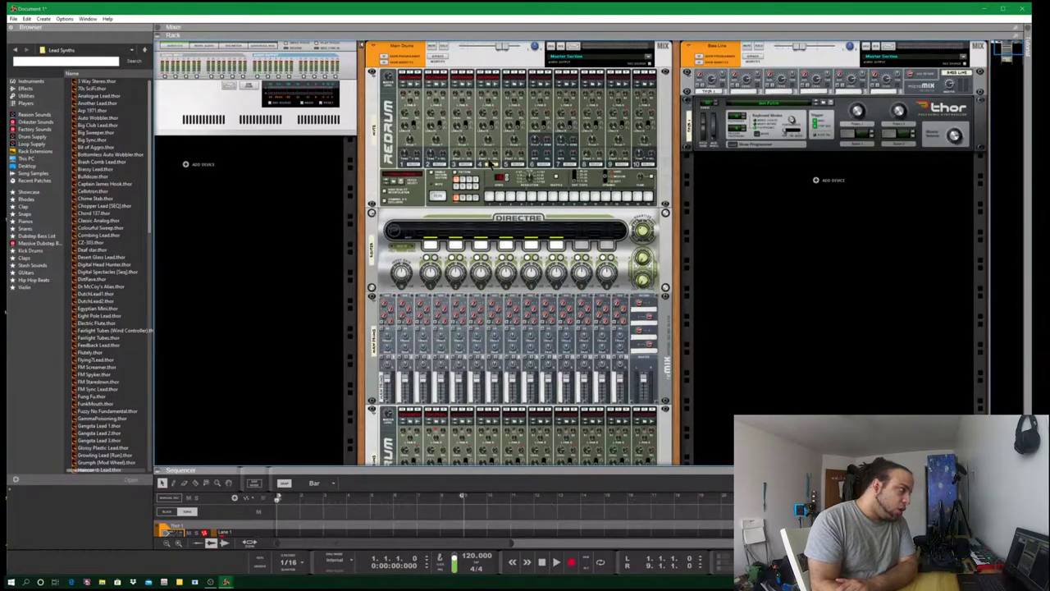
- Enlarge the sequencer to show all tracks and select the Kong track
scroll(402, 337, "down", 4)
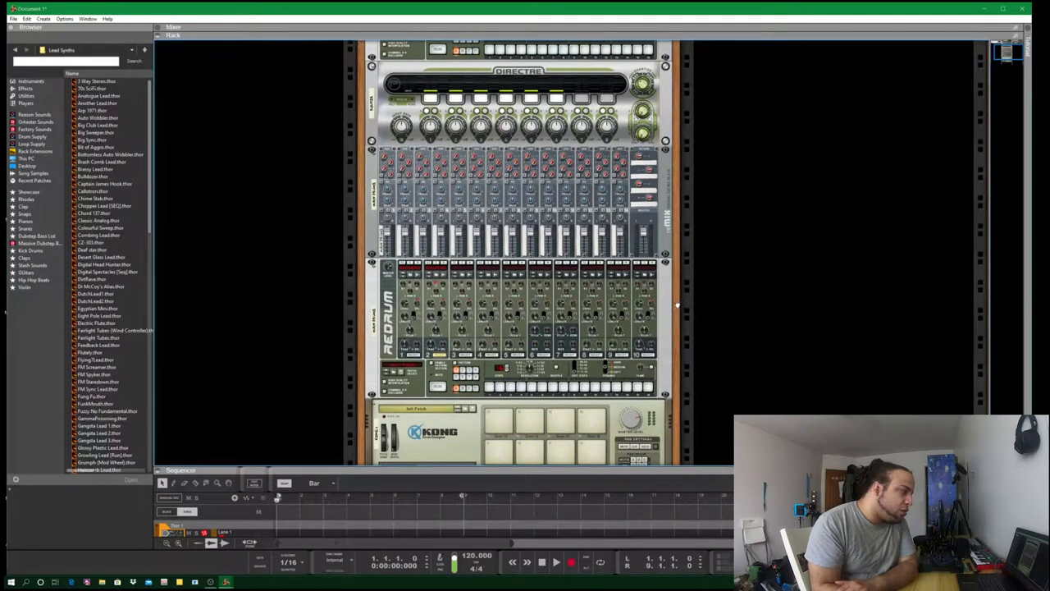
scroll(677, 306, "down", 3)
left_click_drag(696, 471, 697, 143)
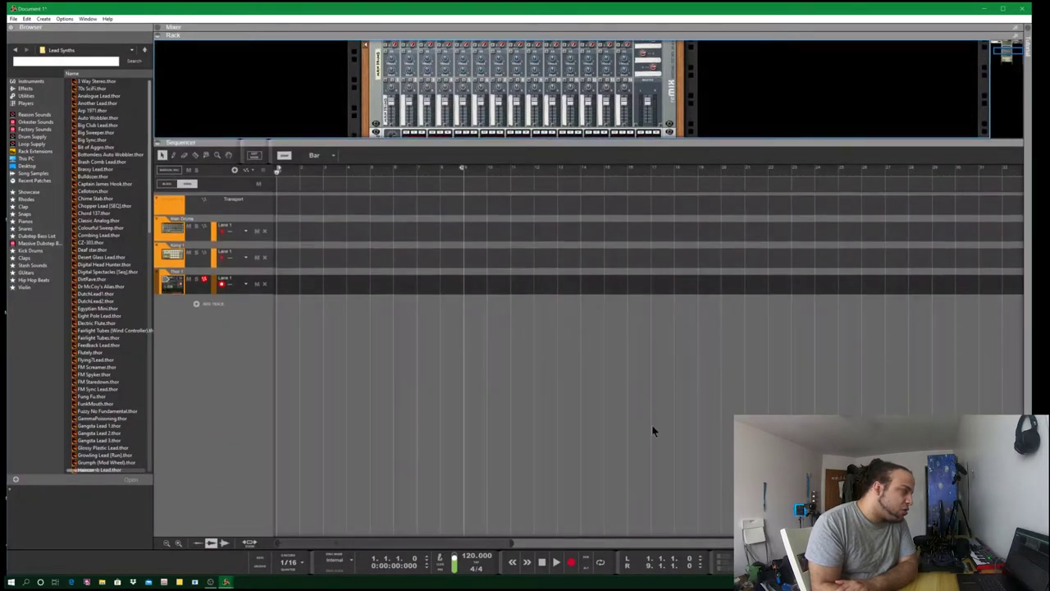
left_click(184, 301)
right_click(180, 248)
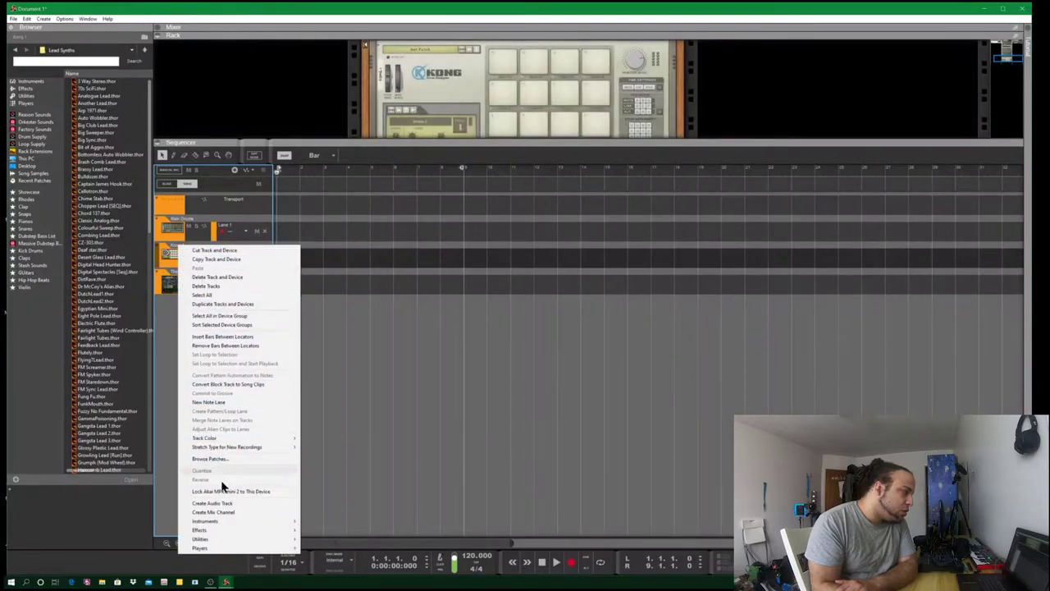
left_click(204, 241)
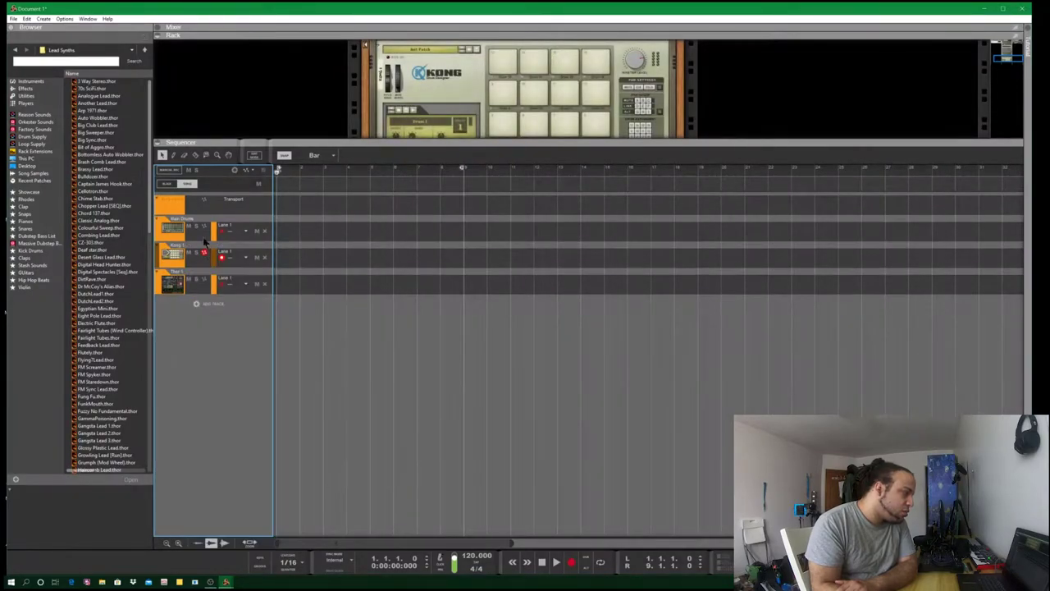
- Rename the Kong track as Snare Fx
double_click(178, 246)
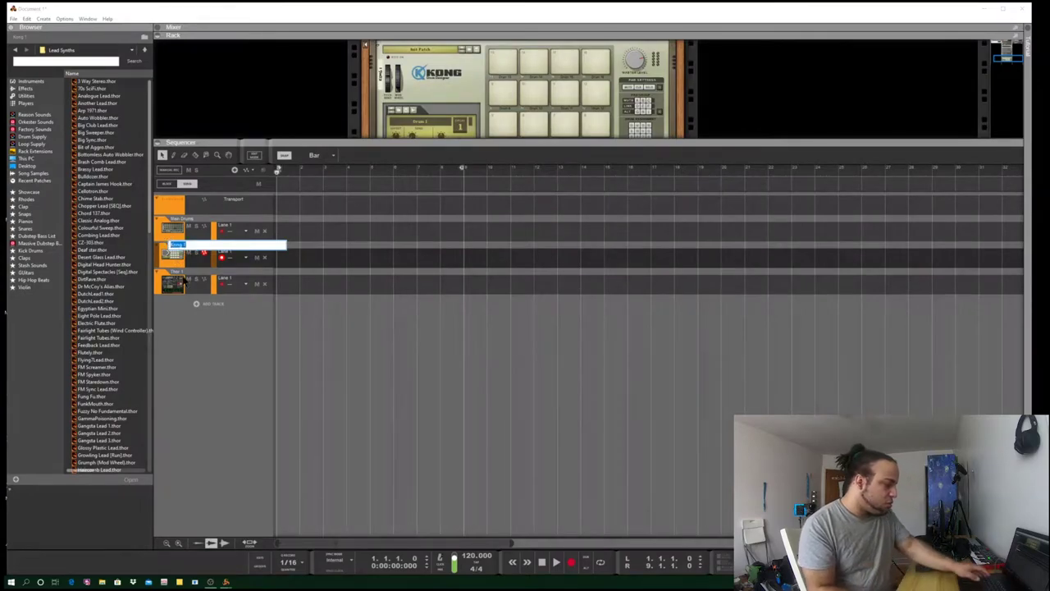
type("S")
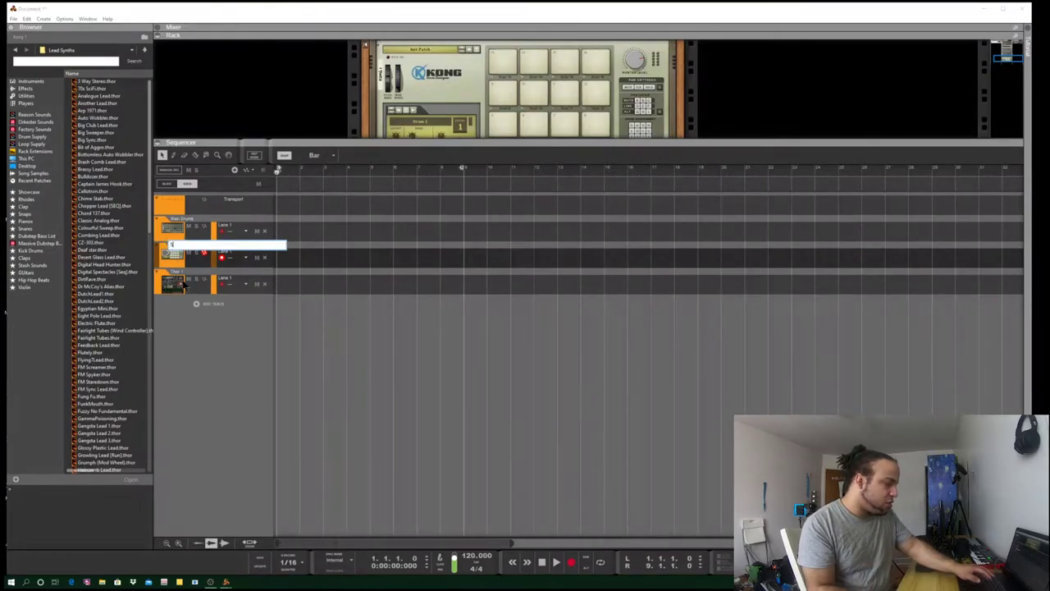
type("nare Fx")
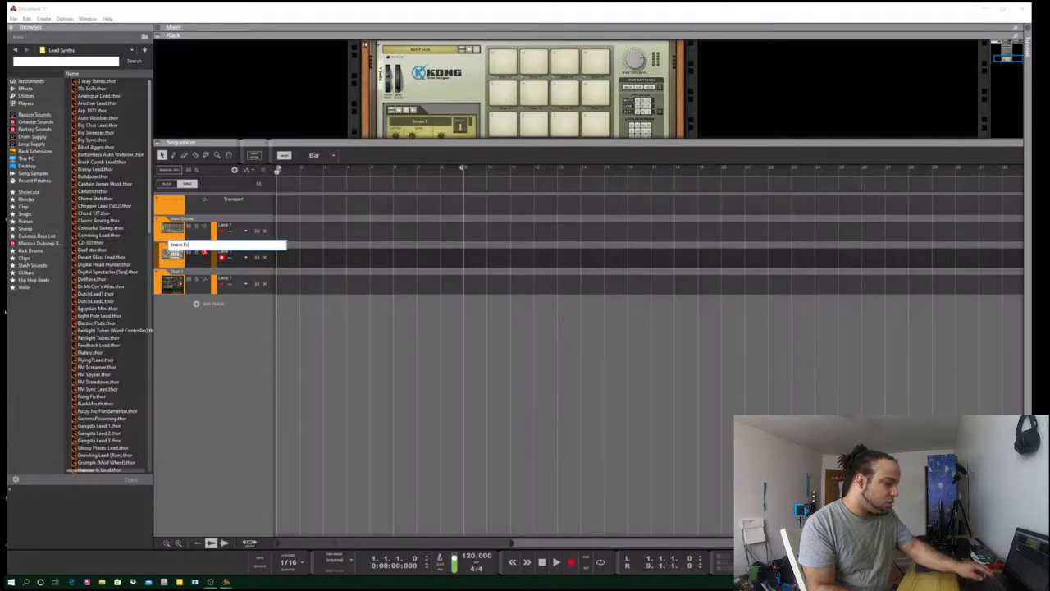
key("Return")
- Rename the Thor track as Main Bass
left_click(178, 279)
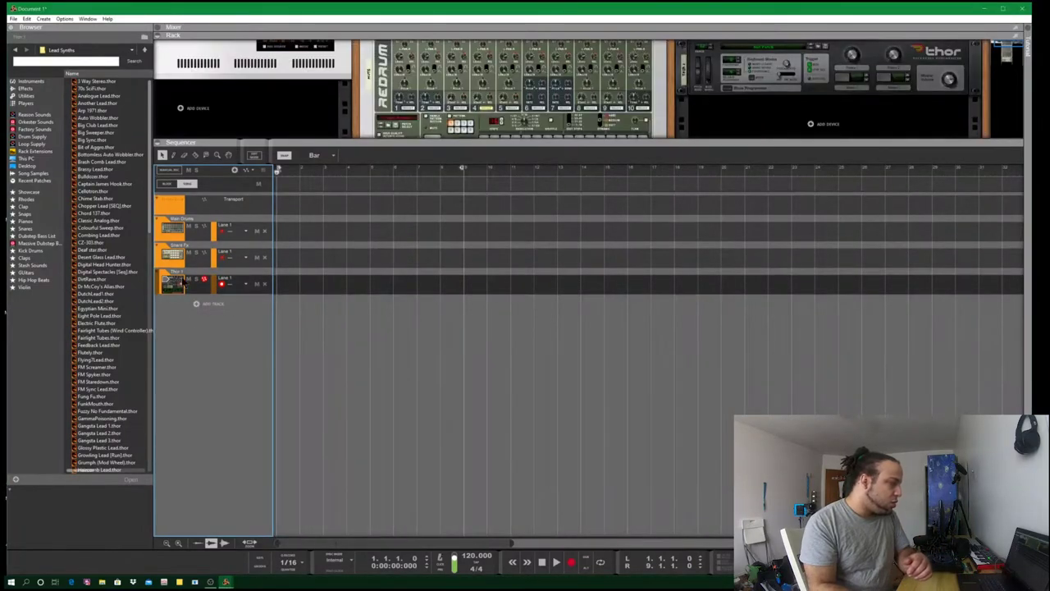
right_click(181, 278)
left_click(183, 277)
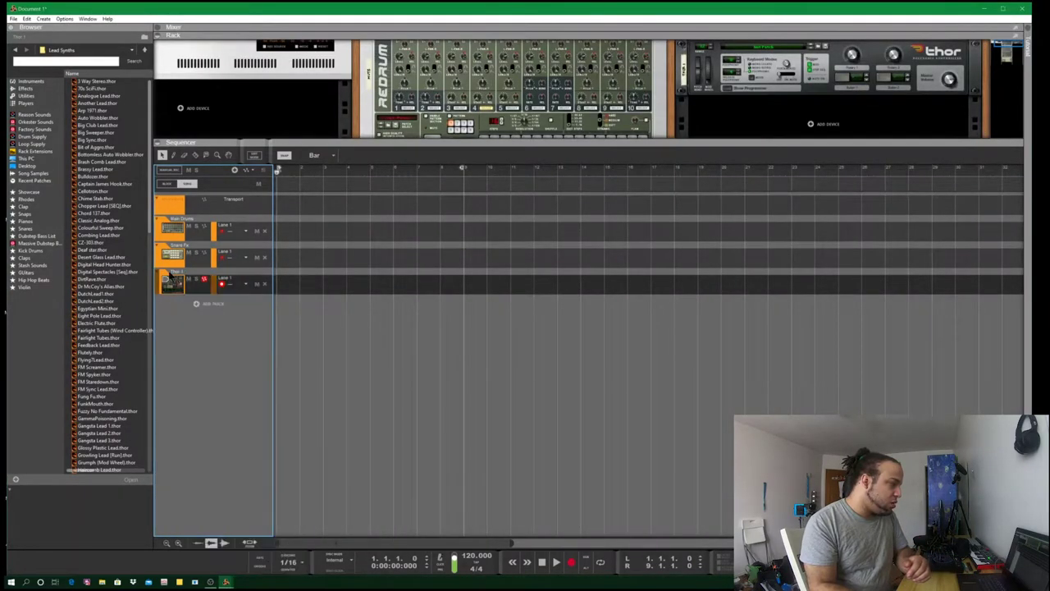
type("Main")
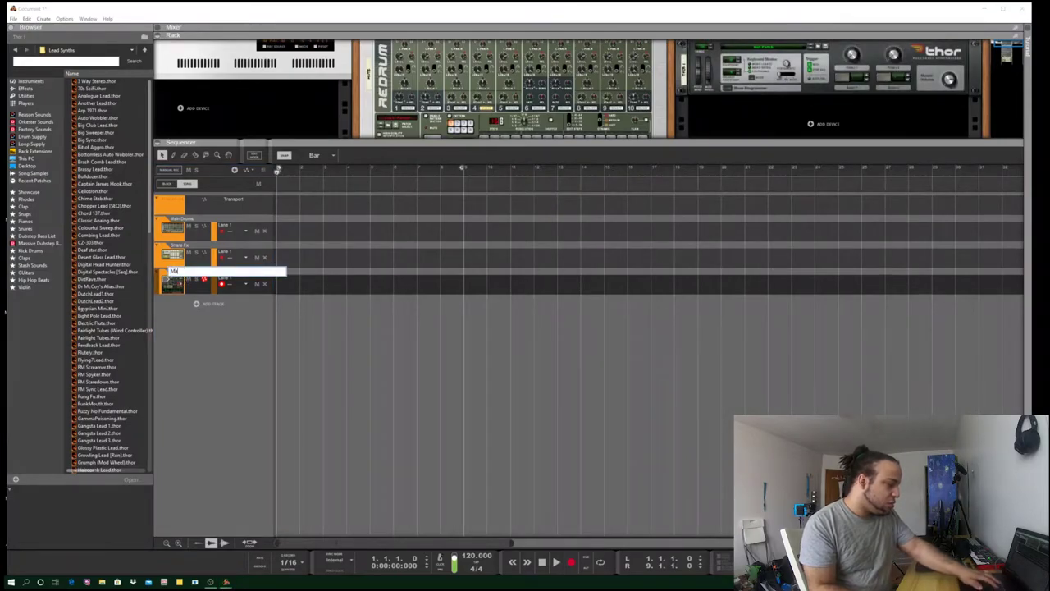
type(" Bass")
key("Return")
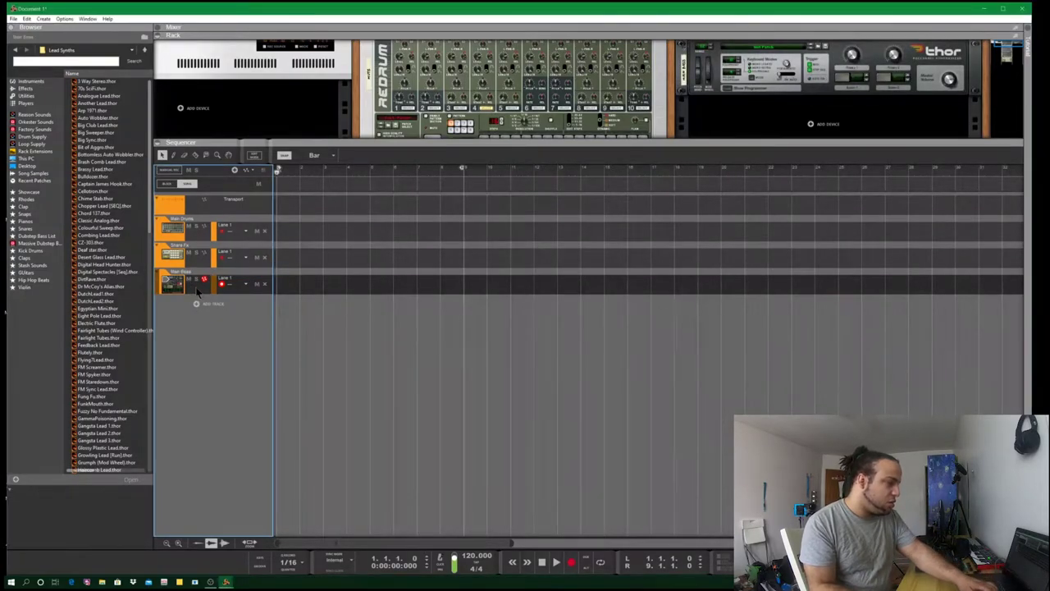
left_click(296, 330)
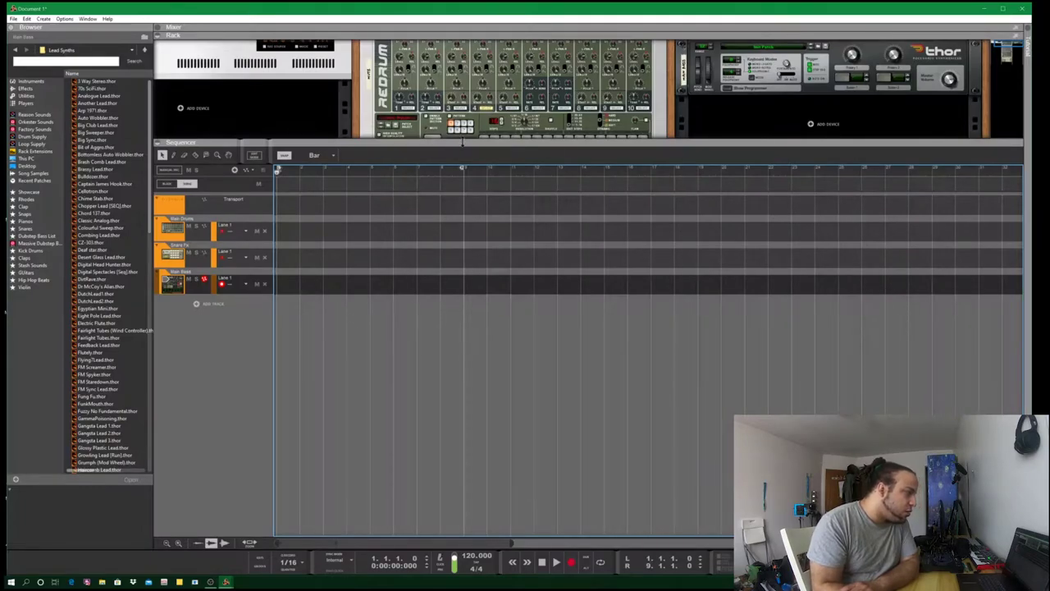
- Draw an empty five-bar clip on the Main Drums track, starting at bar 1
left_click_drag(462, 142, 462, 253)
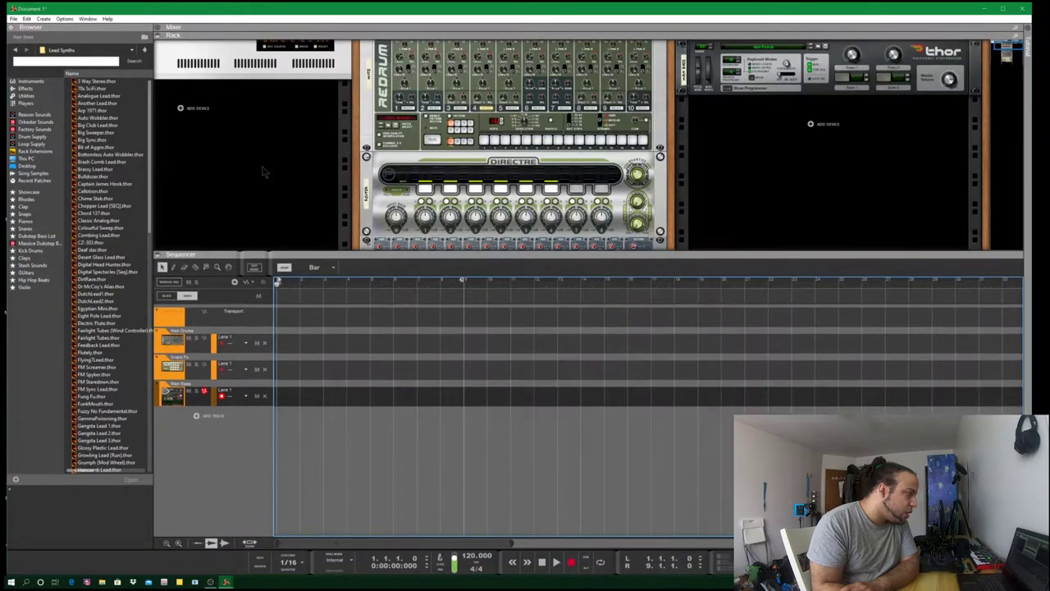
left_click_drag(672, 124, 802, 219)
left_click(432, 365)
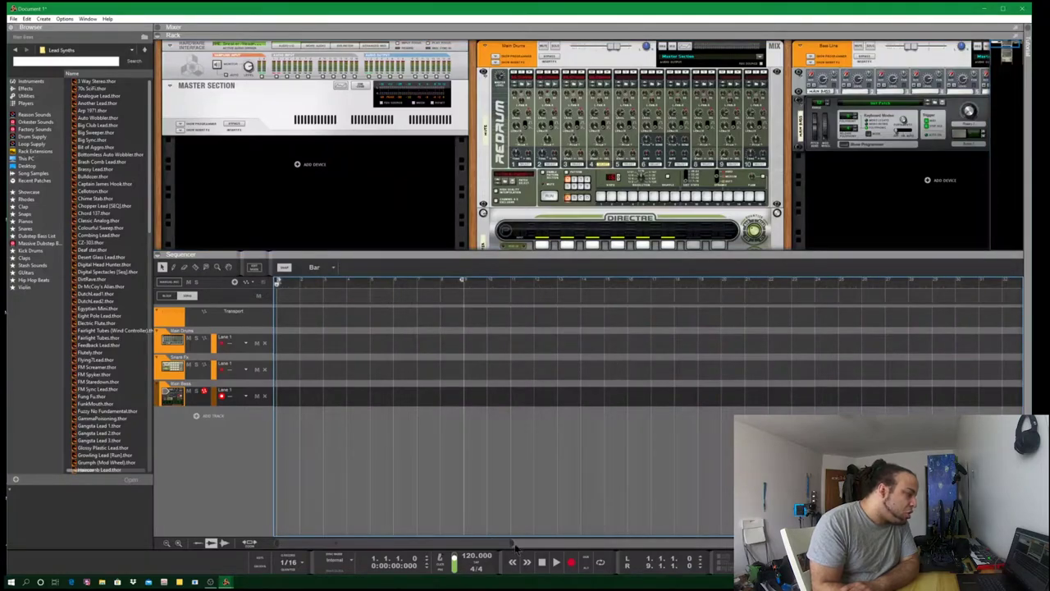
left_click_drag(508, 543, 348, 546)
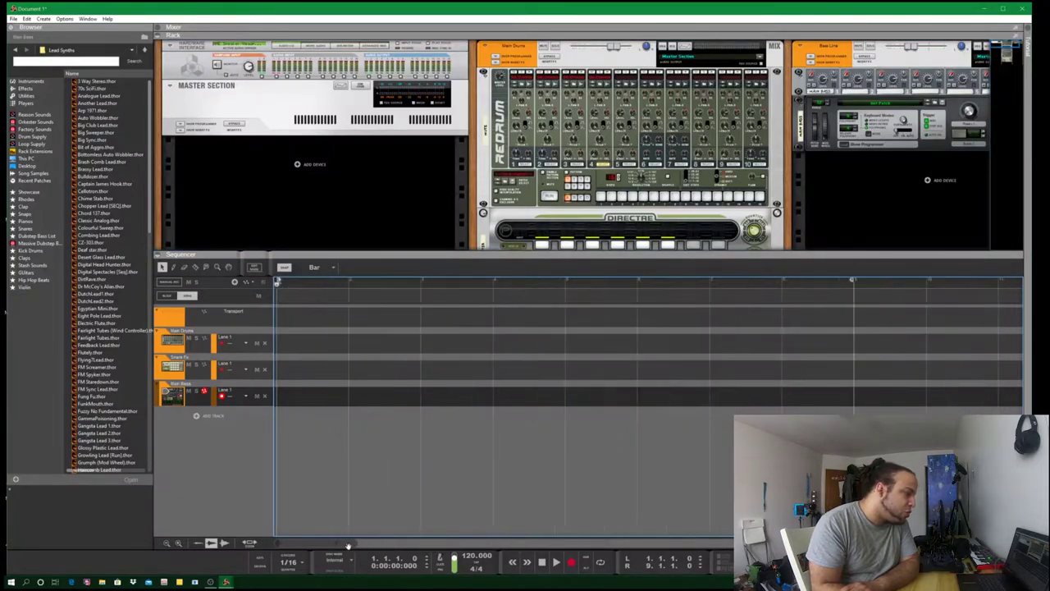
left_click(174, 268)
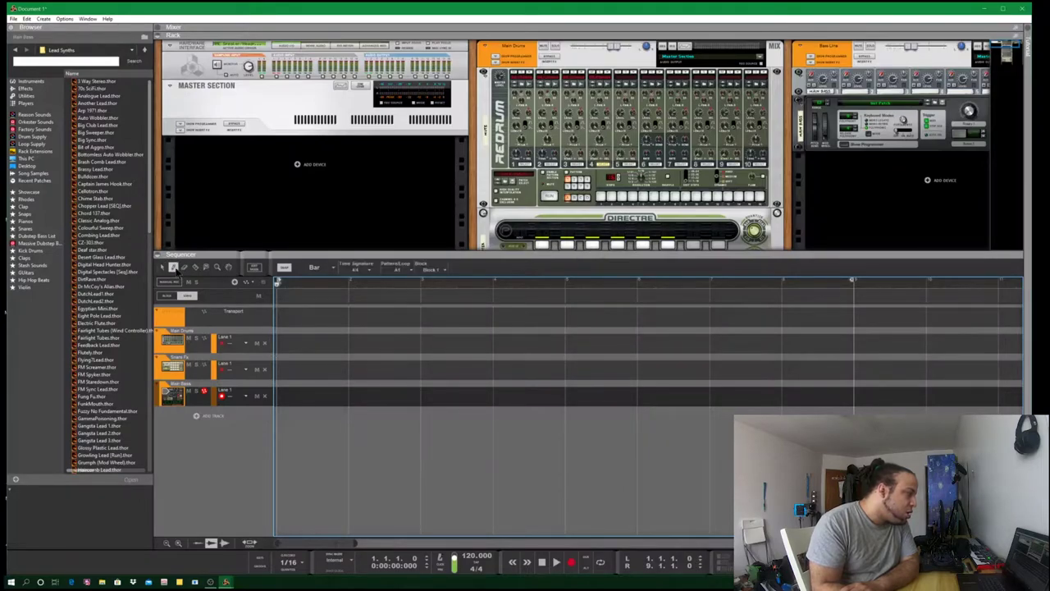
left_click_drag(375, 232, 376, 195)
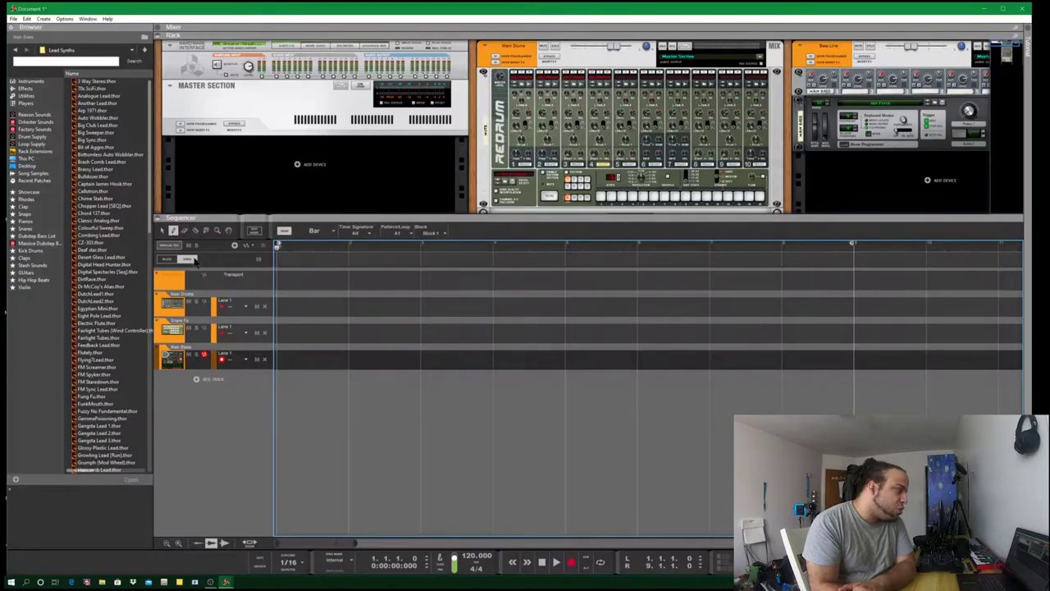
left_click_drag(354, 542, 332, 538)
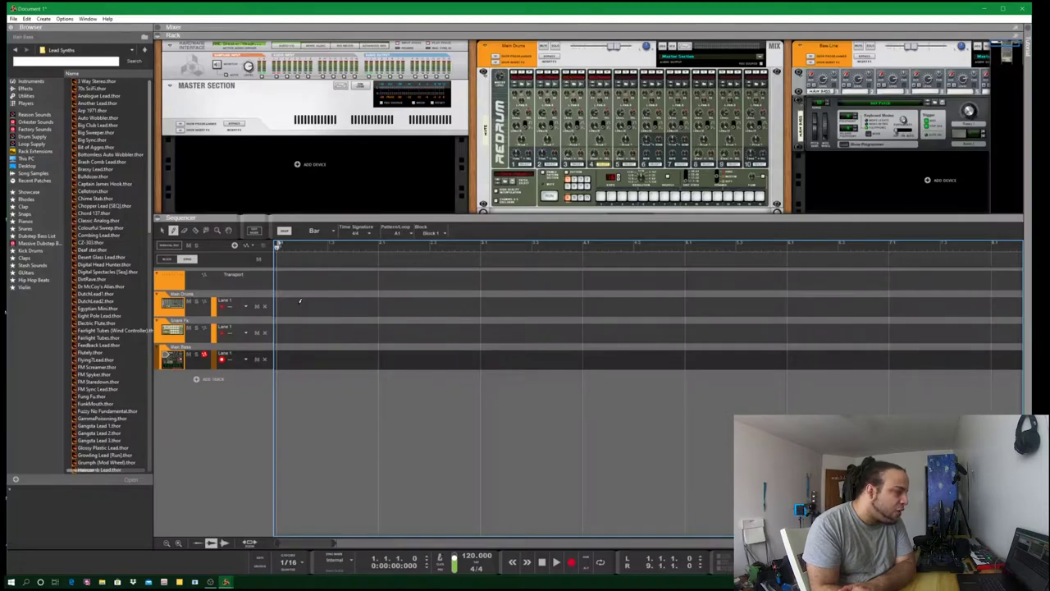
mouse_move(299, 305)
left_mouse_down()
mouse_move(481, 306)
mouse_move(771, 265)
left_mouse_up()
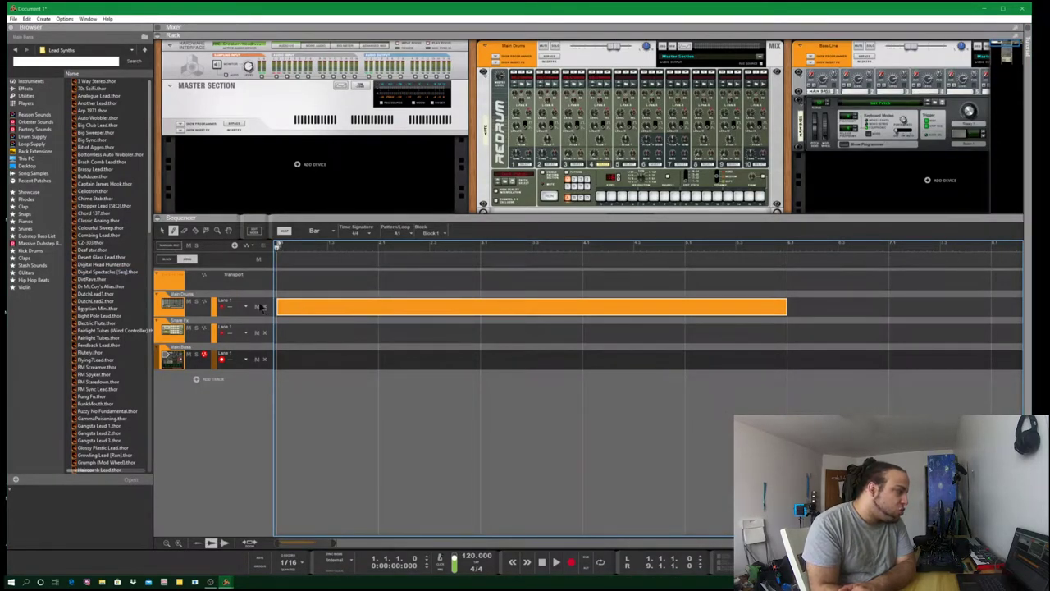
- Open the Main Drums clip for editing and draw four C1 drum notes at 1.1.1, 1.1.2, 1.1.3 and 1.1.4
left_click(162, 231)
double_click(432, 307)
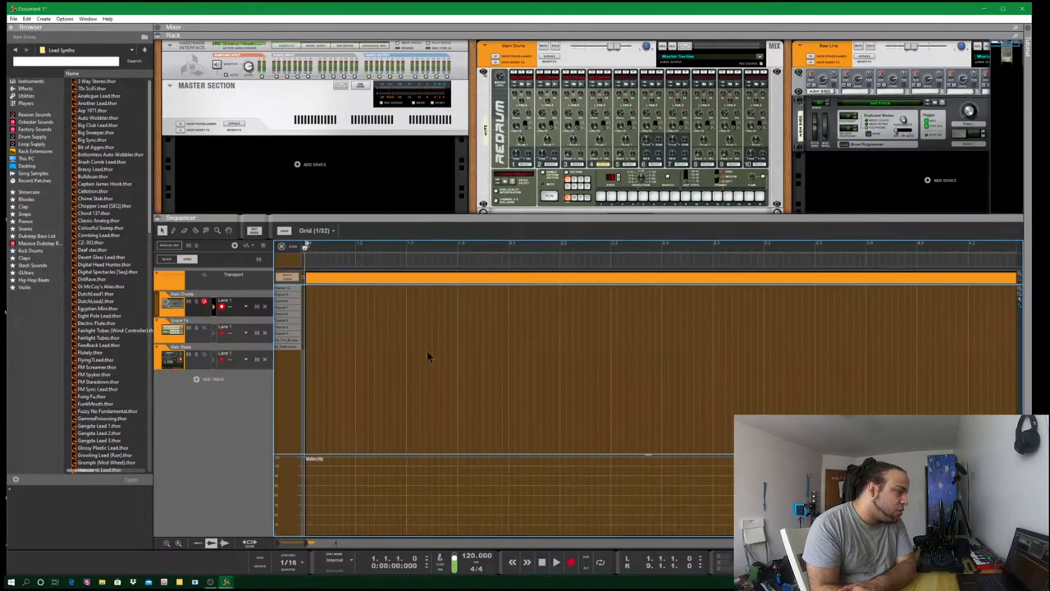
scroll(294, 378, "up", 2)
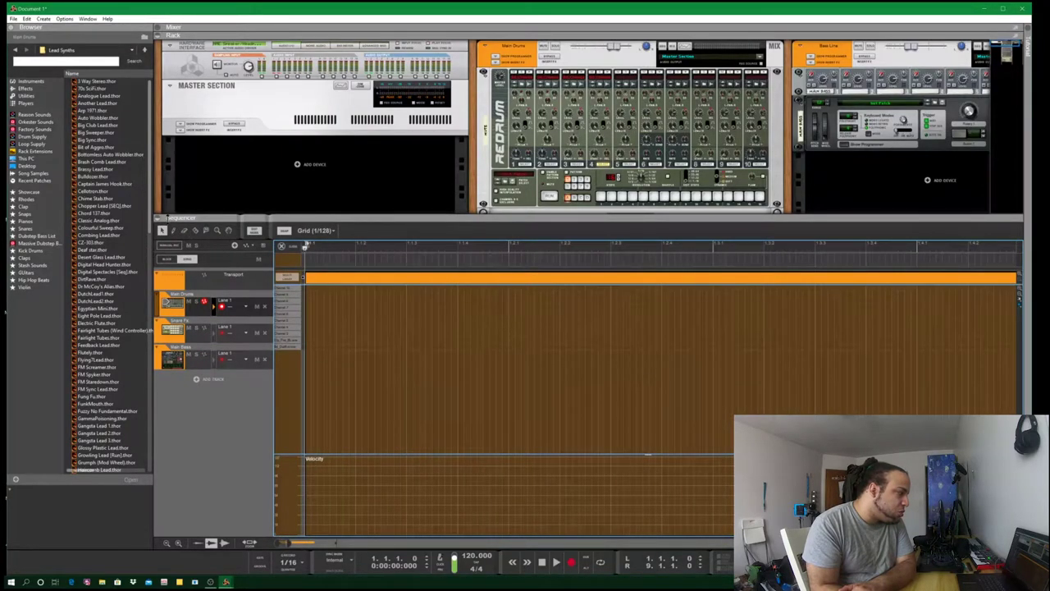
left_click(173, 231)
left_click(307, 347)
left_click(359, 346)
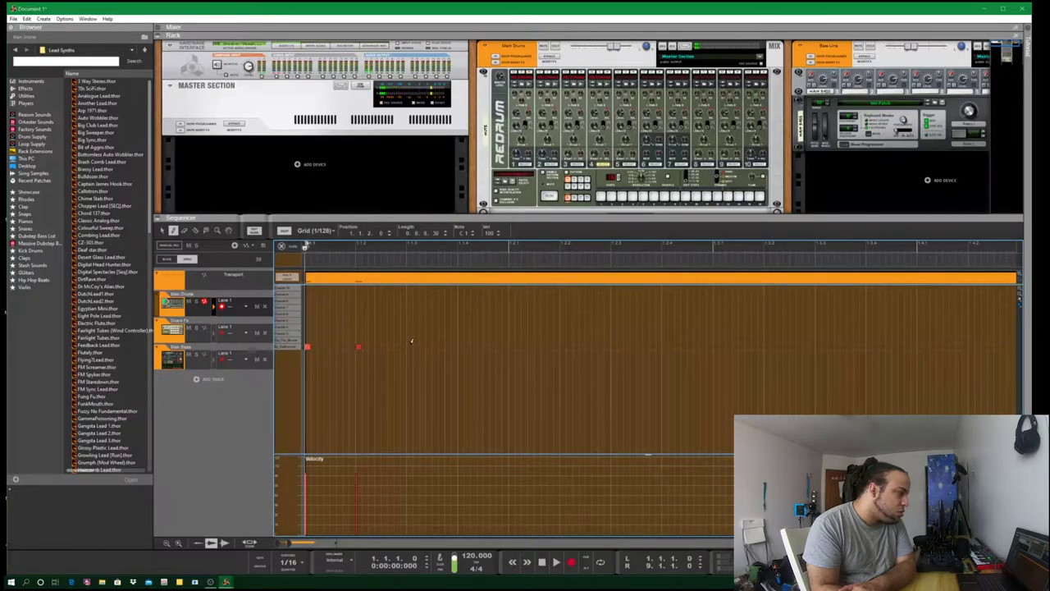
left_click(409, 347)
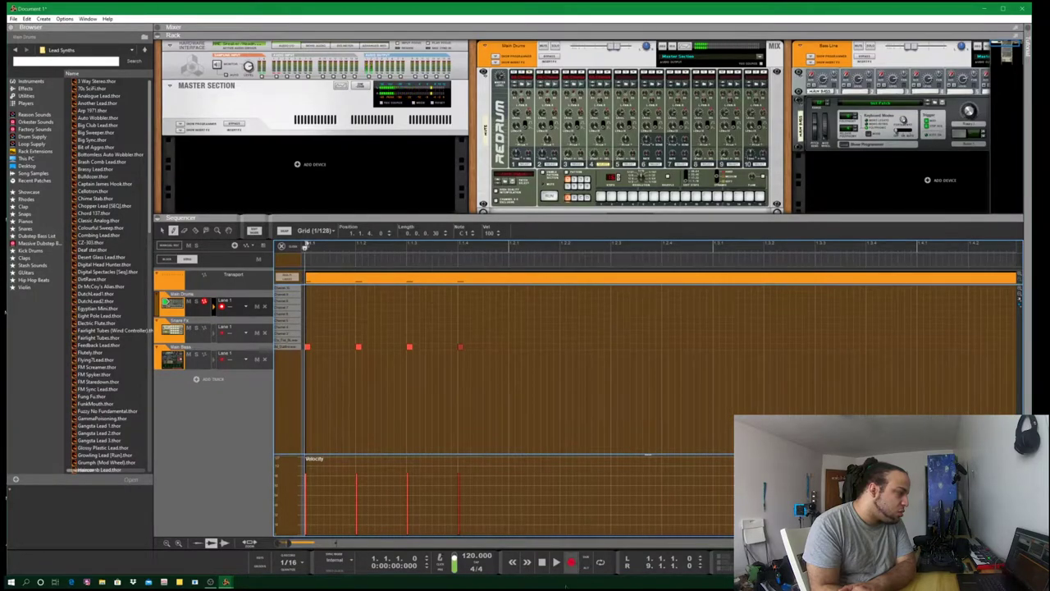
- Play back the drum pattern, then set the length of its four notes to 120 ticks and leave the clip editor
left_click(556, 563)
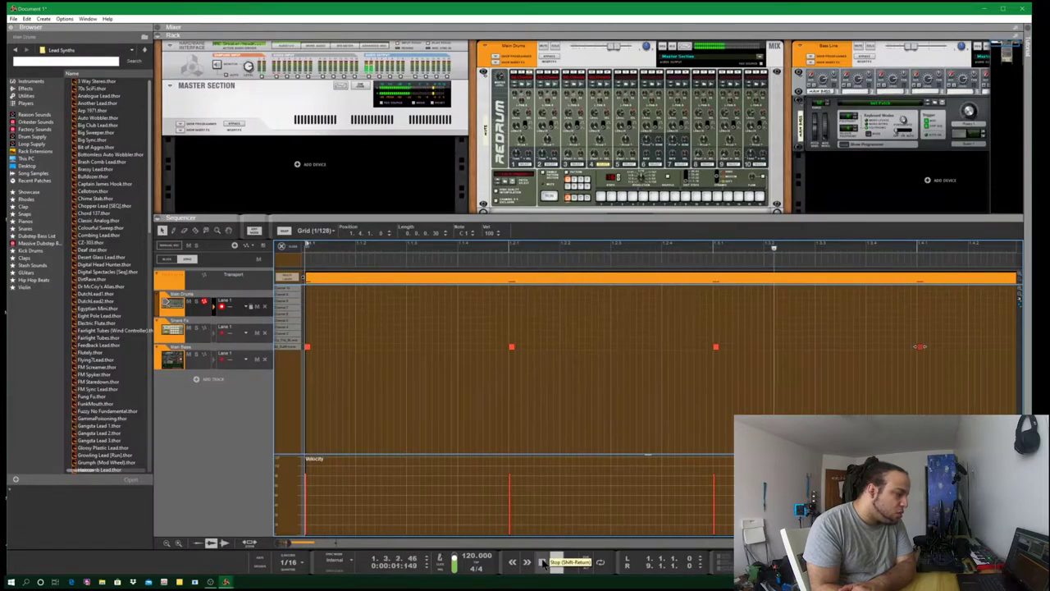
left_click(542, 563)
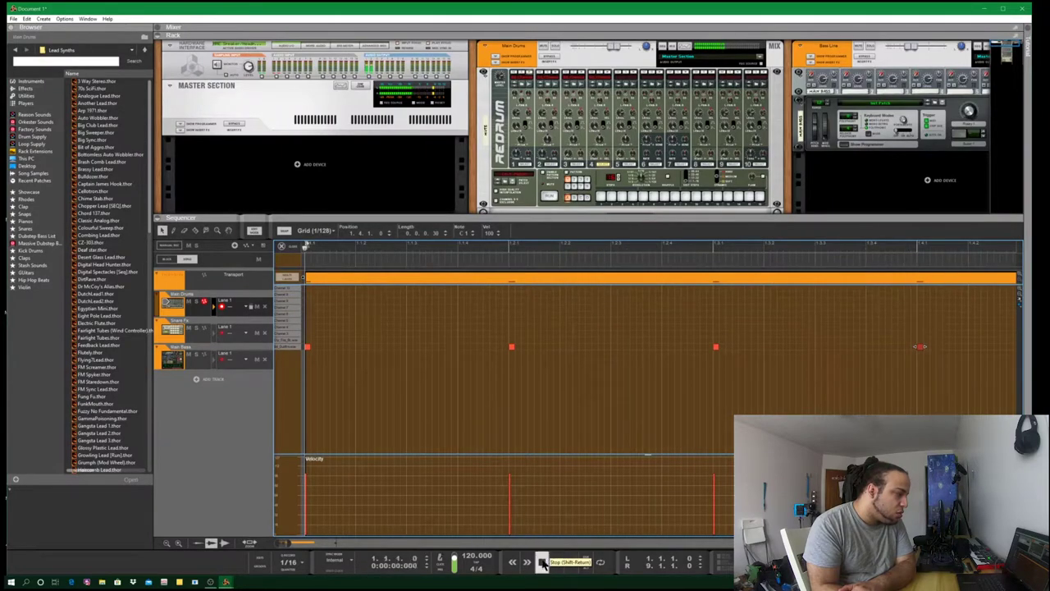
left_click(414, 353)
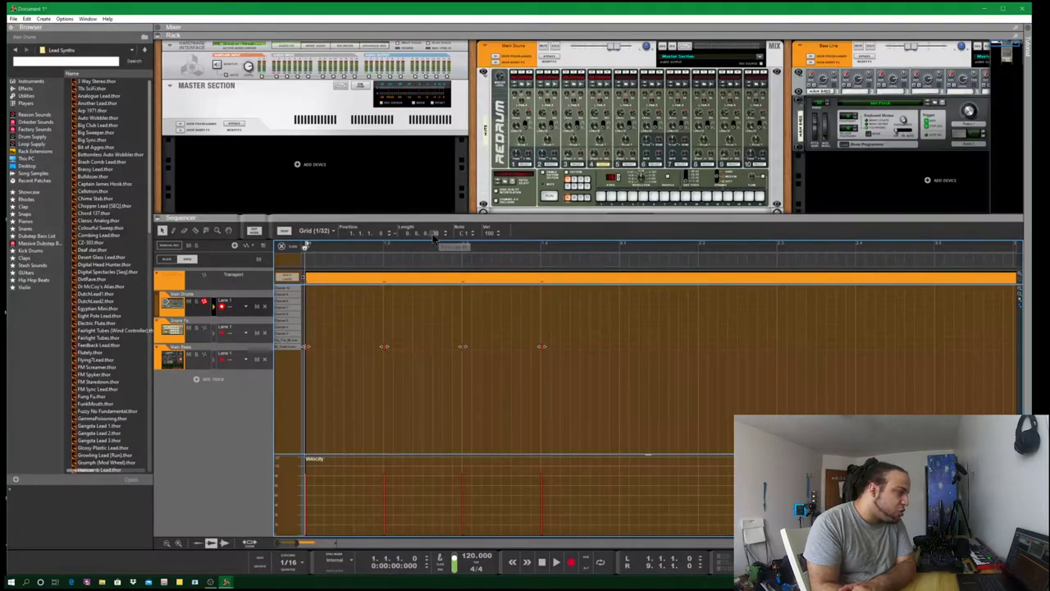
type("120")
key("Return")
key("ctrl+e")
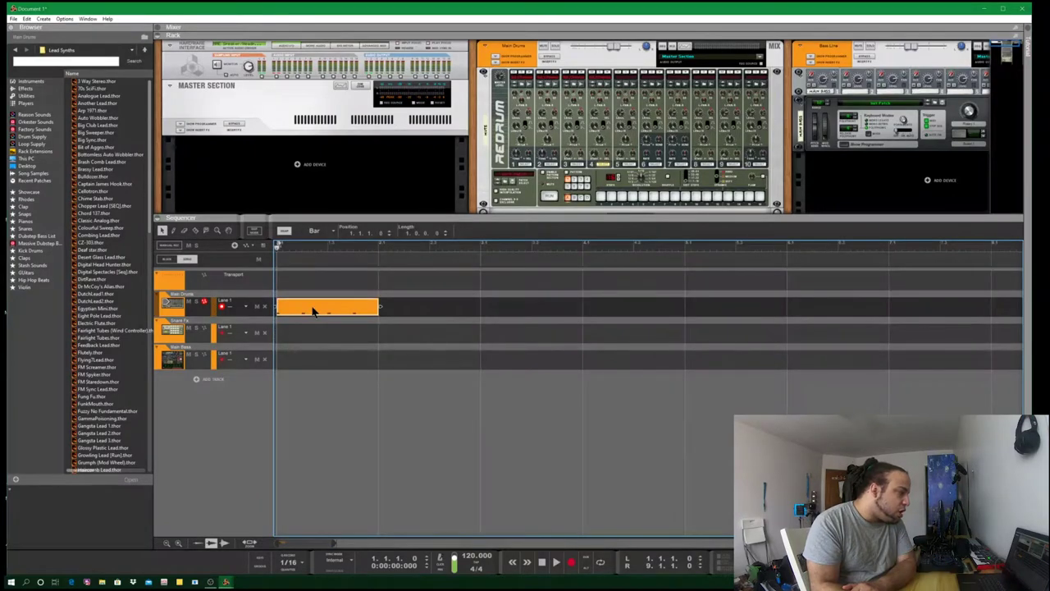
- Draw a one-bar clip at bar 1 on the Main Bass track and open it for editing
left_click(324, 355)
left_click(184, 230)
left_click(308, 358)
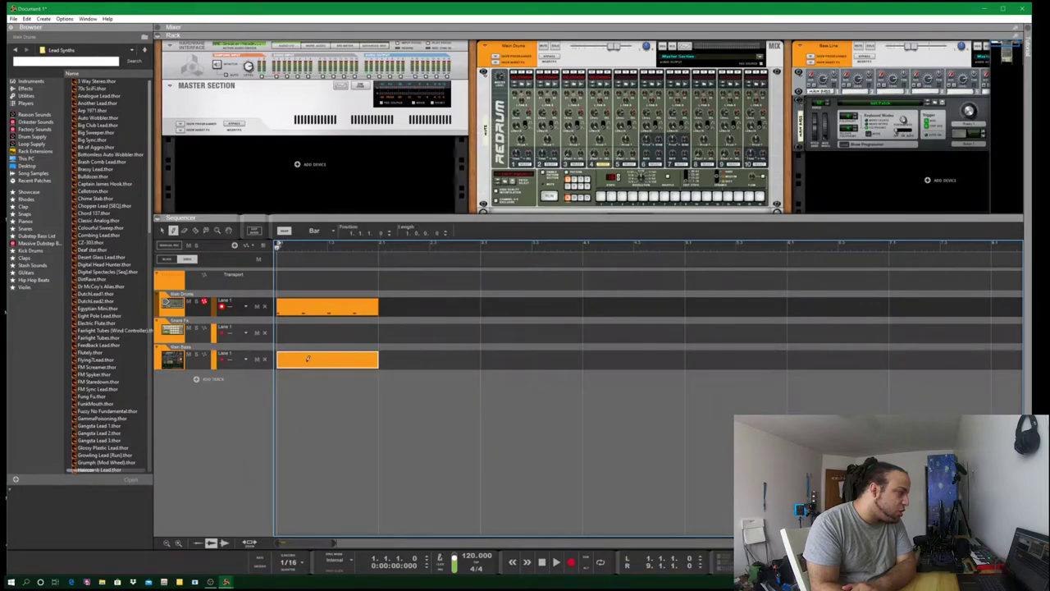
double_click(314, 358)
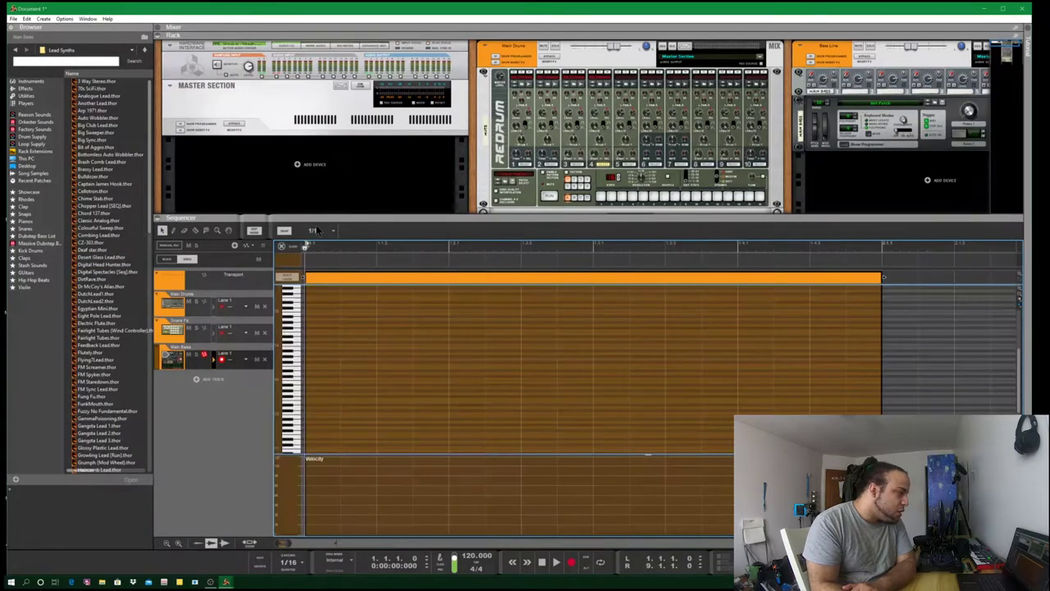
- Set the snap value to 1/32 and draw three rising bass notes at 1.1.1, 1.1.3 and 1.2.1
left_click(316, 231)
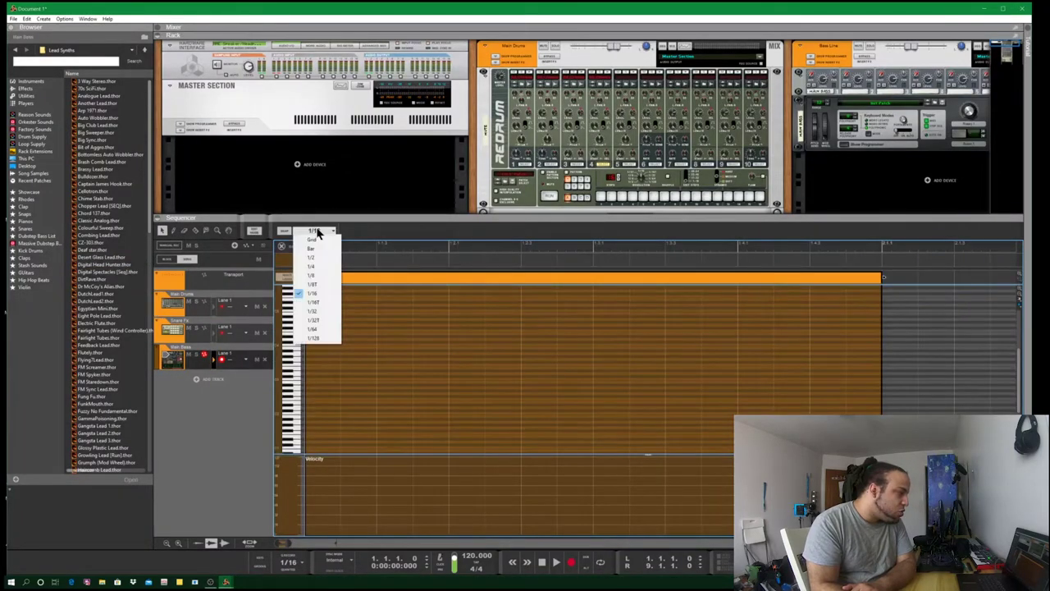
left_click(316, 315)
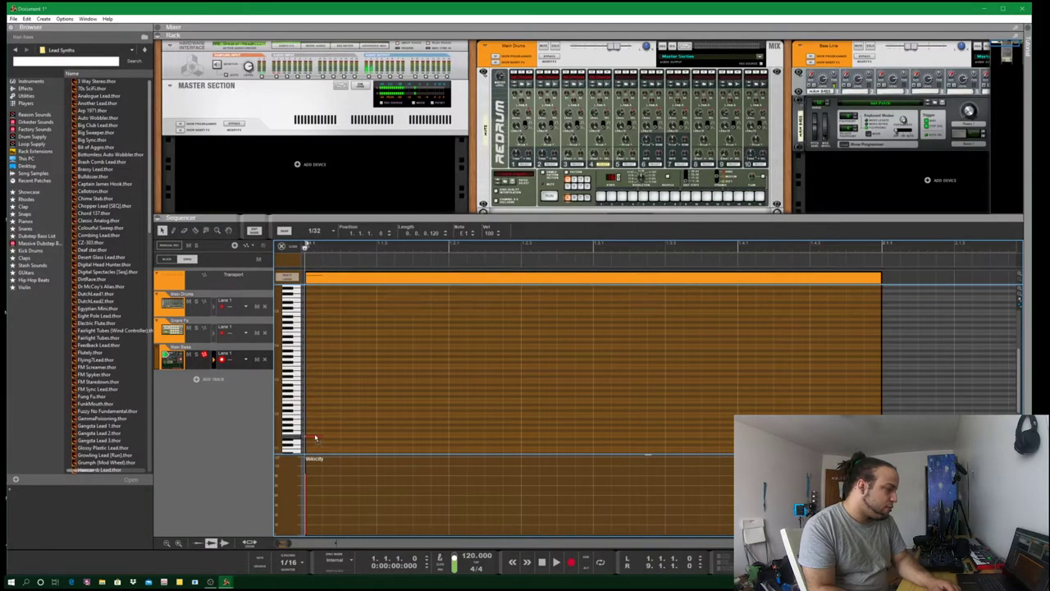
double_click(380, 425)
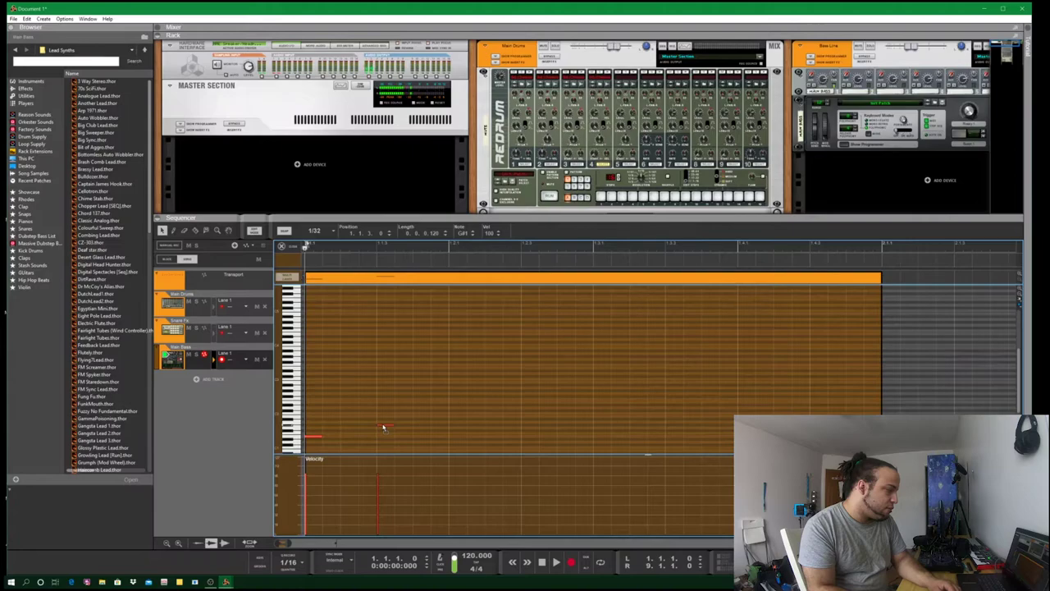
left_click_drag(384, 427, 387, 429)
double_click(457, 416)
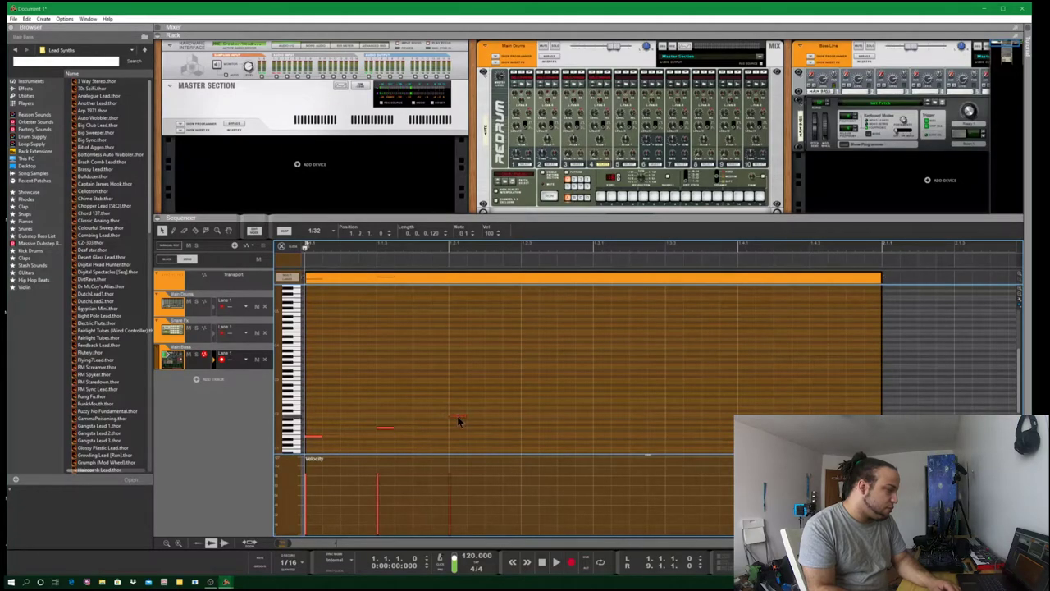
- Audition and retime the bass line: first note one beat long, second three sixteenths long from 1.2.1, third starting at 1.2.4
key("space")
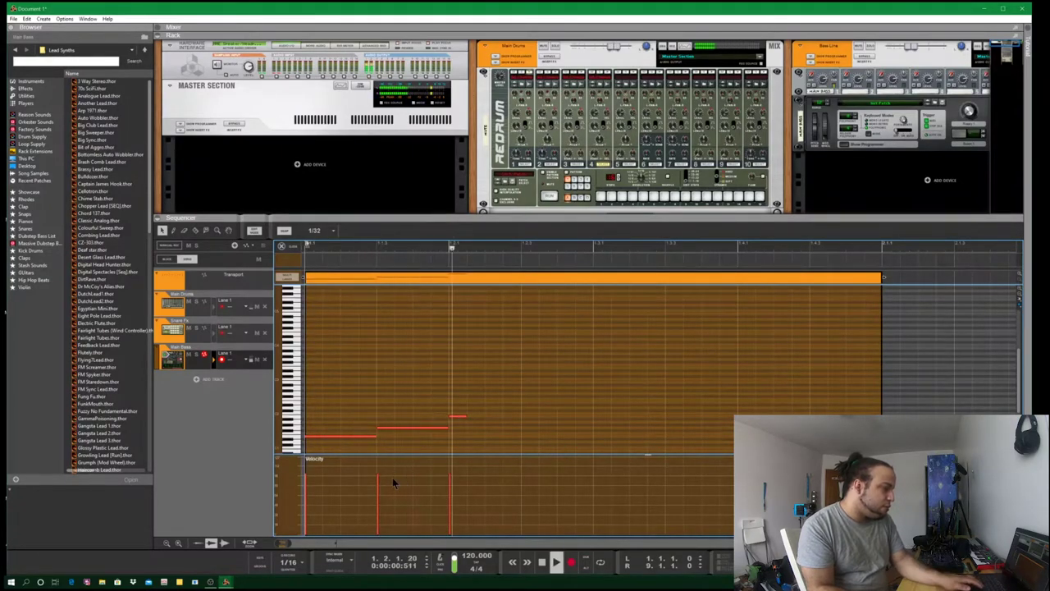
key("space")
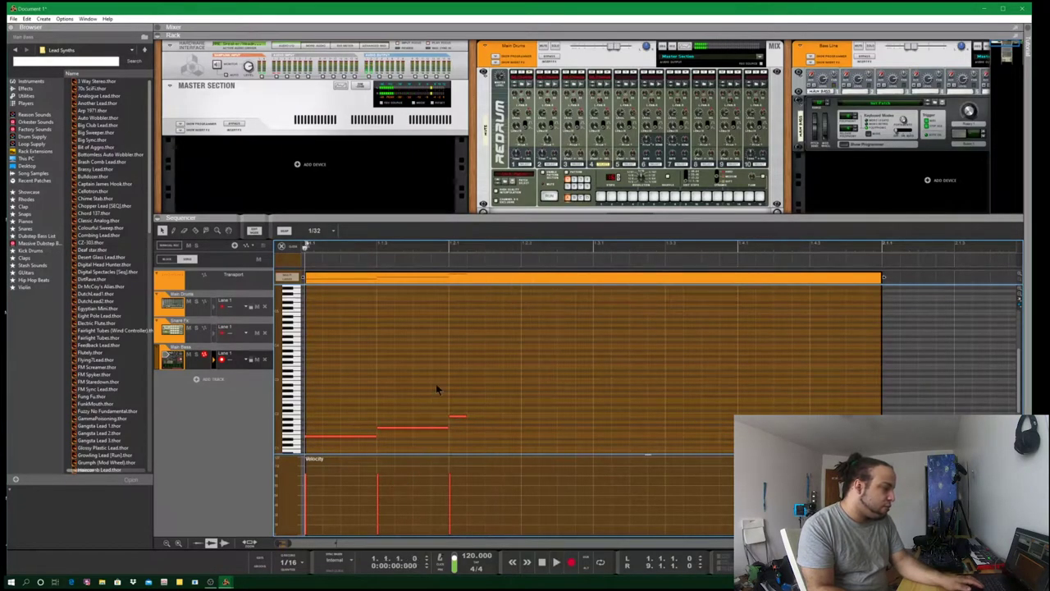
key("space")
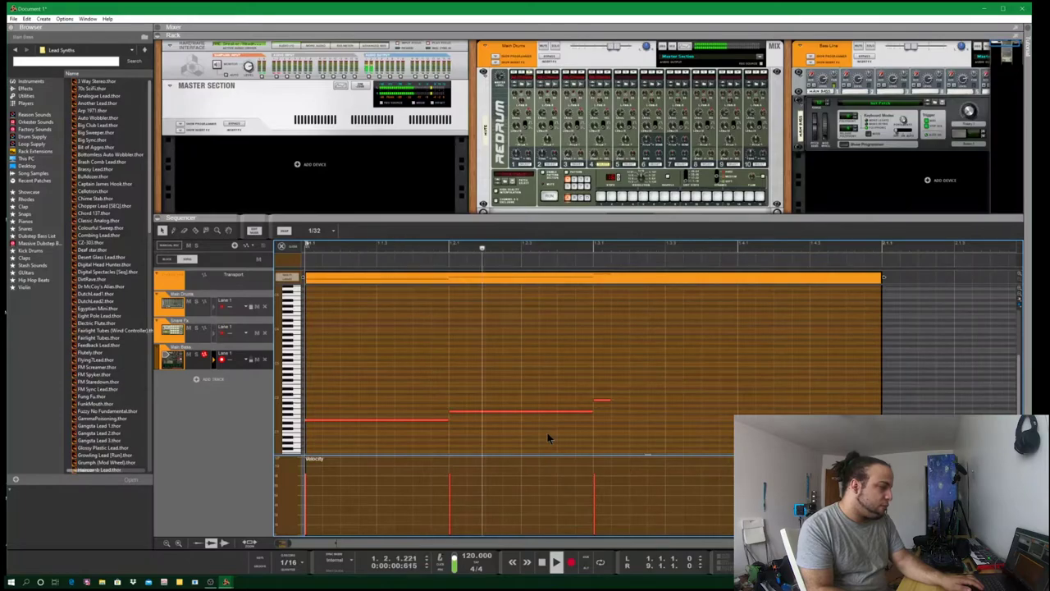
key("space")
key("space")
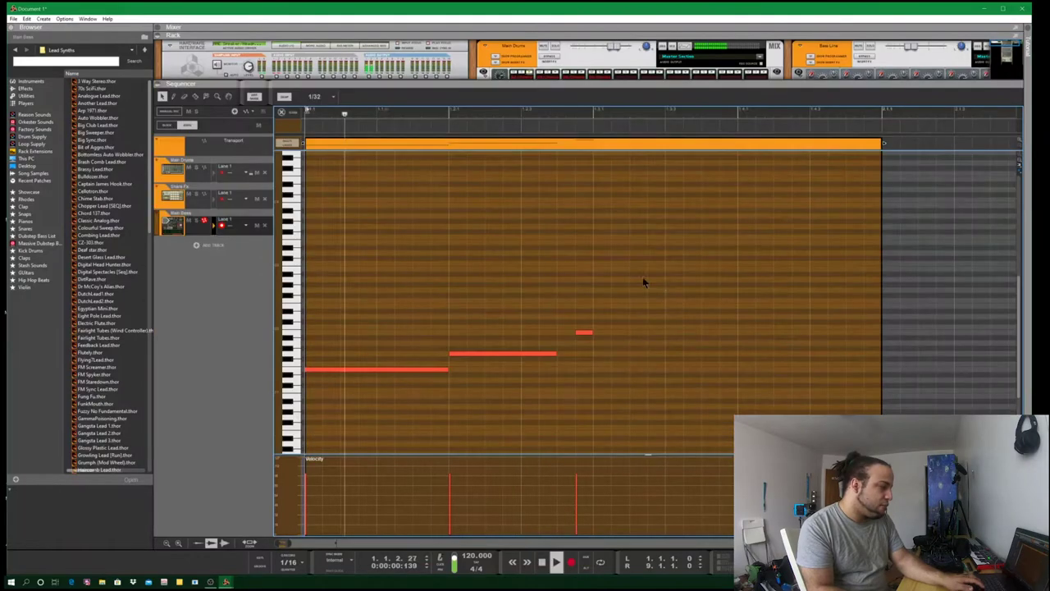
key("space")
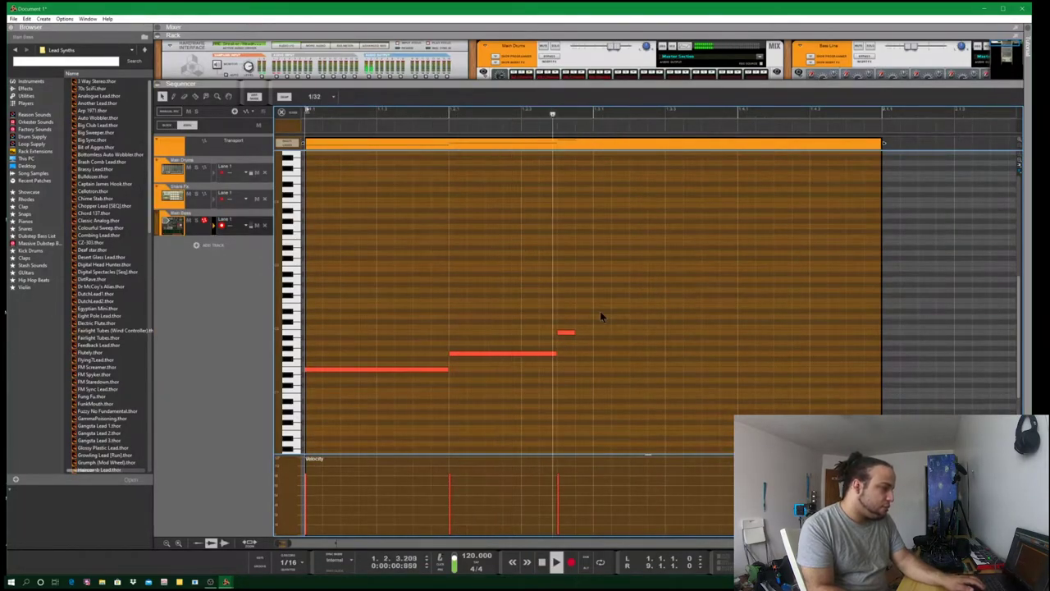
scroll(574, 318, "up", 2)
key("space")
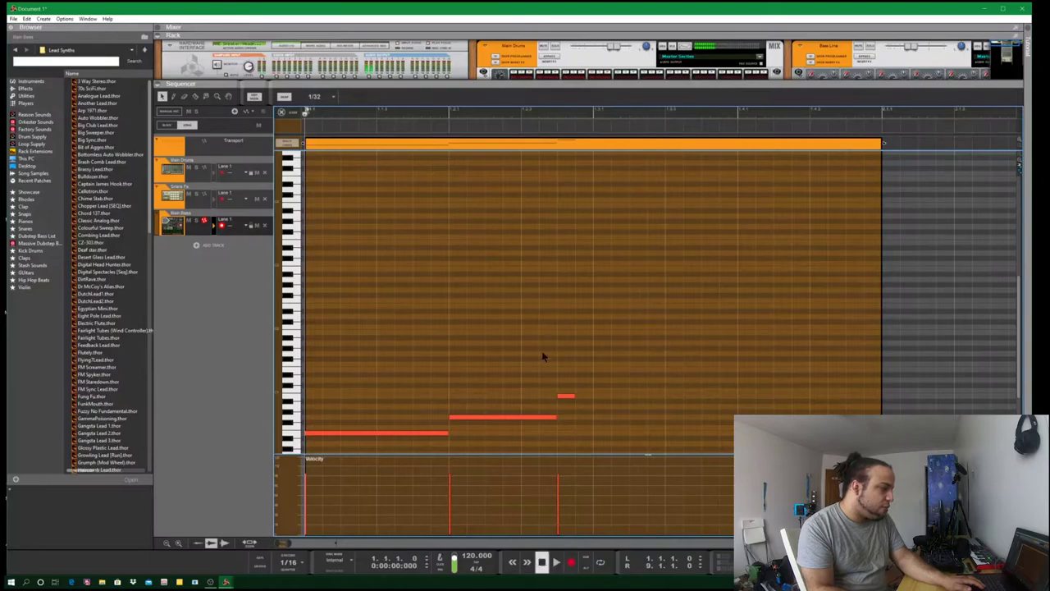
- Add four bass notes, one just after 1.3.1 and sixteenth-long ones at 1.3.3, 1.4.1 and 1.4.3, auditioning the line
scroll(545, 353, "down", 2)
left_click(620, 317)
left_click(674, 323)
key("space")
left_click(746, 343)
left_click(818, 370)
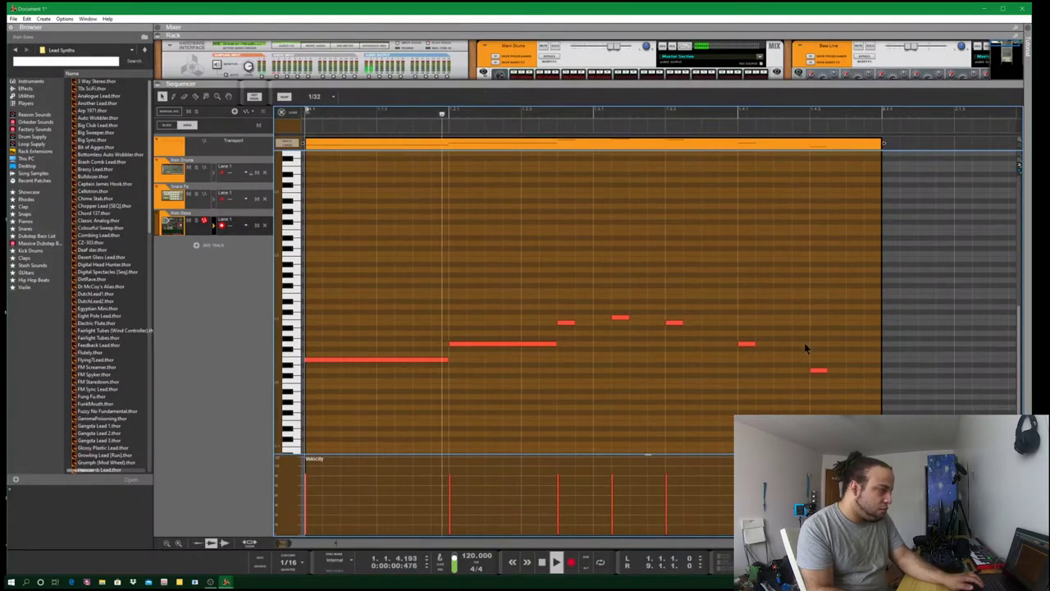
key("space")
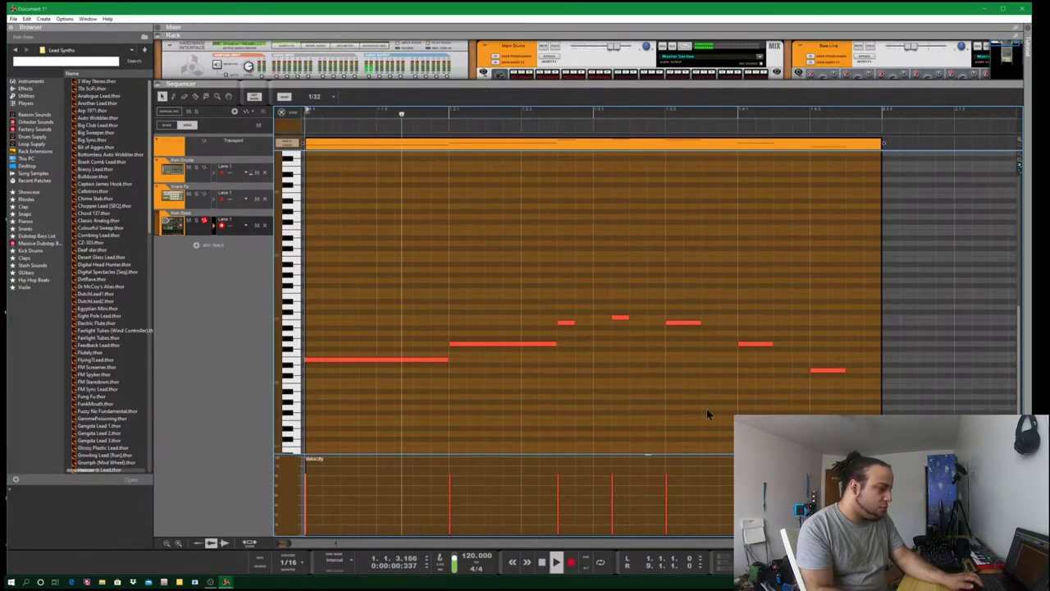
- Audition the bass line and move the highest note to start at 1.3.2
key("space")
left_click(620, 318)
left_click(626, 382)
key("space")
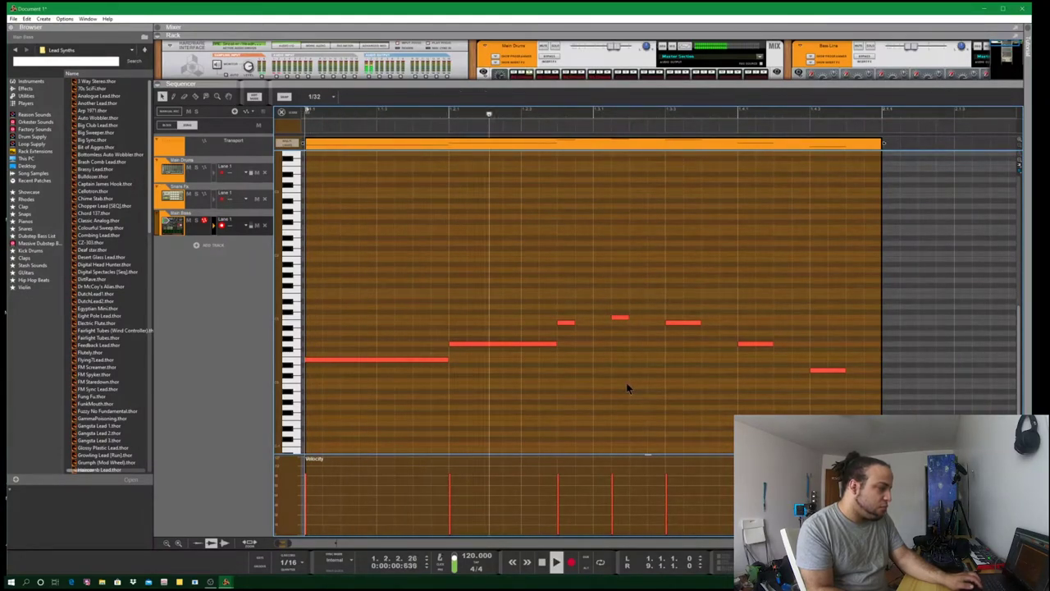
left_click_drag(621, 317, 643, 320)
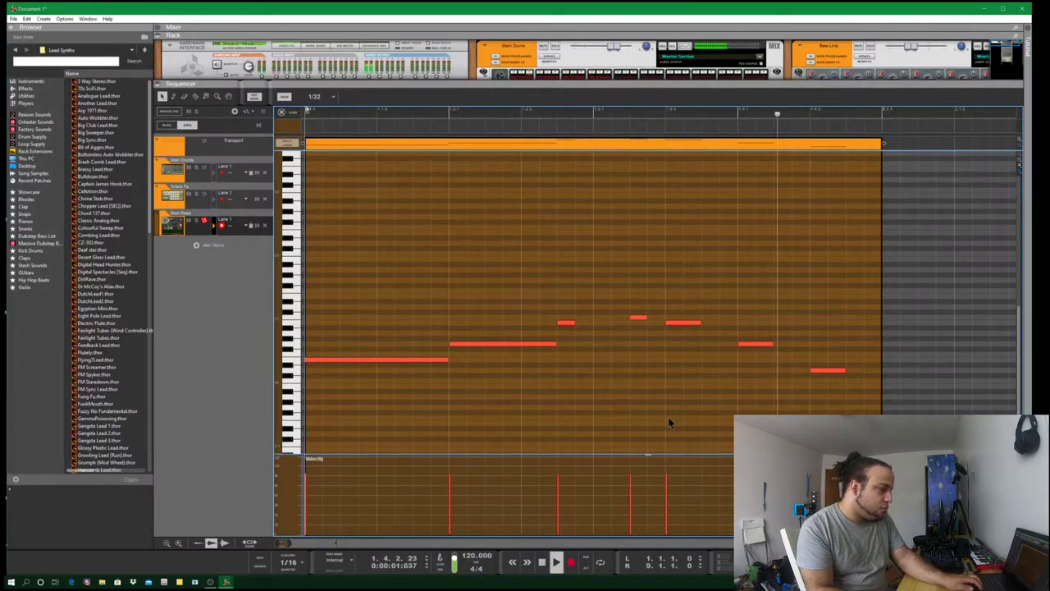
key("space")
key("space")
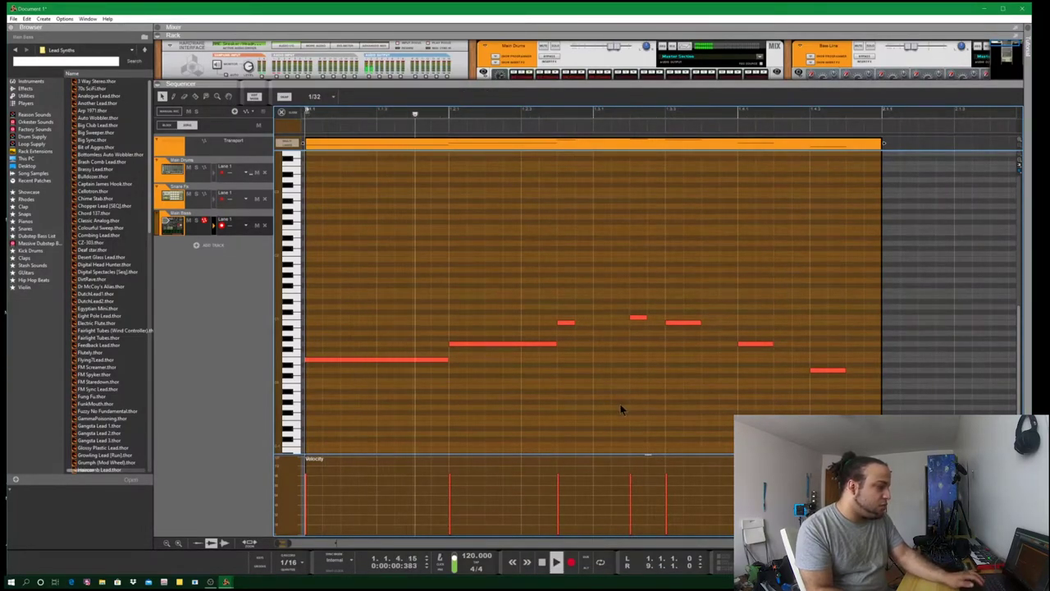
- Lengthen the bass note at 1.3.2 to a full sixteenth and try to save the song as Document 1.reason
left_click(637, 317)
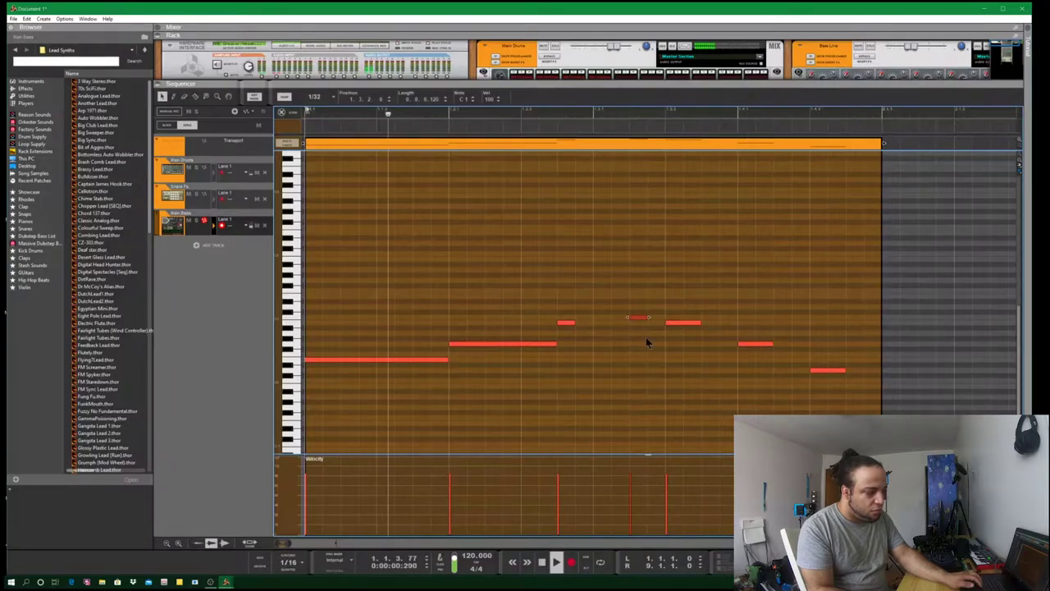
key("space")
left_click_drag(648, 316, 665, 317)
key("space")
left_click(631, 427)
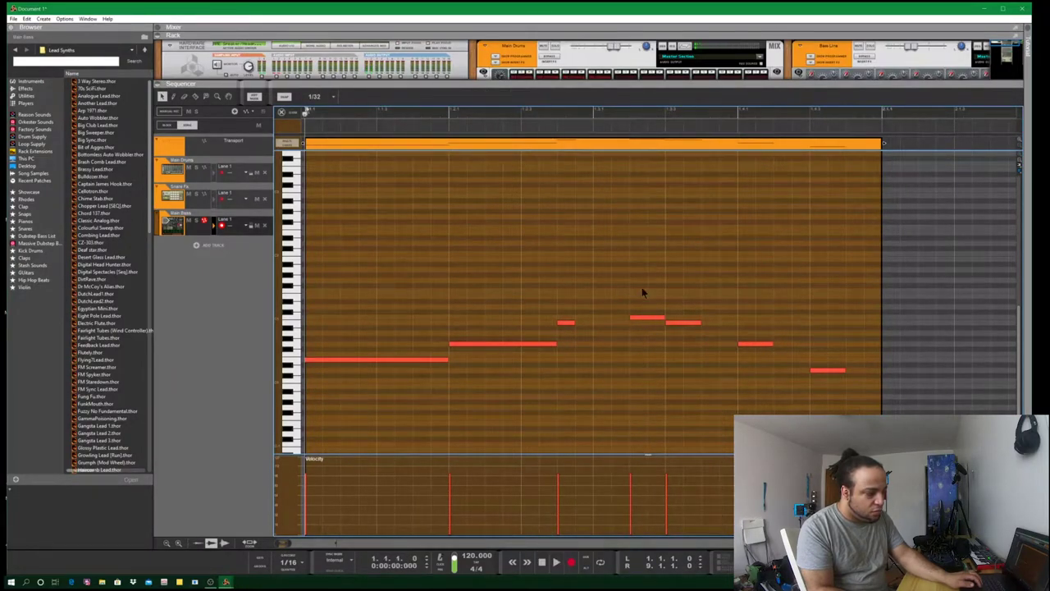
key("ctrl+s")
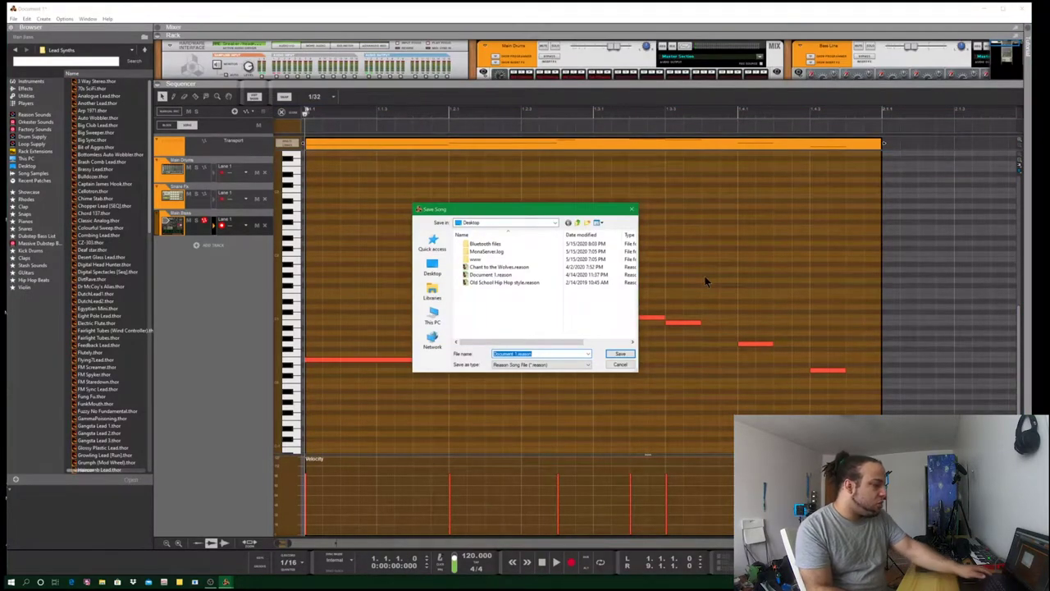
key("Return")
- Leave the clip editor and play back the two-bar drum and bass arrangement
key("space")
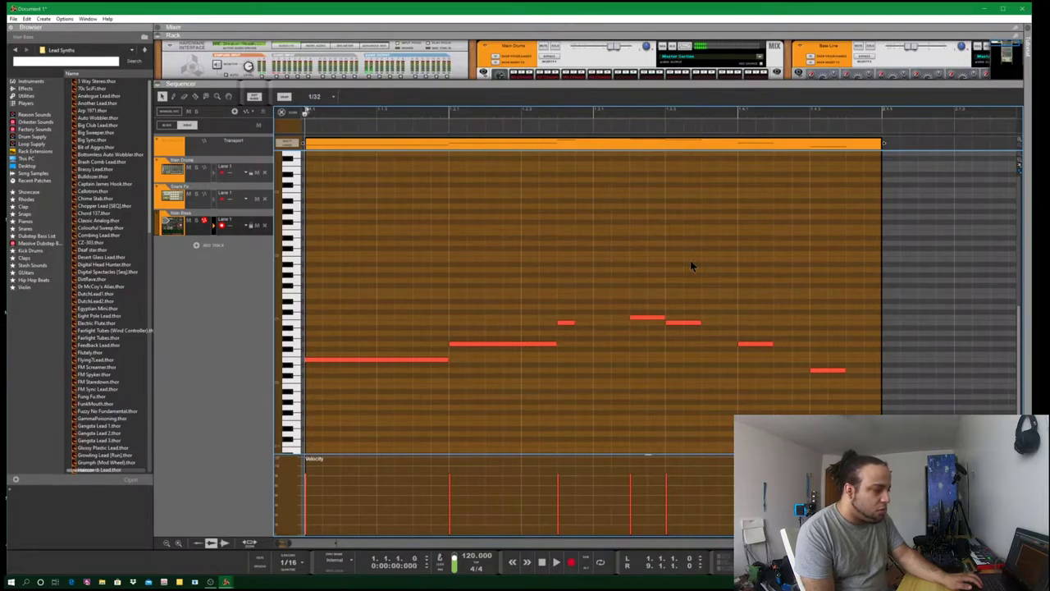
key("ctrl+e")
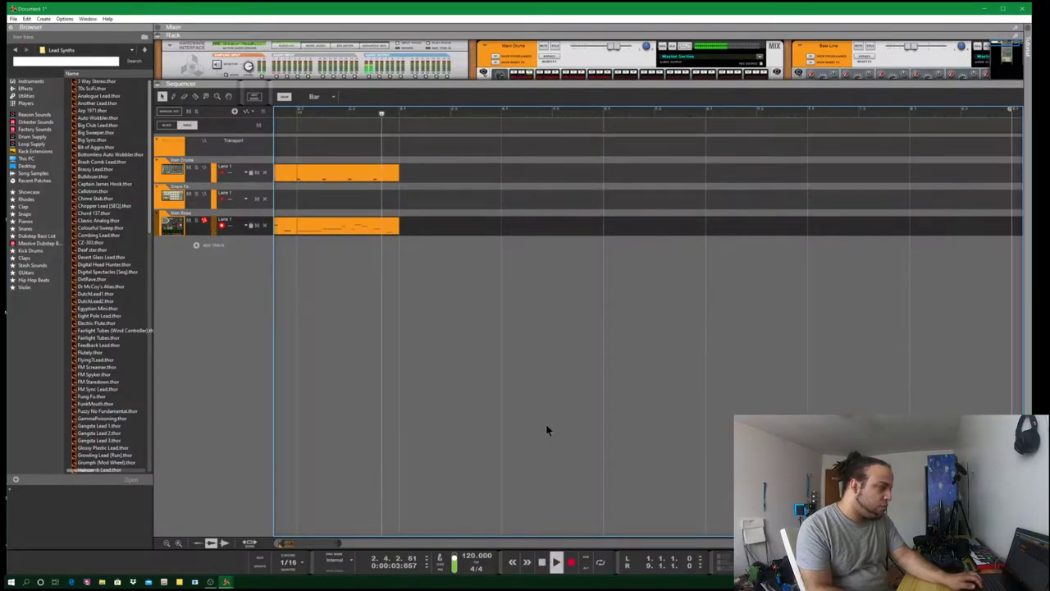
key("space")
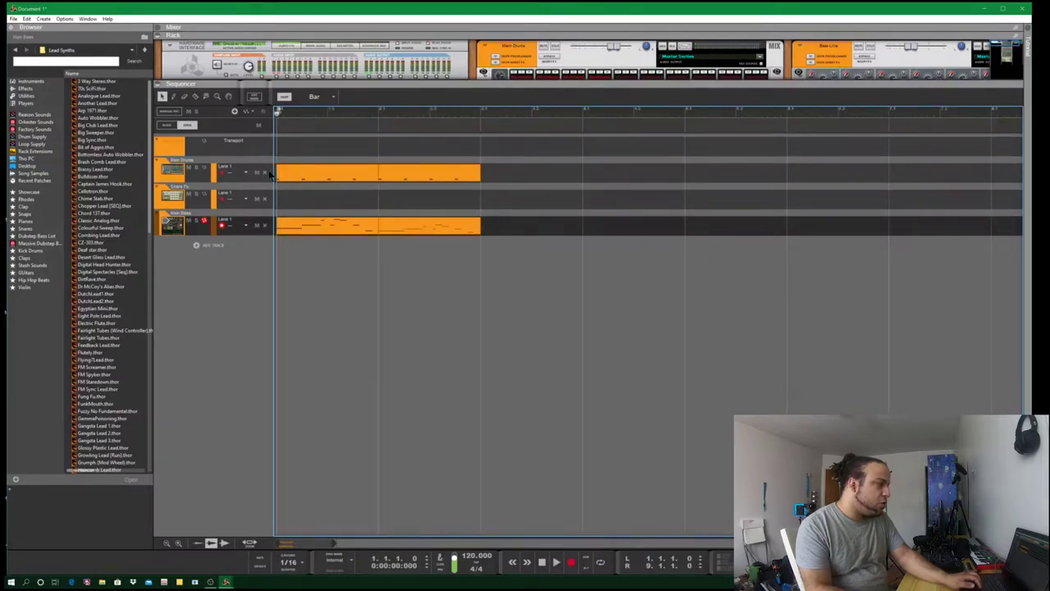
- Add a second lane to the Main Drums track with a two-bar clip of hits on beats 2 and 4, and audition it
left_click(189, 182)
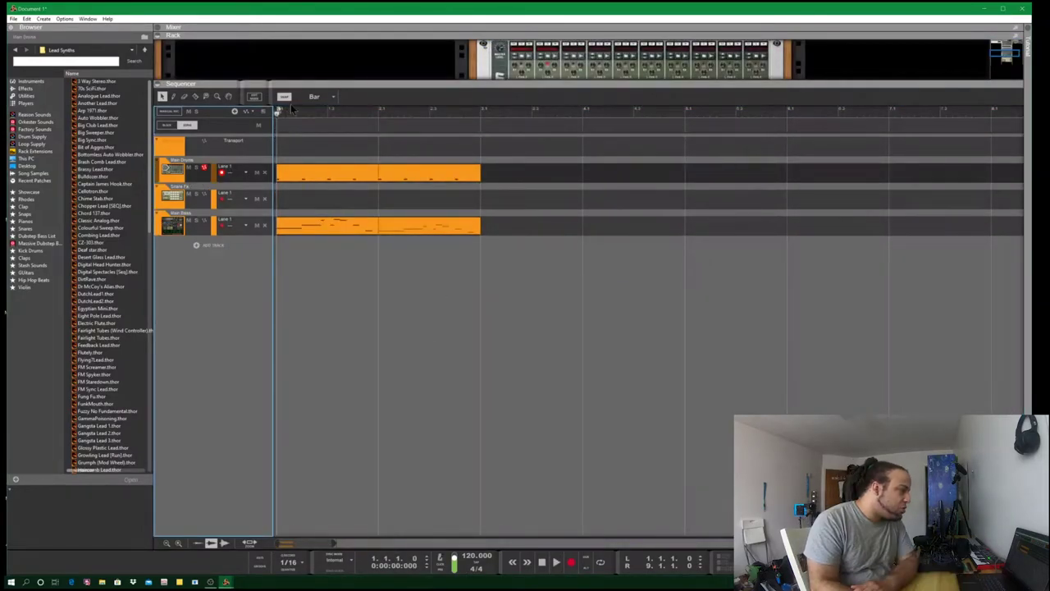
left_click(234, 111)
left_click(298, 292)
left_click_drag(329, 190, 309, 177)
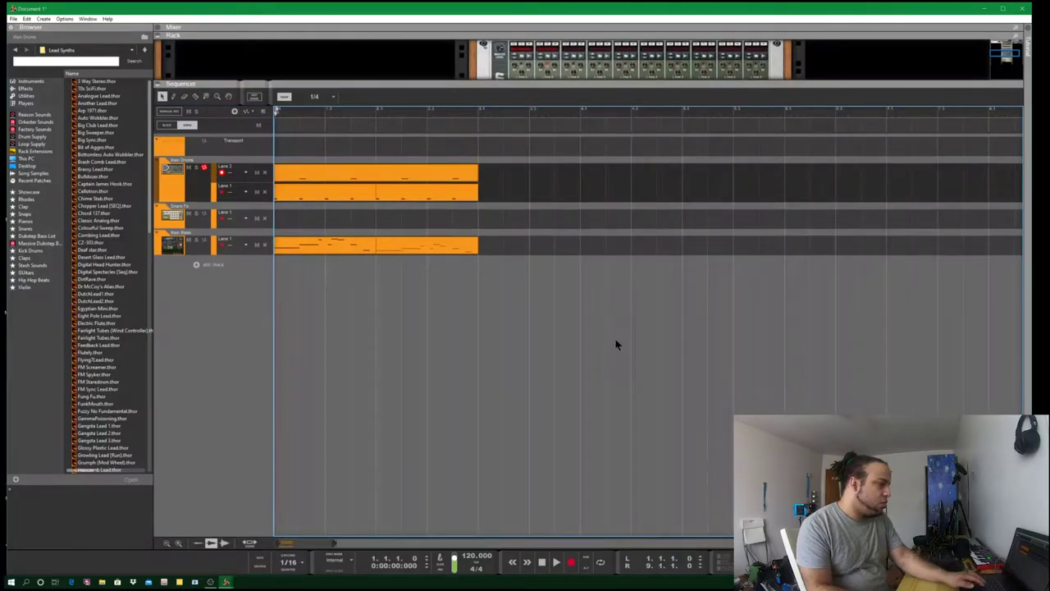
key("space")
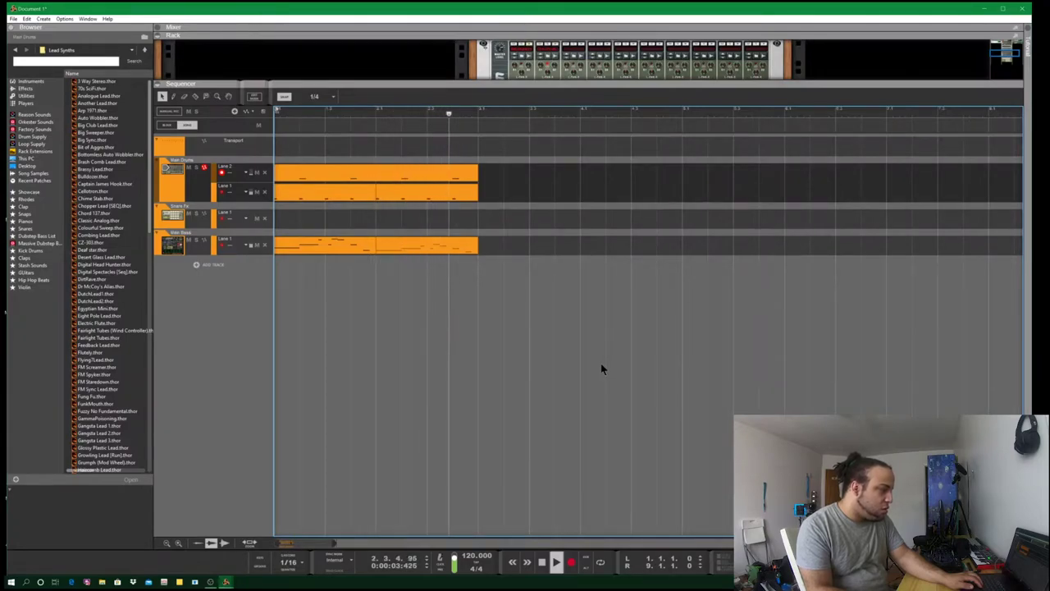
key("space")
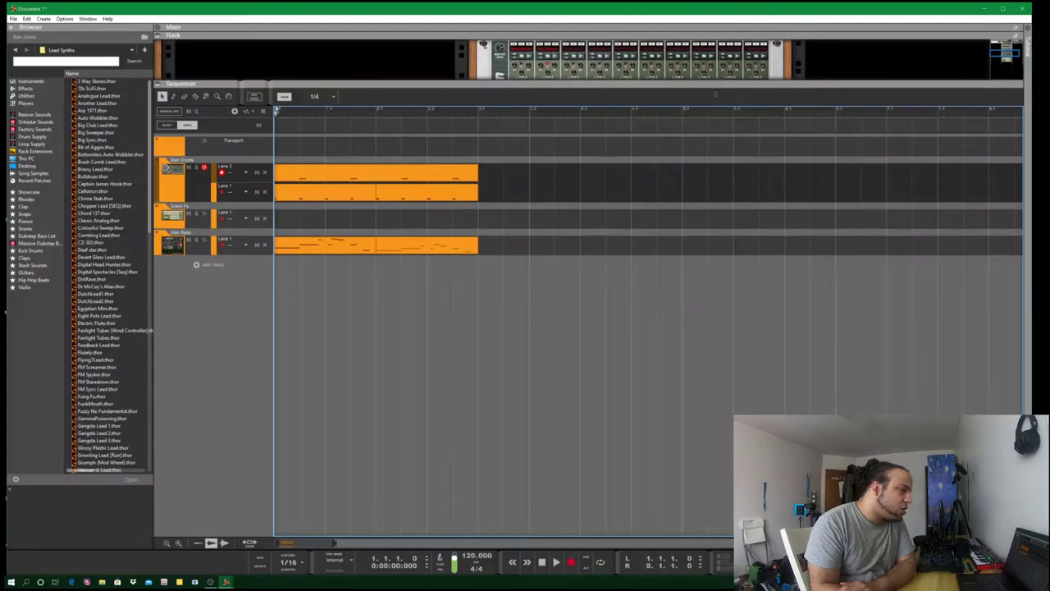
- Enlarge the rack area, then duplicate all drum and bass clips so the copies start at bar 3
left_click_drag(715, 95, 705, 191)
key("ctrl+a")
key("ctrl+c")
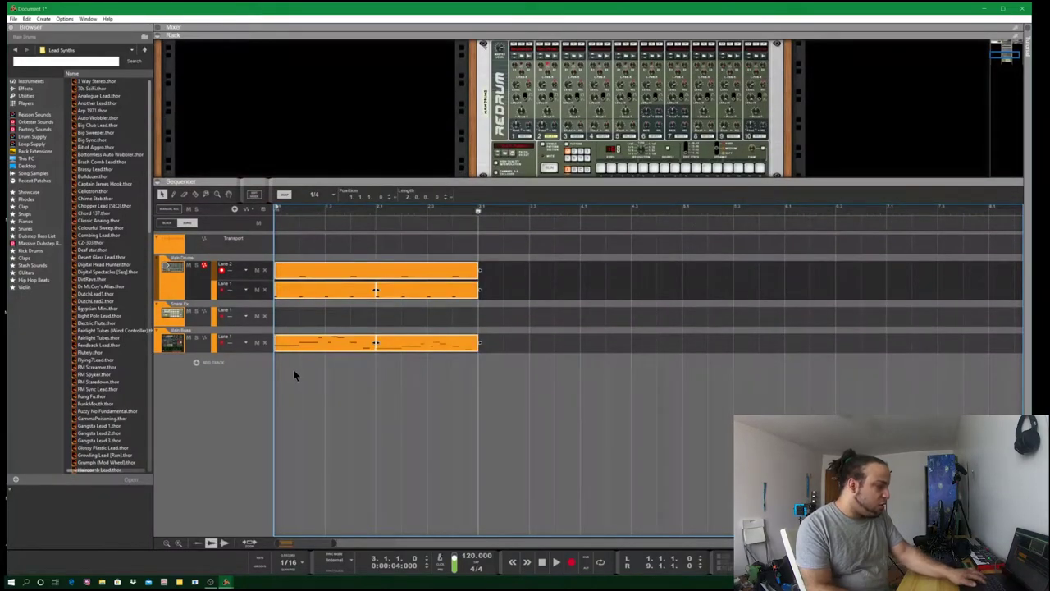
key("ctrl+v")
left_click(771, 402)
key("space")
key("space")
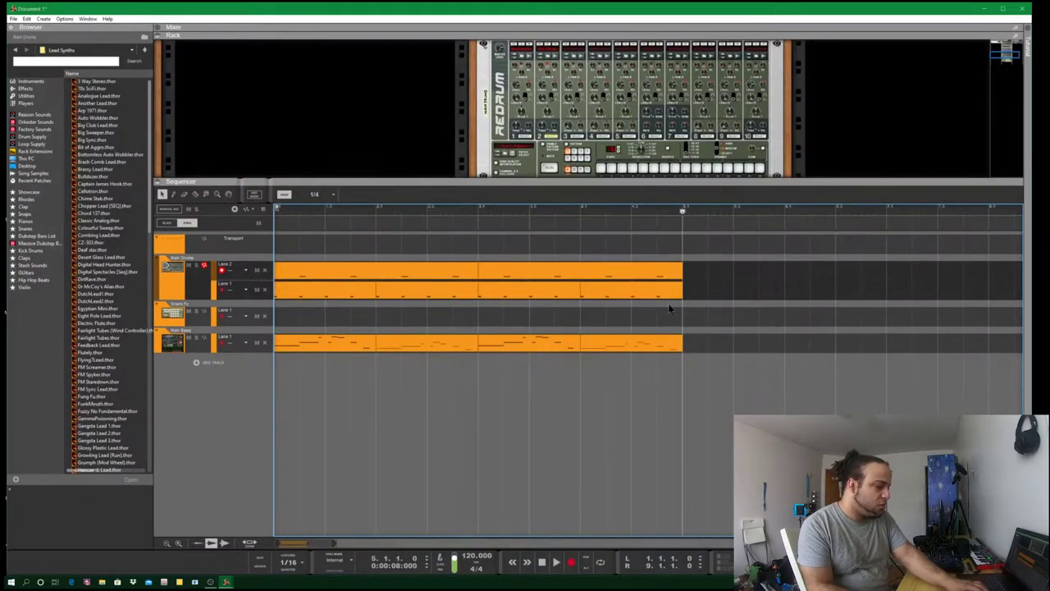
- Check the last bass clip in the editor, close it and play back the four-bar arrangement
double_click(661, 342)
key("space")
key("Escape")
left_click(337, 294)
left_click_drag(323, 544, 315, 543)
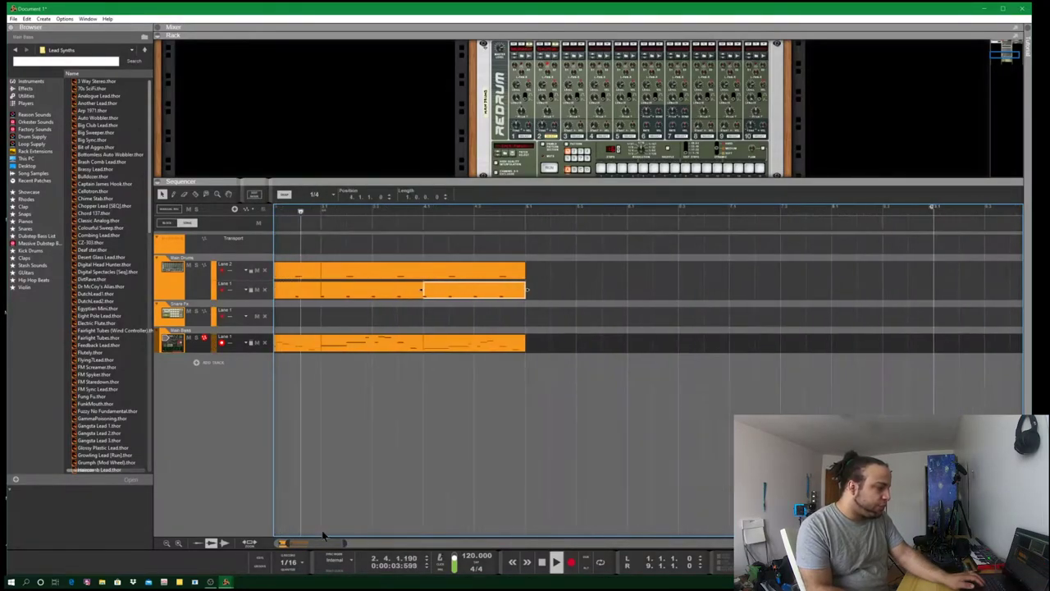
left_click(457, 458)
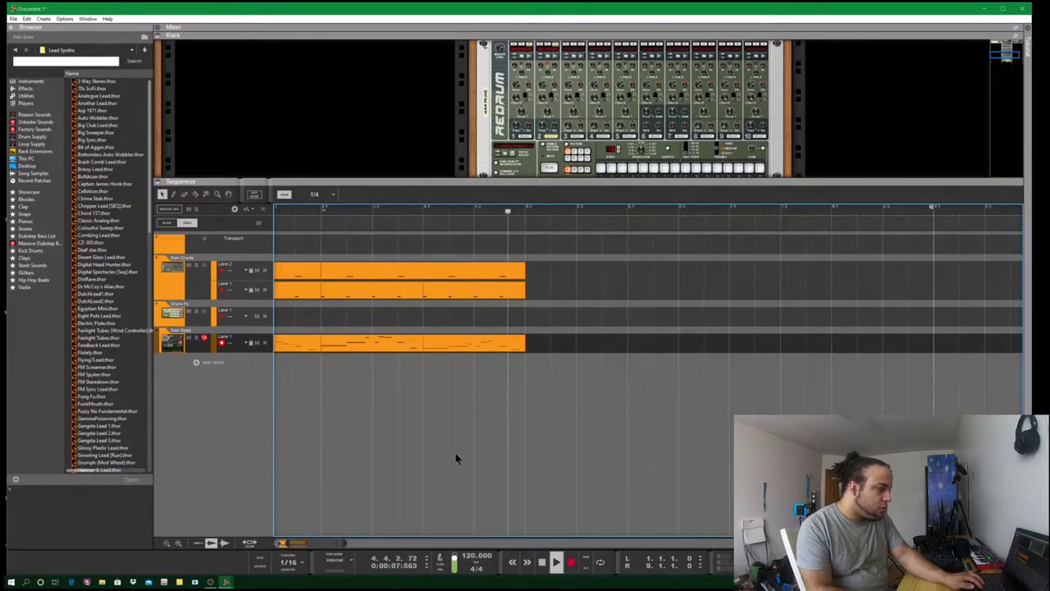
key("space")
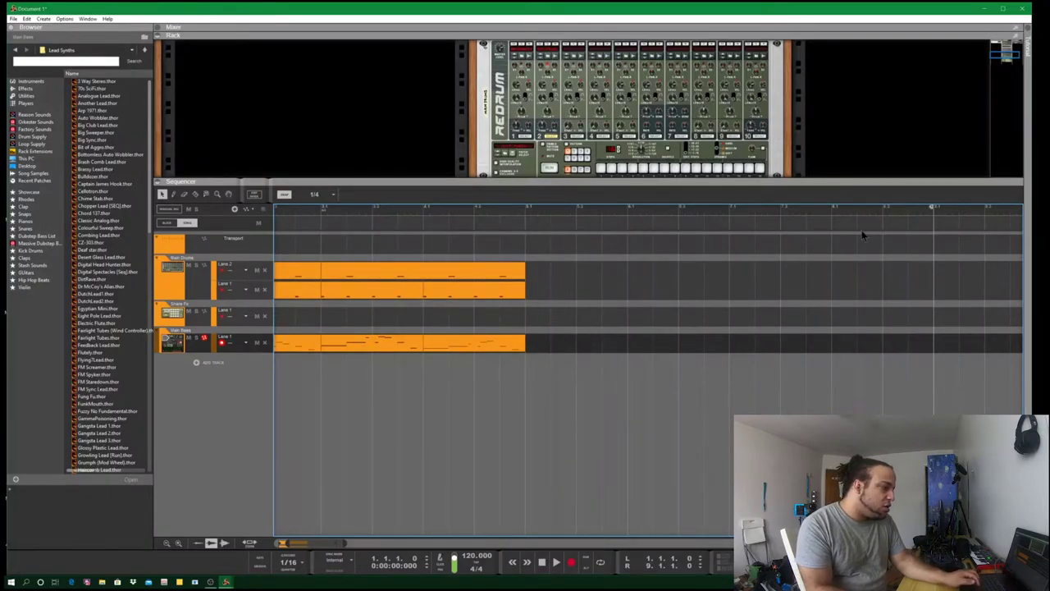
- Bring the mixer's channel compressors into view above the rack and play back the arrangement to check the Bass Line channel's compression
left_click_drag(835, 179, 838, 279)
left_click(837, 257)
scroll(837, 258, "up", 5)
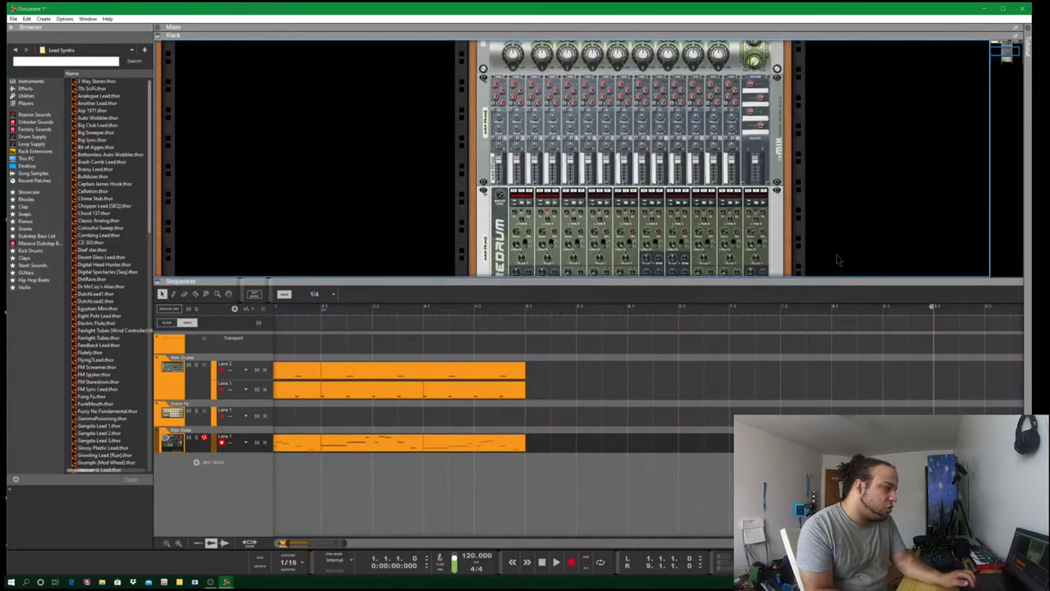
left_click_drag(831, 35, 818, 189)
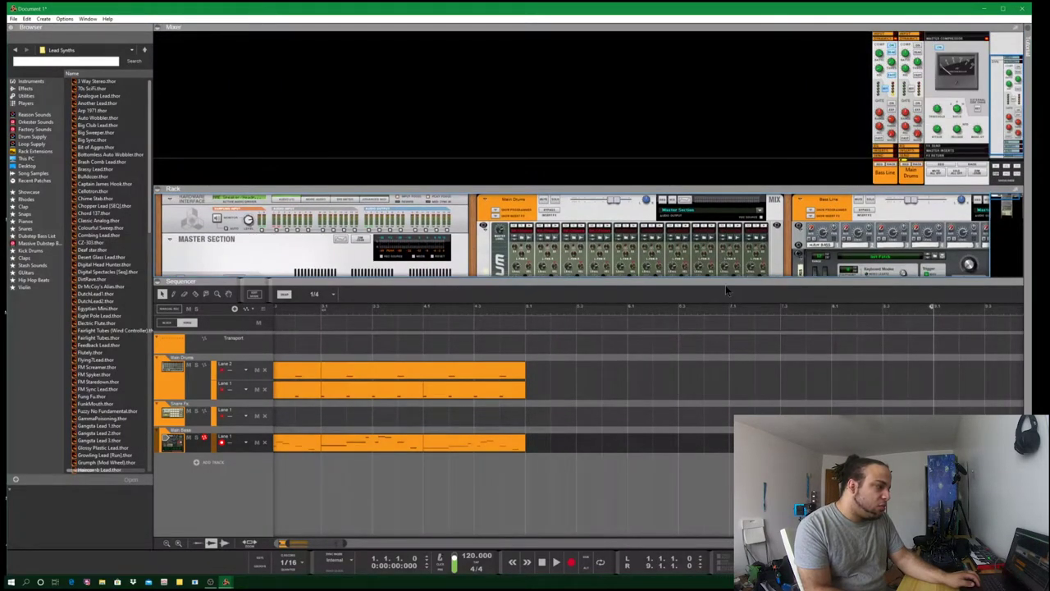
left_click_drag(797, 278, 808, 287)
left_click_drag(845, 187, 849, 173)
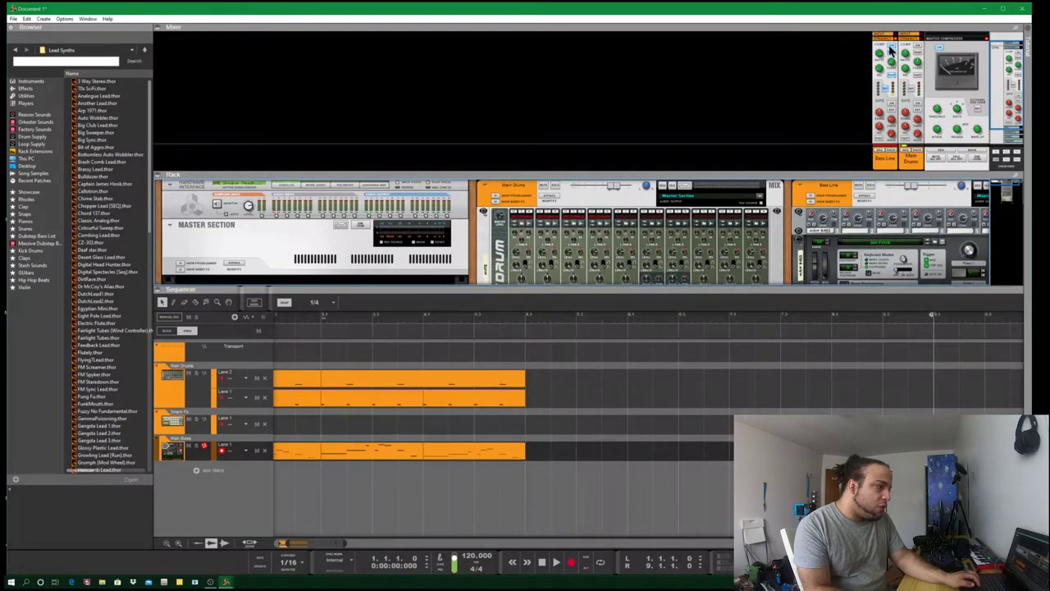
left_click(712, 333)
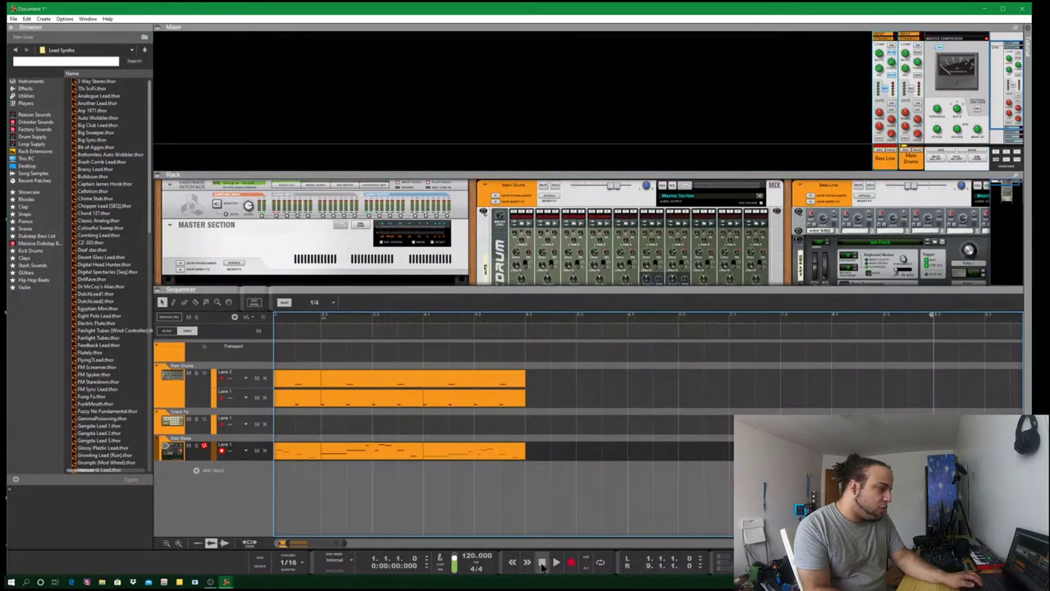
key("space")
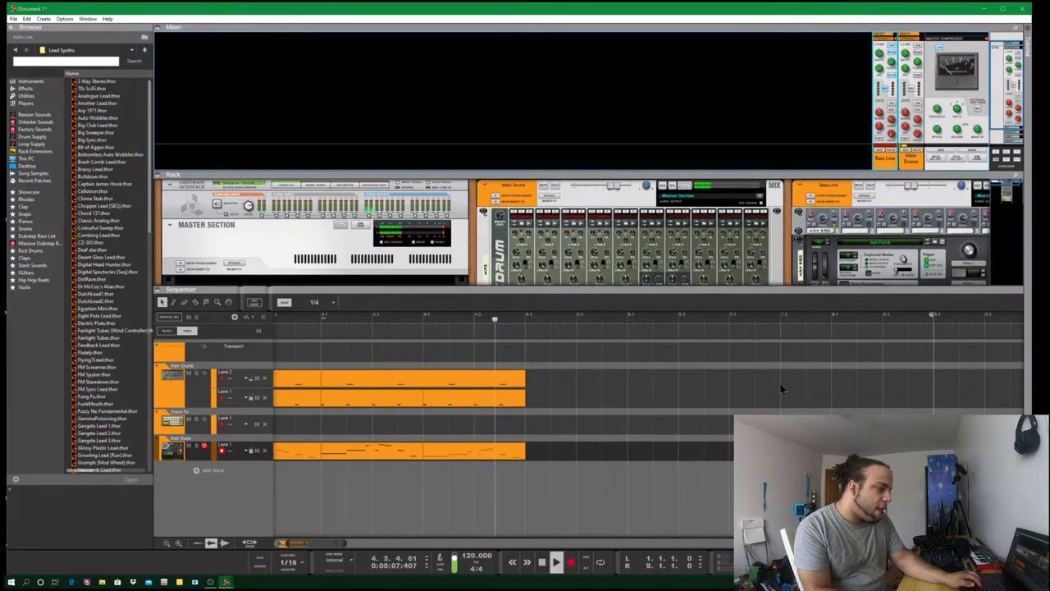
key("space")
key("space")
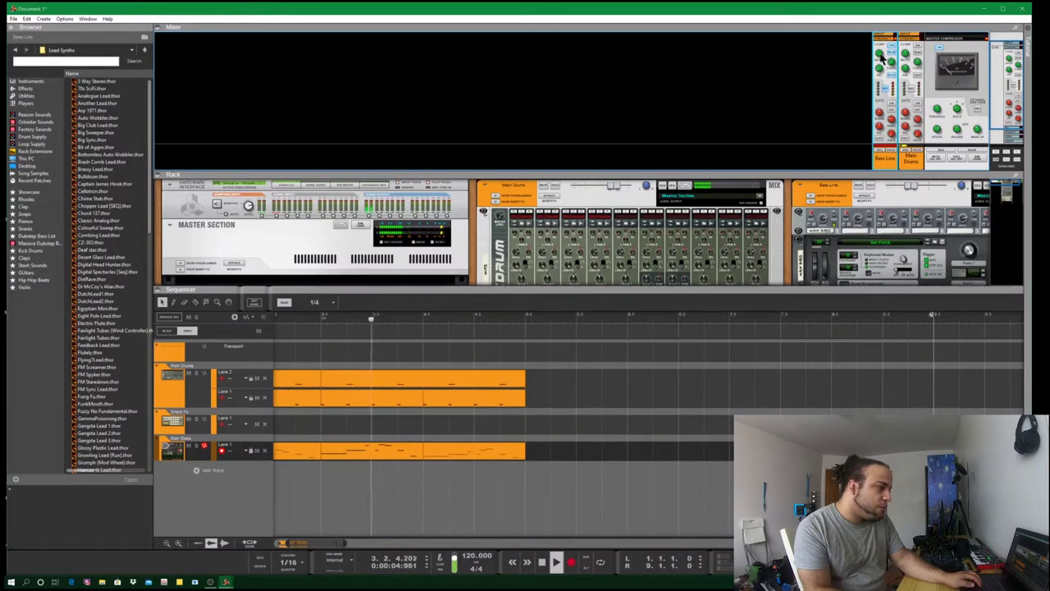
key("space")
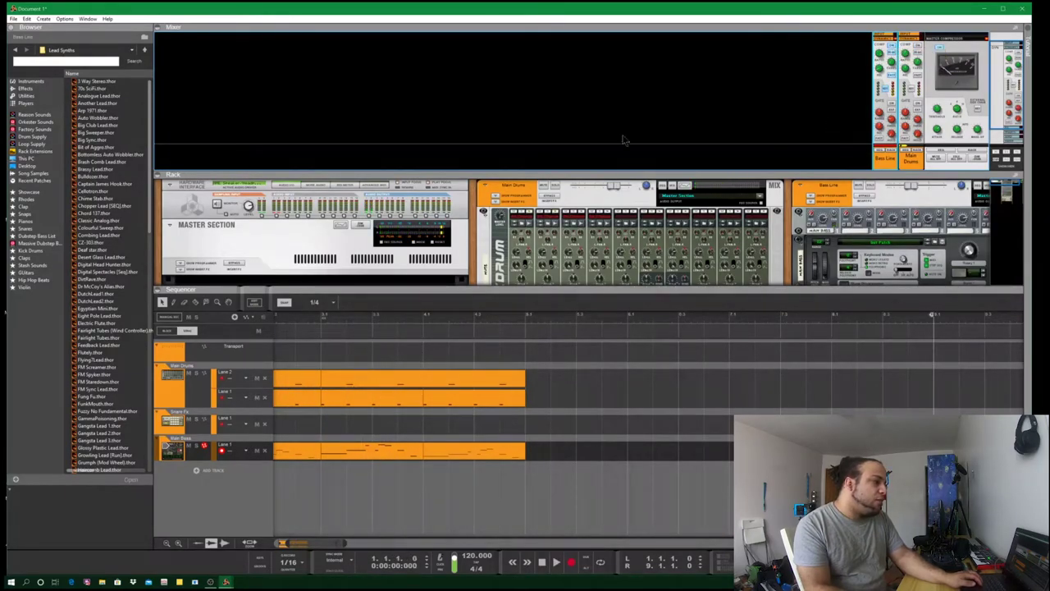
- Enlarge the rack, fold the devices below the first Redrum from Directre down to Kong, and list the Effects devices in the browser
left_click_drag(640, 172, 654, 60)
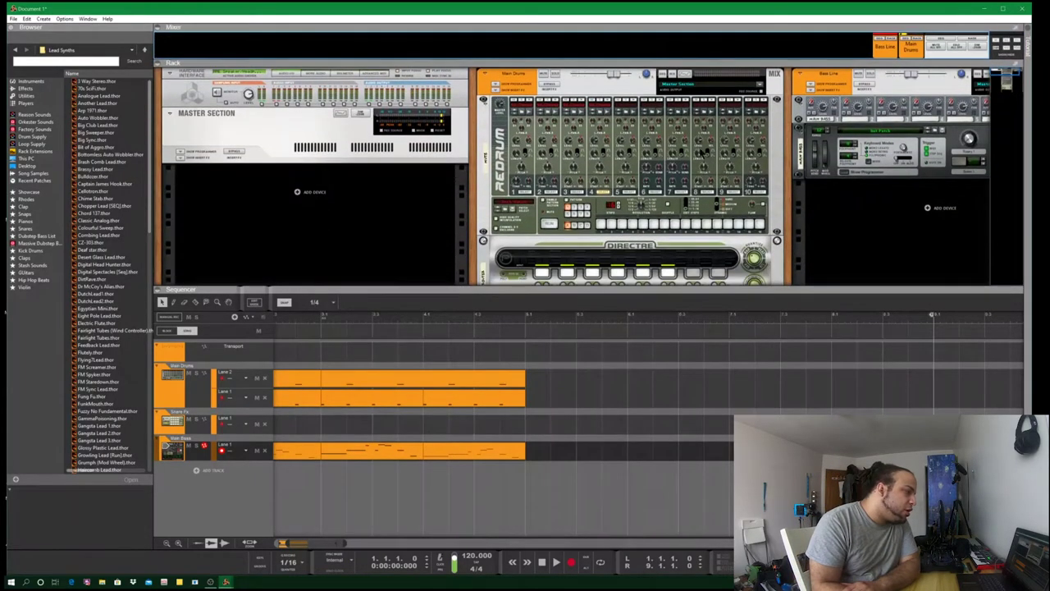
left_click_drag(783, 261, 666, 246)
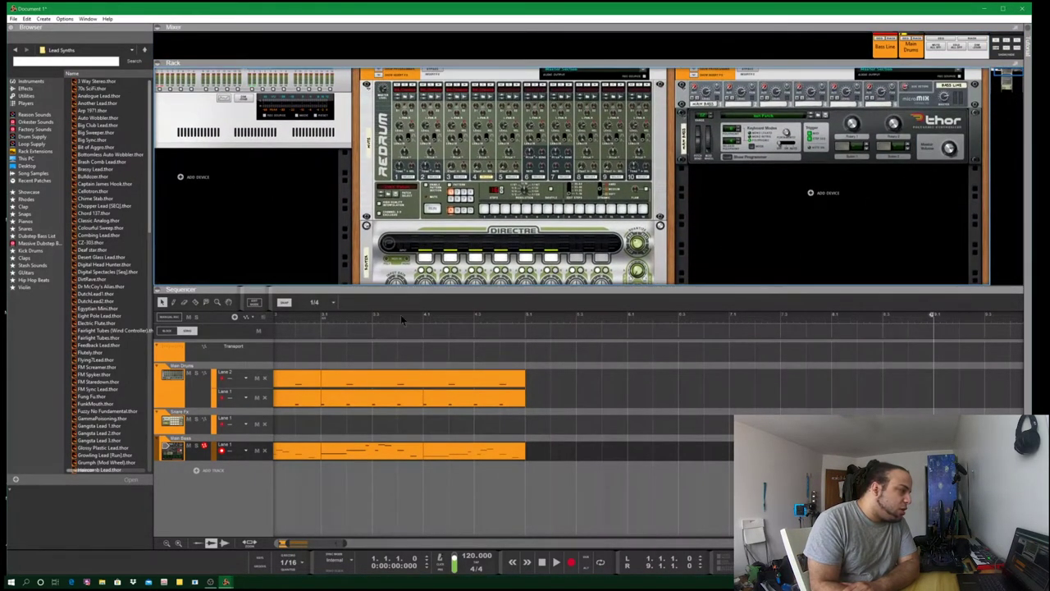
left_click_drag(427, 290, 427, 448)
left_click(366, 240)
left_click(366, 239)
left_click(368, 253)
left_click(370, 265)
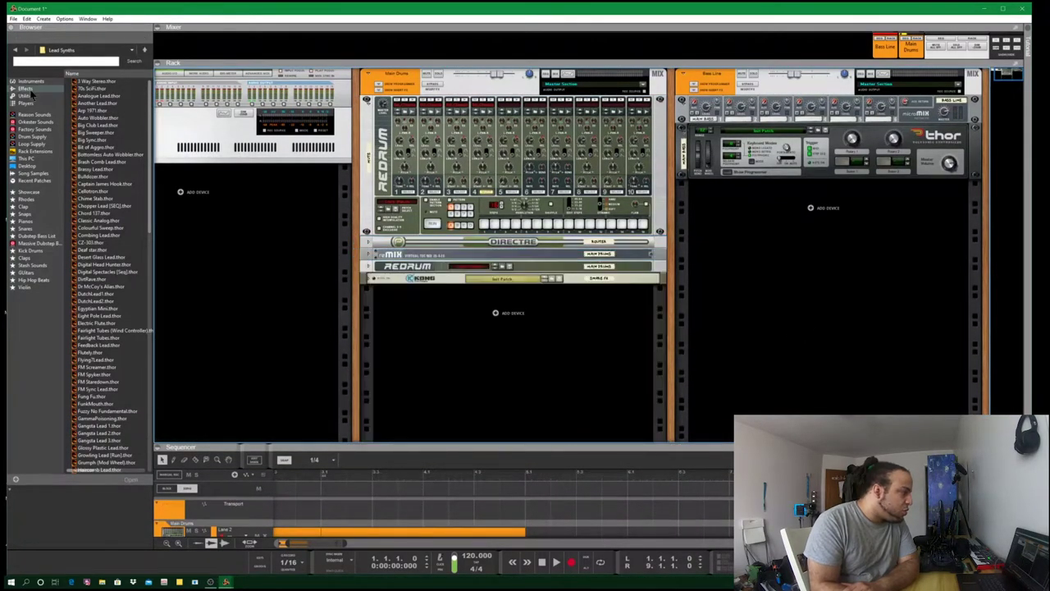
left_click(27, 89)
- Open Thor's programmer, set Filter 1 to State Variable and Oscillator 1 to Multi Oscillator, and play back the arrangement
left_click(749, 171)
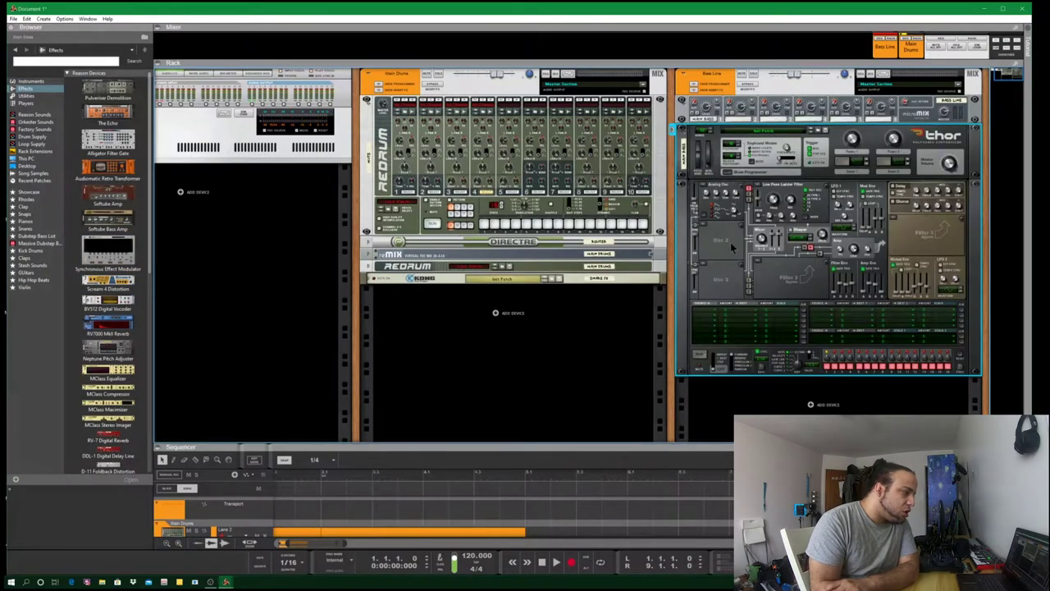
left_click(762, 194)
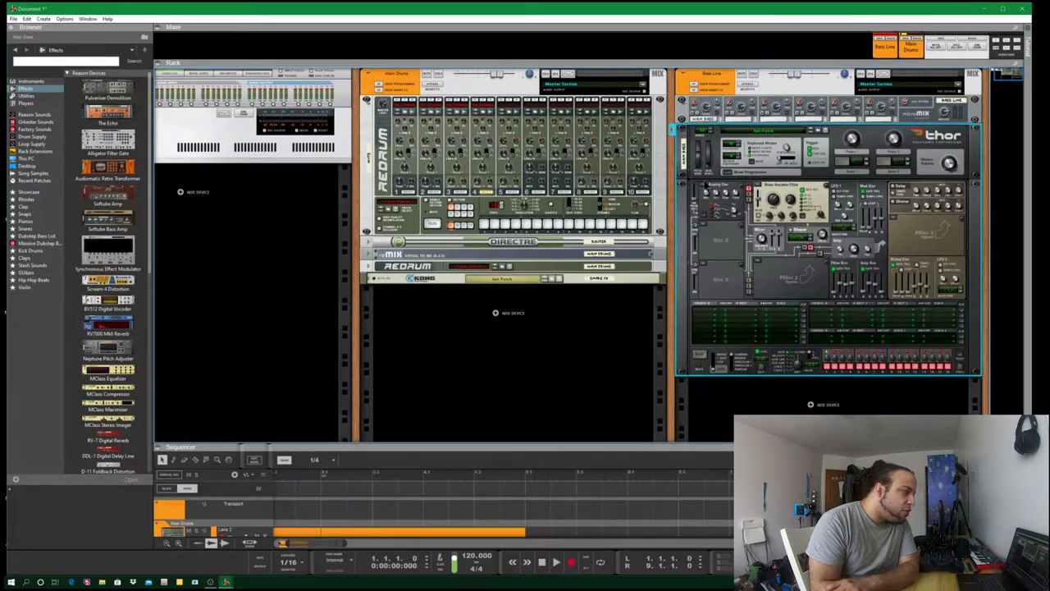
left_click(702, 187)
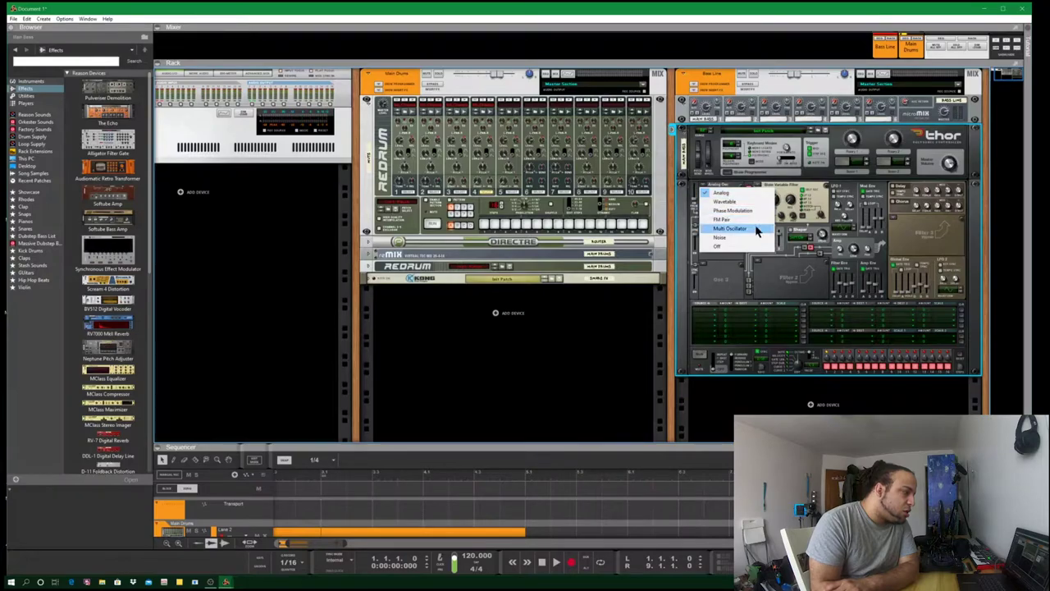
left_click(718, 242)
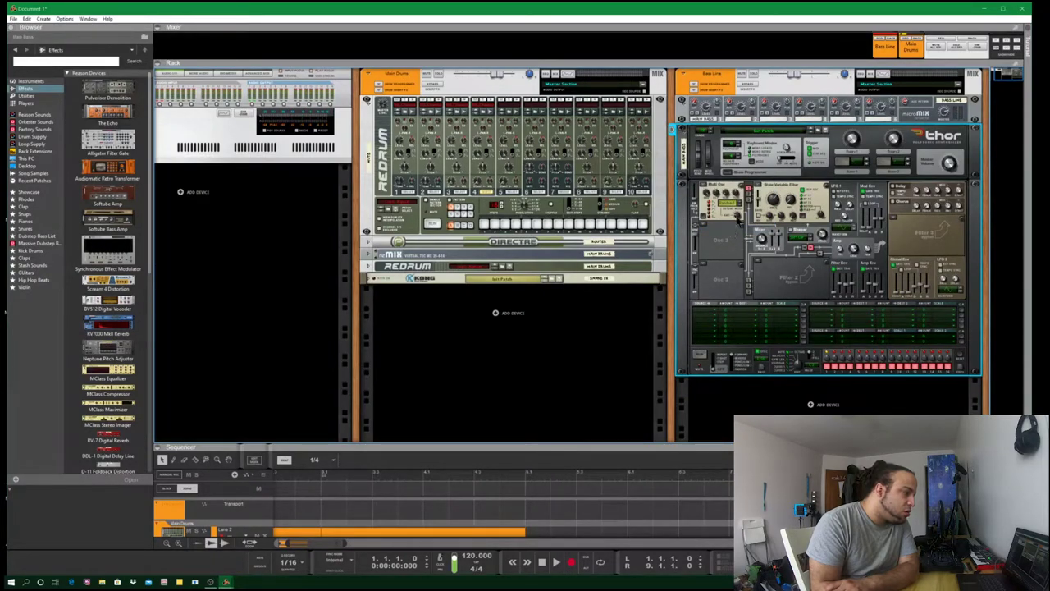
mouse_move(736, 216)
left_click_drag(534, 448, 538, 377)
left_click(555, 564)
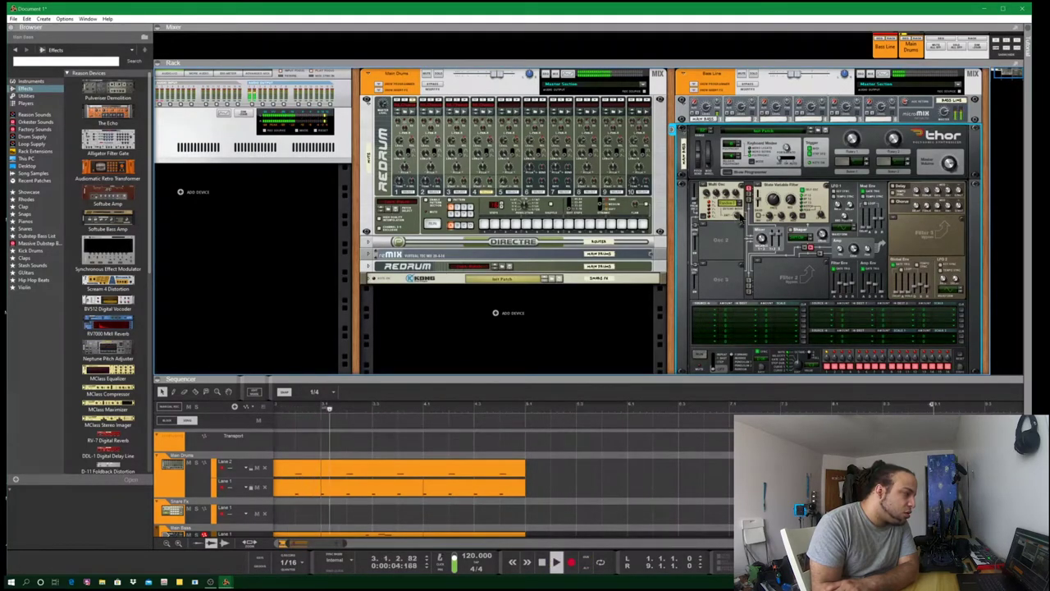
- Add a Scream 4 Distortion below the Bass Line Thor and play back the arrangement through it
mouse_move(789, 202)
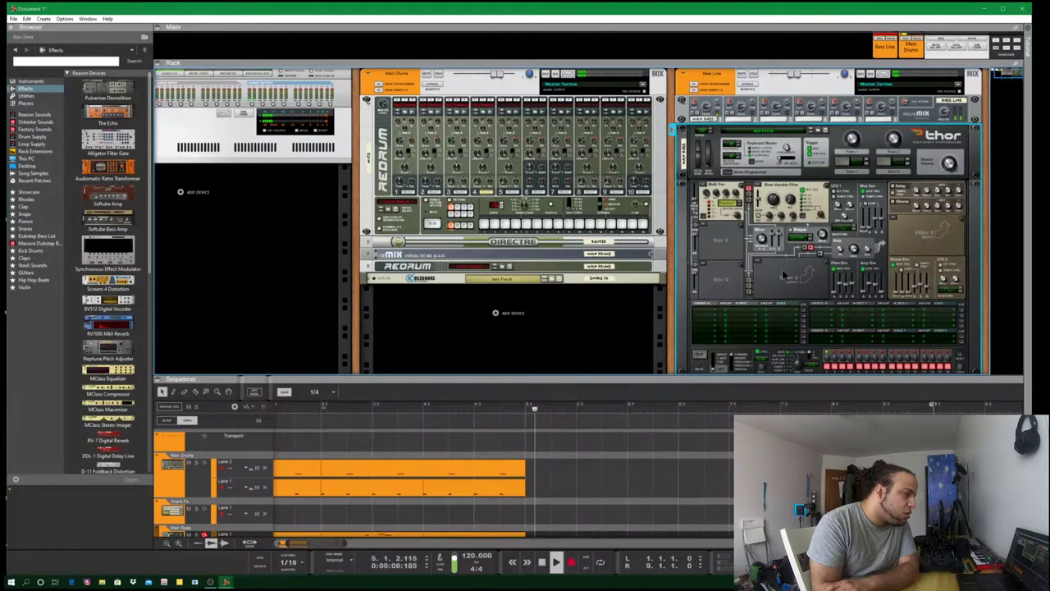
scroll(782, 269, "down", 3)
key("space")
mouse_move(107, 281)
left_mouse_down()
mouse_move(632, 320)
mouse_move(797, 297)
mouse_move(694, 326)
mouse_move(542, 305)
mouse_move(870, 275)
mouse_move(836, 289)
left_mouse_up()
left_click(557, 564)
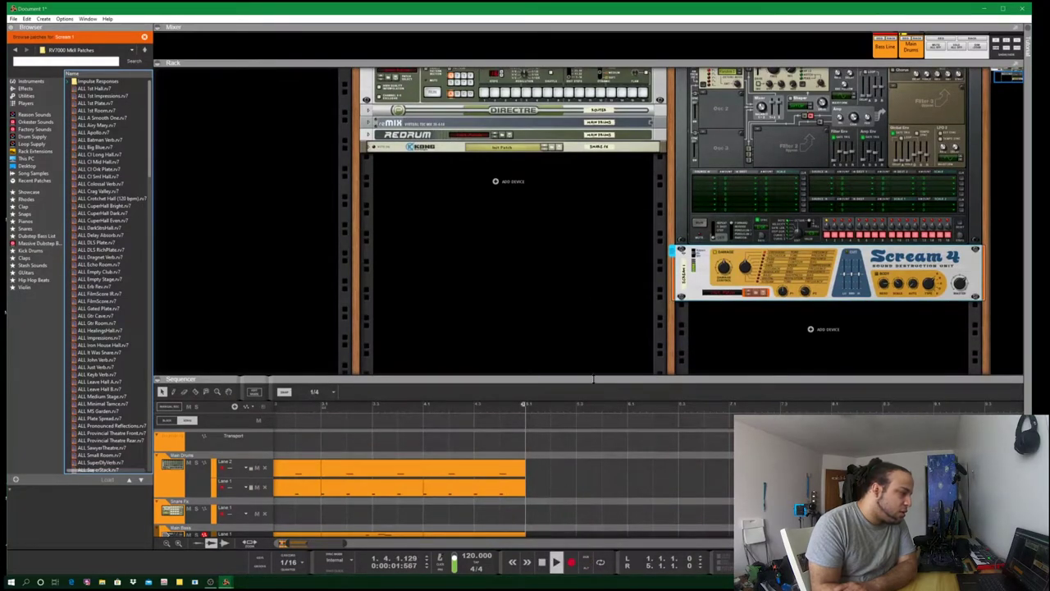
- Loop the first four bars and adjust Scream 4's damage settings during playback, with the sequencer slightly enlarged
left_click_drag(593, 379, 606, 369)
left_click(727, 268)
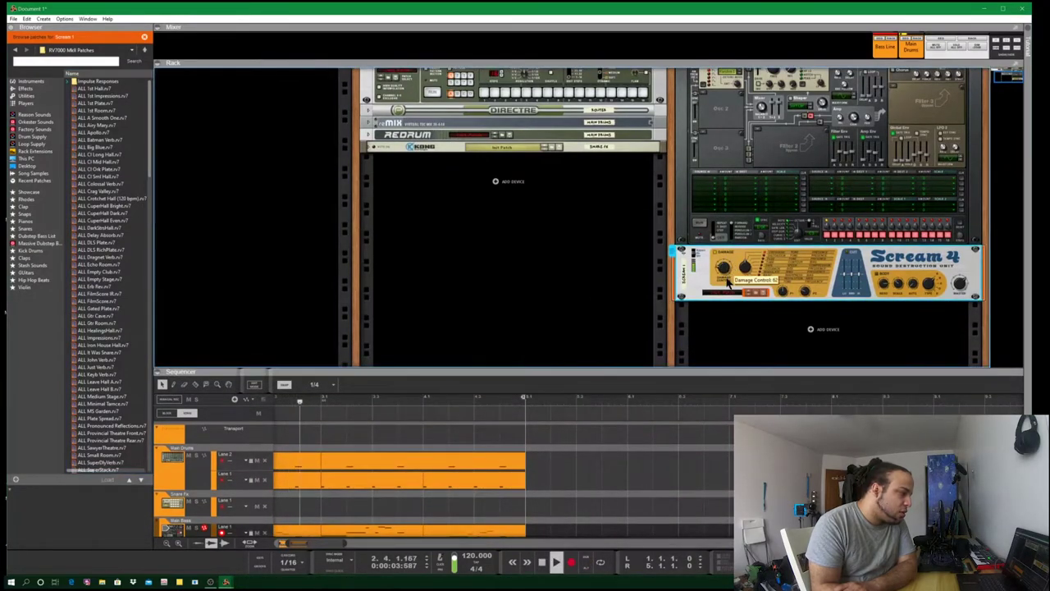
left_click(555, 563)
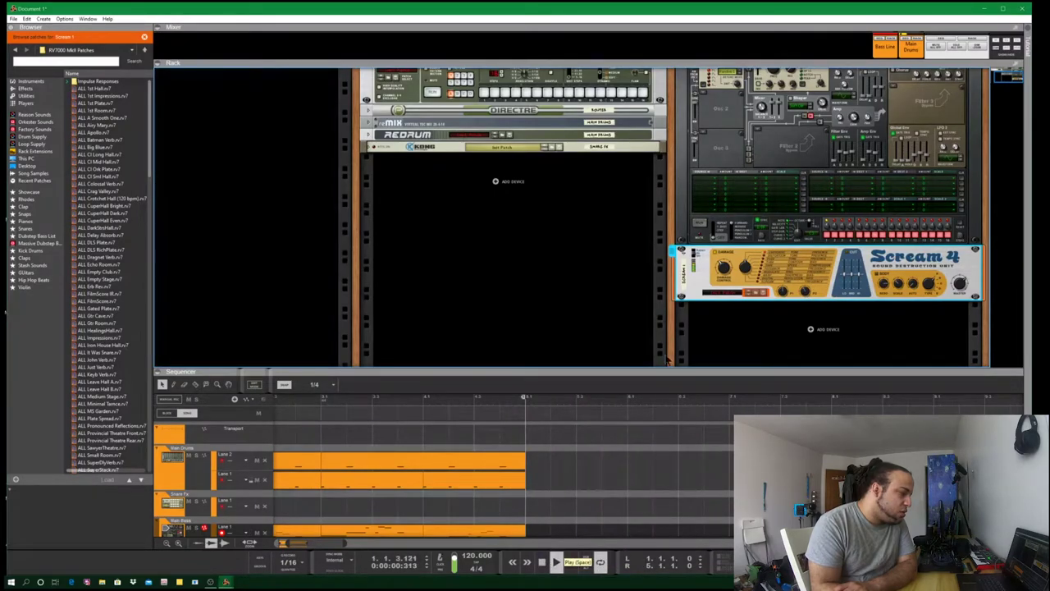
left_click(791, 299)
left_click(731, 273)
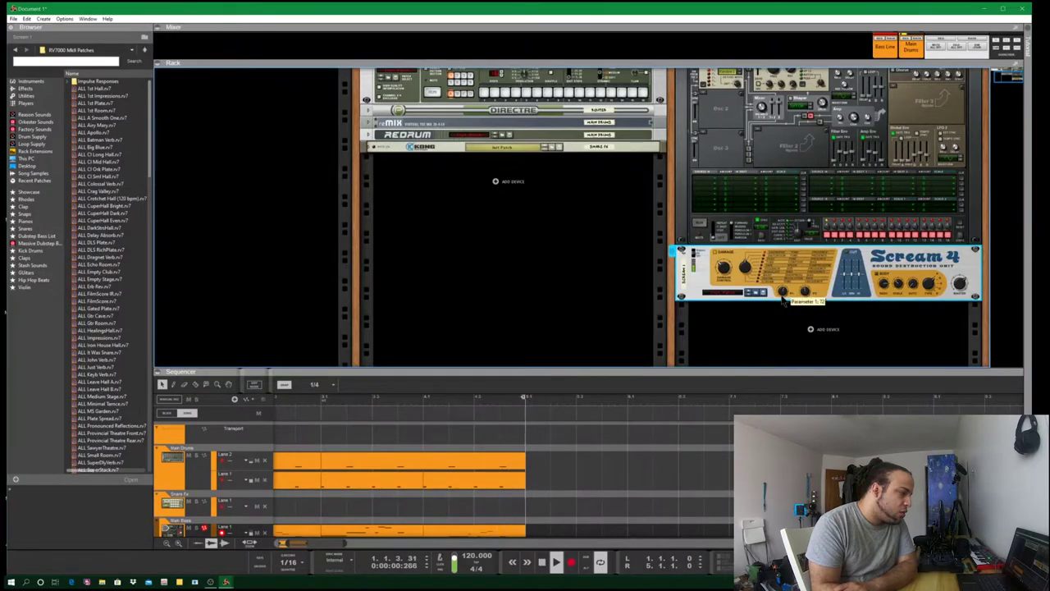
- Adjust the amp envelope release of the Bass Line Thor while the loop plays
left_click(883, 166)
left_click_drag(880, 167, 876, 164)
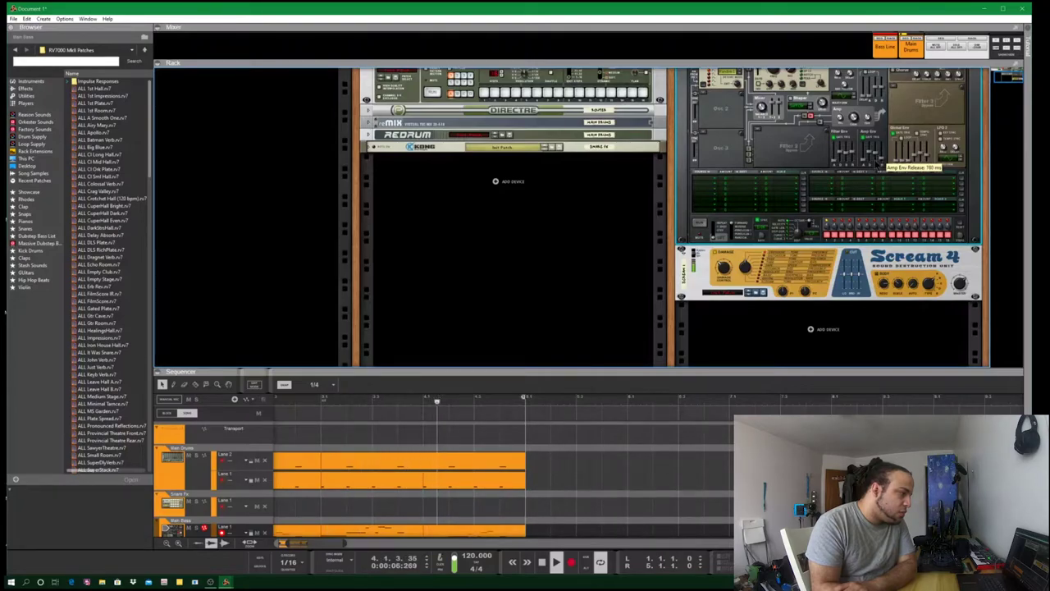
left_click(607, 250)
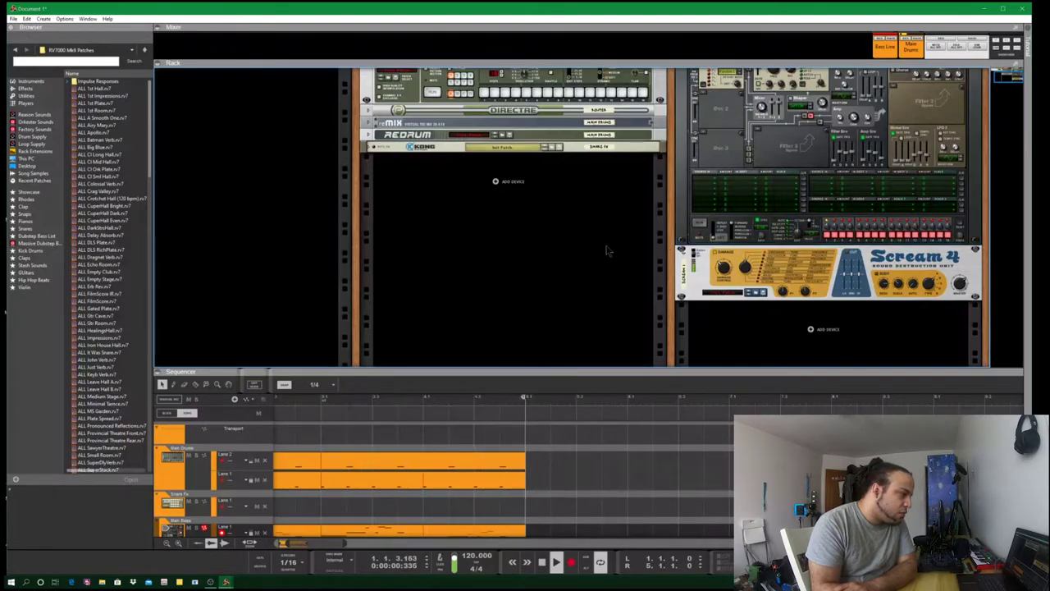
- Close the Bass Line Thor's programmer and list the Effects devices in the browser
left_click(725, 164)
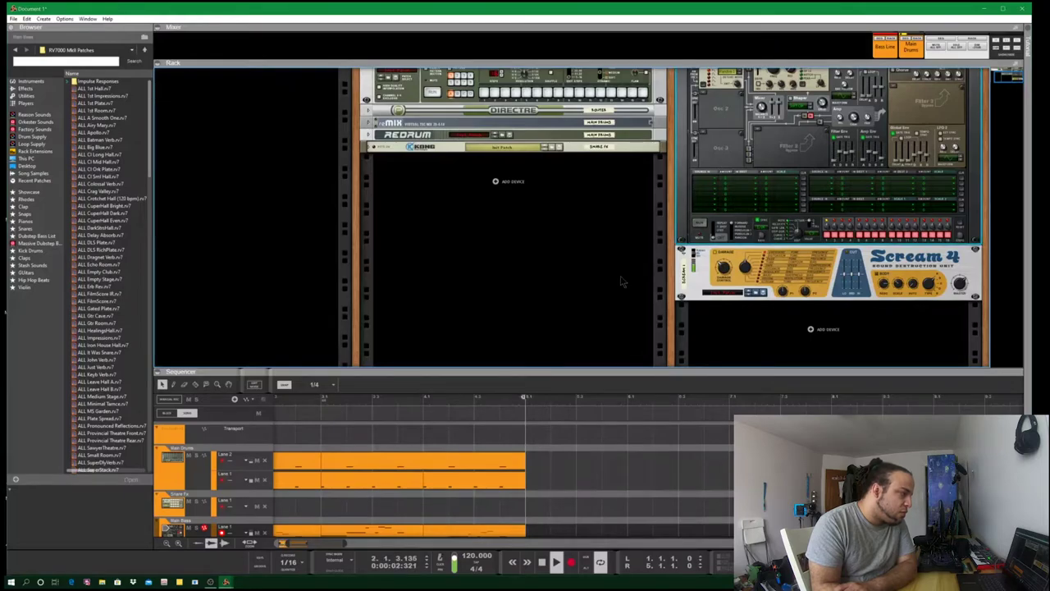
scroll(625, 282, "up", 2)
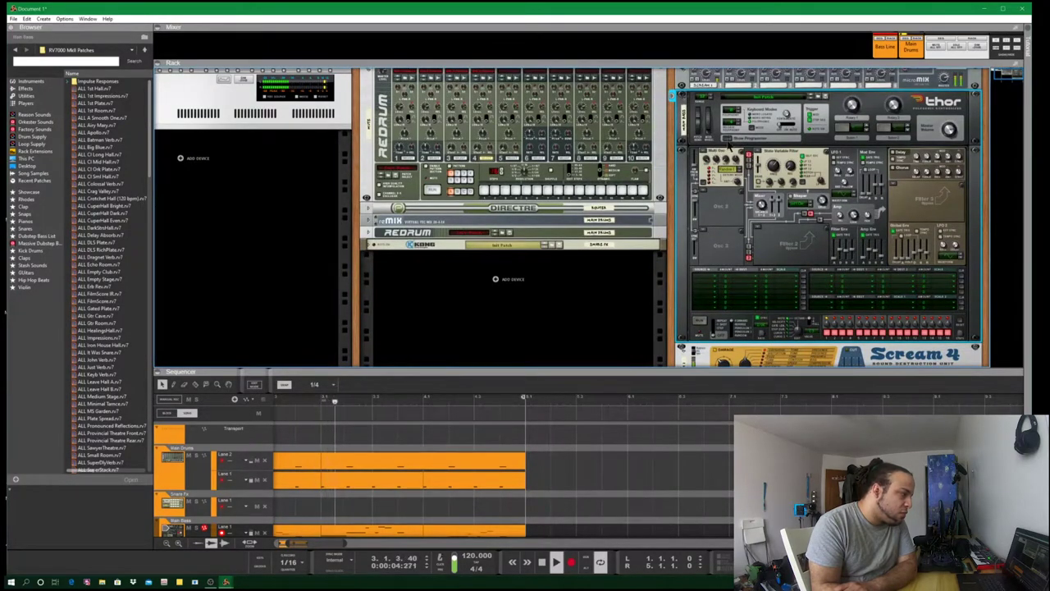
left_click(728, 143)
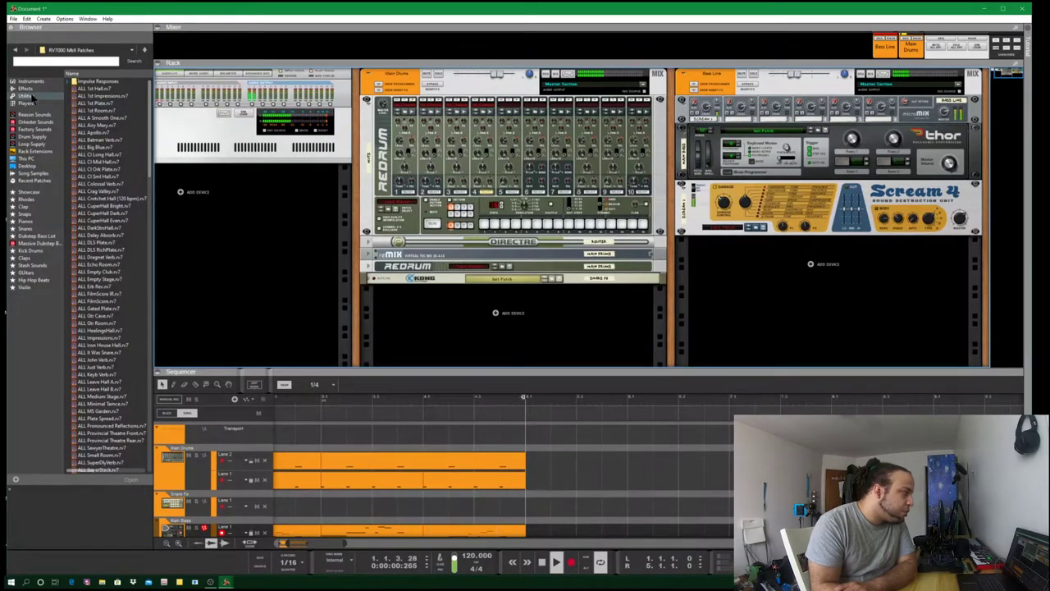
left_click(29, 90)
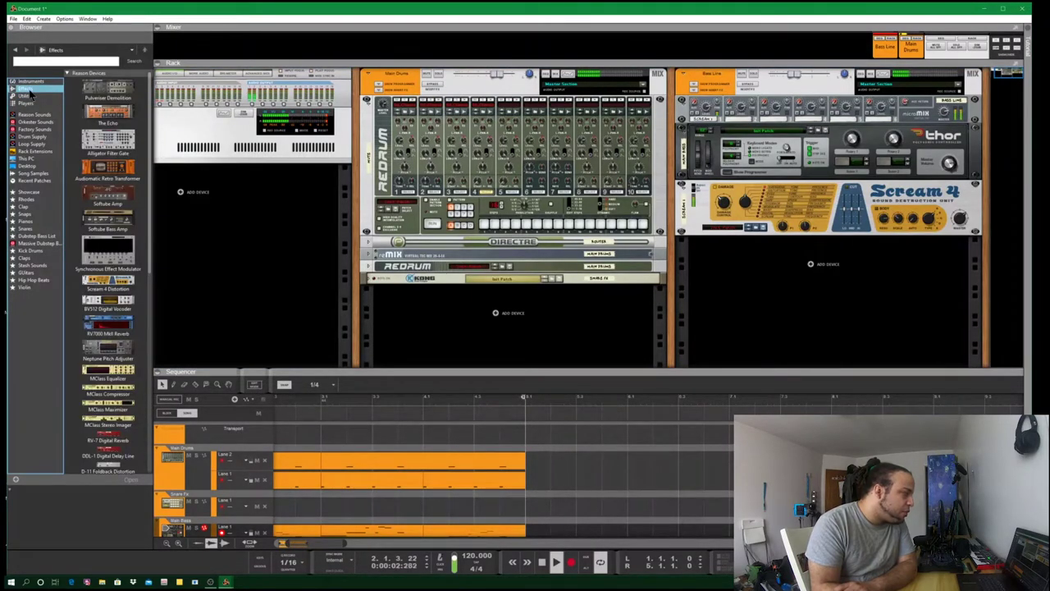
left_click(667, 302)
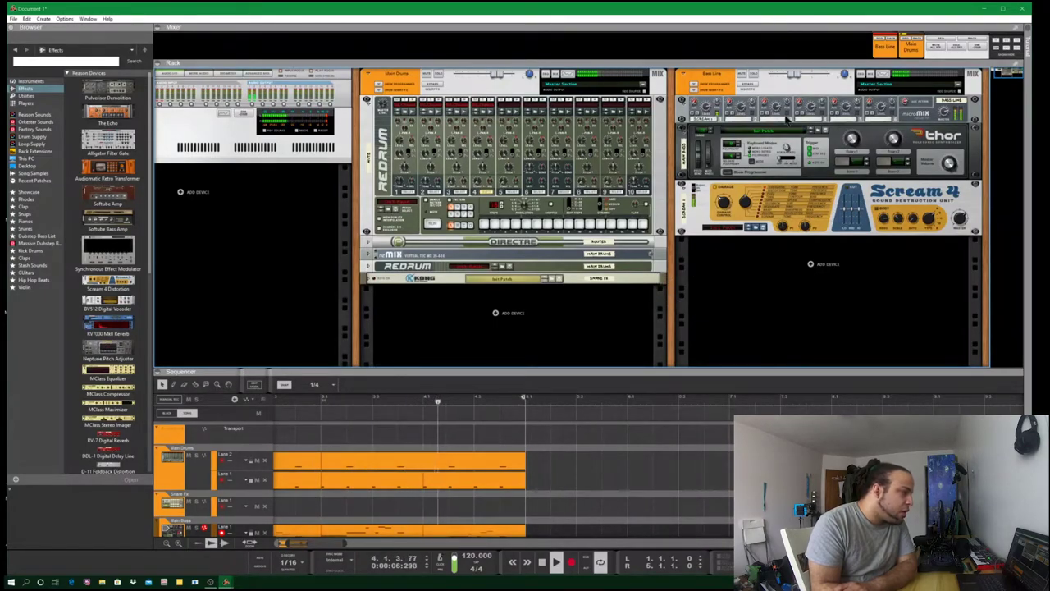
- Enable the Bass Line channel's compressor in the mixer, shrink the mixer again, and stop playback at the song start
left_click_drag(853, 62, 852, 186)
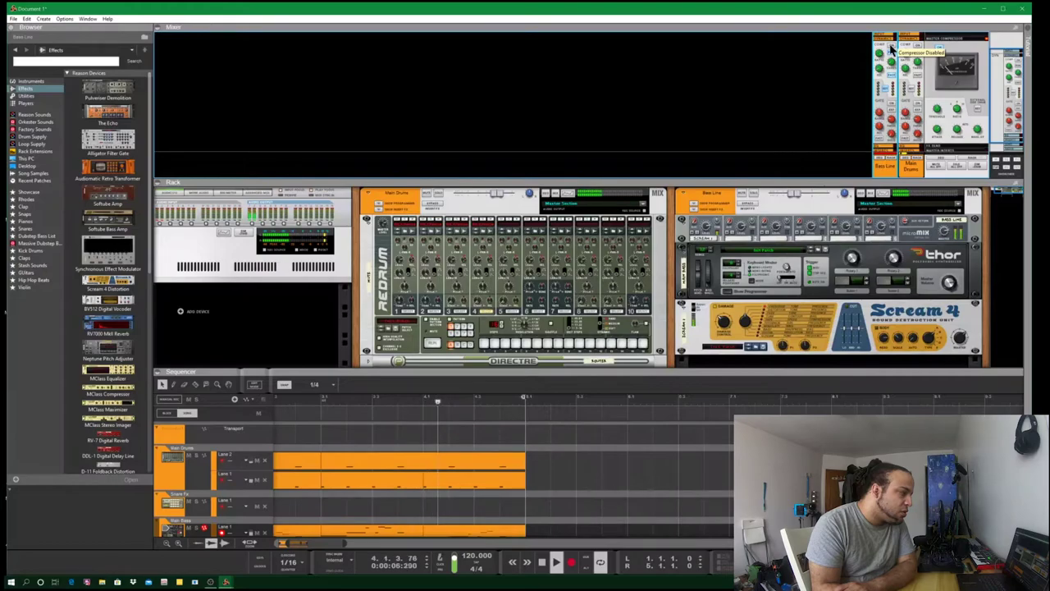
left_click(892, 49)
left_click_drag(712, 176, 694, 90)
scroll(623, 265, "down", 1)
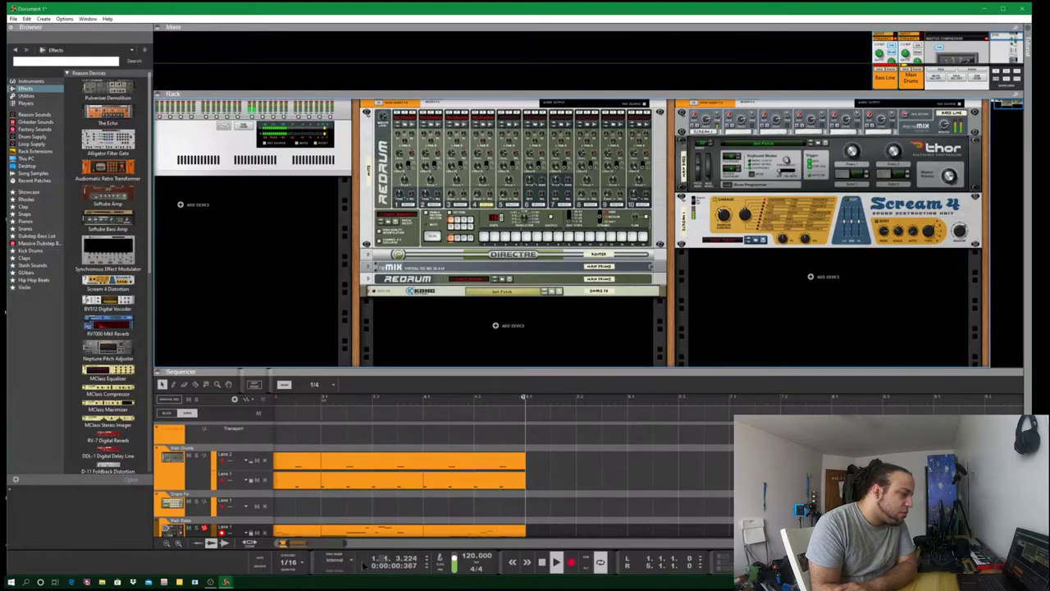
double_click(542, 562)
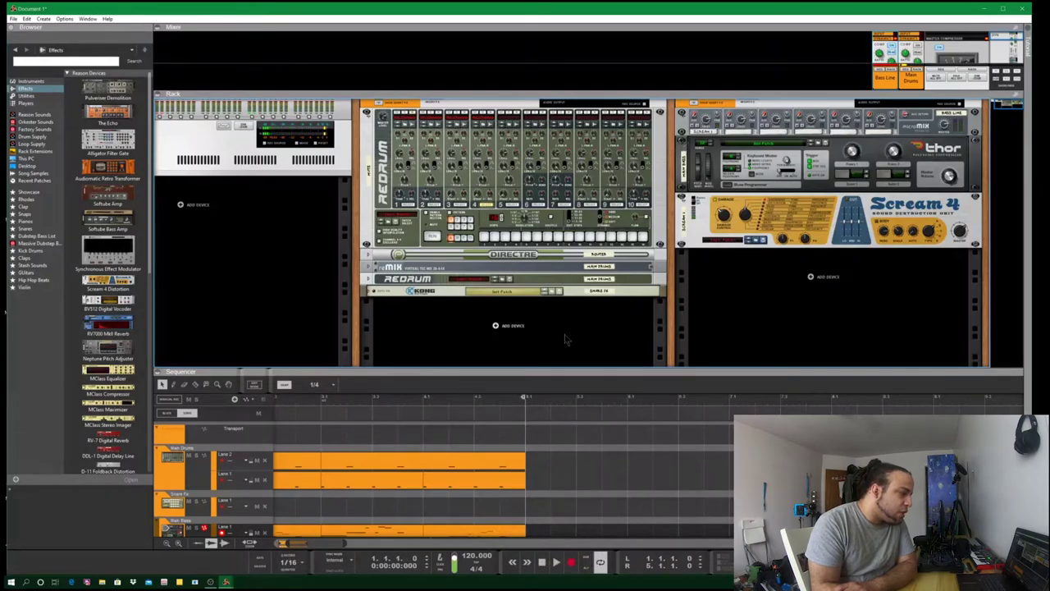
- Fold the Master Section in the rack and return to the Main Drums and Bass Line columns
left_click_drag(355, 210, 472, 228)
left_click(171, 144)
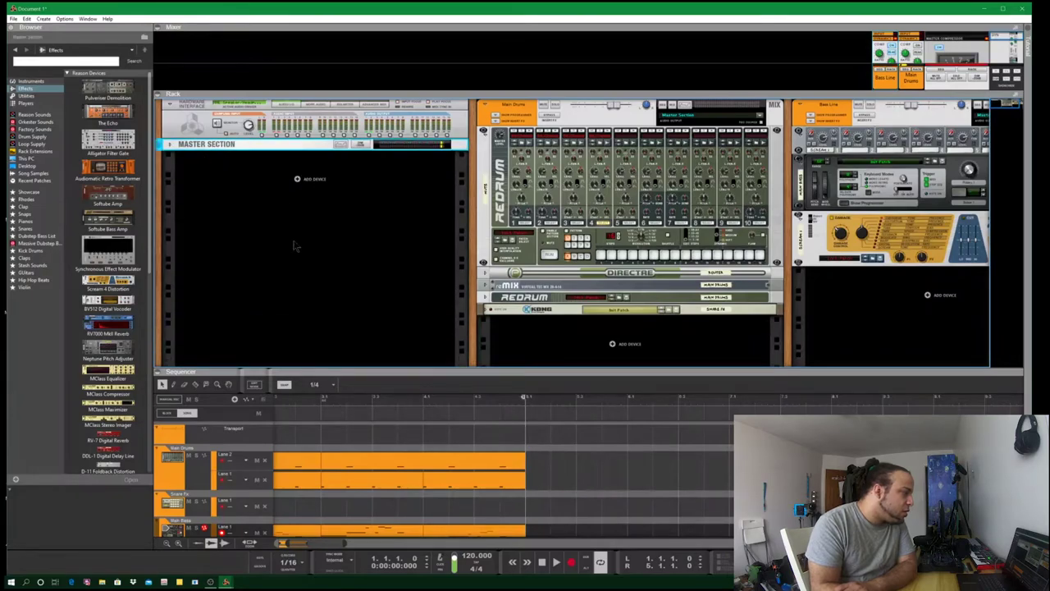
left_click_drag(396, 188, 344, 189)
scroll(343, 189, "right", 1)
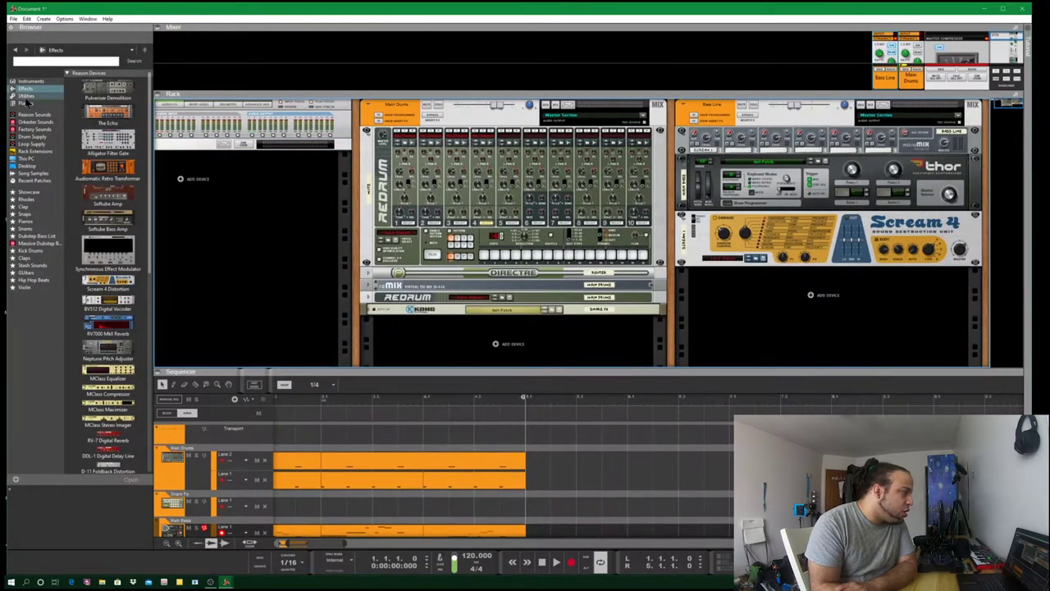
- Create a new Mix Channel next to Bass Line and add a Line Mixer 6:2 to it
left_click(26, 97)
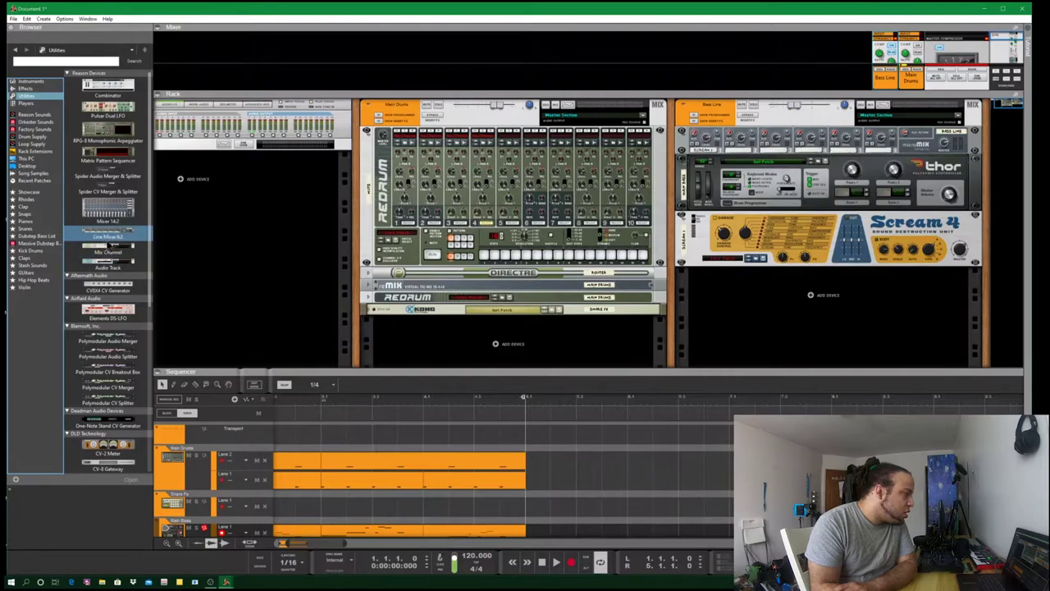
left_click_drag(91, 250, 415, 255)
left_click_drag(975, 113, 986, 115)
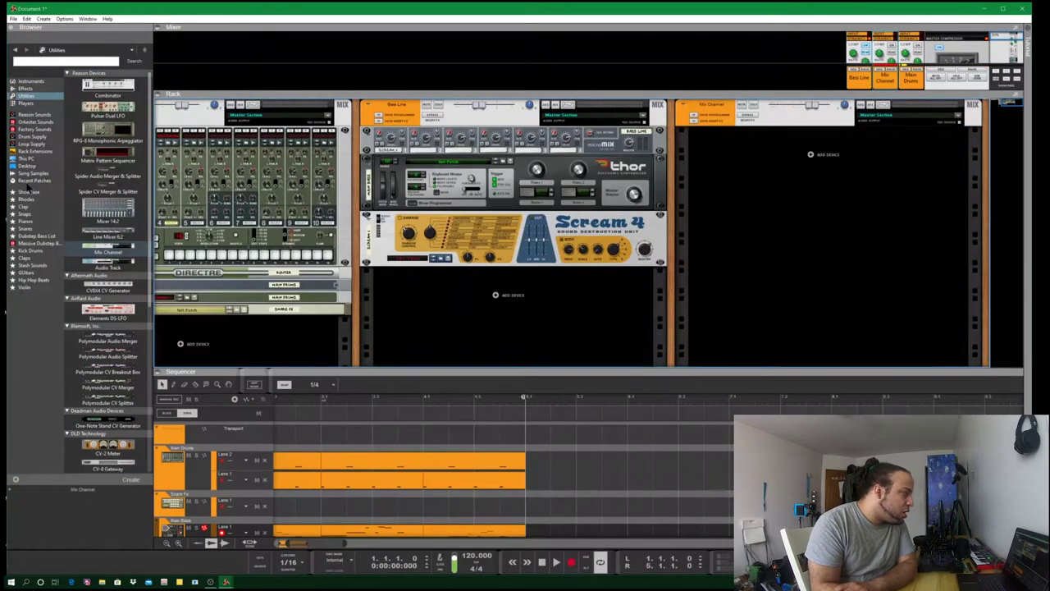
left_click(28, 95)
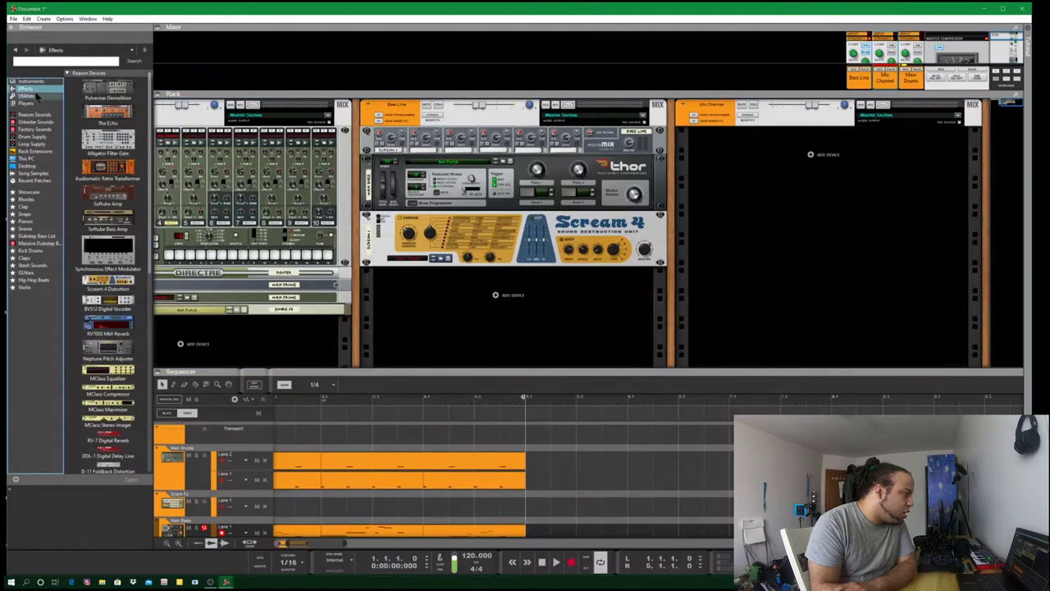
left_click_drag(121, 237, 817, 137)
- Add a Thor Polysonic Synthesizer below Line Mixer 1 and open its programmer
left_click(28, 88)
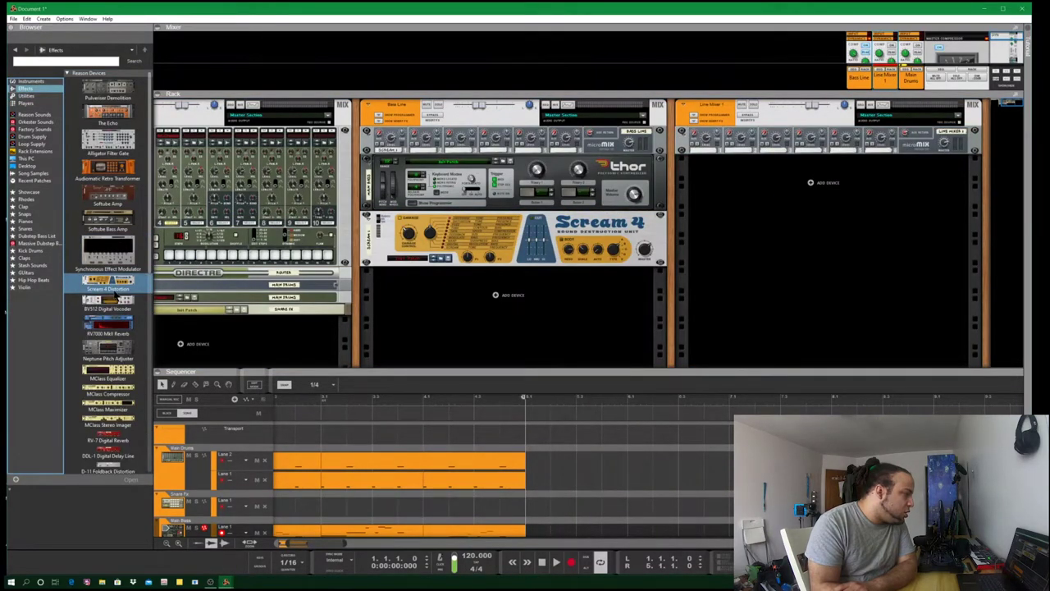
left_click(32, 81)
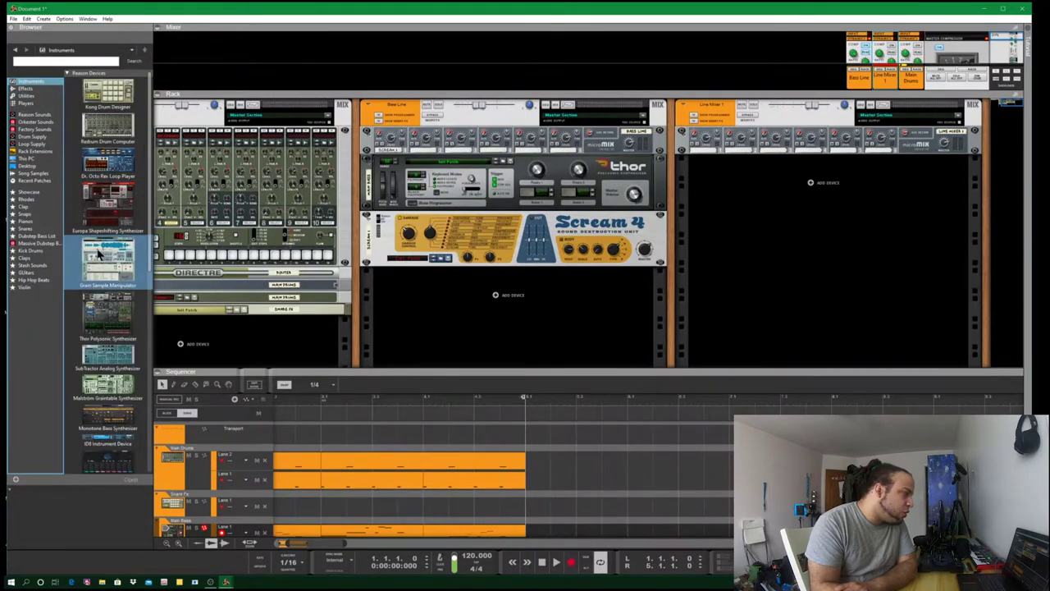
scroll(96, 254, "down", 1)
left_click_drag(100, 289, 818, 164)
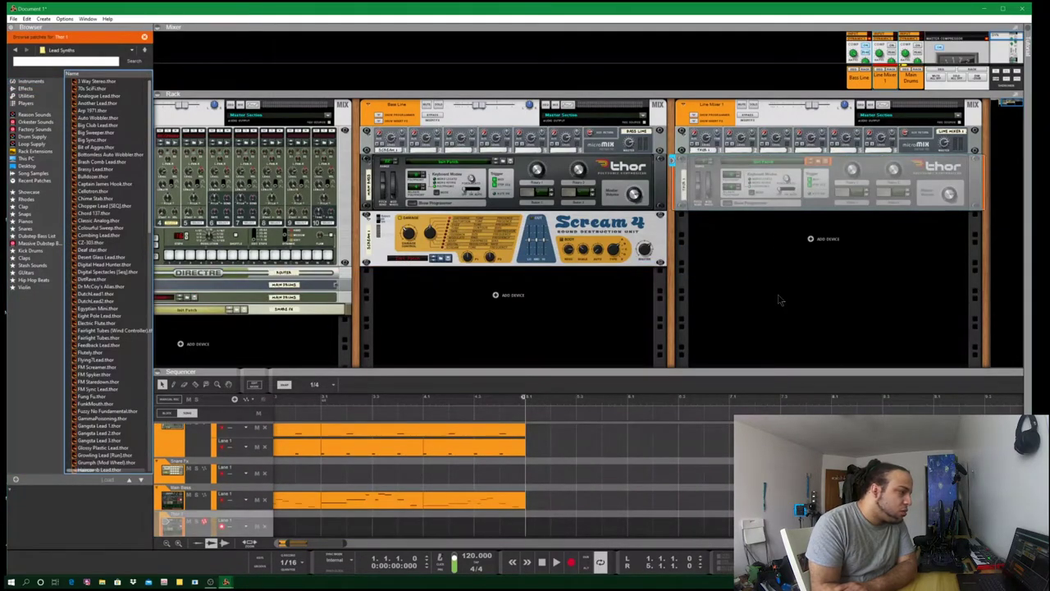
left_click(712, 162)
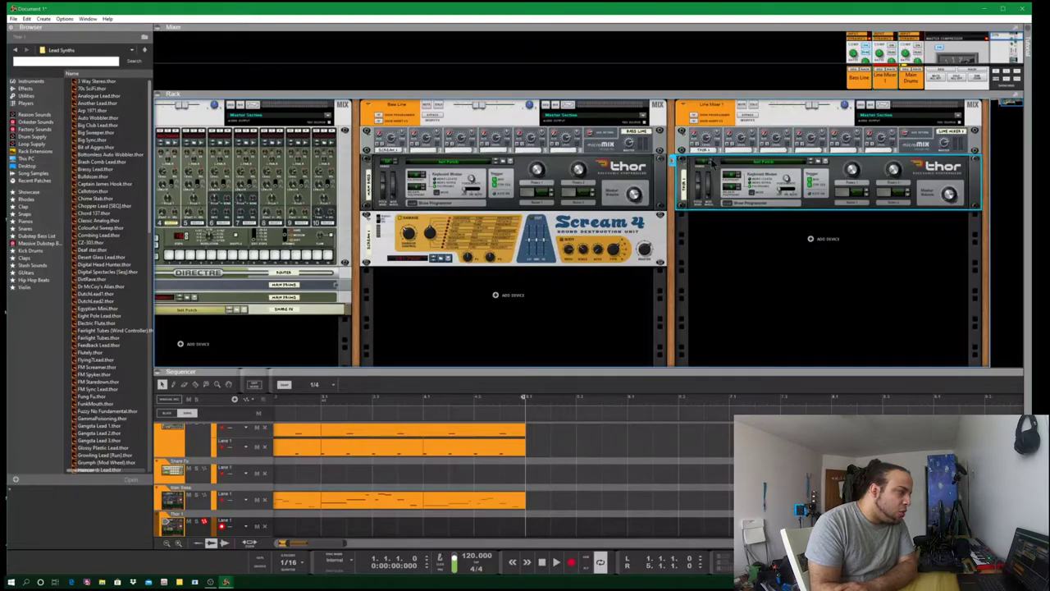
left_click(726, 203)
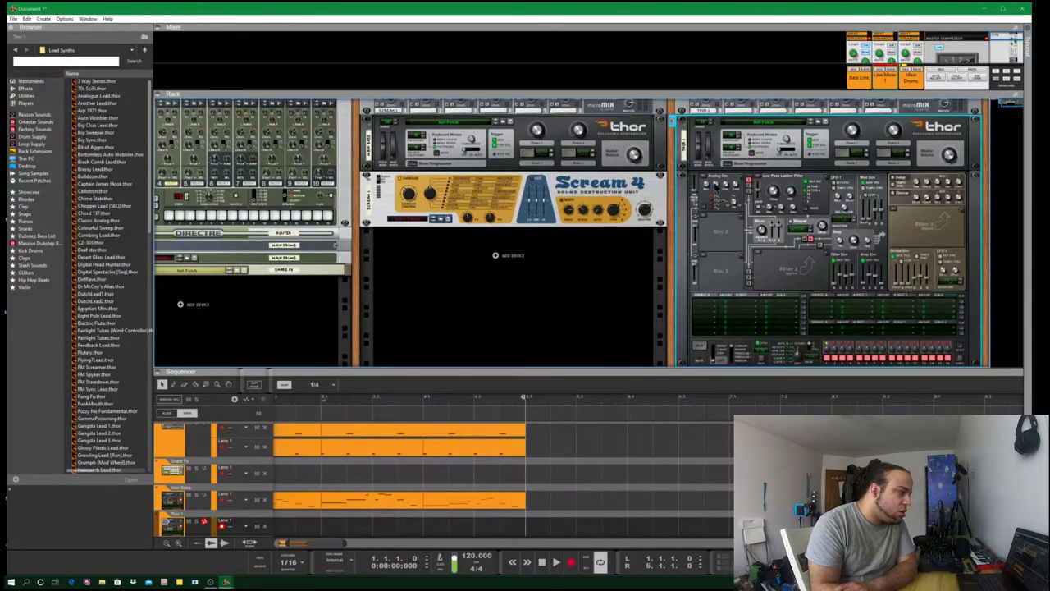
- Set the new Thor's Oscillator 1 to Wavetable and its Filter 1 to State Variable
left_click(714, 184)
left_click(721, 190)
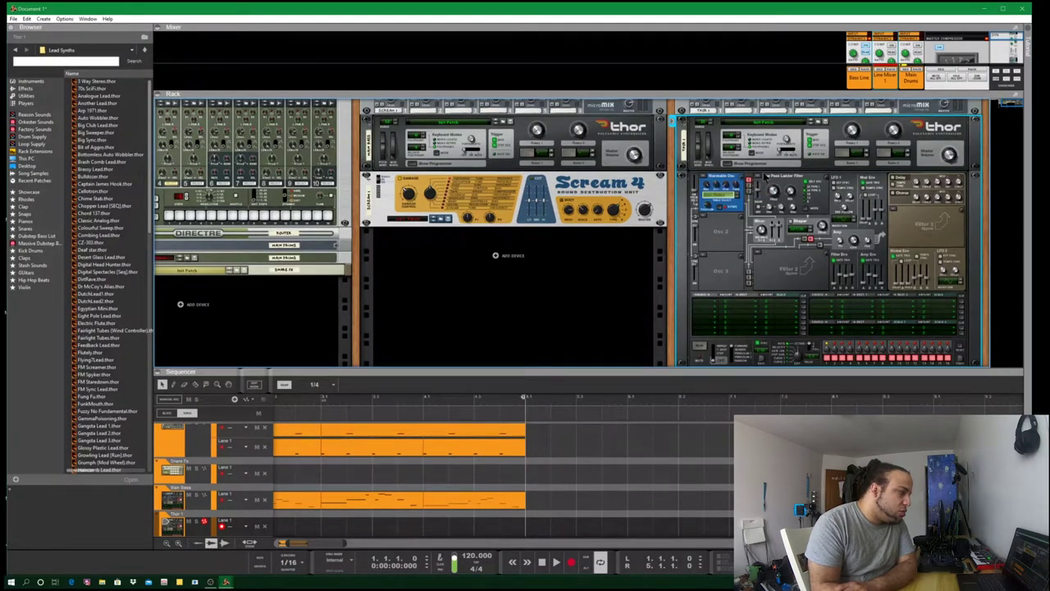
left_click(764, 175)
left_click(774, 204)
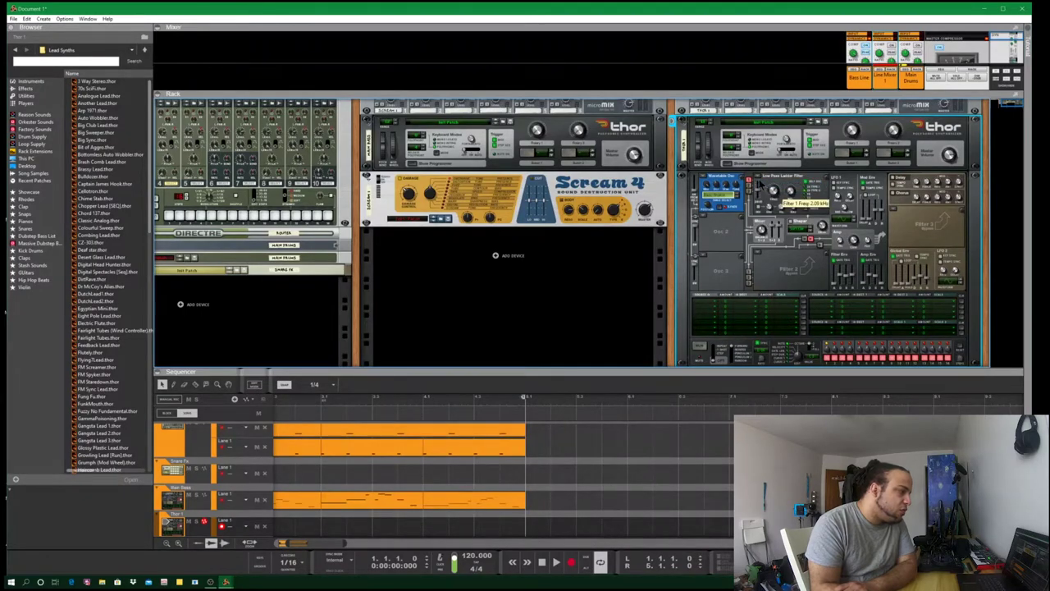
left_click(763, 178)
left_click(775, 209)
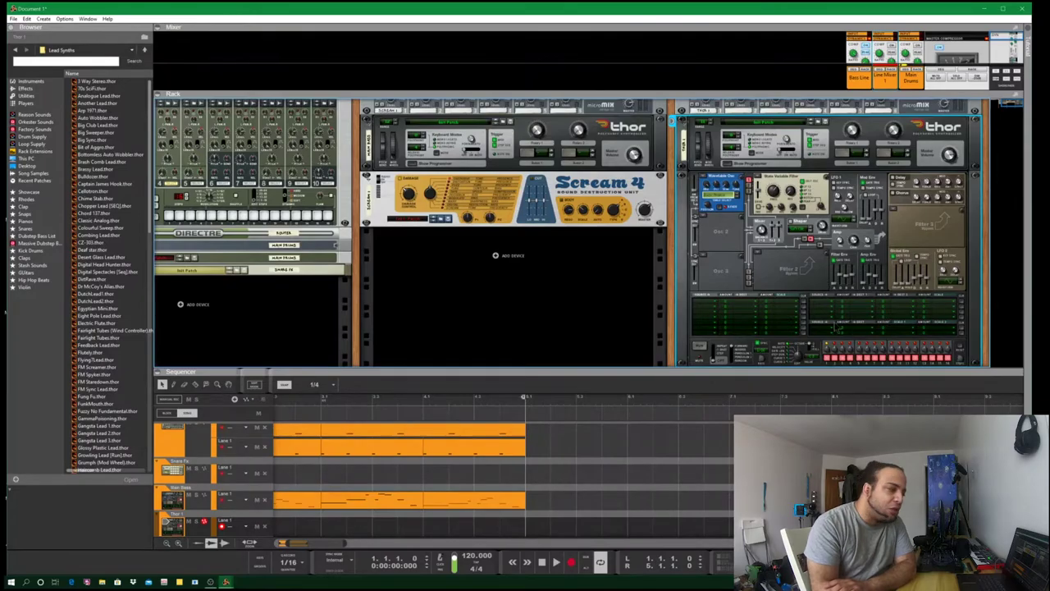
- Enlarge the sequencer until every track from Main Drums down to Thor 1 is shown
left_click(572, 338)
scroll(558, 333, "down", 1)
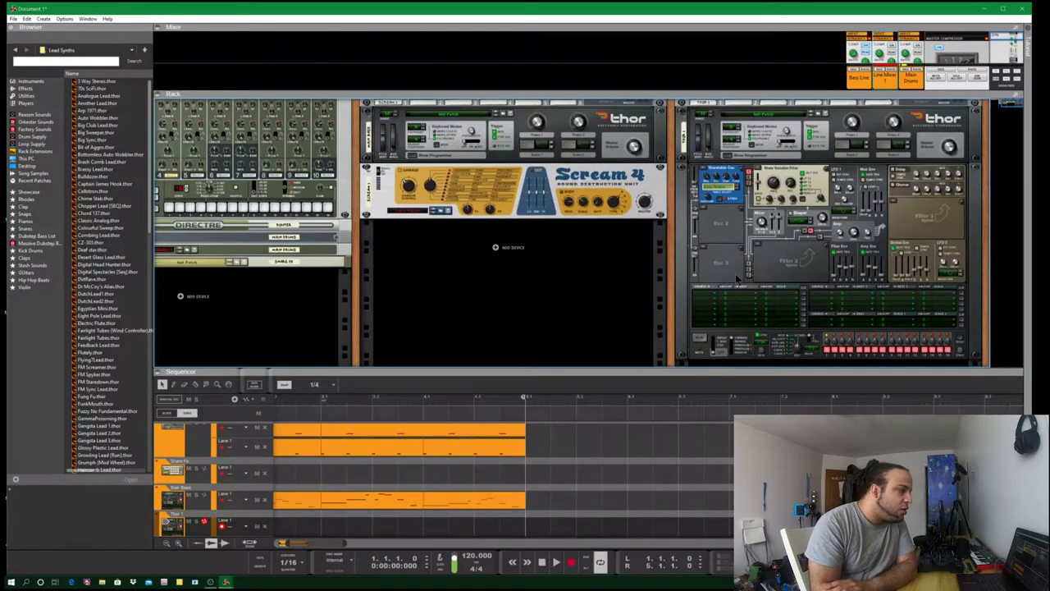
left_click_drag(635, 371, 635, 335)
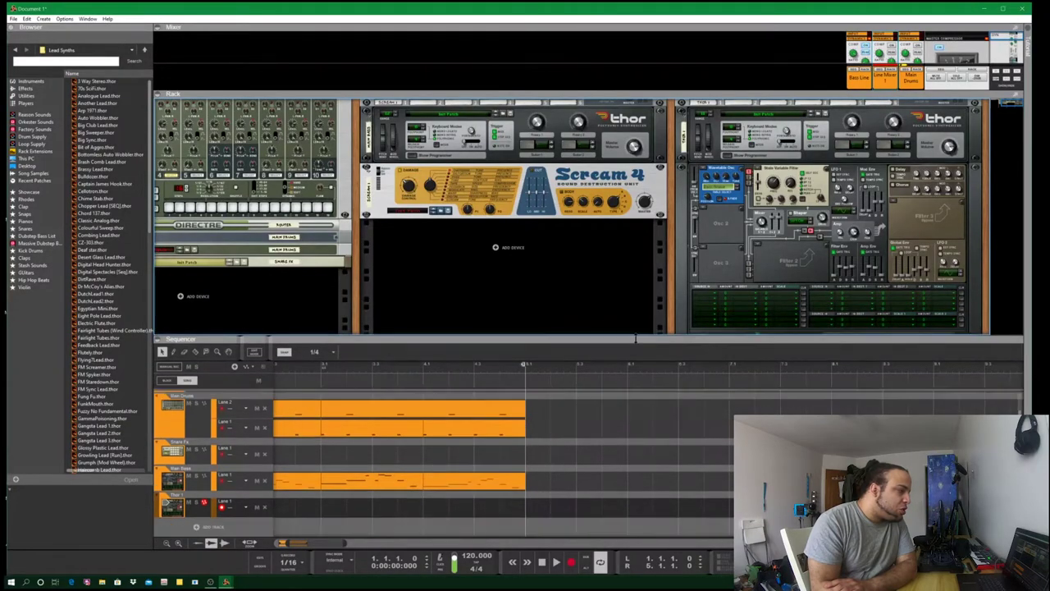
scroll(808, 96, "up", 3)
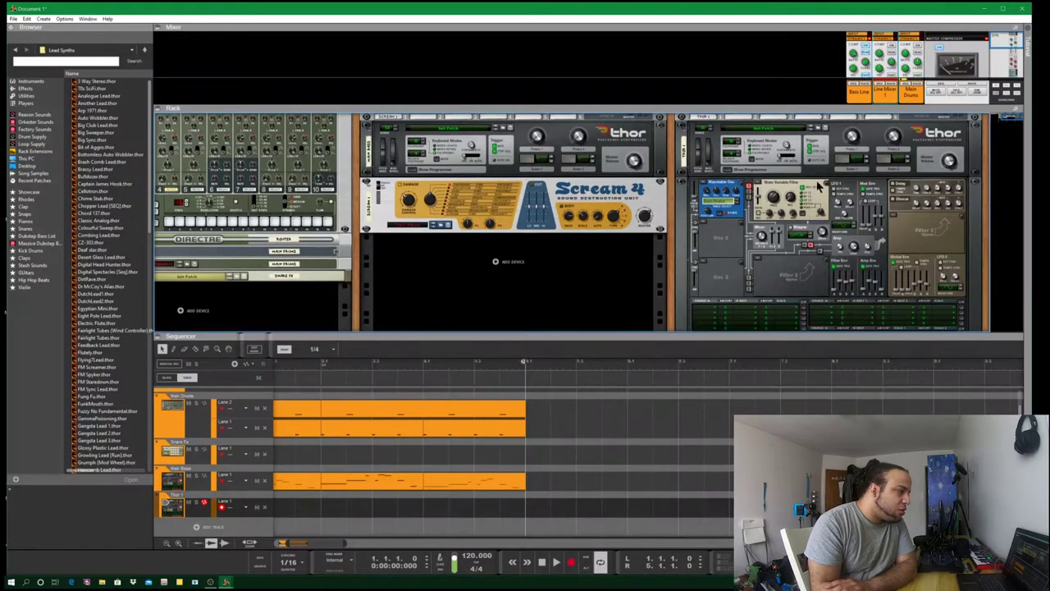
- Flip the rack, cable Directre's outputs to the Line Mixer 1 channel's sidechain input, and size the mixer to show the channel compressors
key("Tab")
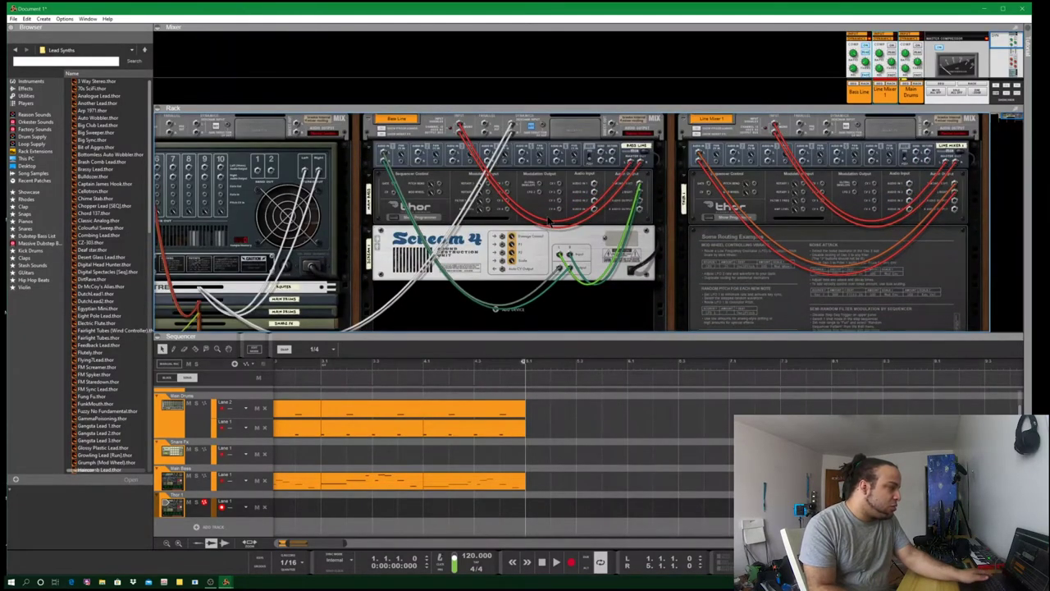
left_click_drag(356, 246, 580, 177)
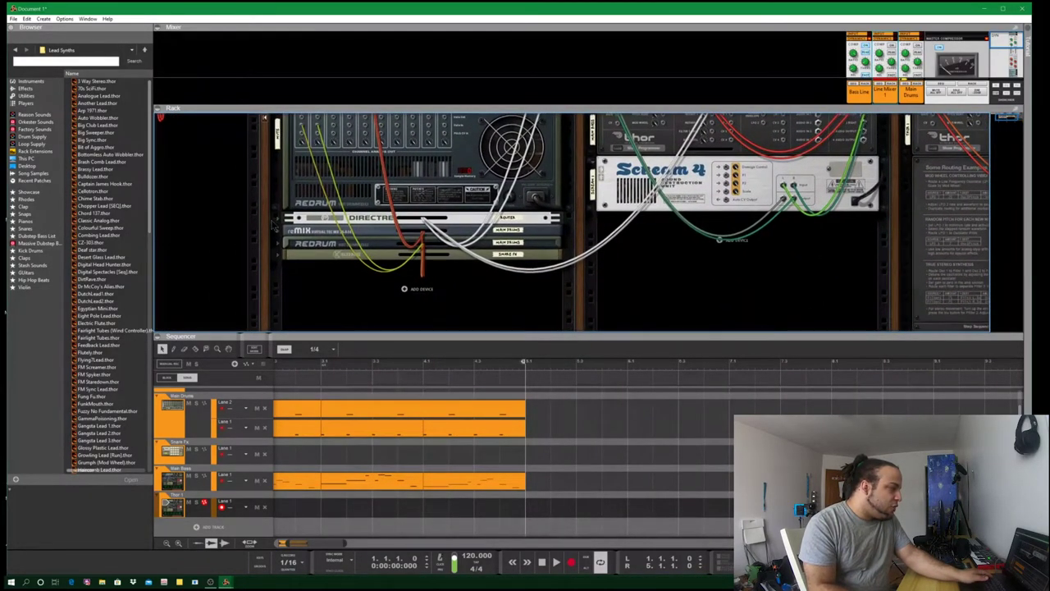
left_click(287, 218)
left_click_drag(464, 253, 878, 224)
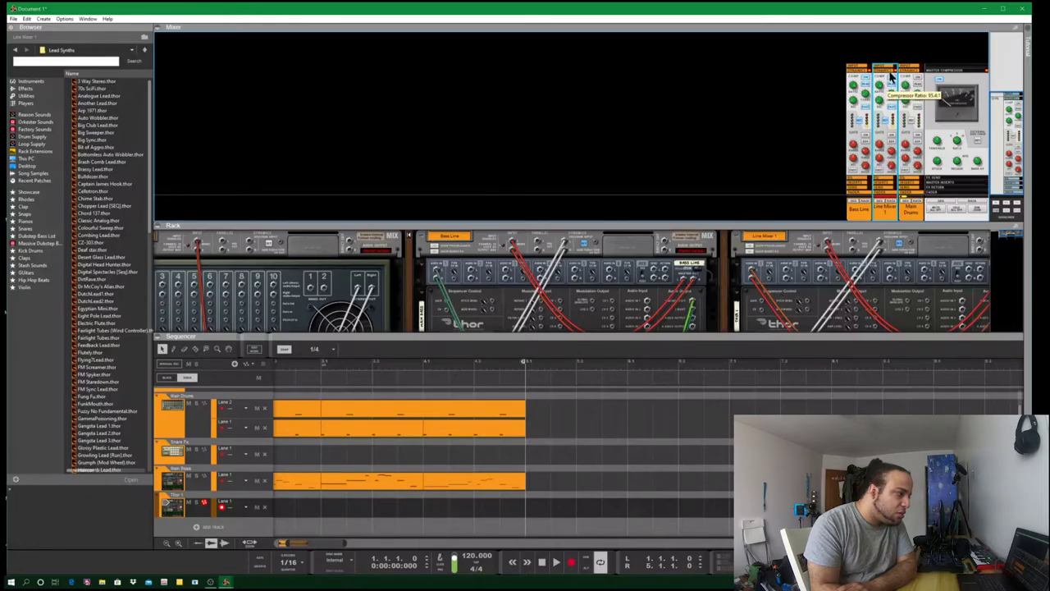
left_click_drag(805, 225, 788, 152)
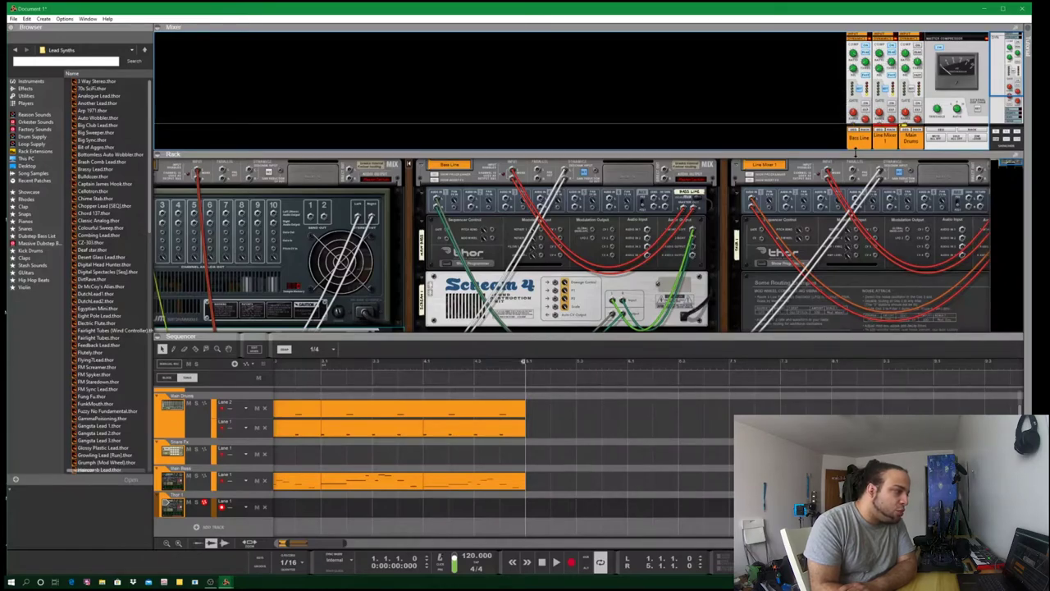
- Return the rack to its front, shrink the mixer, and enlarge the sequencer to give Thor 1's track room
left_click_drag(855, 152, 856, 82)
key("Tab")
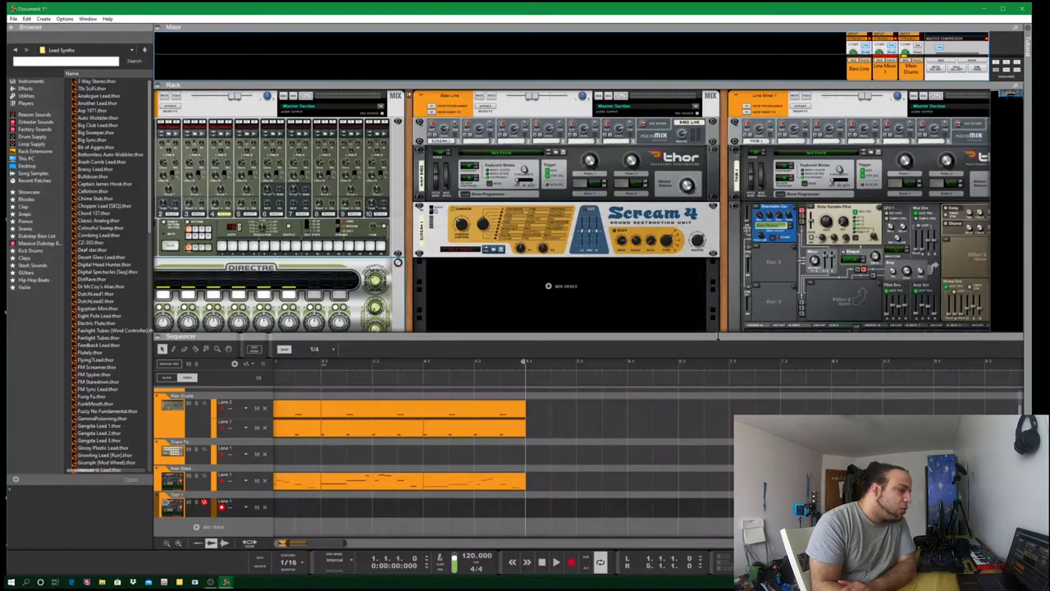
left_click_drag(718, 336, 718, 373)
scroll(723, 304, "down", 1)
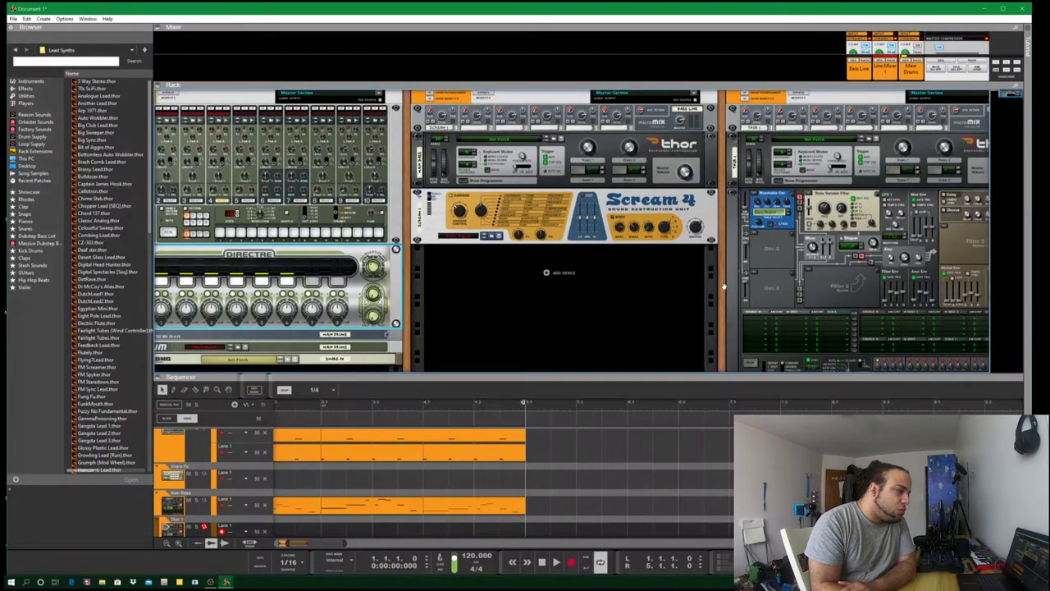
left_click_drag(720, 332, 664, 193)
left_click(494, 419)
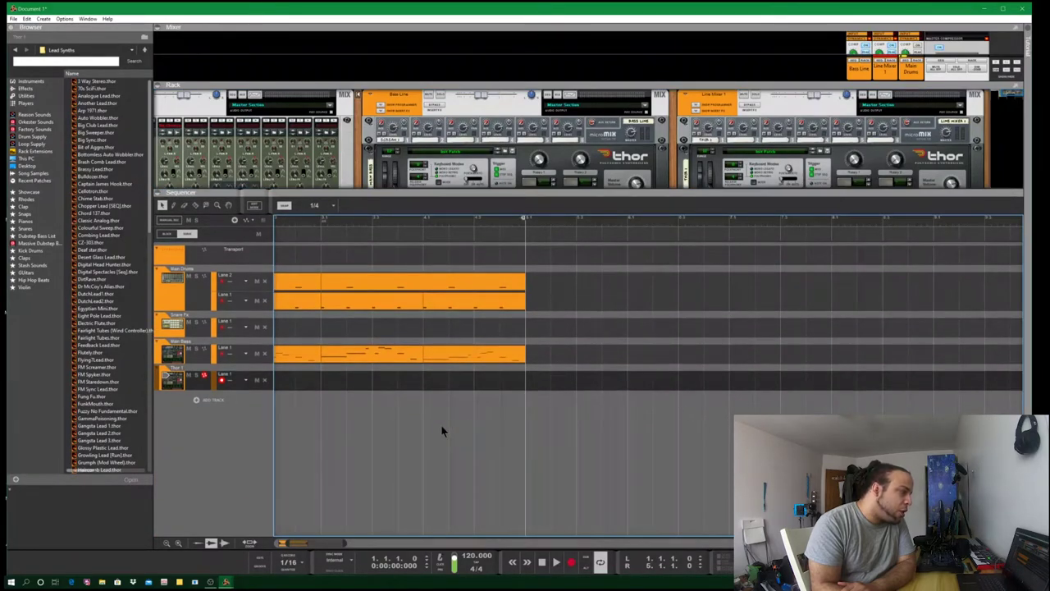
- Draw a short two-note clip on Thor 1's track and shift its second note to a lower pitch
left_click(173, 205)
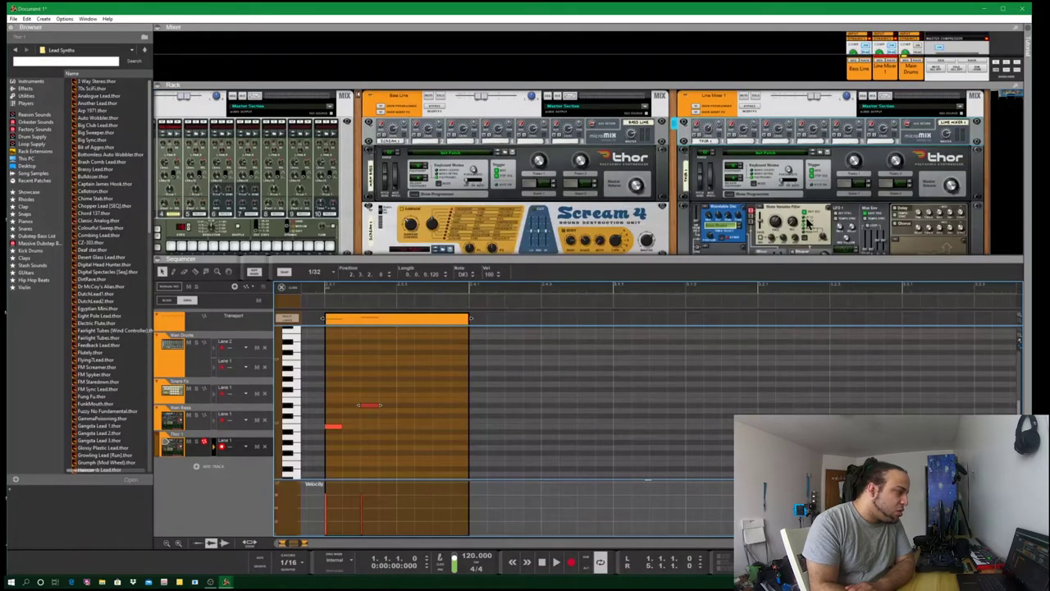
left_click(809, 219)
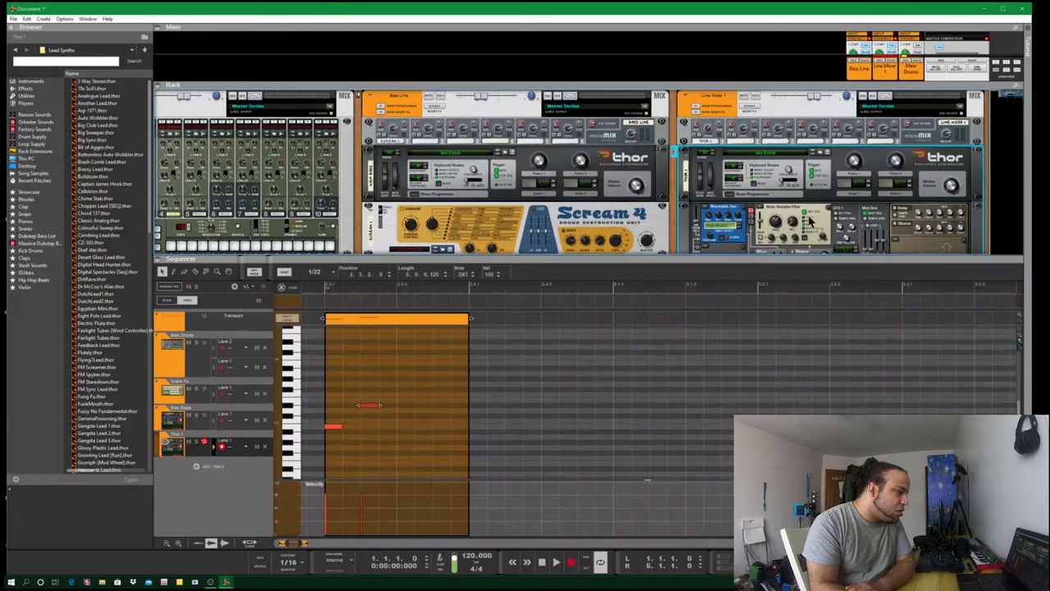
left_click(366, 411)
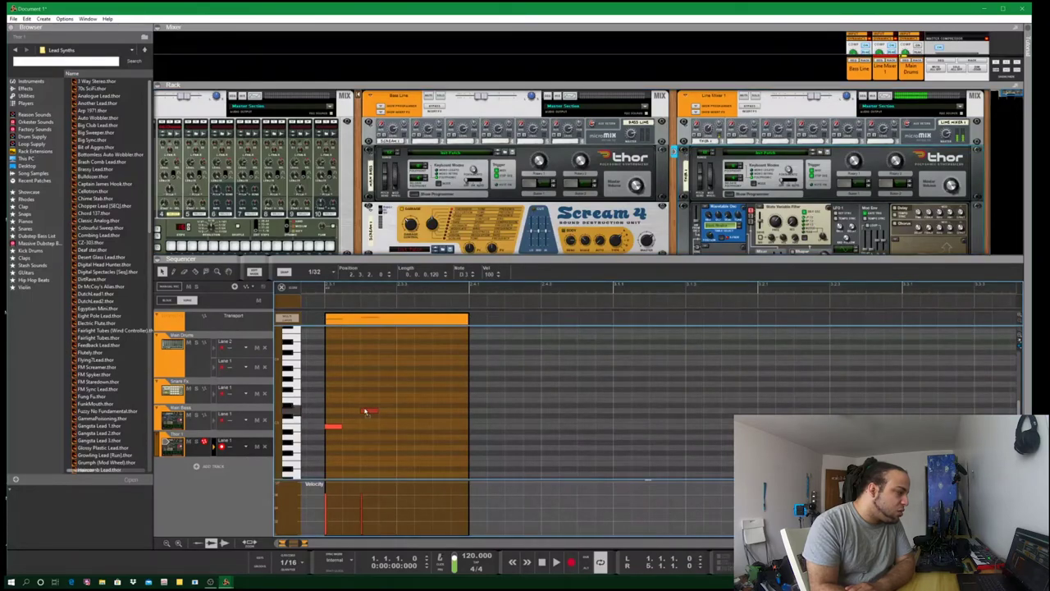
left_click_drag(367, 410, 366, 408)
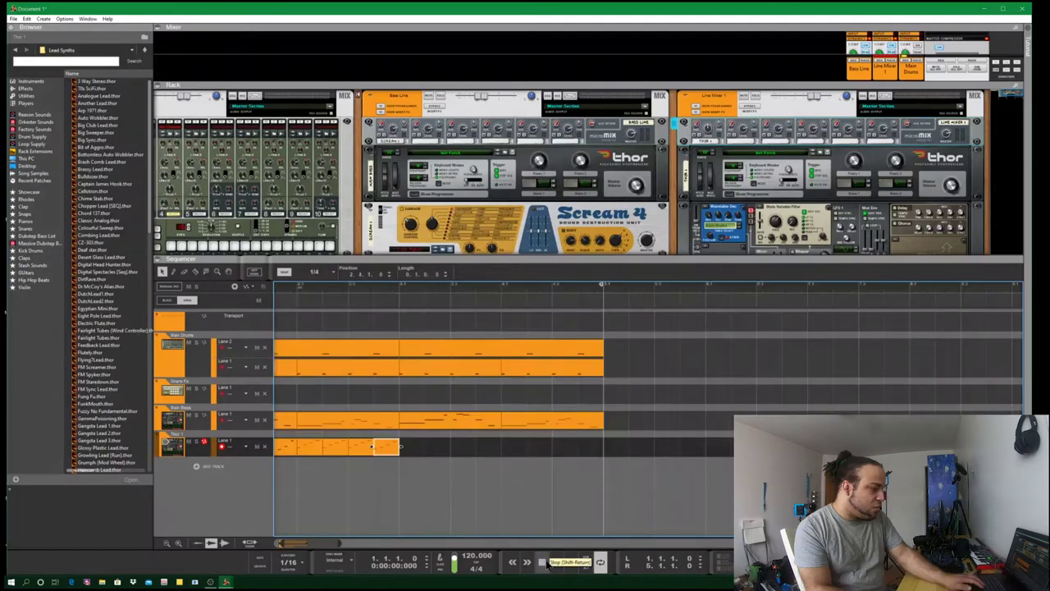
- Play the pattern and duplicate Thor 1's clips until they fill the loop up to bar 5
left_click(556, 561)
left_click(490, 471)
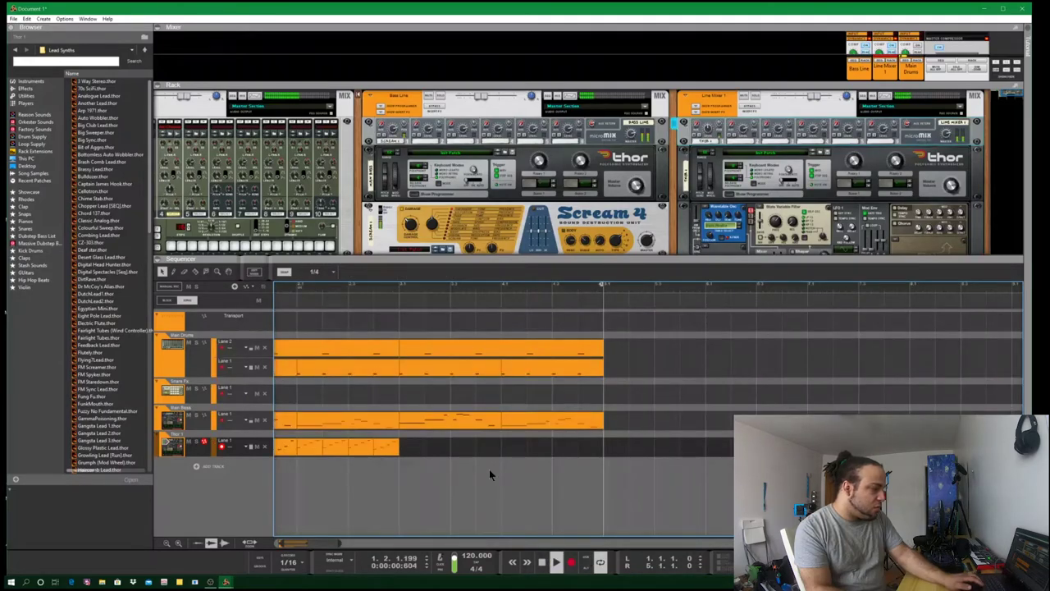
left_click_drag(317, 543, 305, 543)
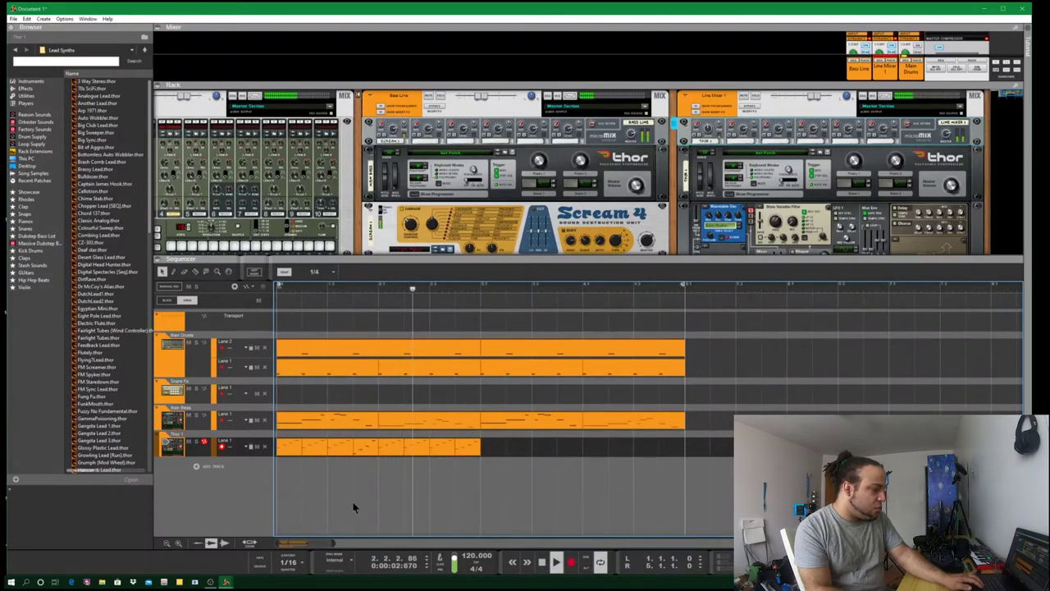
key("space")
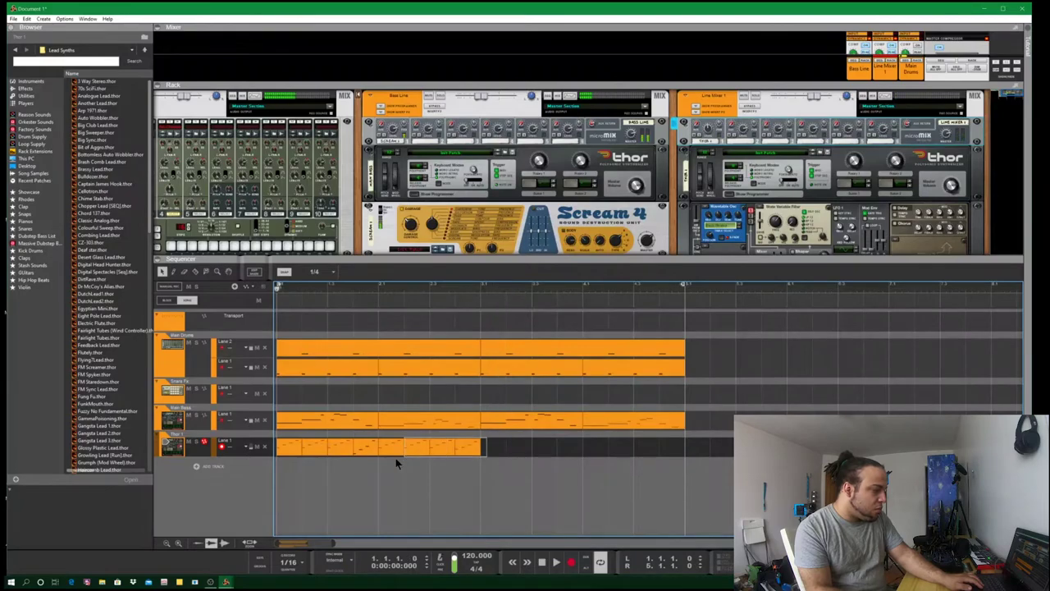
key("ctrl+d")
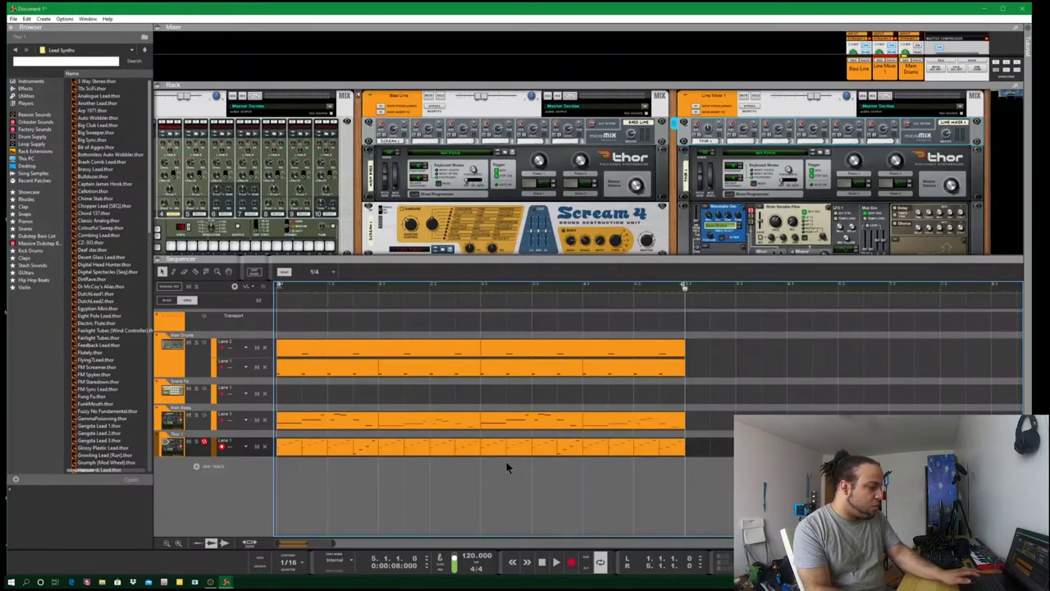
key("Escape")
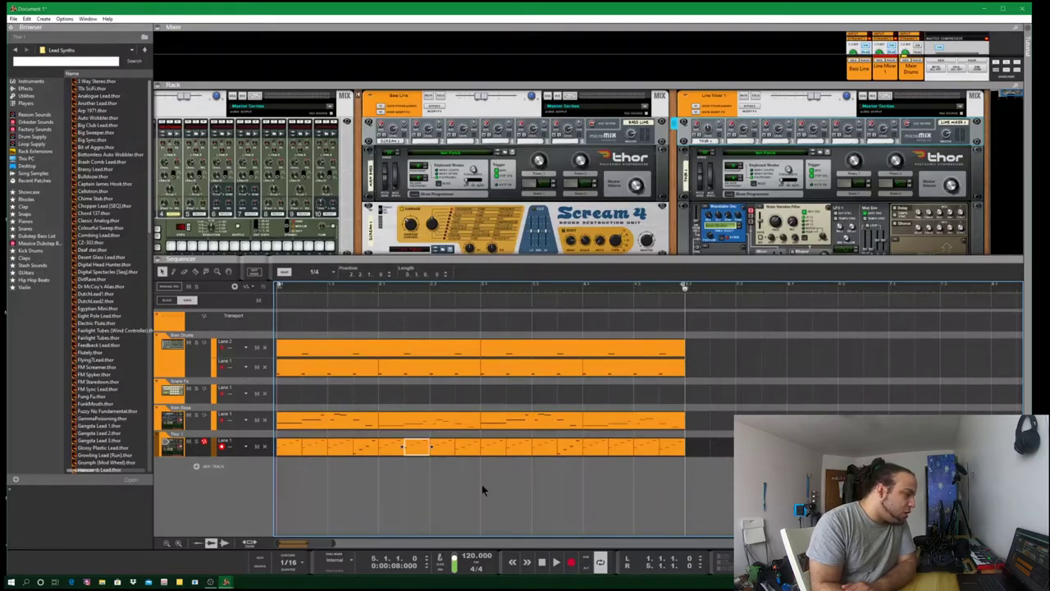
- Play the loop from the start to hear Thor 1 with the drums and bass, and return to bar 1
left_click(541, 563)
left_click(556, 563)
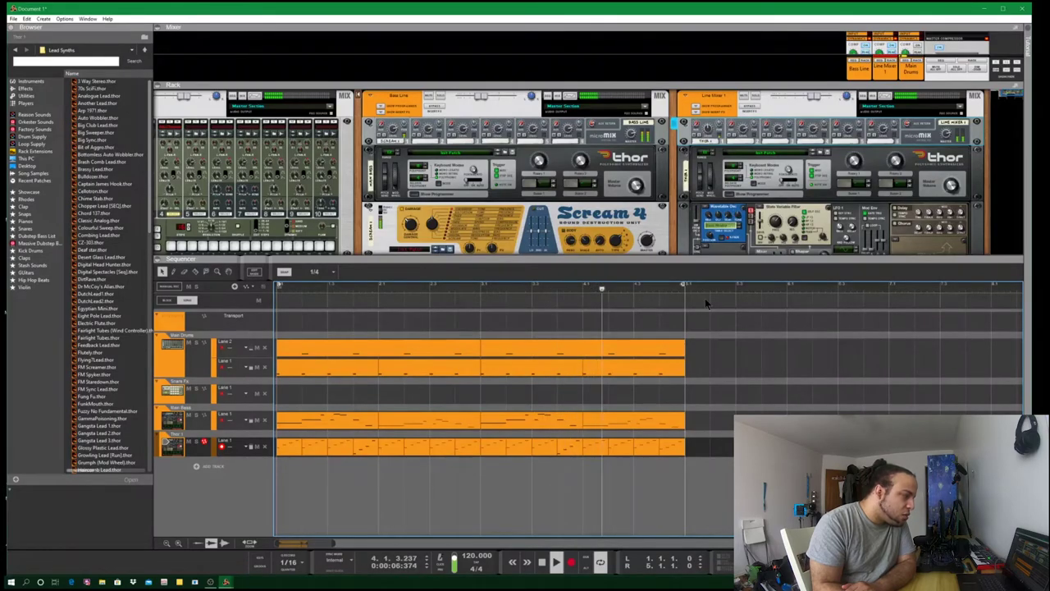
left_click(542, 564)
left_click(542, 564)
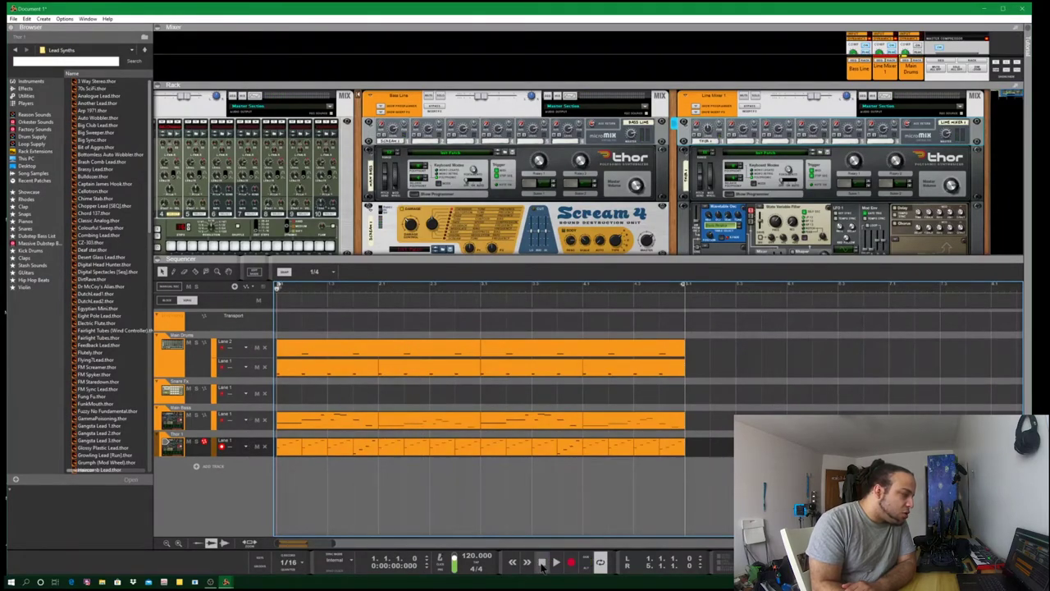
- Enlarge the rack and adjust the portamento of Thor 1 in the Line Mixer 1 column while the loop plays
left_click_drag(808, 261, 808, 300)
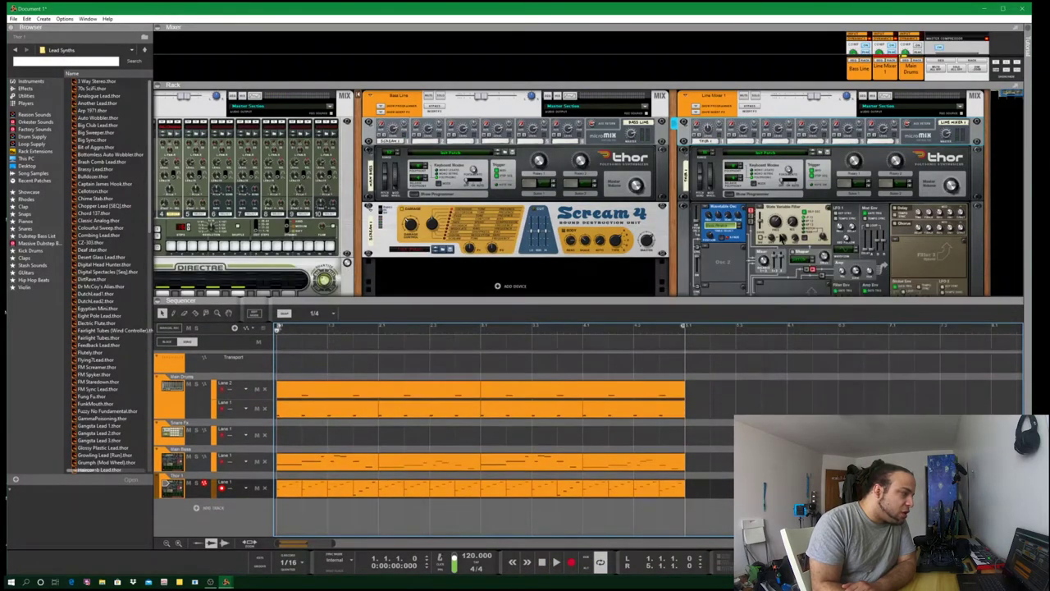
scroll(780, 224, "down", 3)
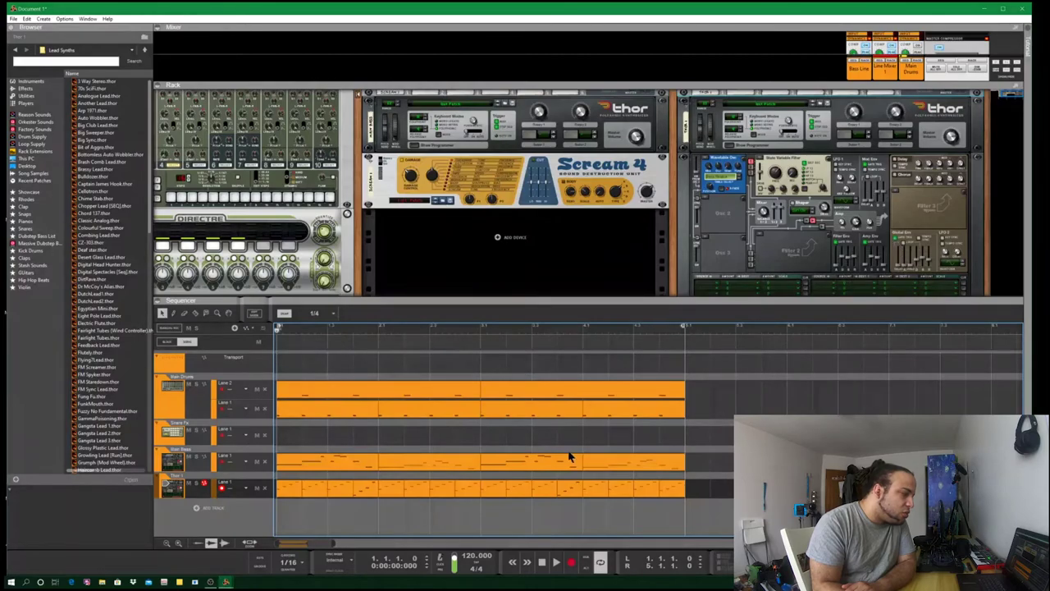
left_click(555, 562)
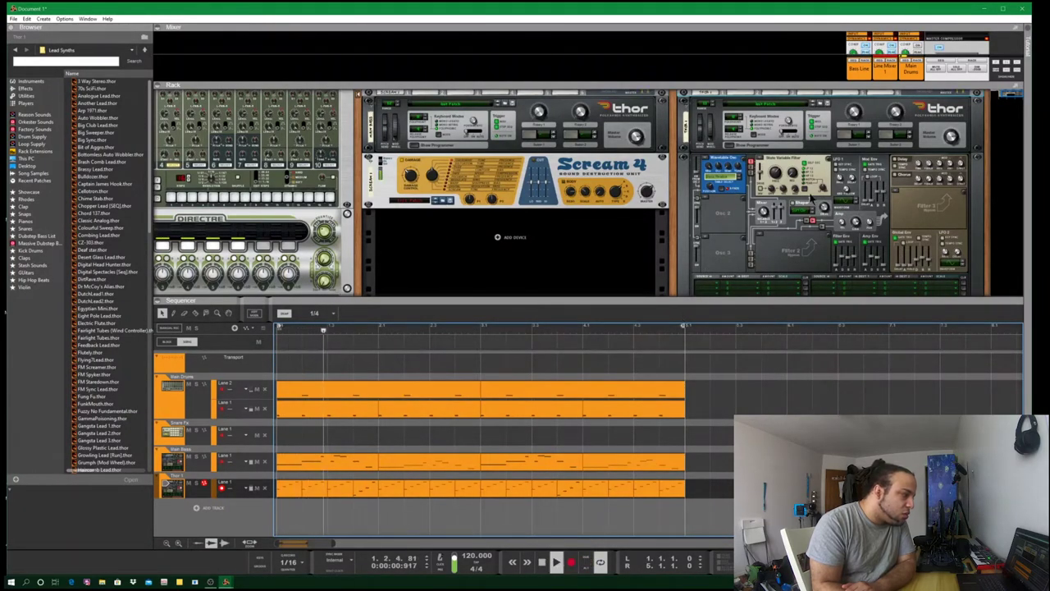
left_click(741, 175)
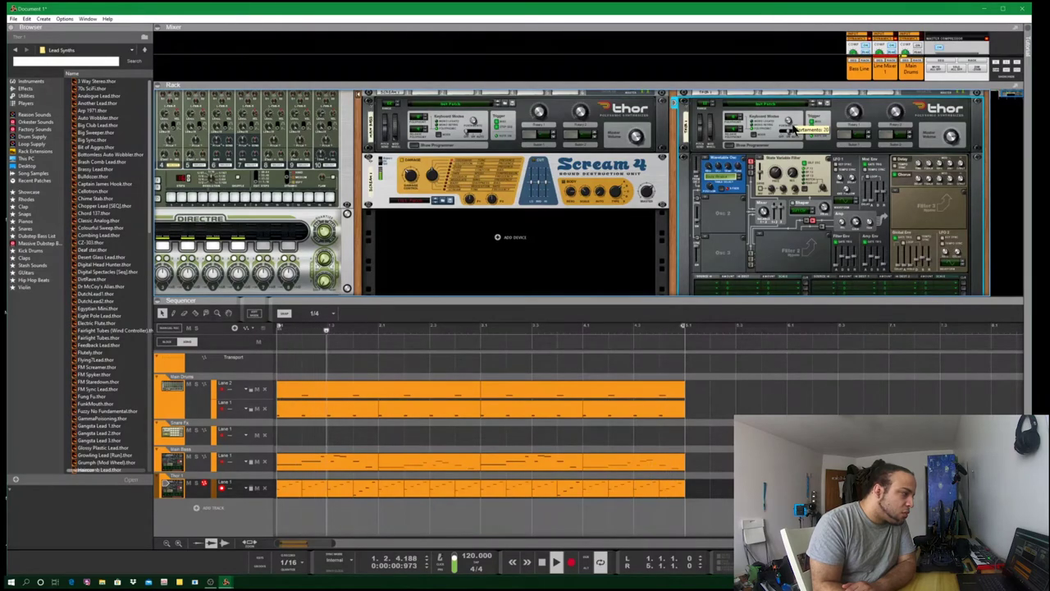
double_click(541, 561)
left_click(593, 503)
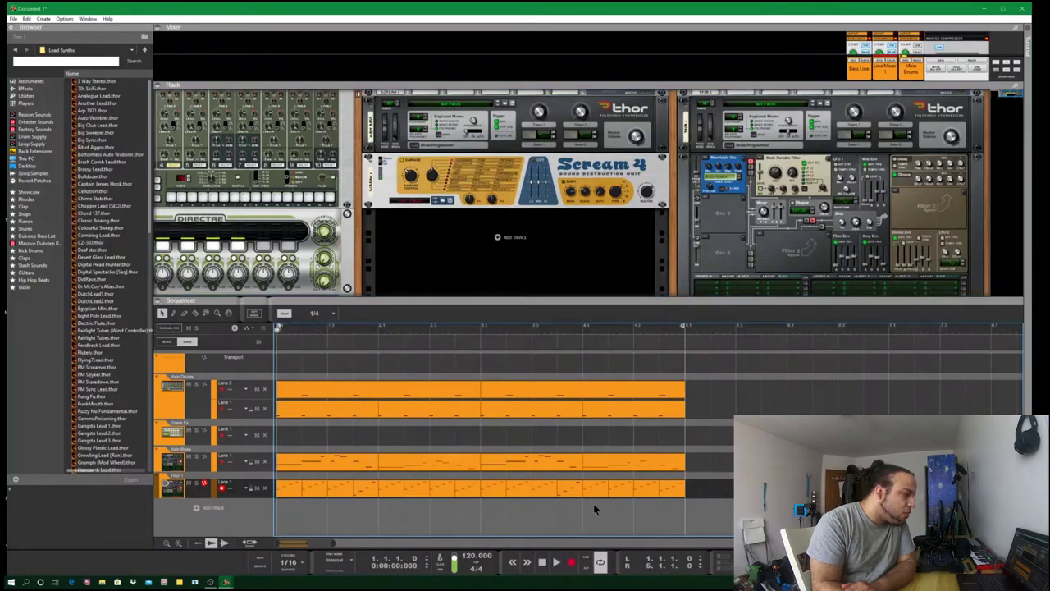
- Fold the mute Redrum and Directre in the Main Drums column and unfold the reMix mixer
mouse_move(479, 279)
left_mouse_down()
mouse_move(478, 265)
mouse_move(478, 284)
left_mouse_up()
left_click_drag(303, 543, 337, 543)
scroll(337, 543, "left", 5)
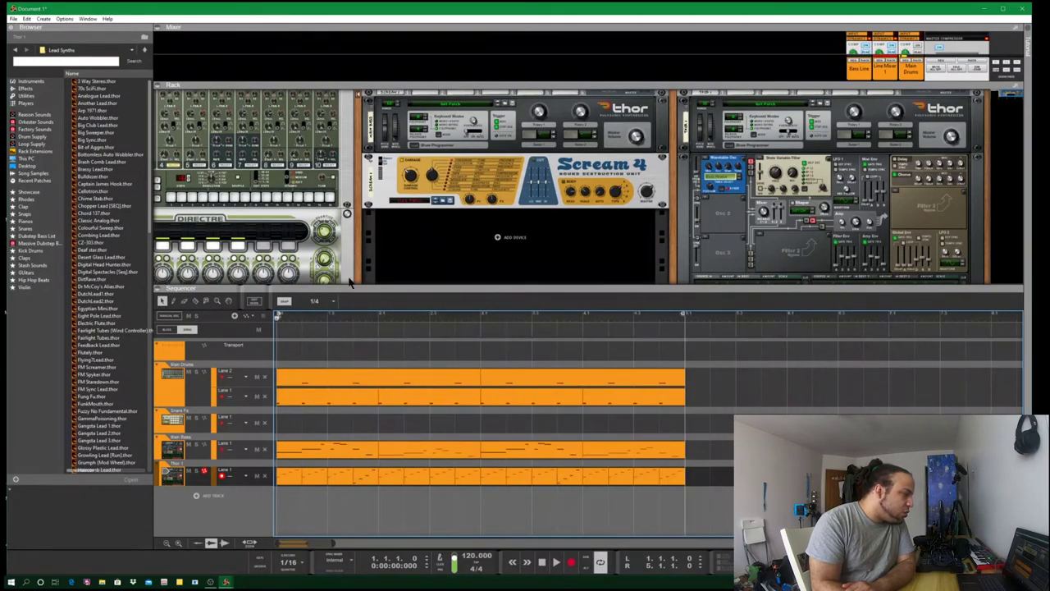
left_click_drag(356, 266, 633, 119)
scroll(632, 117, "up", 3)
left_click(313, 119)
scroll(313, 120, "up", 6)
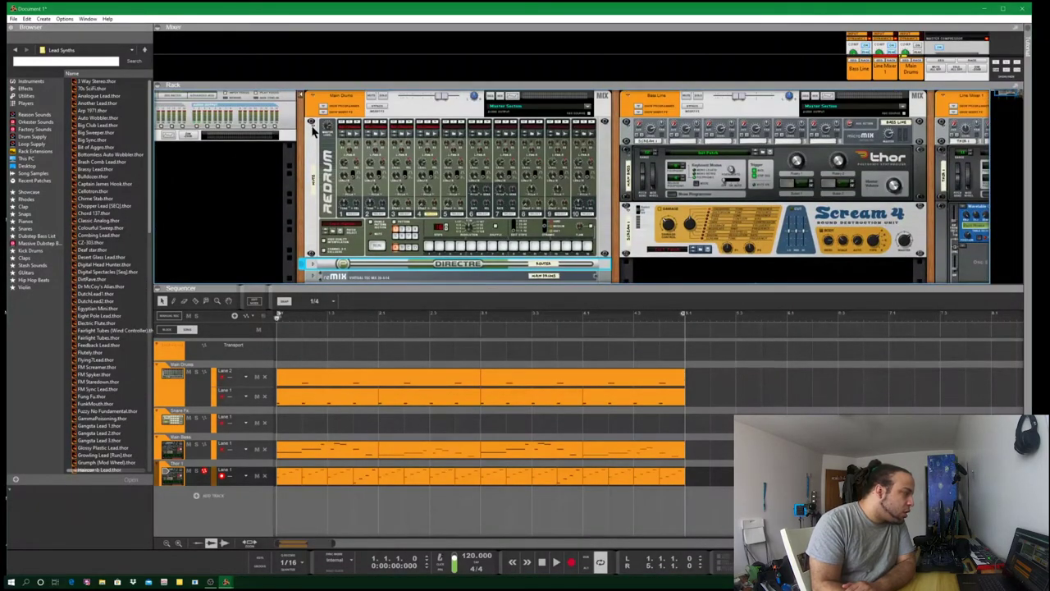
left_click(312, 127)
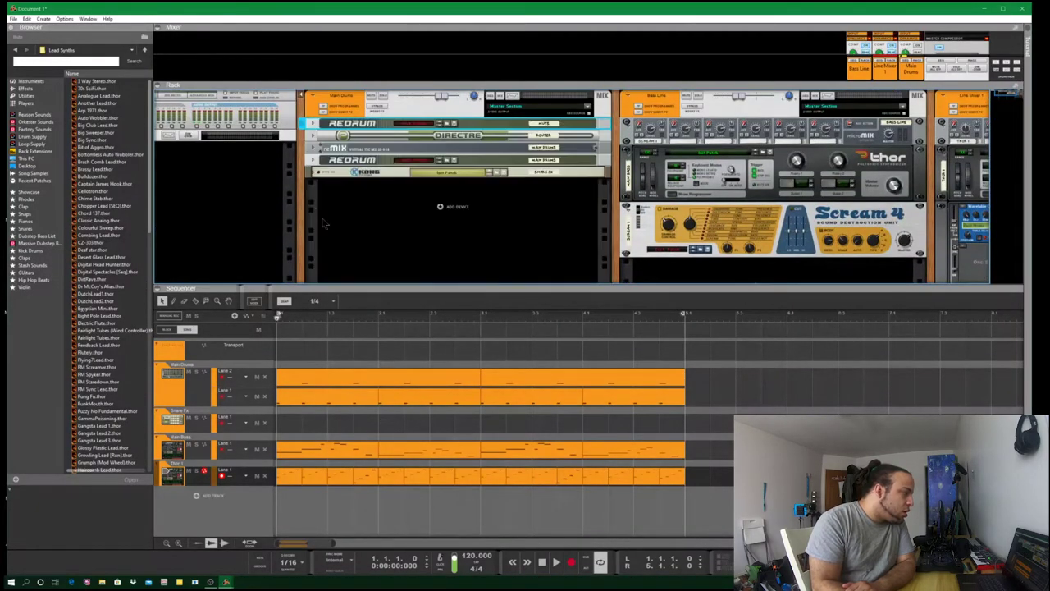
left_click(313, 147)
left_click(245, 182)
scroll(278, 182, "down", 2)
scroll(287, 184, "up", 1)
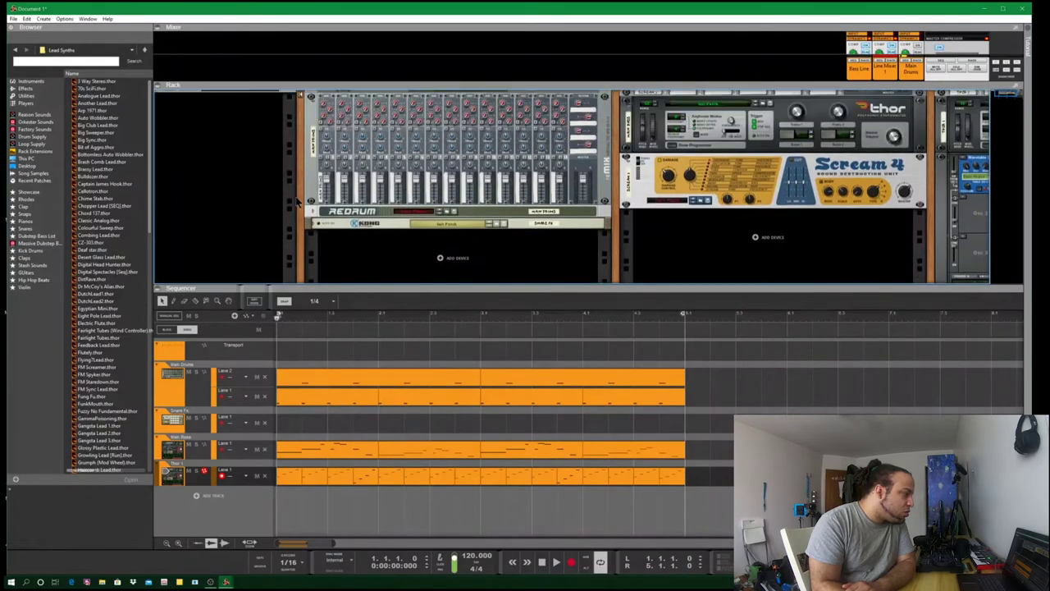
- Flip the rack and add an MClass Compressor below the Snare FX Kong without its own mix channel
scroll(393, 215, "down", 1)
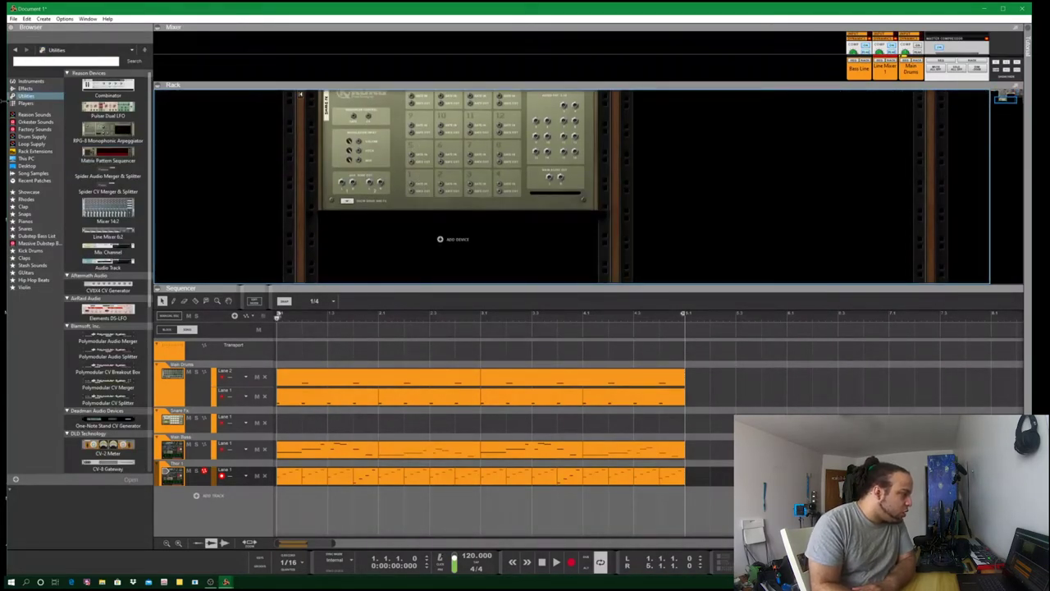
left_click(36, 89)
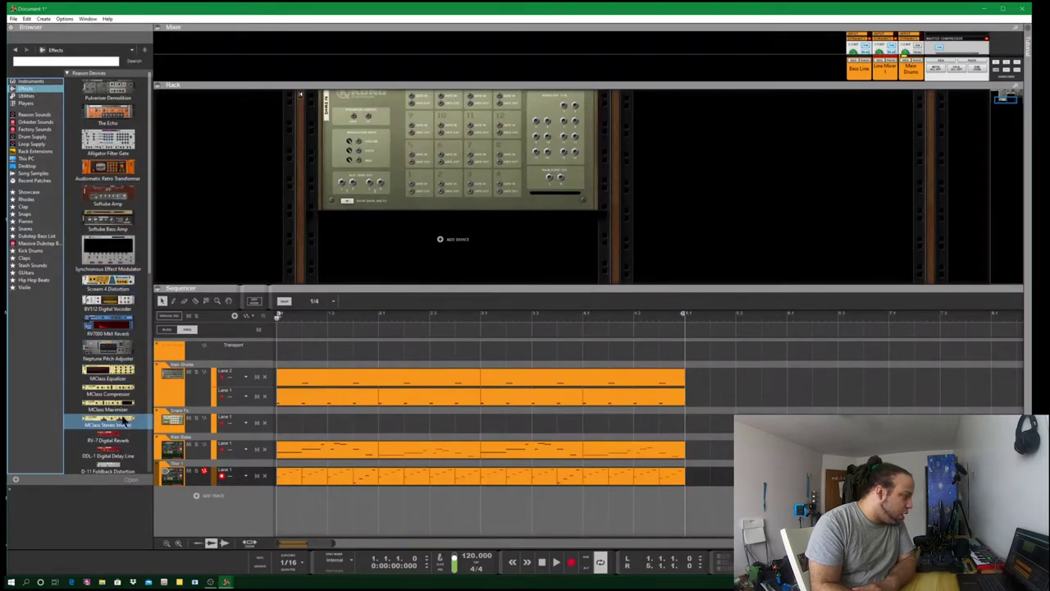
left_click_drag(121, 392, 499, 225)
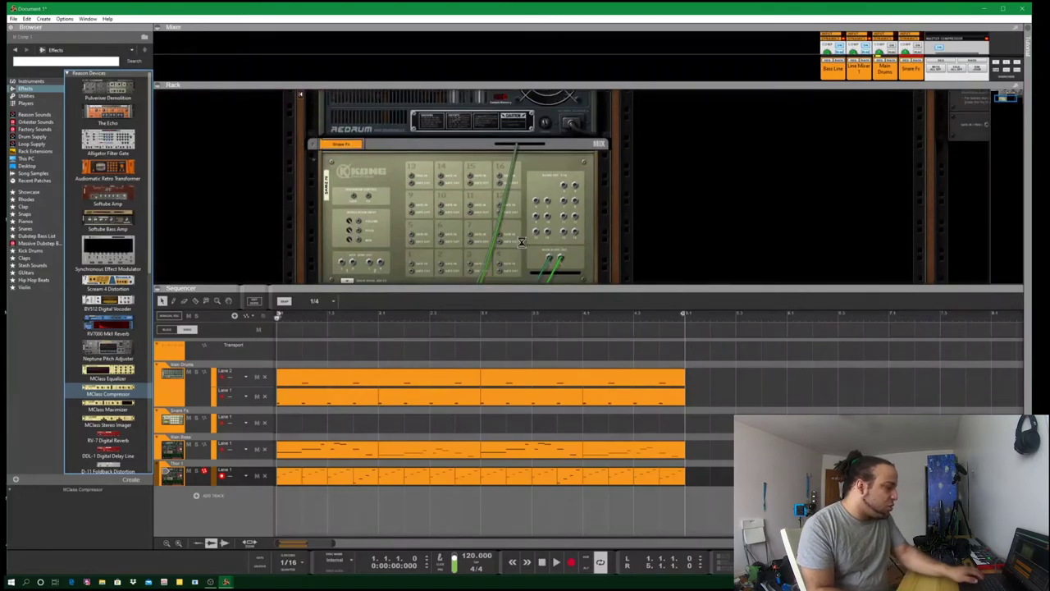
key("ctrl+z")
left_click(551, 170)
key("ctrl+y")
- Cable the Kong's main outputs into the MClass Compressor's audio inputs and route its outputs to the Main Drums mixer
left_click_drag(550, 169, 388, 218)
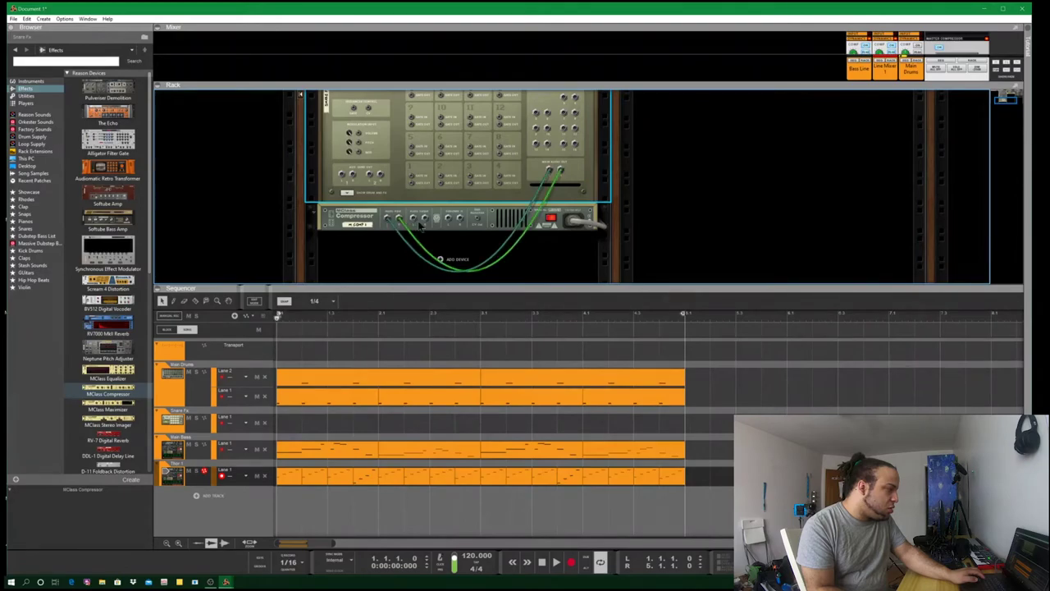
scroll(385, 197, "up", 8)
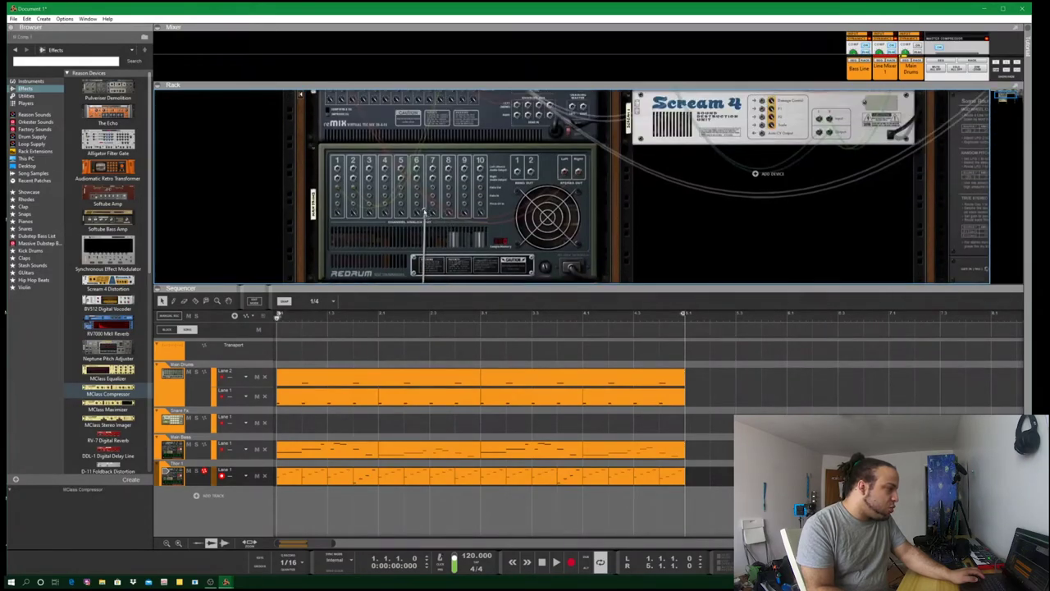
scroll(414, 174, "down", 8)
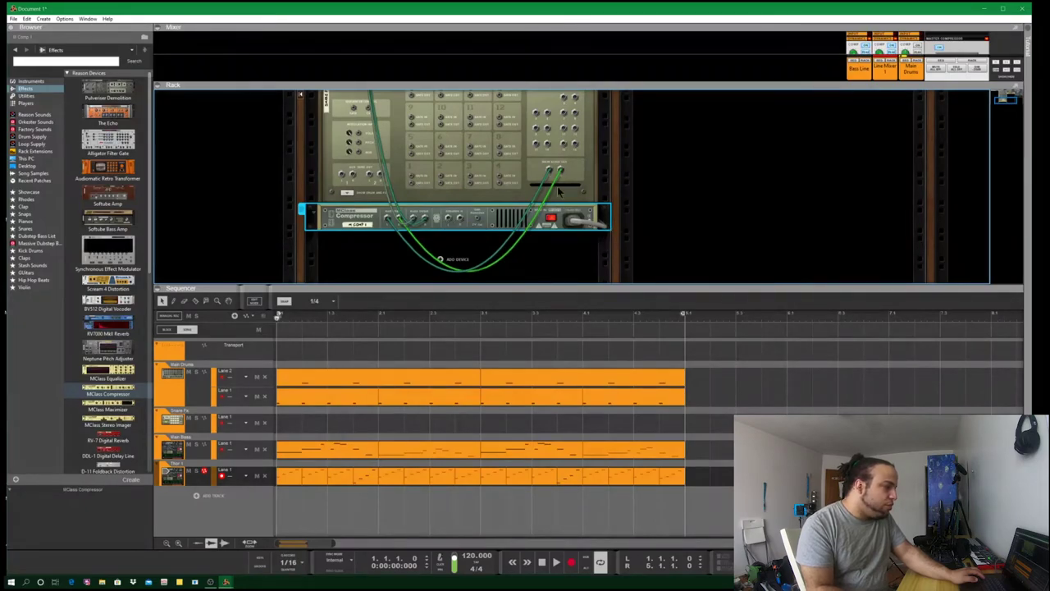
- Unfold Directre, cable one of its stereo outputs to the MClass Compressor's sidechain inputs, and flip the rack to the front
scroll(718, 234, "up", 8)
scroll(719, 235, "up", 3)
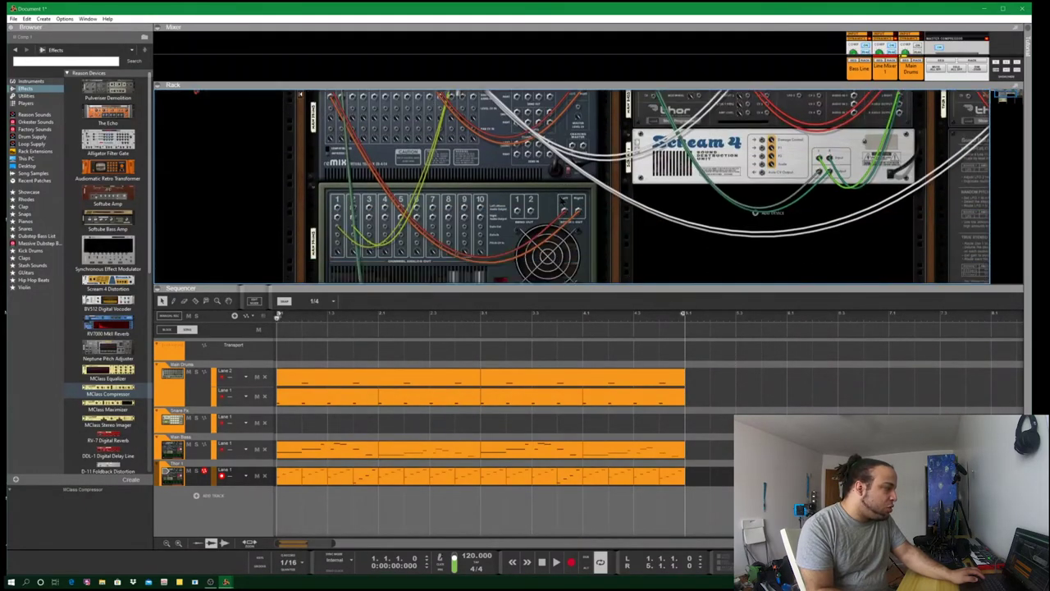
left_click(316, 140)
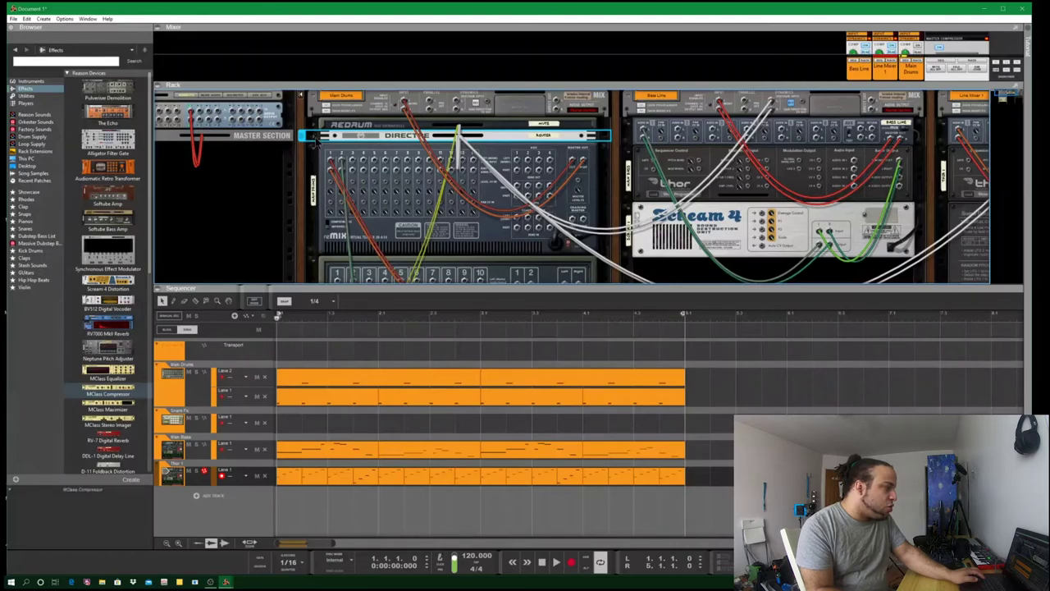
left_click(314, 138)
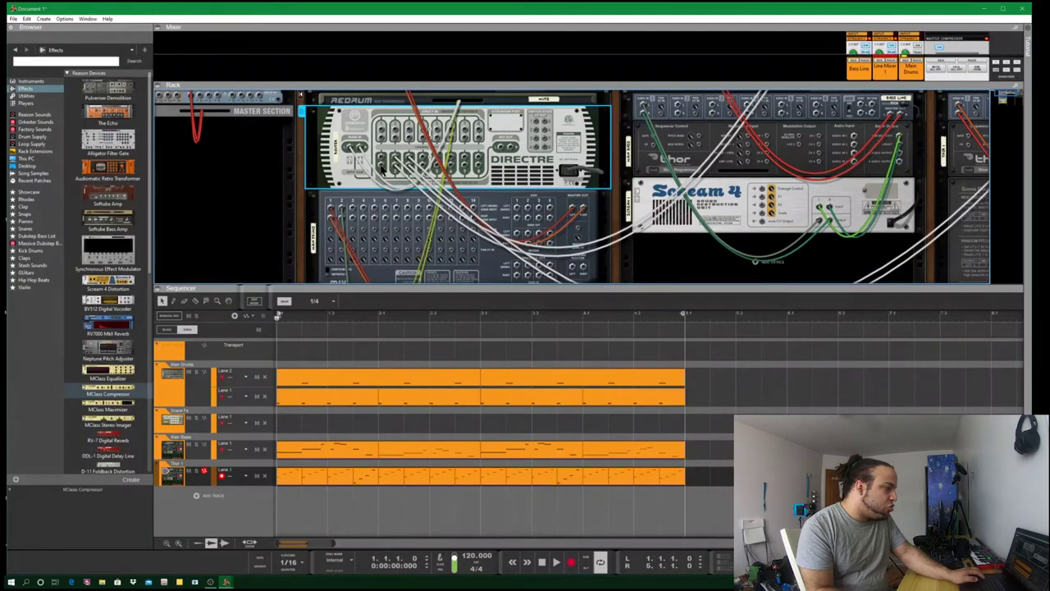
scroll(437, 207, "down", 10)
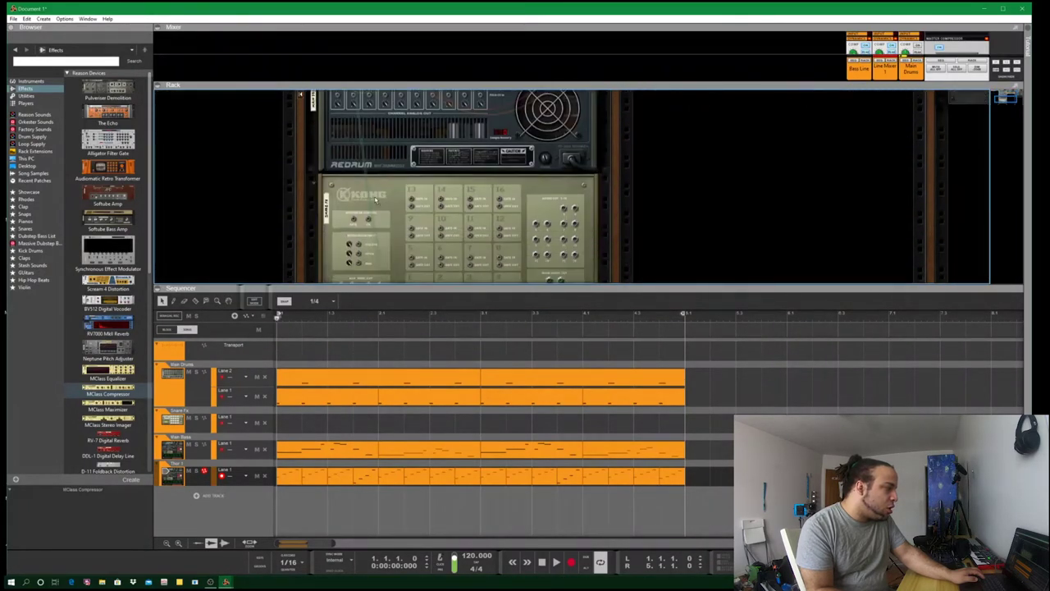
left_click_drag(437, 208, 449, 207)
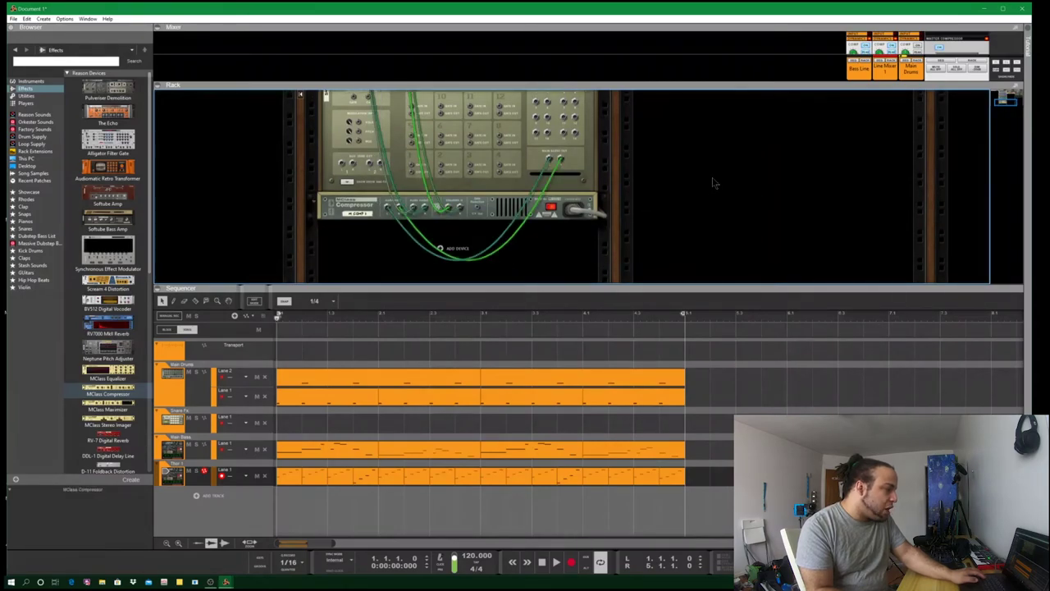
key("Tab")
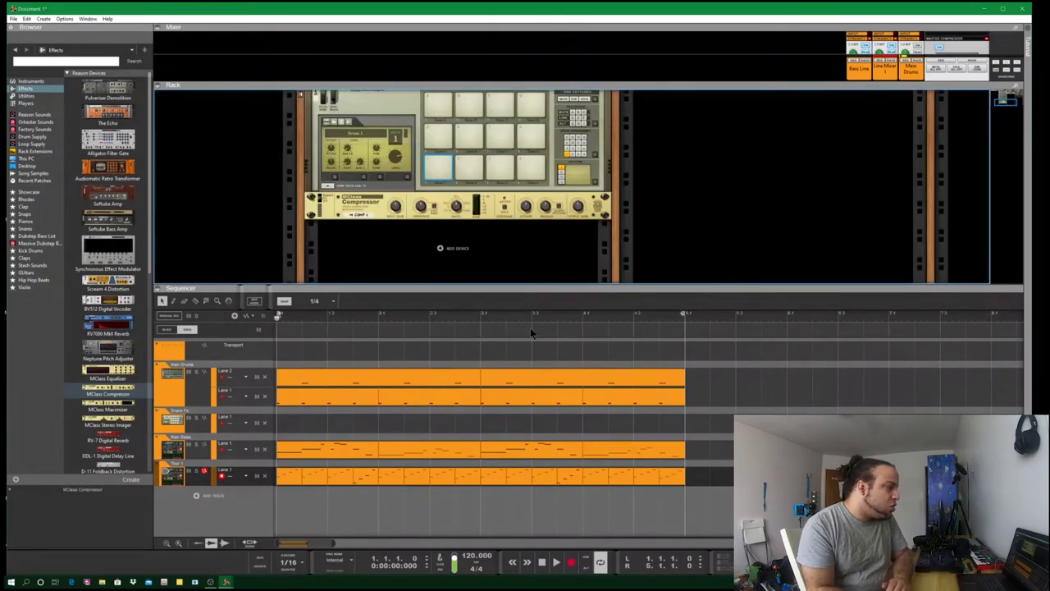
- Play the loop with the new MClass Compressor selected to hear its effect, and stop playback
key("space")
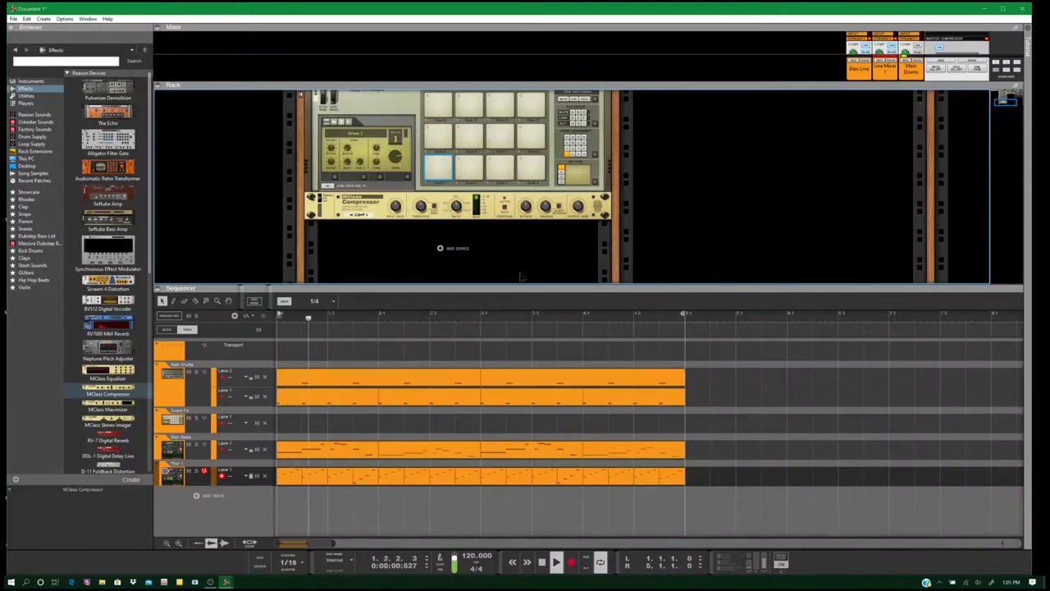
left_click(428, 218)
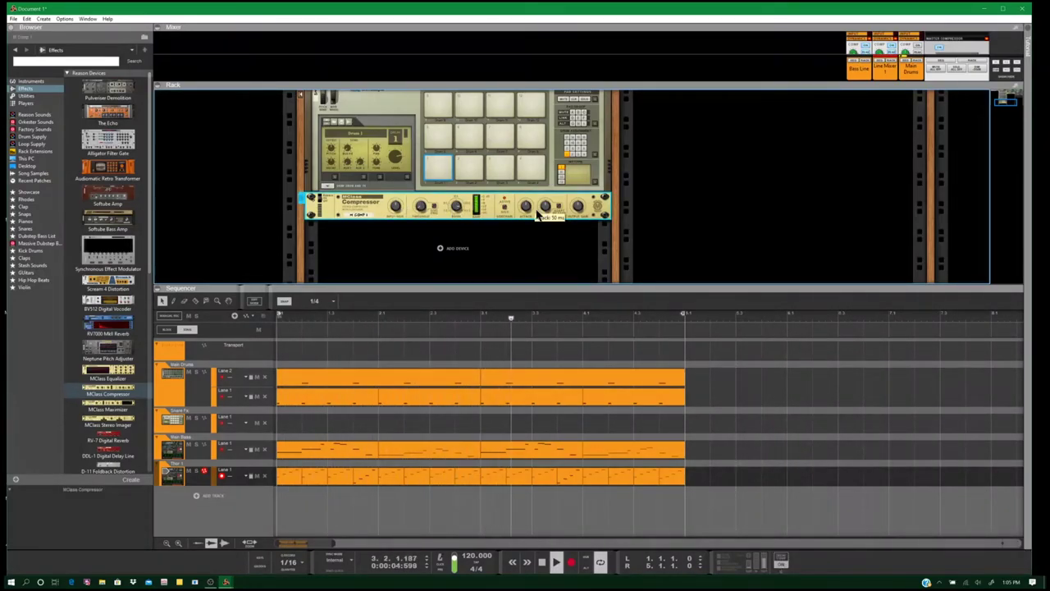
key("space")
left_click(672, 188)
- Browse samples for the Snare FX Kong's first pad and open the 05_HiHats folder under Factory Sounds' Redrum Drum Kits
left_click(474, 166)
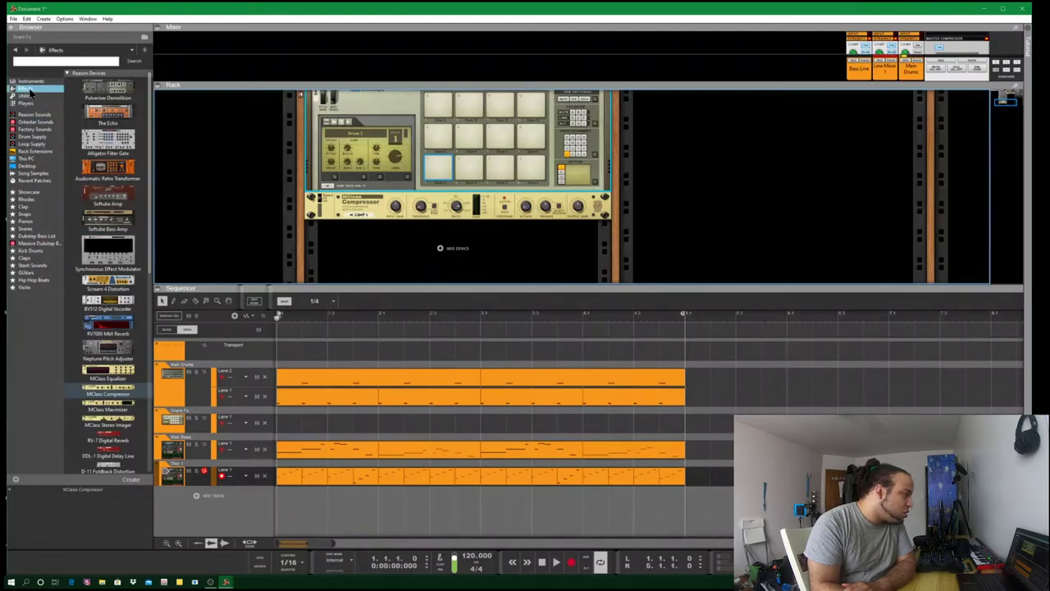
left_click(334, 123)
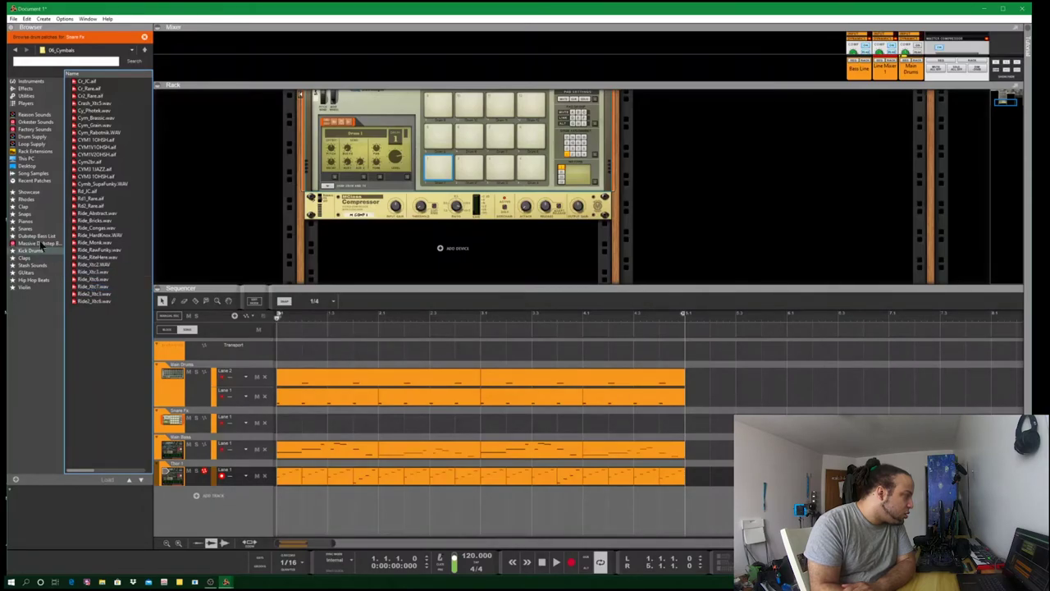
left_click(29, 122)
left_click(35, 115)
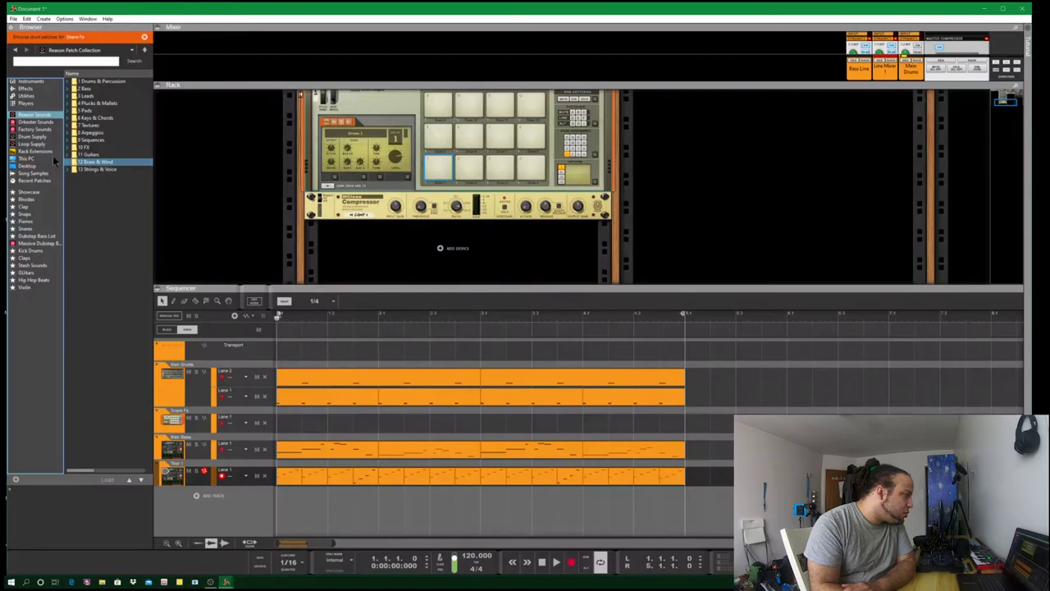
left_click(33, 129)
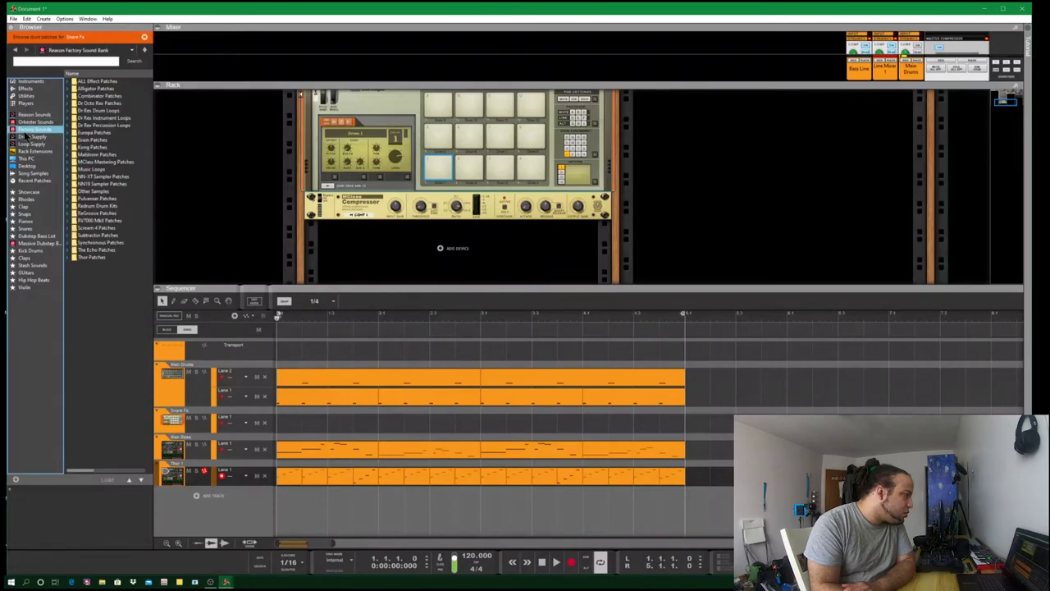
double_click(103, 206)
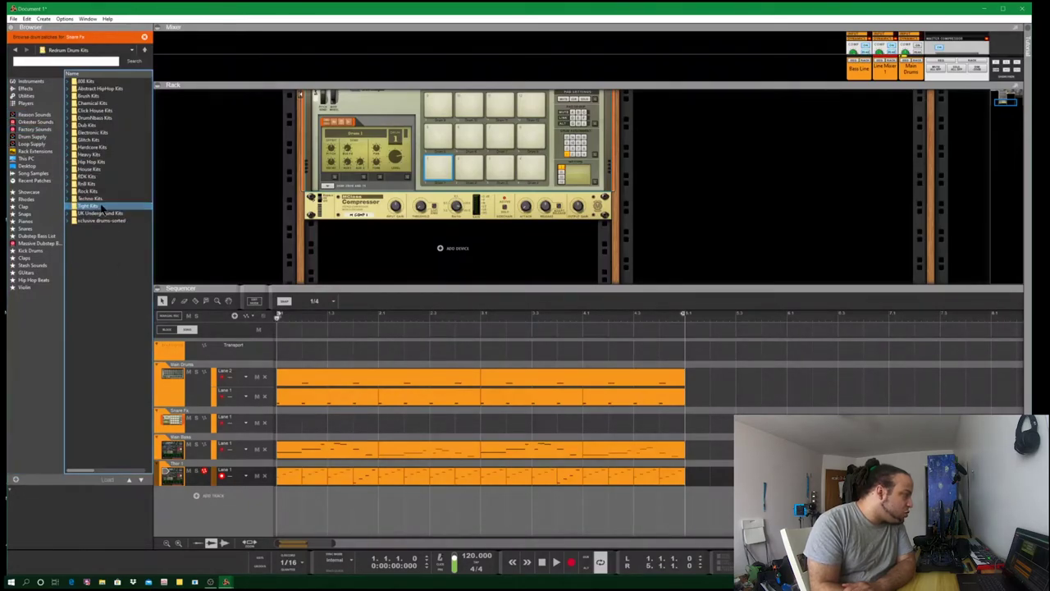
double_click(105, 221)
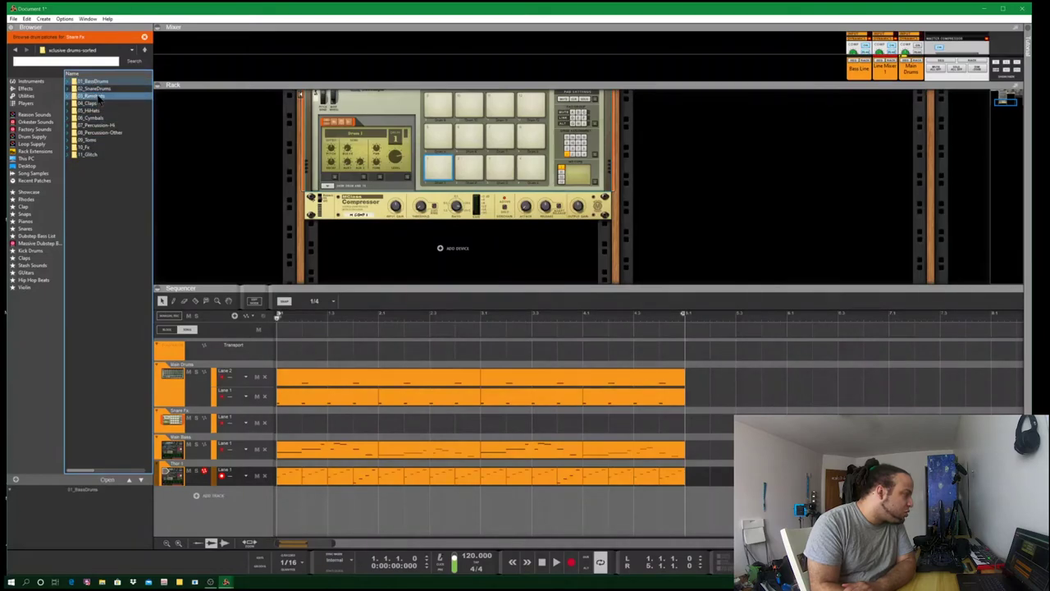
double_click(91, 110)
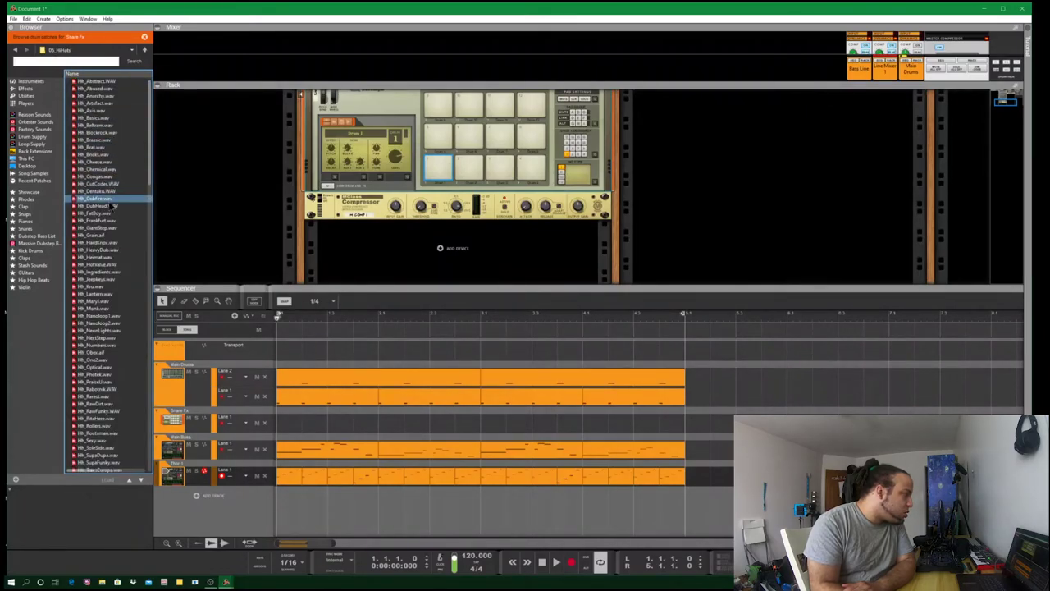
- Audition several hi-hat samples and load Hh_HeavyDub.wav onto the Kong's first pad
left_click(100, 198)
left_click(111, 228)
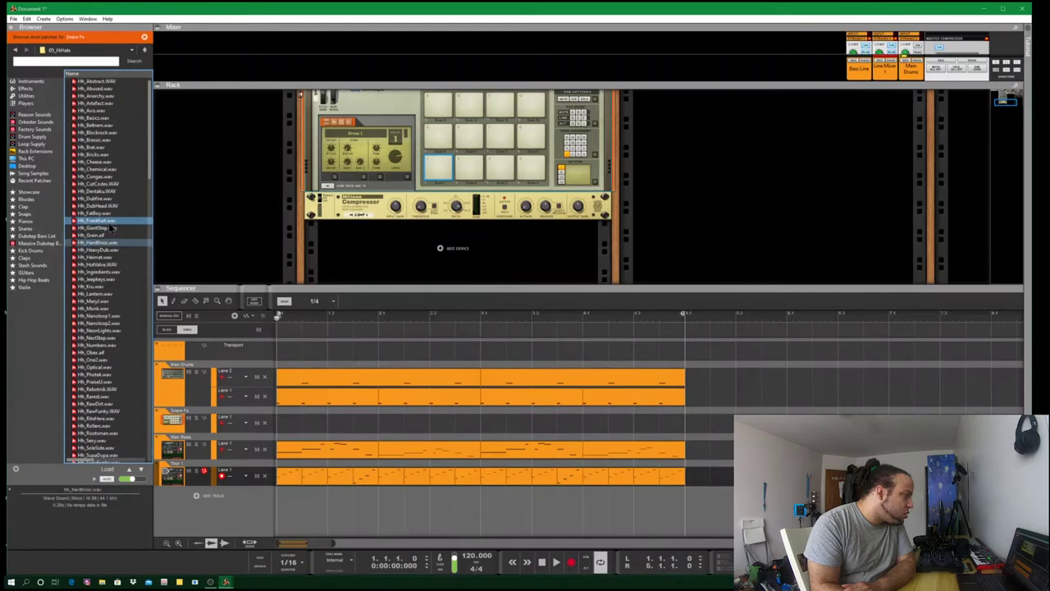
left_click(104, 236)
left_click(105, 249)
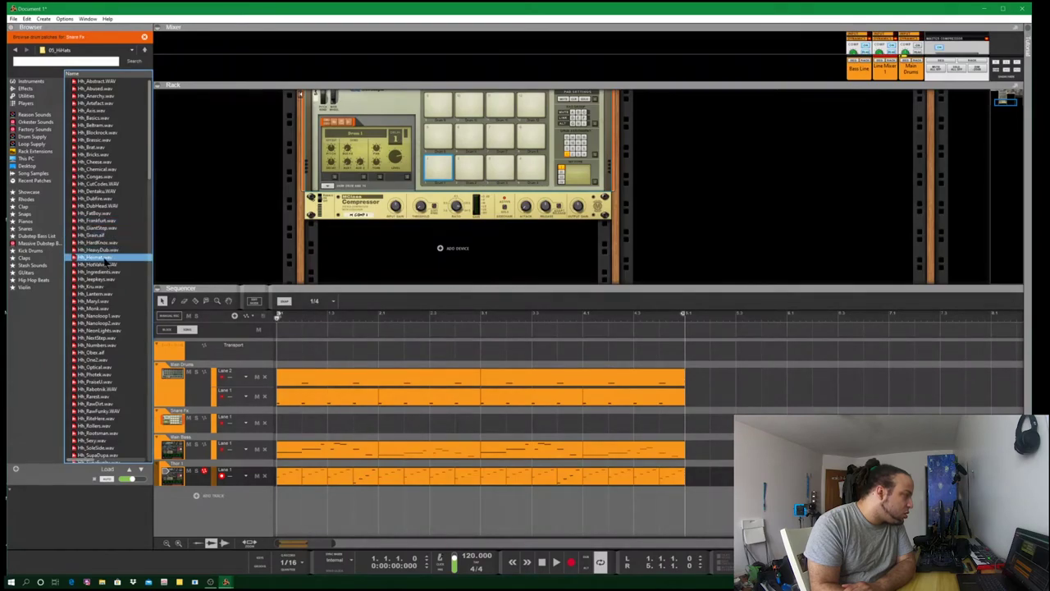
left_click(106, 257)
left_click(106, 264)
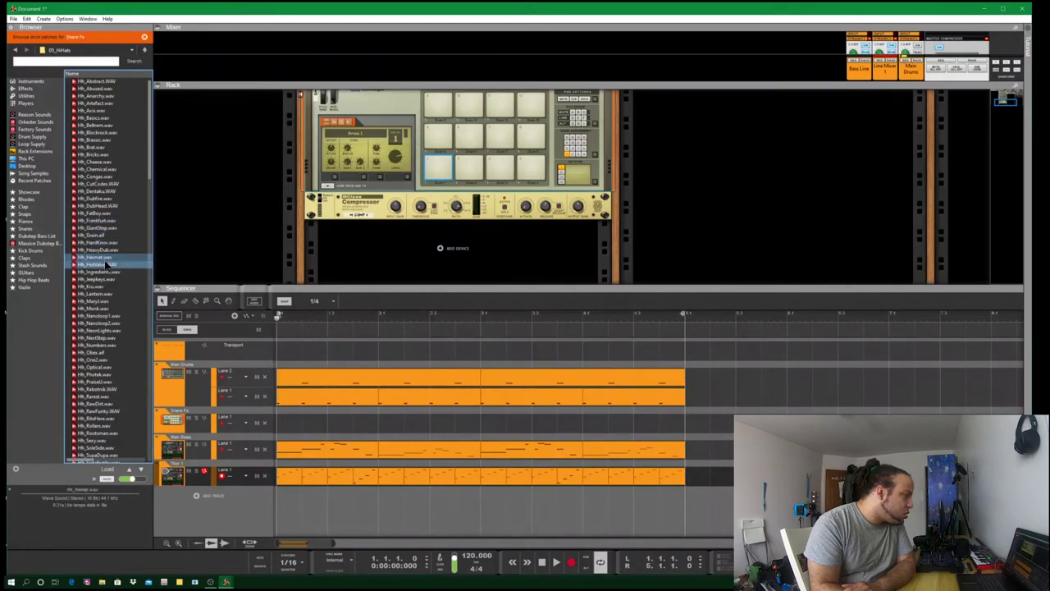
left_click(107, 242)
left_click(109, 250)
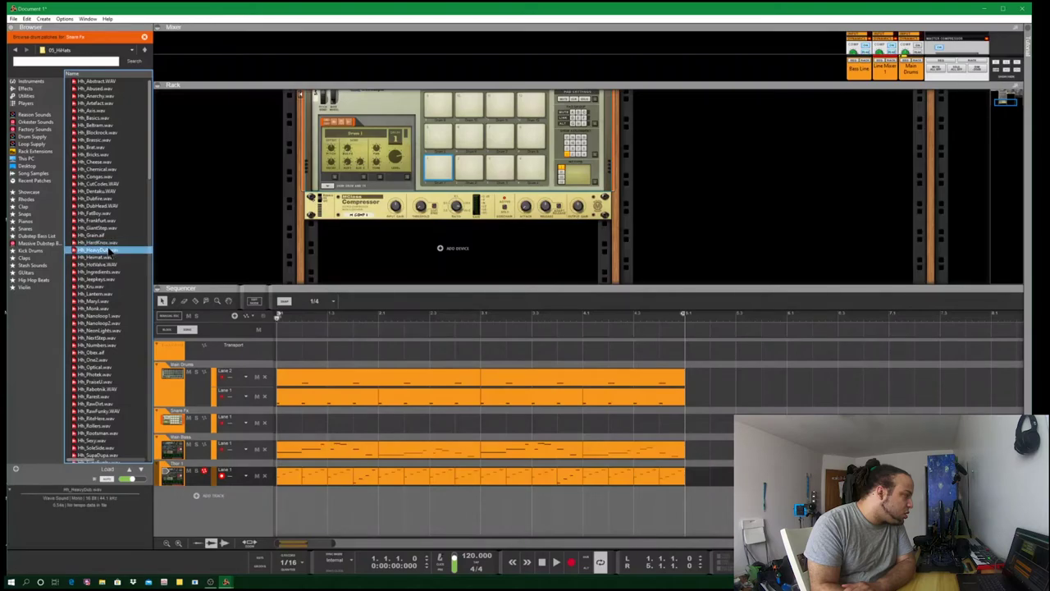
left_click_drag(105, 250, 438, 167)
- Enlarge the sequencer and draw a one-bar clip at bar 1 on the Snare FX lane
left_click(431, 343)
left_click_drag(480, 289, 478, 222)
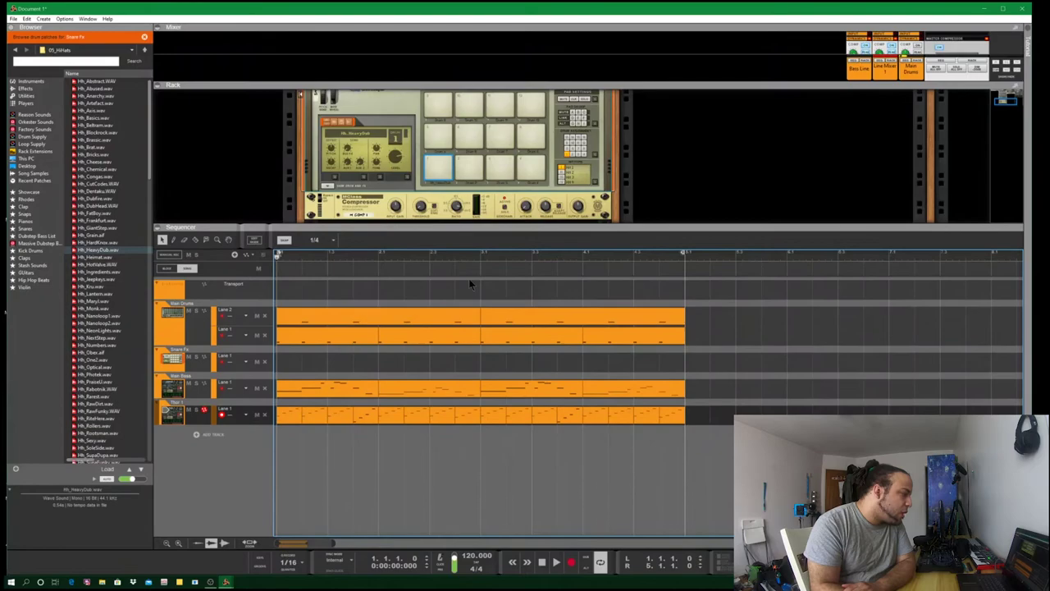
left_click(174, 236)
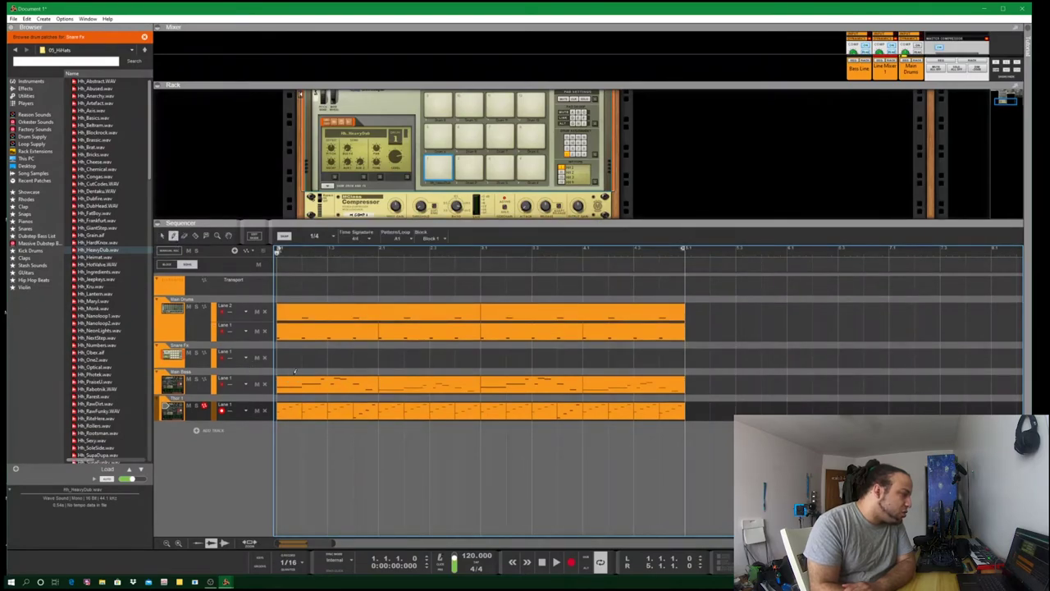
left_click_drag(283, 357, 377, 357)
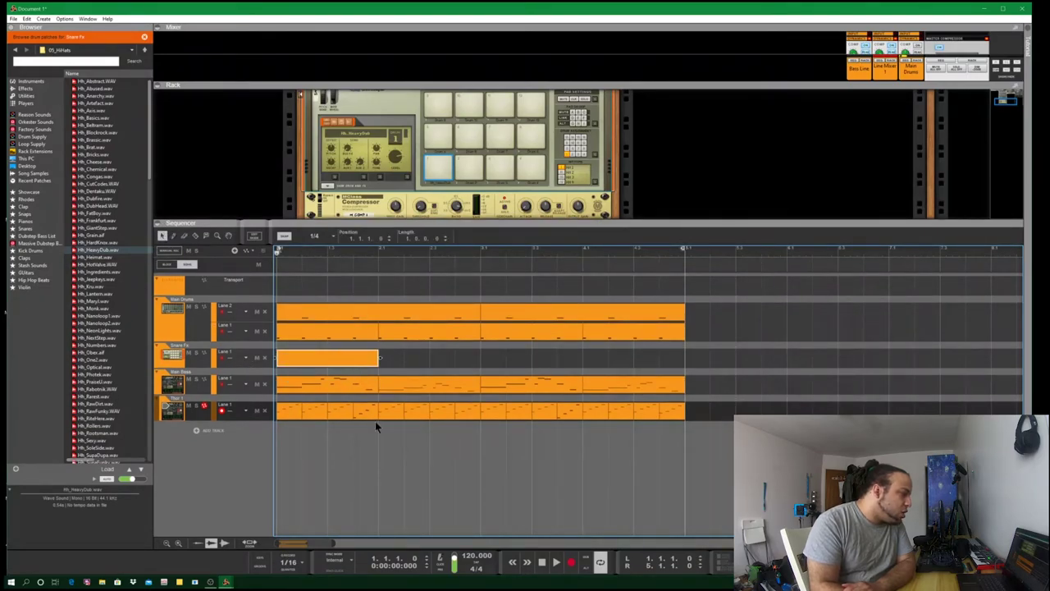
- Open the Snare FX clip, enlarge its note area, draw hi-hat notes every sixteenth on the pad 1 row, and play them
double_click(332, 358)
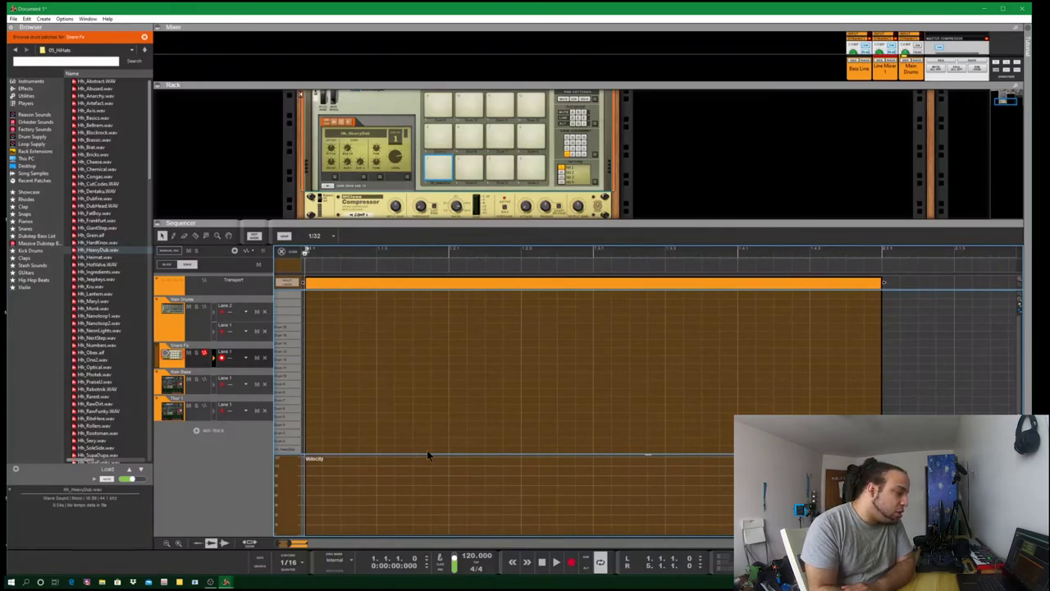
left_click_drag(427, 453, 419, 498)
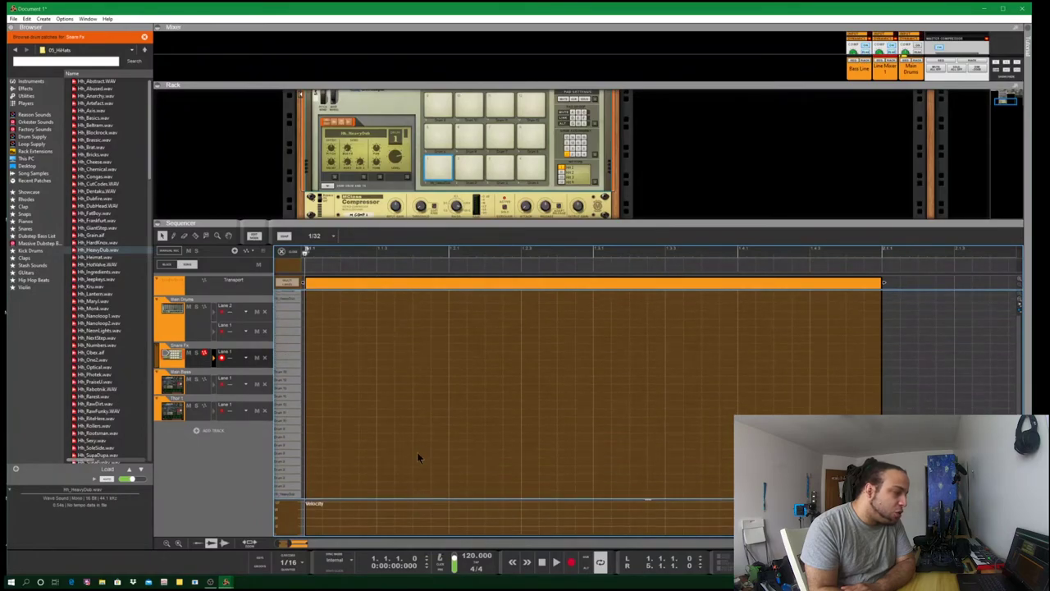
left_click(174, 236)
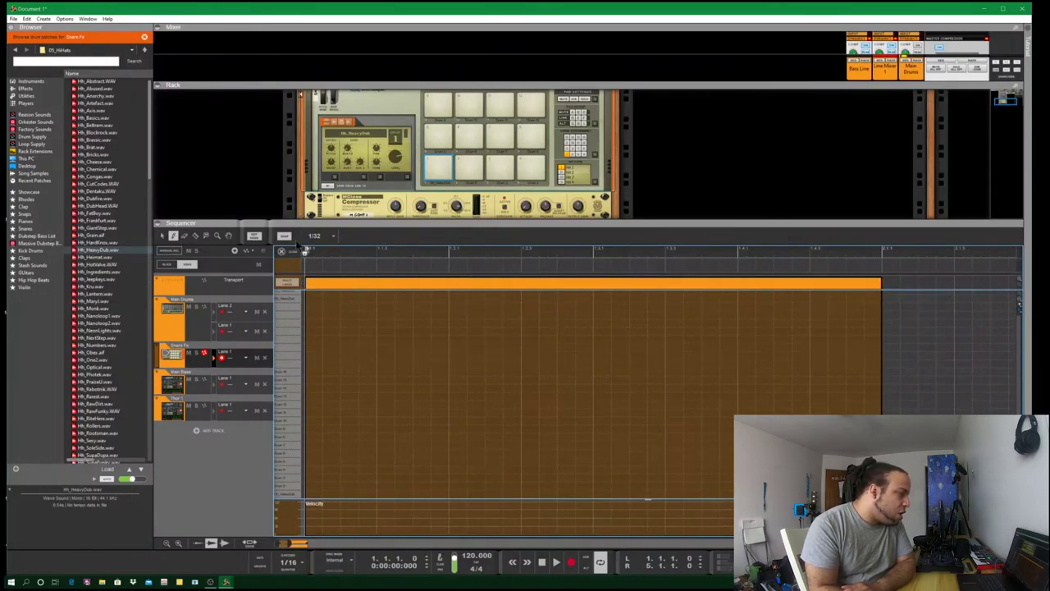
left_click(309, 492)
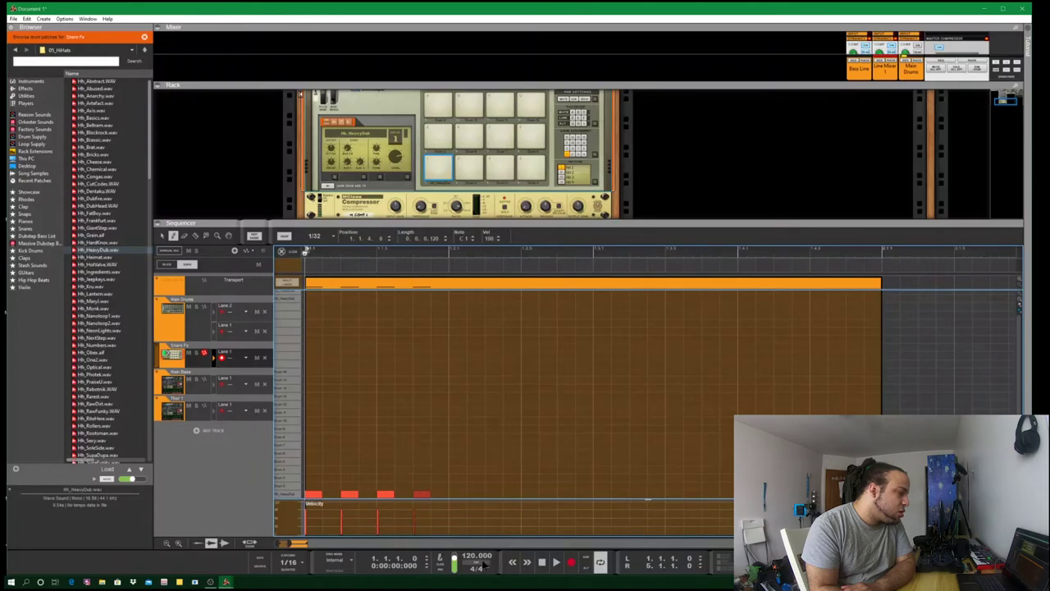
left_click(556, 563)
left_click(541, 562)
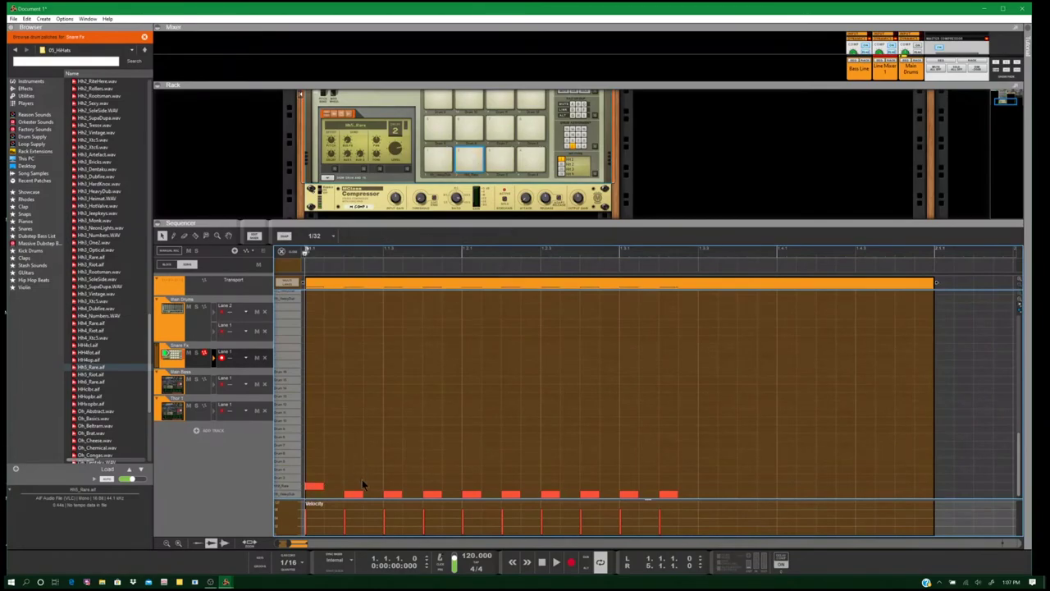
- Move the fourth hi-hat note up to the pad 2 row and check the pattern in playback
key("space")
key("space")
left_click_drag(428, 496, 429, 482)
key("space")
key("space")
key("space")
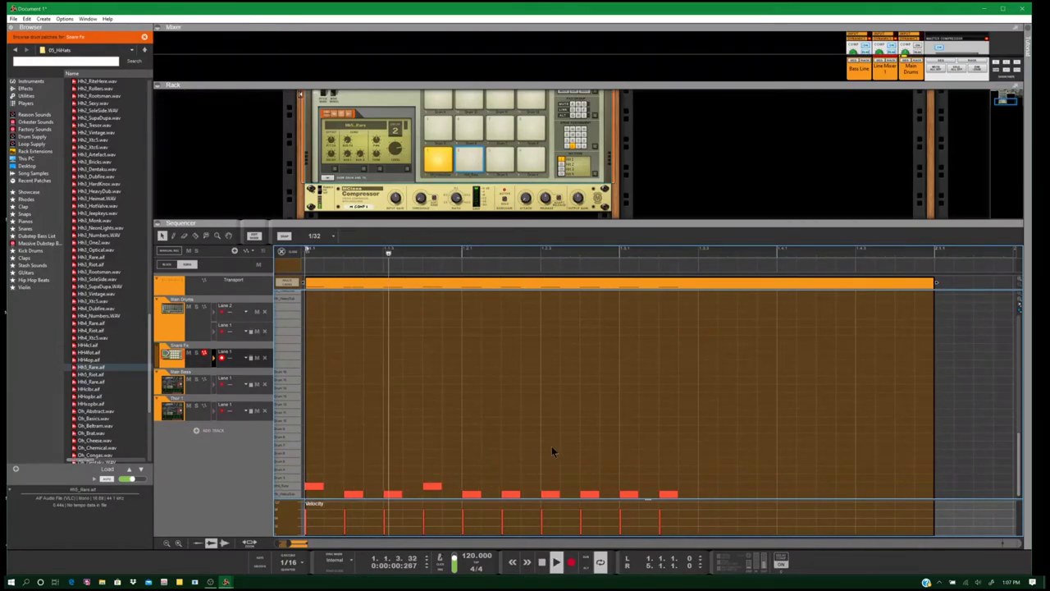
key("space")
- Move the notes at 1.2.3 and 1.3.1 to the pad 2 row, delete the note between them, and play the pattern
left_click_drag(554, 498, 574, 489)
left_click(596, 494)
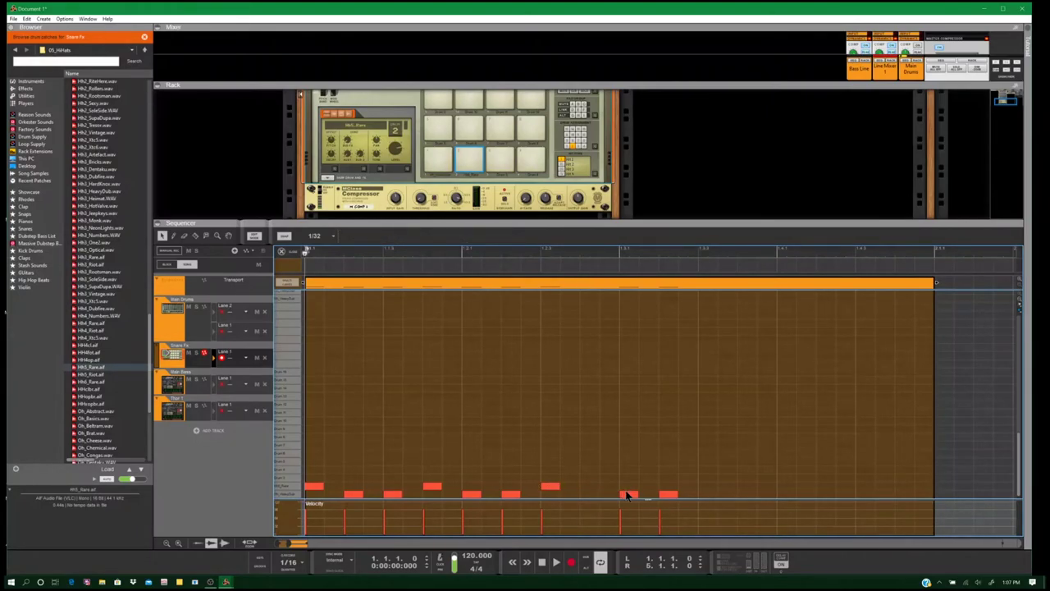
left_click_drag(625, 491, 626, 484)
key("space")
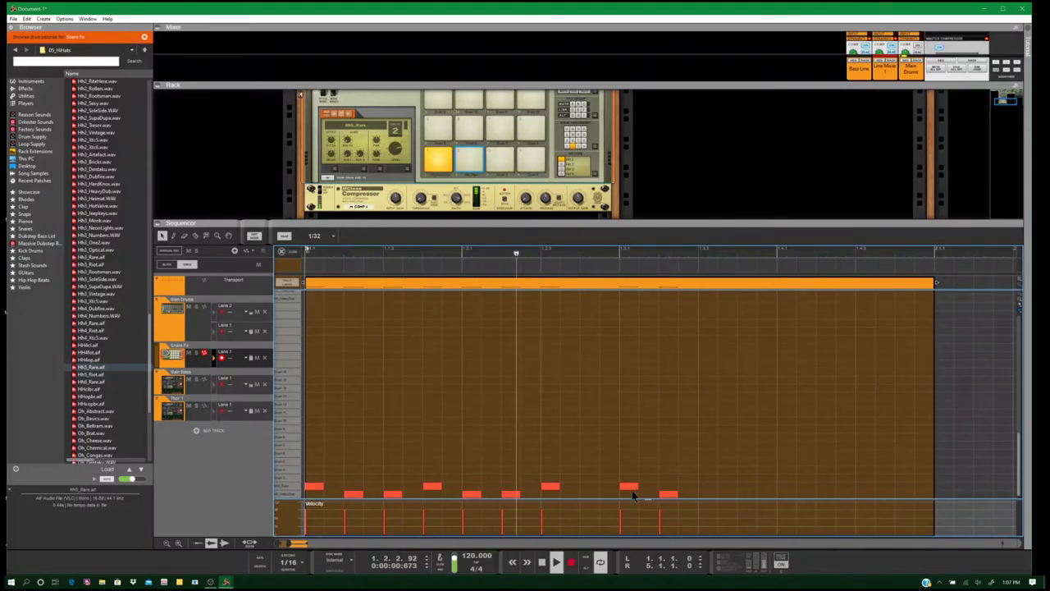
key("space")
key("space")
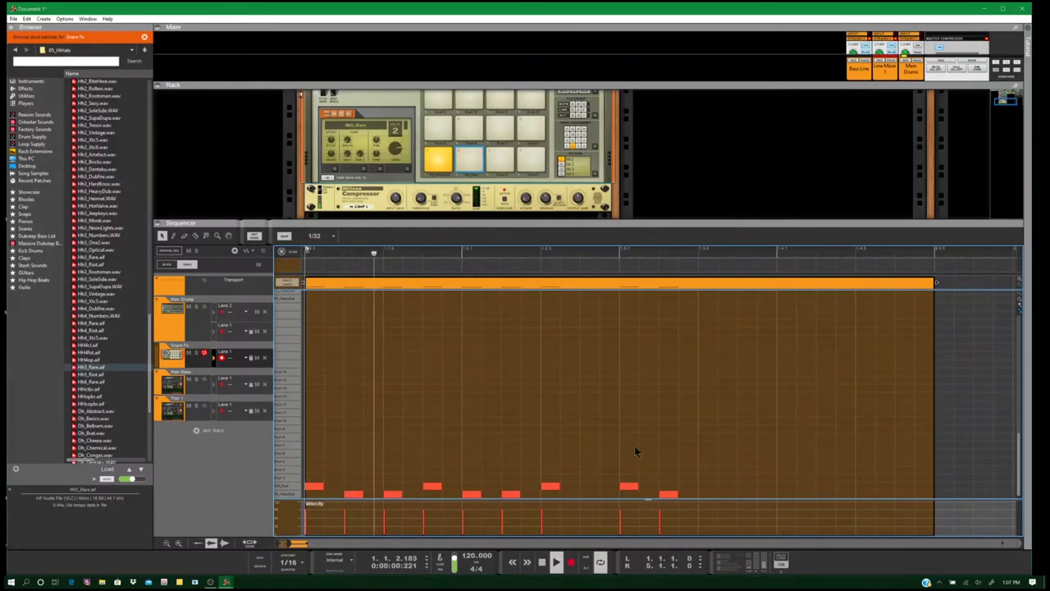
key("space")
- Try the last pad 2 note one 1/32 step earlier, audition it, and return it to beat 3
left_click_drag(630, 490, 604, 483)
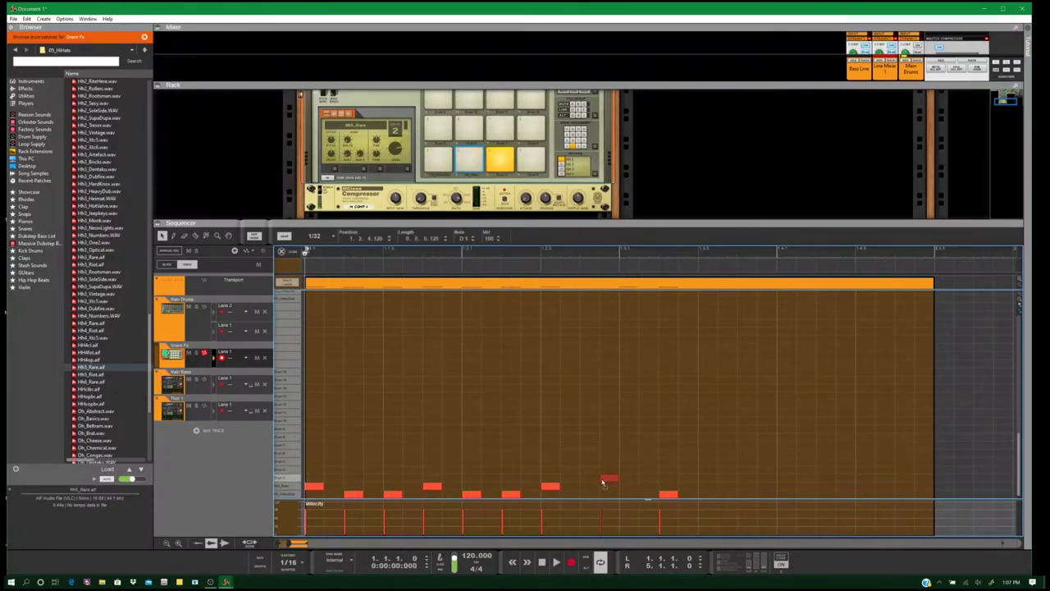
key("space")
key("space")
left_click(596, 487)
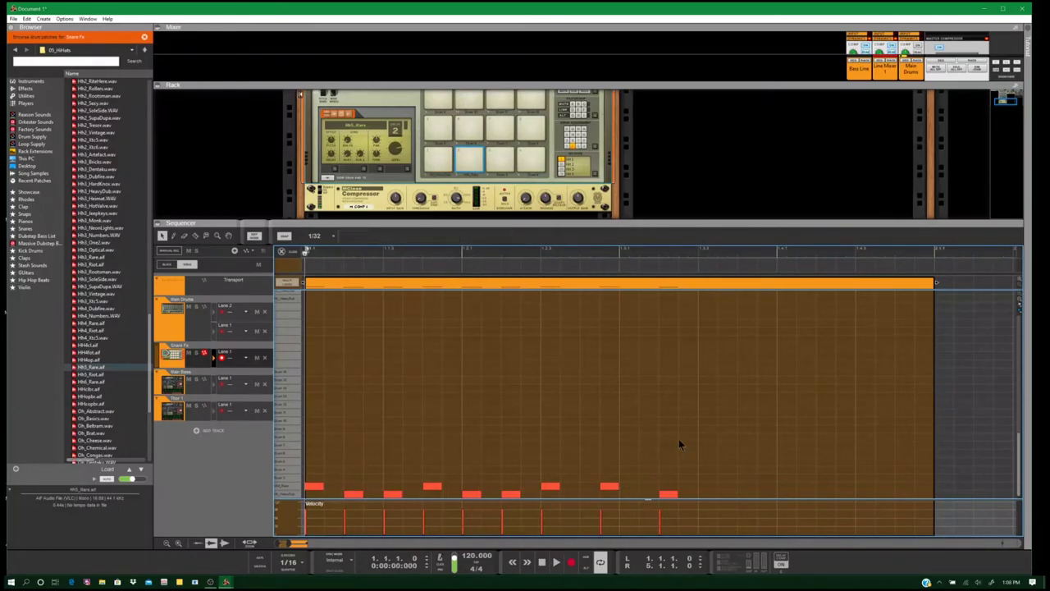
key("space")
key("space")
left_click(612, 486)
left_click_drag(619, 491, 639, 490)
left_click(666, 447)
key("space")
key("space")
- Add pad 1 hi-hat notes at 1.3.3 and 1.3.4 and play the pattern
left_click(709, 492)
left_click(743, 494)
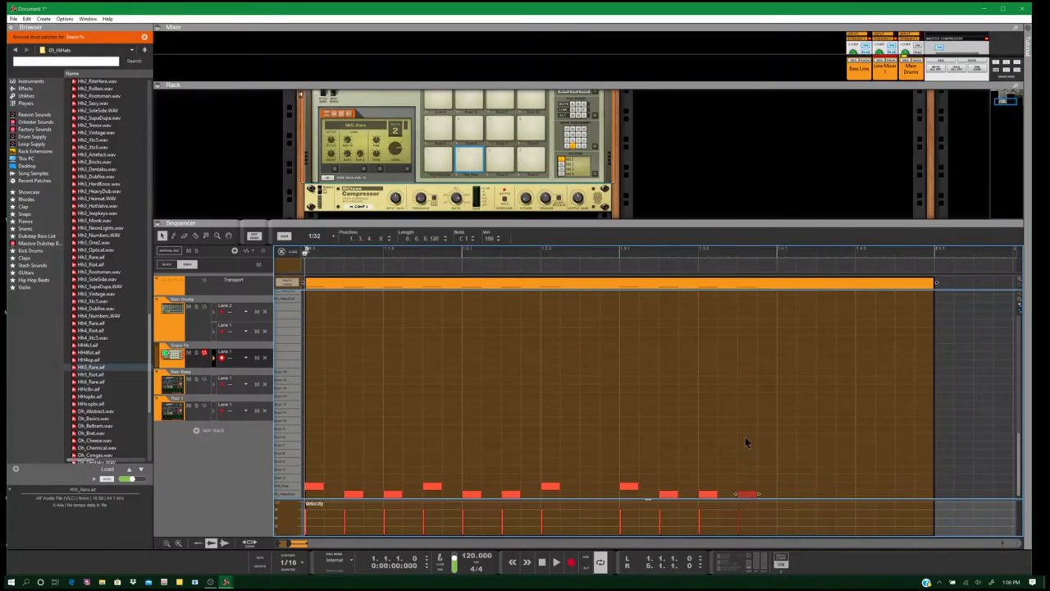
left_click(744, 436)
key("space")
key("space")
- Finish the bar with pad 2 notes at 1.4.1 and 1.4.3 and a pad 1 note at 1.4.4, and leave clip editing
left_click(783, 487)
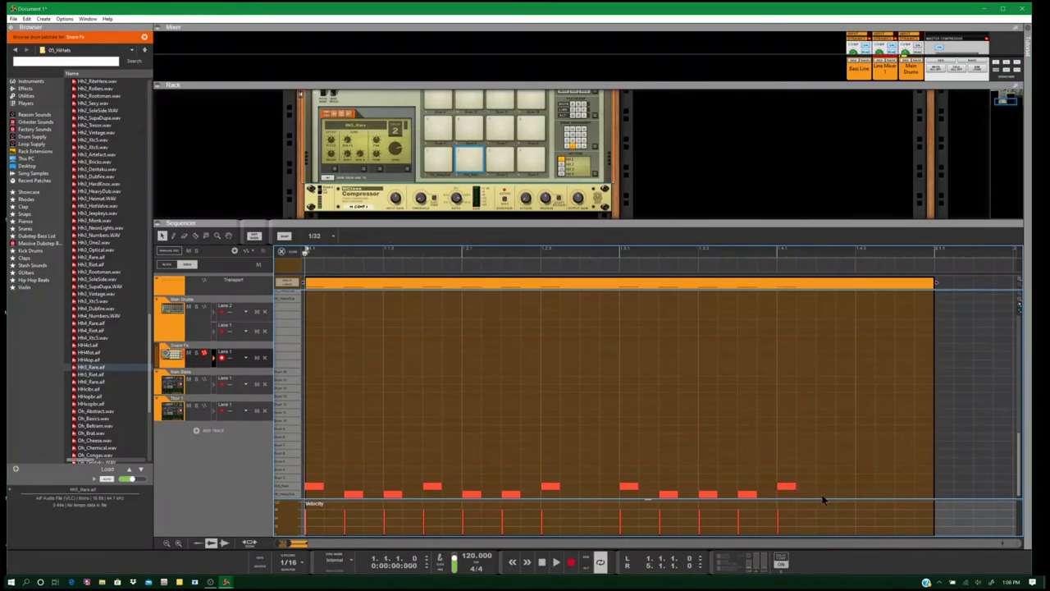
left_click(861, 487)
key("space")
key("Delete")
key("space")
left_click(283, 253)
- Duplicate the one-bar Snare FX clip into bar 2 and join both clips into one two-bar clip
mouse_move(348, 359)
left_mouse_down()
mouse_move(371, 361)
mouse_move(351, 370)
mouse_move(456, 362)
mouse_move(347, 363)
left_mouse_up()
right_click(345, 359)
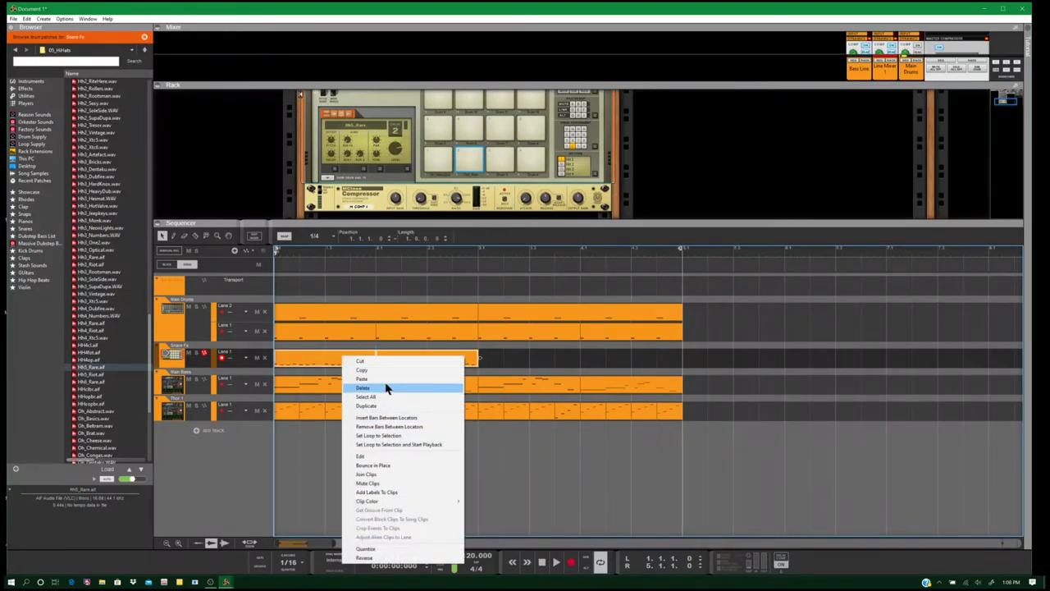
left_click(391, 482)
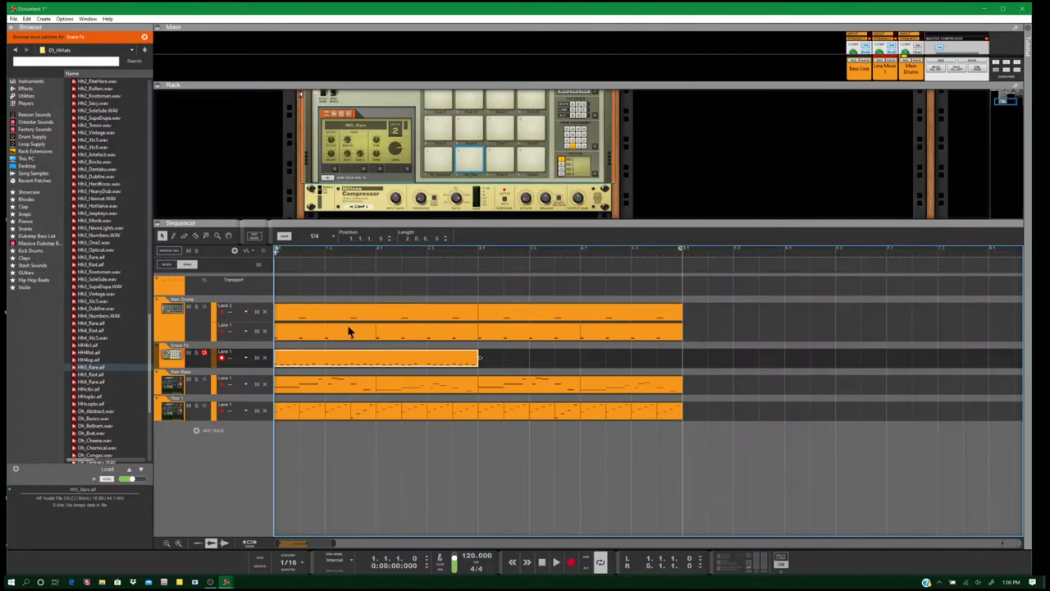
- Open the joined two-bar Snare FX clip and play it to review the whole hi-hat pattern
double_click(359, 366)
key("space")
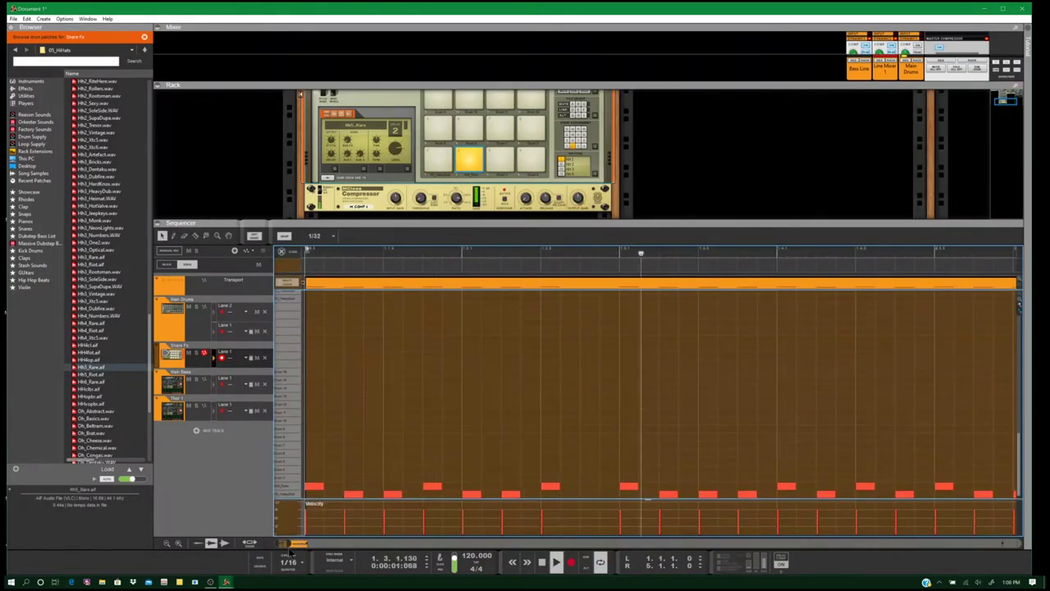
scroll(513, 452, "down", 3)
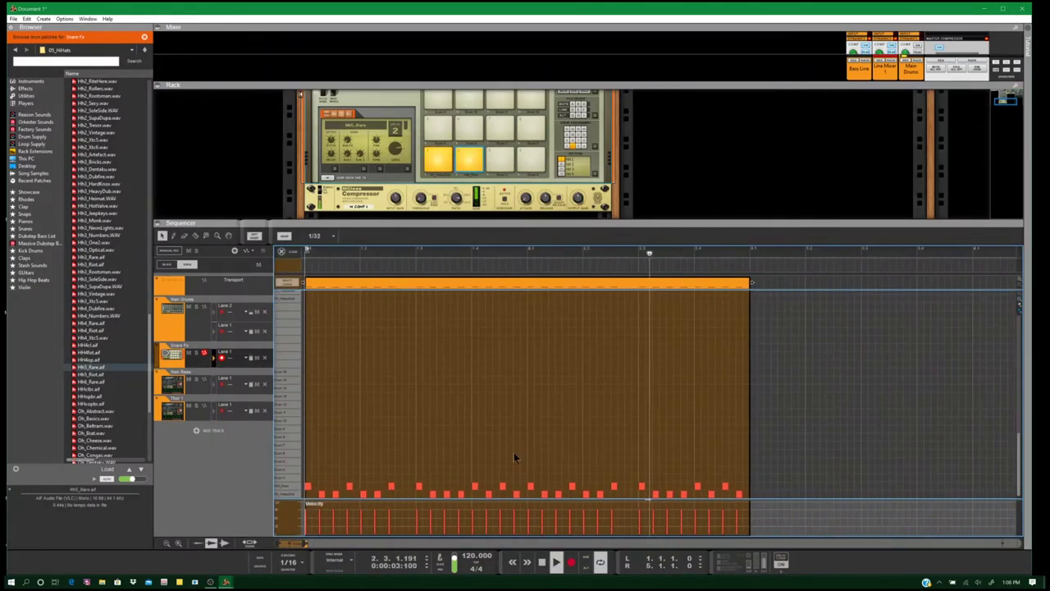
key("space")
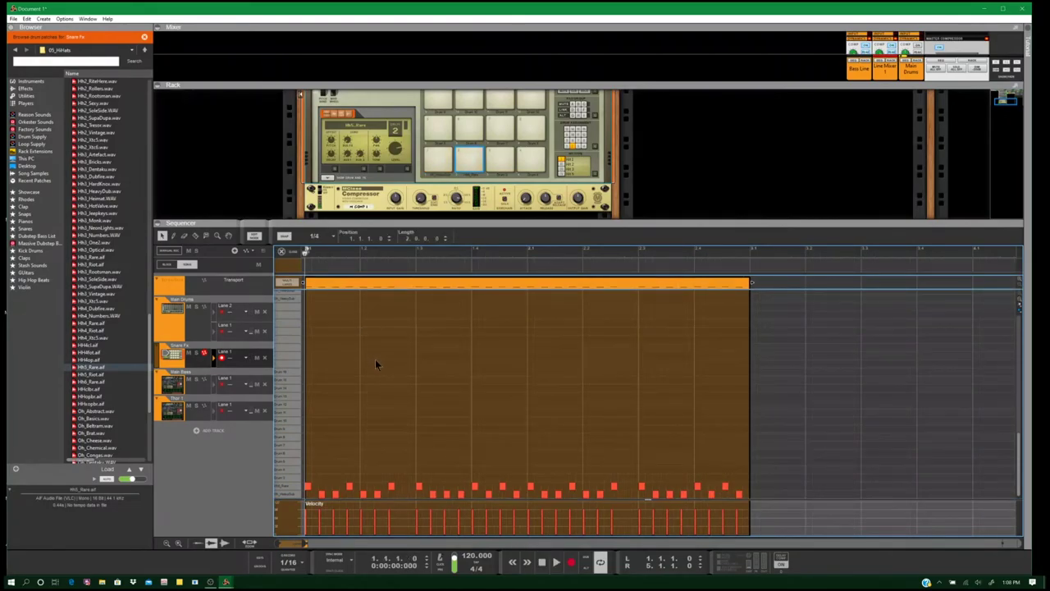
- Copy the two-bar Snare FX clip, paste it into bars 3 and 4, and return to the arrangement
key("ctrl+c")
key("ctrl+v")
left_click(752, 356)
key("Escape")
left_click(713, 415)
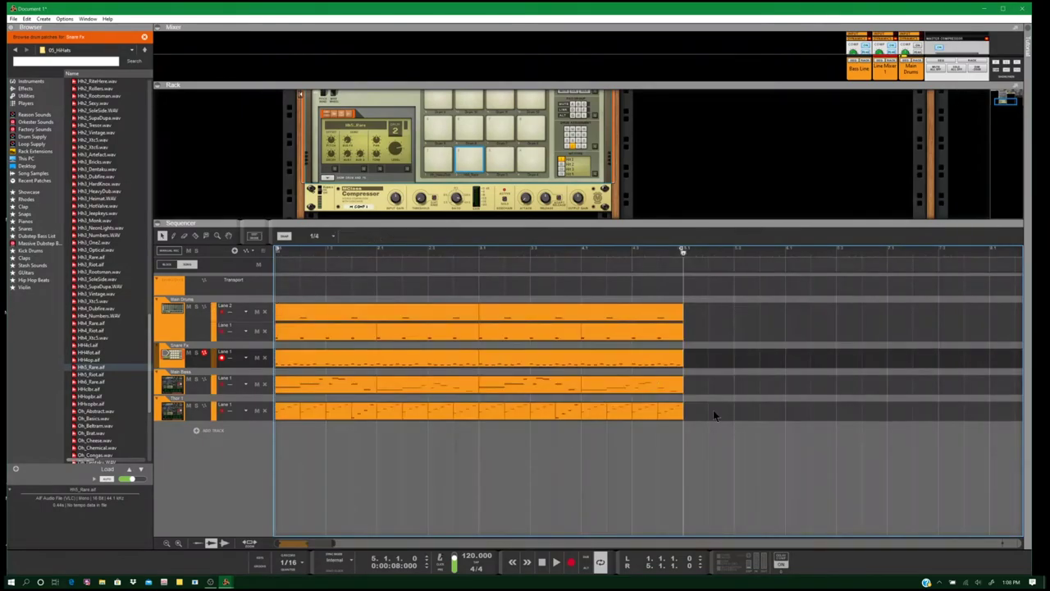
- Play the four-bar arrangement to hear the copied hi-hat clips with the drums, bass and Thor parts
mouse_move(297, 542)
left_mouse_down()
mouse_move(277, 542)
mouse_move(326, 543)
mouse_move(318, 543)
left_mouse_up()
key("space")
key("space")
key("space")
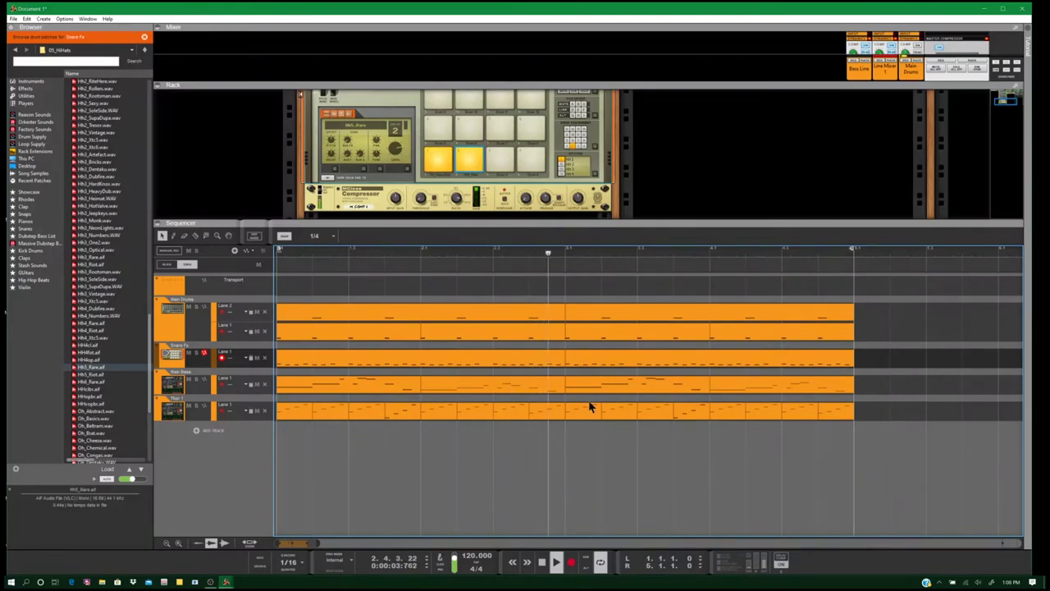
- Open the second Snare FX clip in bars 3 and 4 to review its notes, stop playback and return to the arrangement
double_click(670, 354)
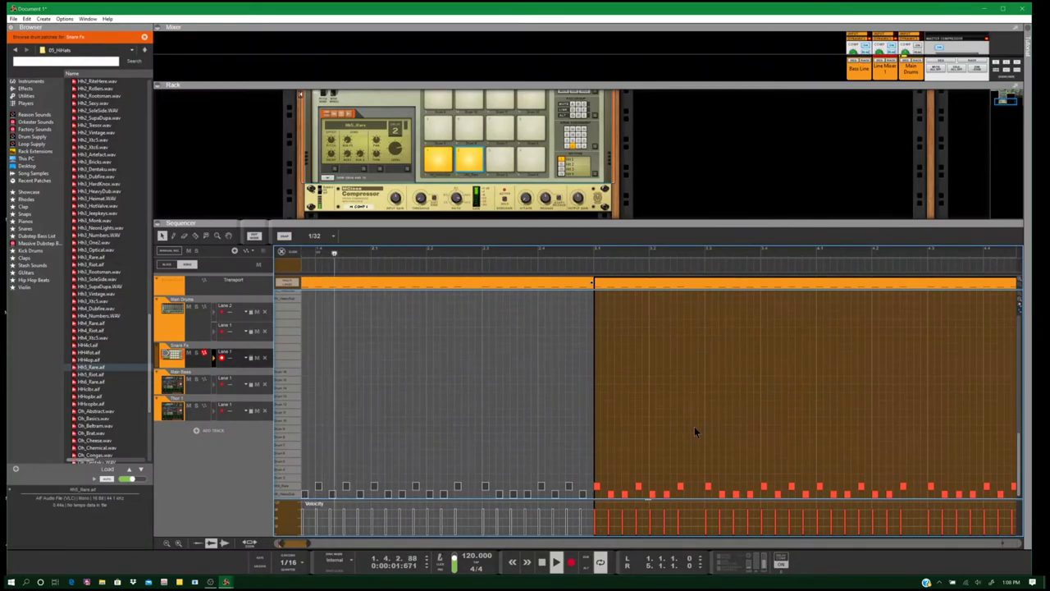
key("space")
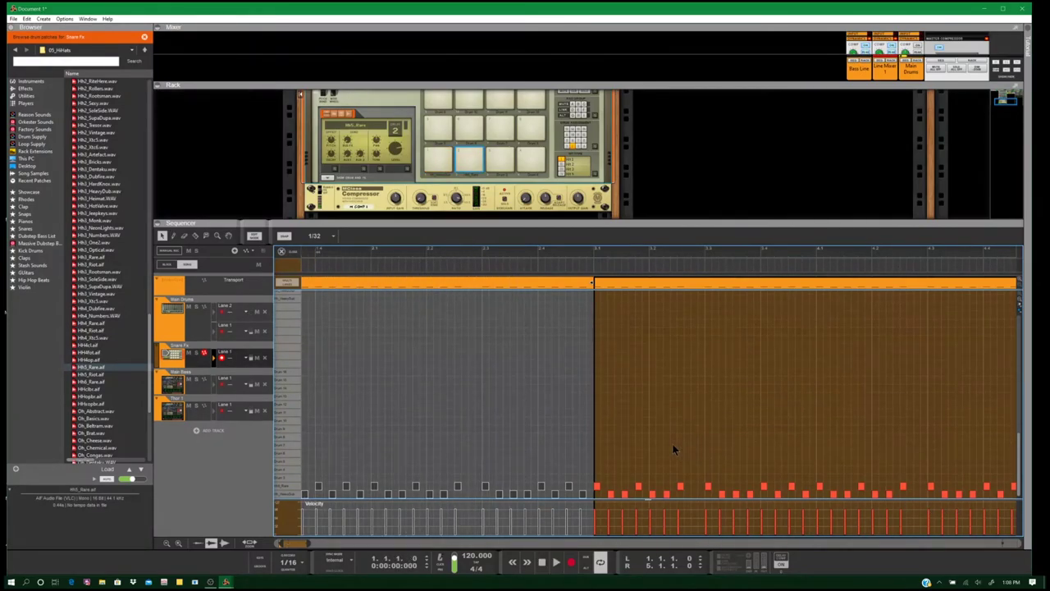
key("ctrl+e")
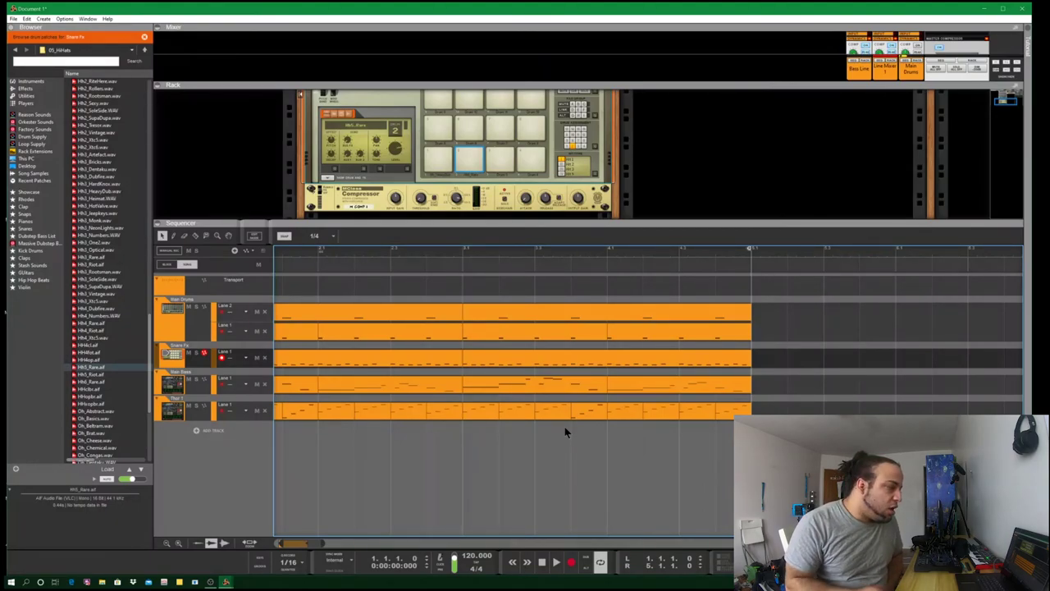
- Play the looped four-bar arrangement, stop back at 1.1.1, and start playback again from the beginning
left_click(555, 563)
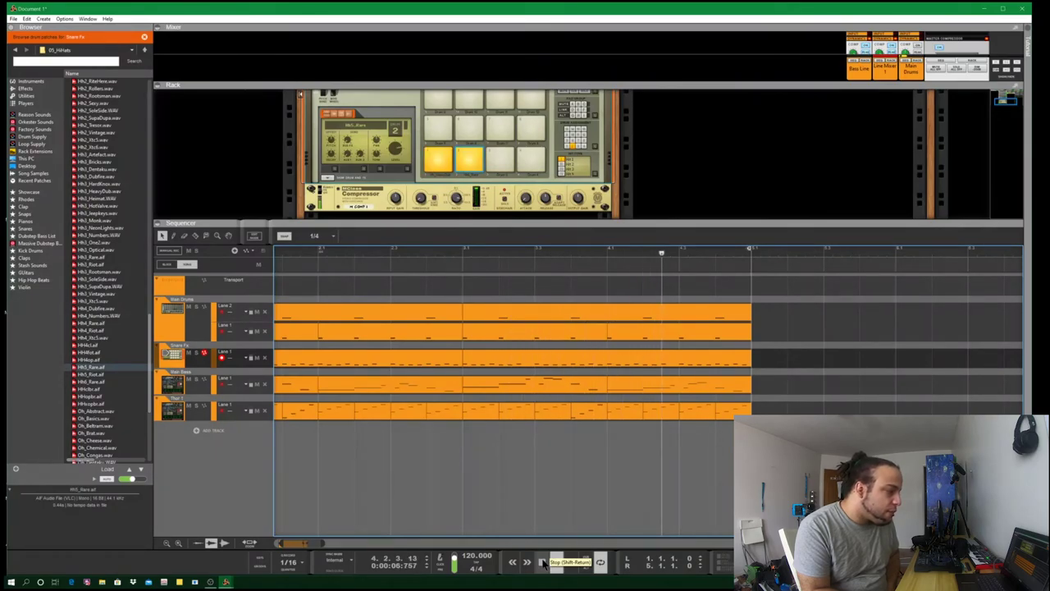
double_click(541, 562)
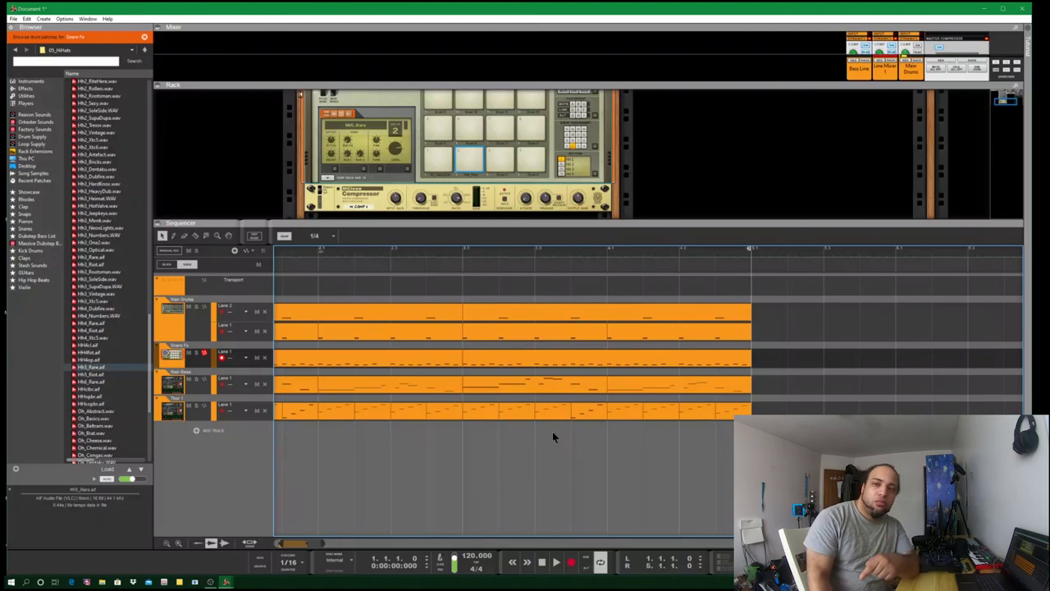
key("space")
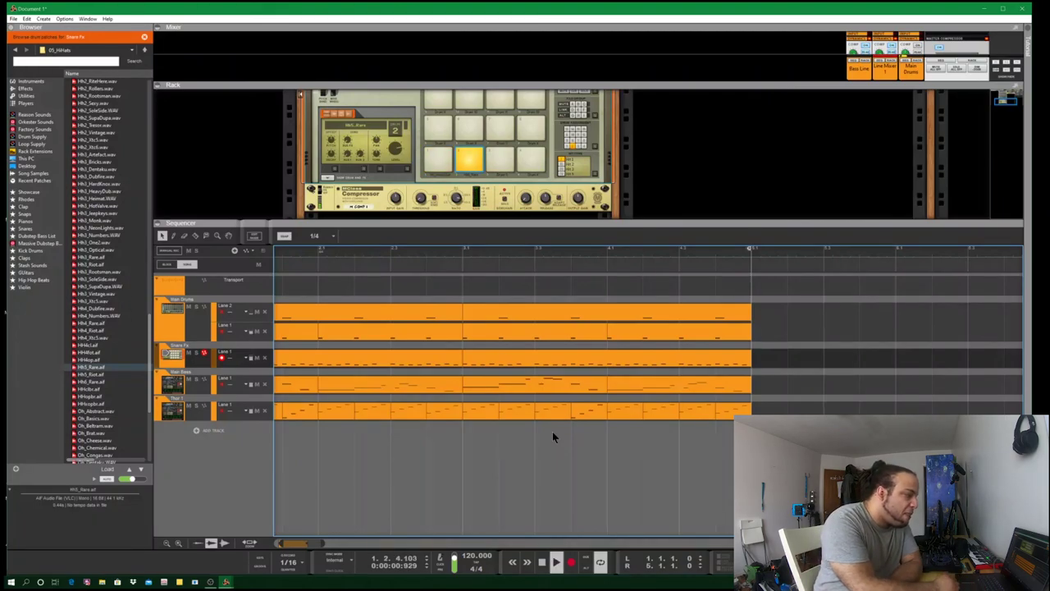